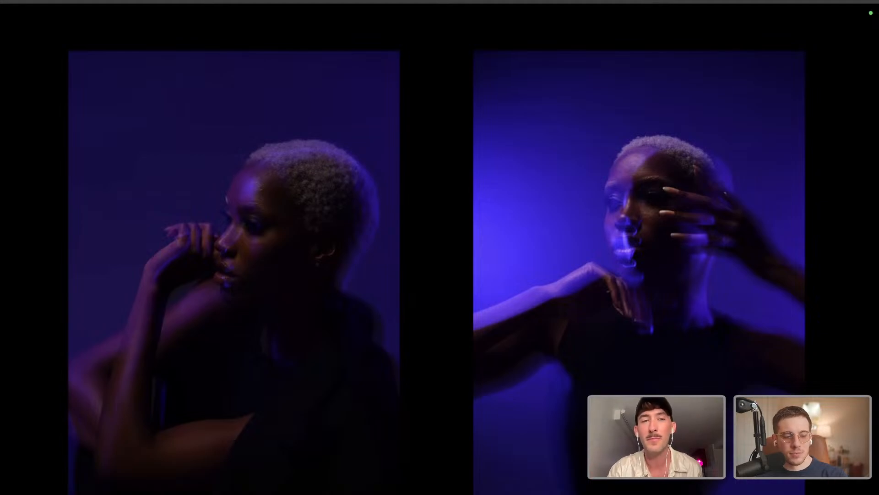
Exit the slideshow, switch to Camera Raw in Photoshop, and set DSC_0049.NEF's exposure to +0.70, contrast to +16 and whites to +6
key(Escape)
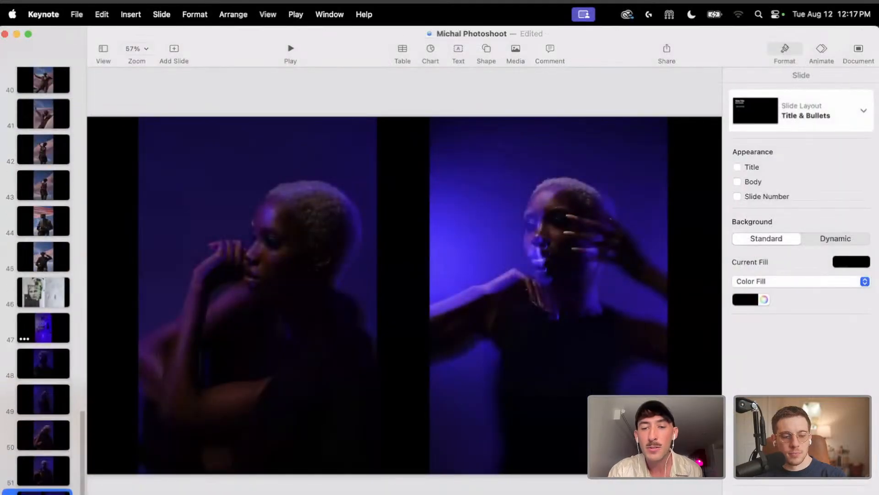
key(super+Tab)
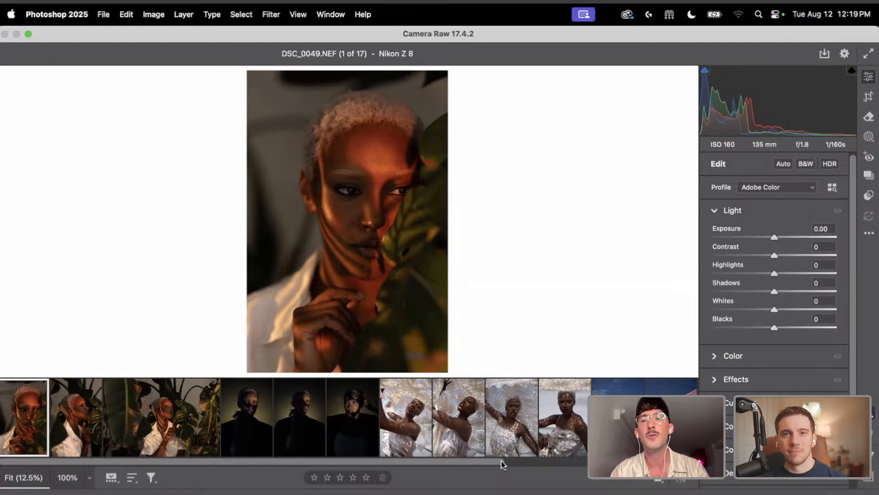
drag(778, 237, 778, 255)
drag(774, 310, 780, 308)
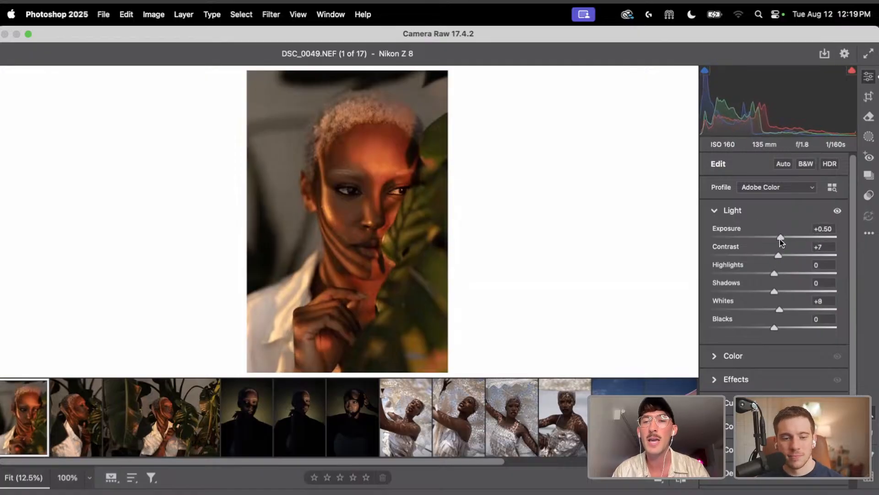
drag(783, 235, 784, 256)
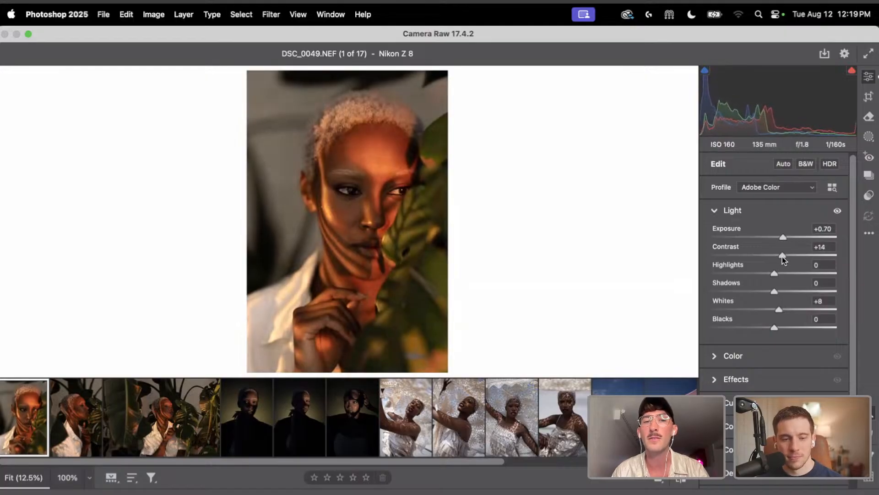
drag(780, 310, 777, 316)
Warm the portrait's white balance by setting the temperature to 7700 and the tint to +21
scroll(806, 321, down, 3)
click(769, 289)
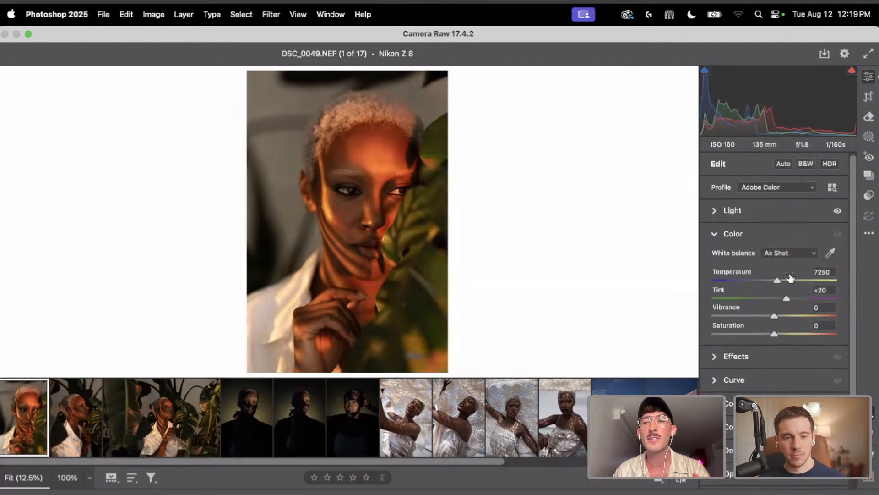
drag(776, 282, 790, 304)
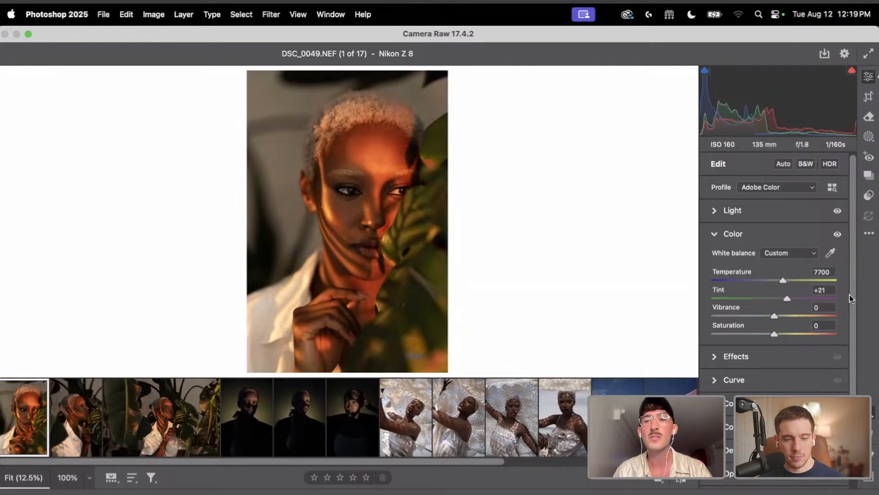
In the Color Mixer, set luminance to Reds +16, Oranges +1, Yellows +9 and hue to Reds +1, Oranges -5, Yellows +34
click(767, 403)
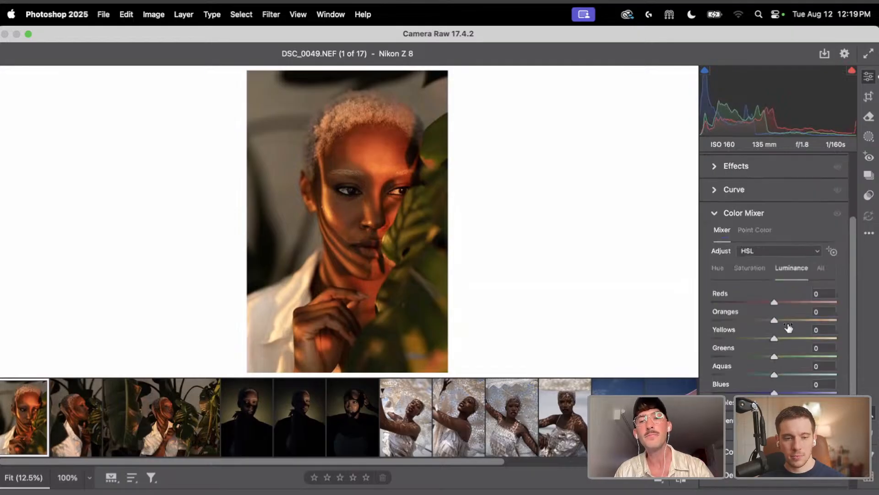
drag(774, 302, 780, 337)
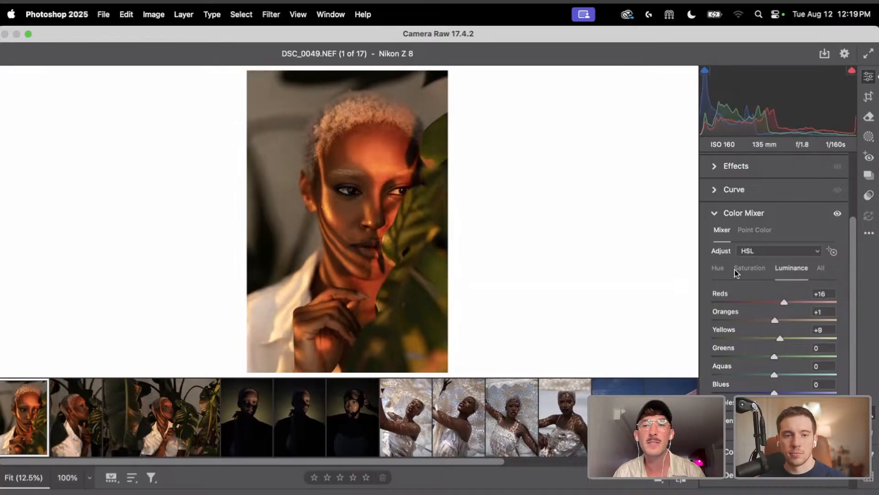
click(717, 268)
drag(774, 301, 797, 352)
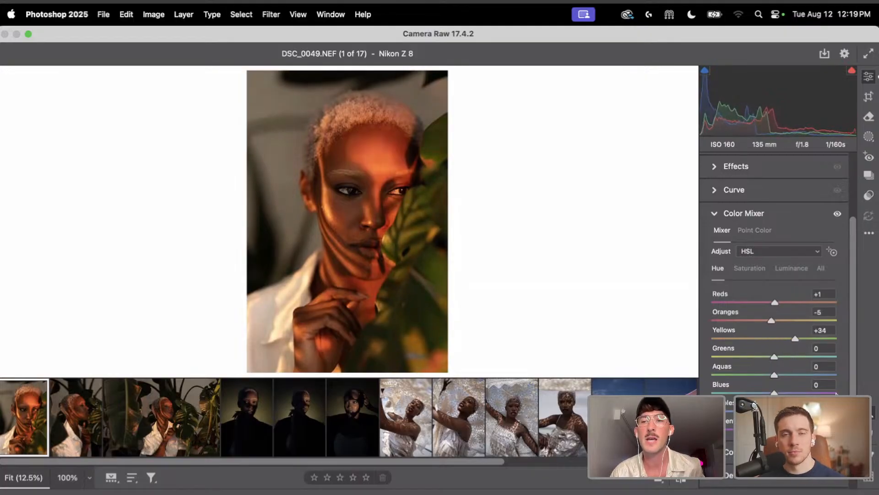
Calibrate the portrait's colours with shadows tint +12 and red primary hue +7, and slightly shift the green primary hue
scroll(844, 329, down, 10)
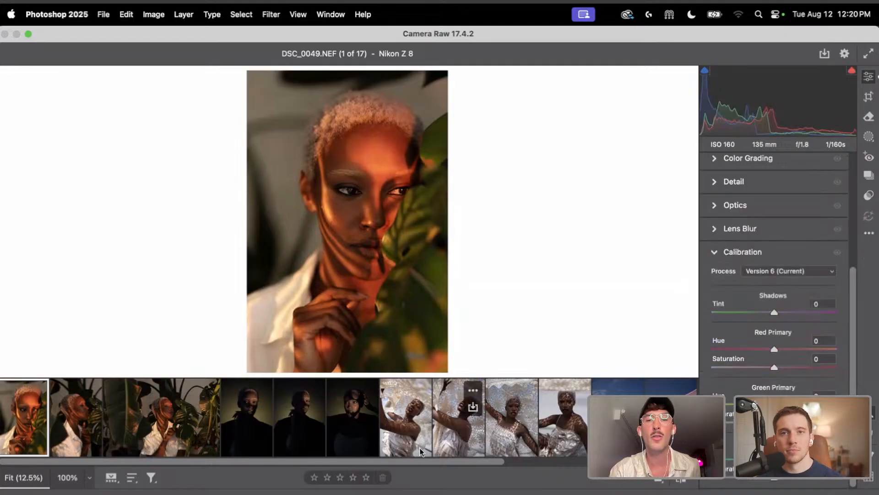
scroll(531, 431, right, 5)
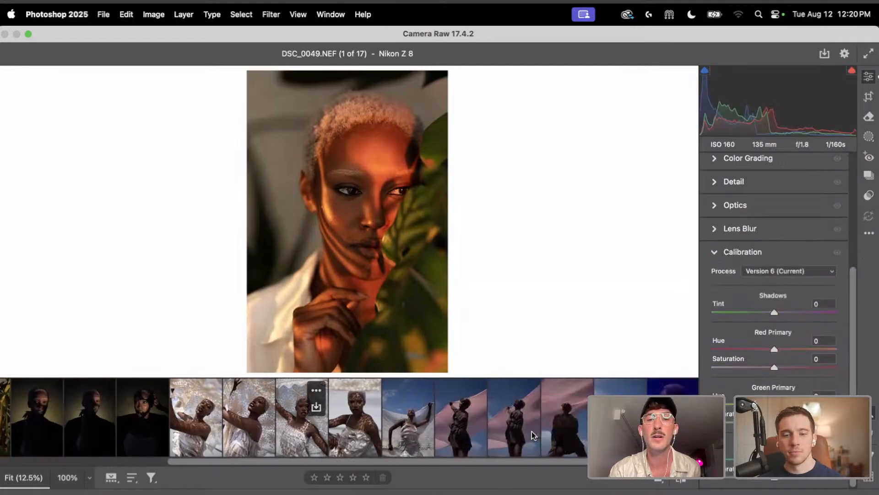
scroll(531, 431, left, 5)
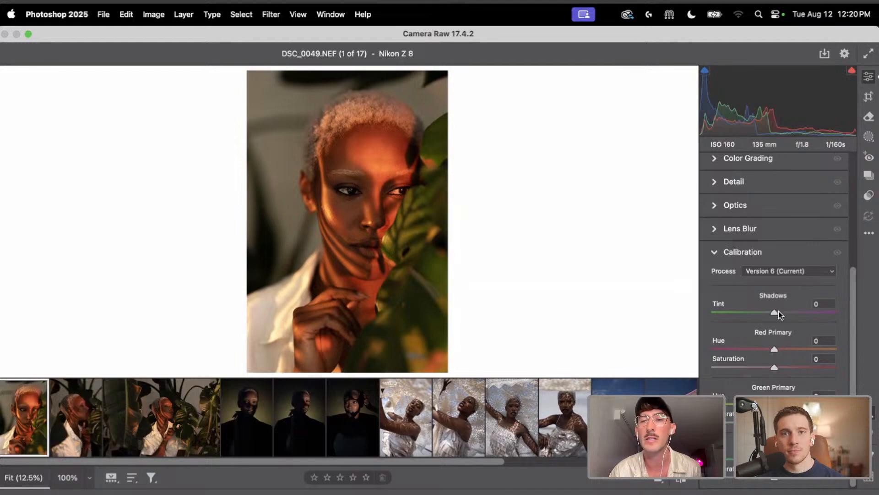
drag(774, 311, 780, 320)
mouse_move(779, 349)
mouse_down()
mouse_move(763, 348)
mouse_move(779, 349)
mouse_up()
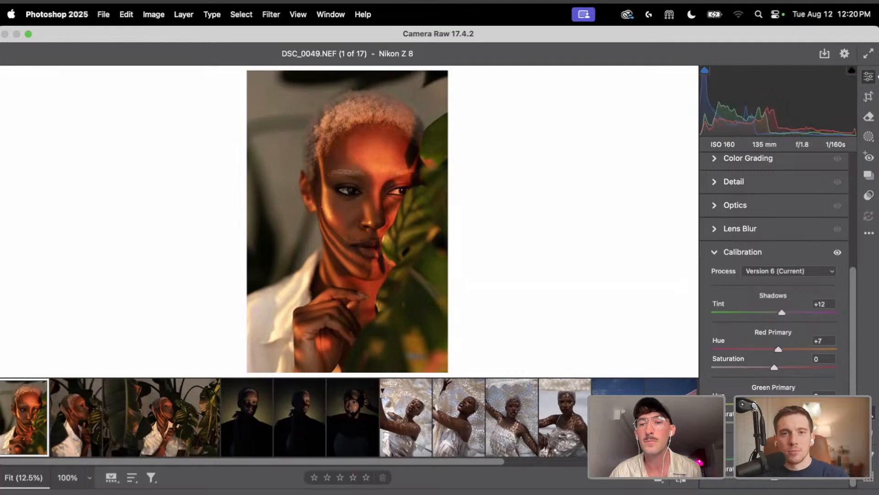
mouse_move(774, 404)
mouse_down()
mouse_move(753, 404)
mouse_move(778, 404)
mouse_up()
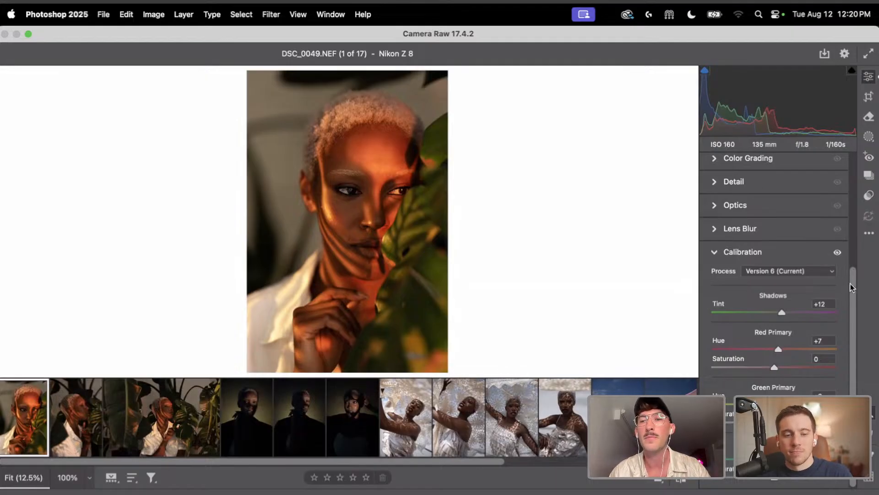
Brighten the portrait by setting exposure to +0.90, contrast to +21, highlights to +15 and whites to +9
scroll(833, 182, up, 10)
click(774, 210)
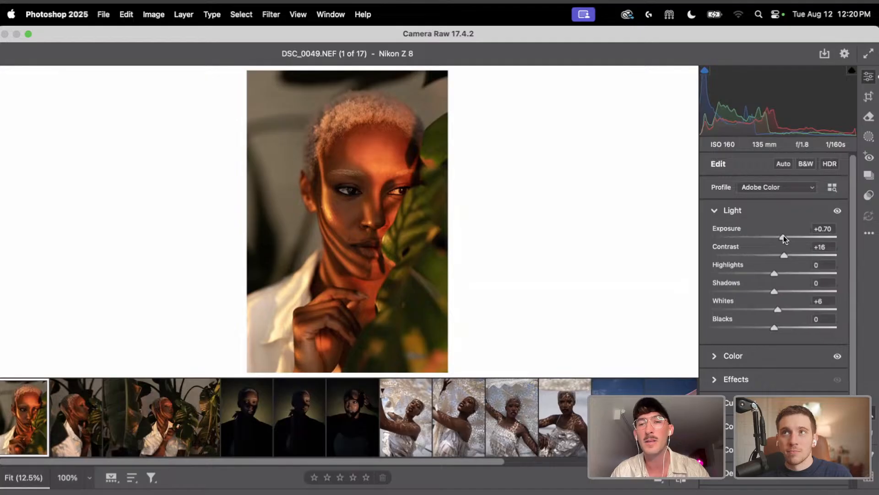
drag(784, 235, 787, 252)
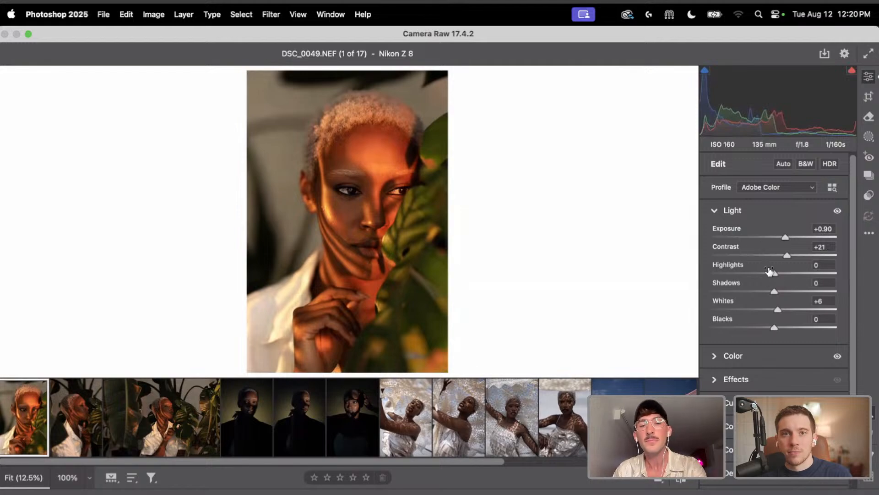
drag(774, 273, 785, 276)
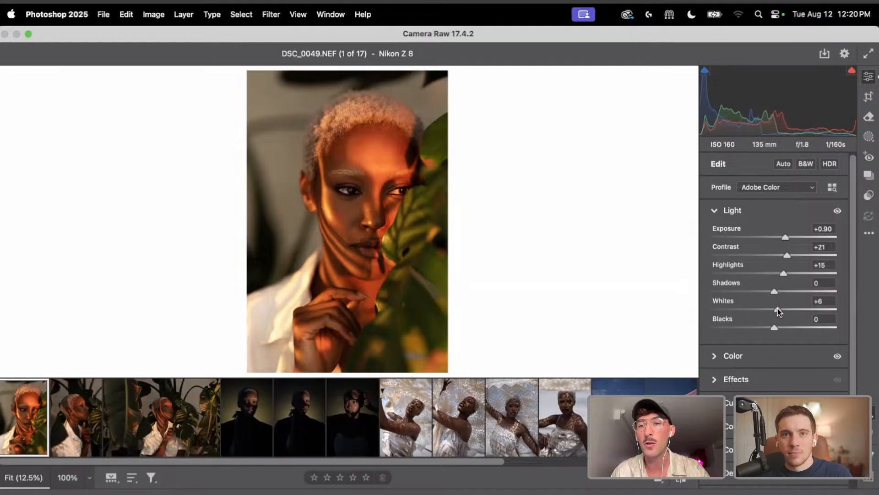
drag(781, 310, 785, 310)
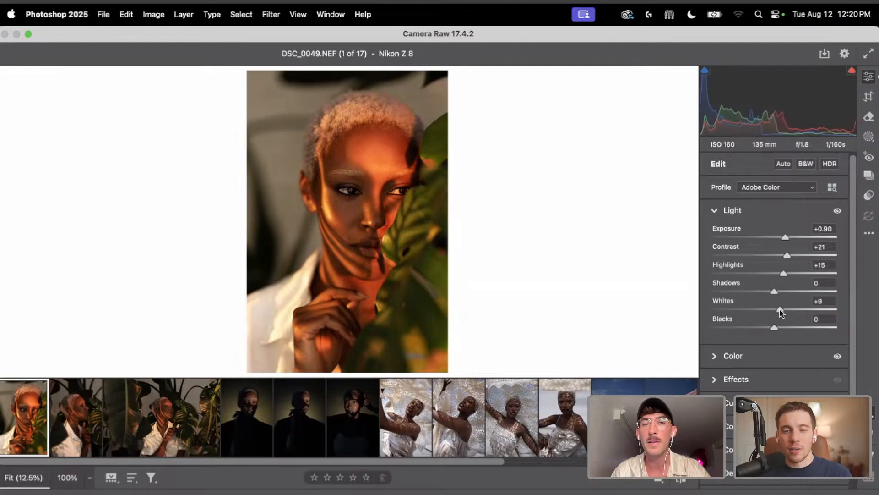
Fine-tune the portrait's tint and vibrance in the Color settings
click(762, 355)
drag(788, 295, 793, 324)
In the Color Mixer, set luminance to Oranges +23 and Greens -3, and hue to Reds -4 and Oranges -11
scroll(841, 359, down, 2)
click(778, 359)
click(791, 268)
mouse_move(774, 356)
mouse_down()
mouse_move(745, 368)
mouse_move(773, 362)
mouse_up()
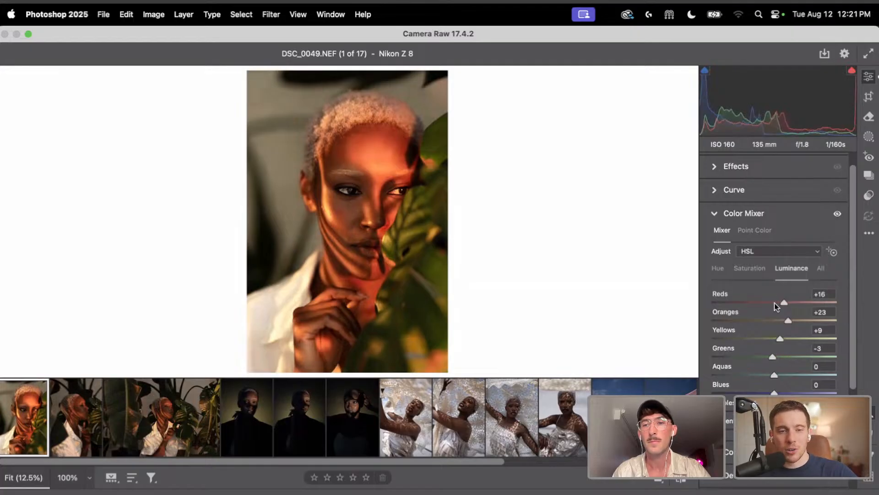
double_click(778, 303)
click(718, 269)
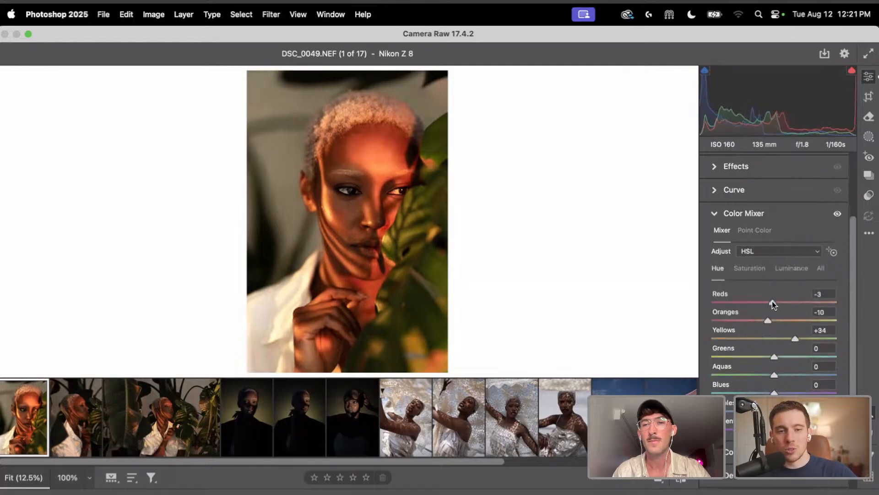
mouse_move(767, 303)
mouse_down()
mouse_move(755, 321)
mouse_move(768, 321)
mouse_up()
In Color Grading, shift the highlights slightly toward yellow-green and set the midtones to hue 357, saturation 1
scroll(802, 320, down, 3)
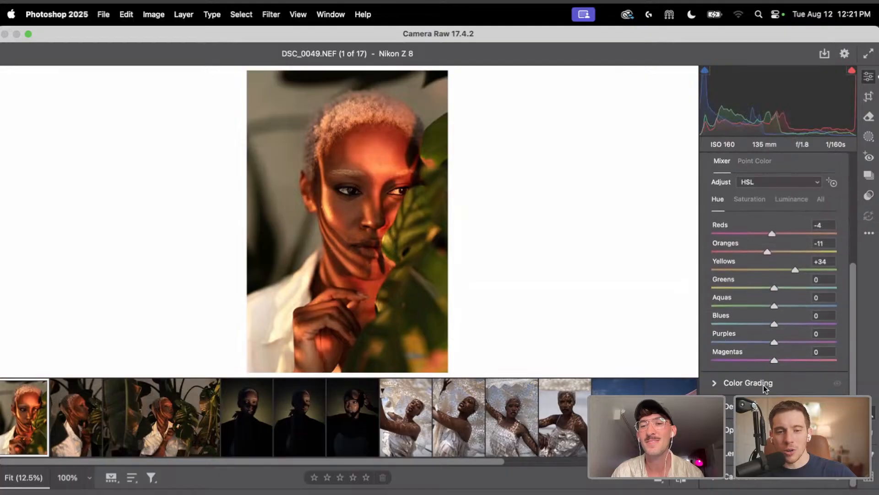
click(749, 383)
click(801, 207)
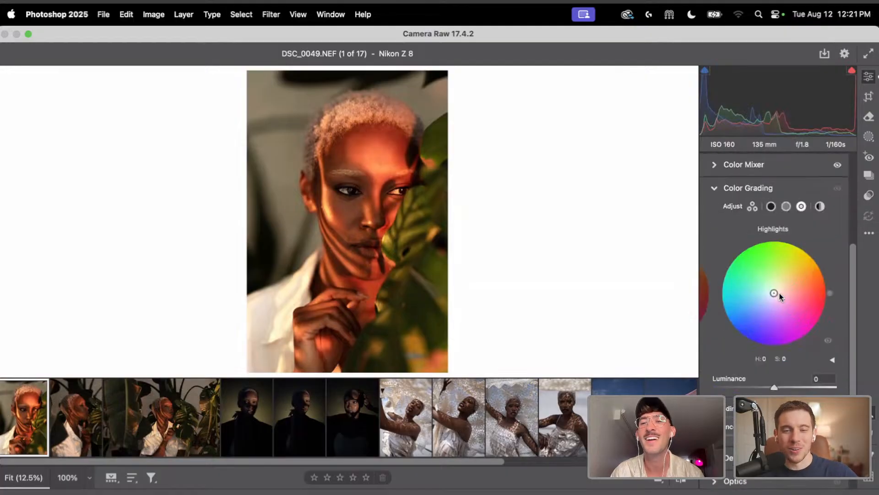
mouse_move(783, 294)
mouse_down()
mouse_move(759, 277)
mouse_move(773, 289)
mouse_up()
click(786, 207)
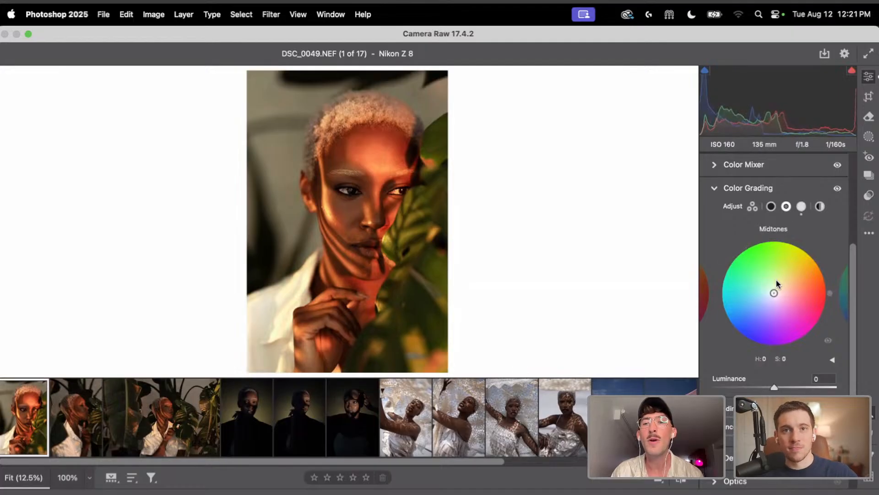
mouse_move(774, 293)
mouse_down()
mouse_move(784, 285)
mouse_move(783, 297)
mouse_move(767, 294)
mouse_move(775, 293)
mouse_move(776, 307)
mouse_move(774, 292)
mouse_up()
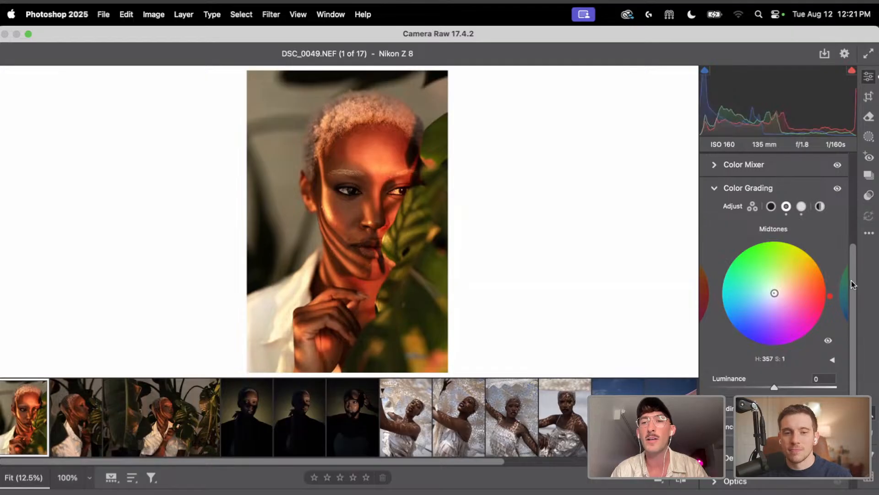
Refine the portrait's light with exposure +0.85, contrast +17 and whites +21, and reset the highlights to 0
scroll(799, 262, up, 4)
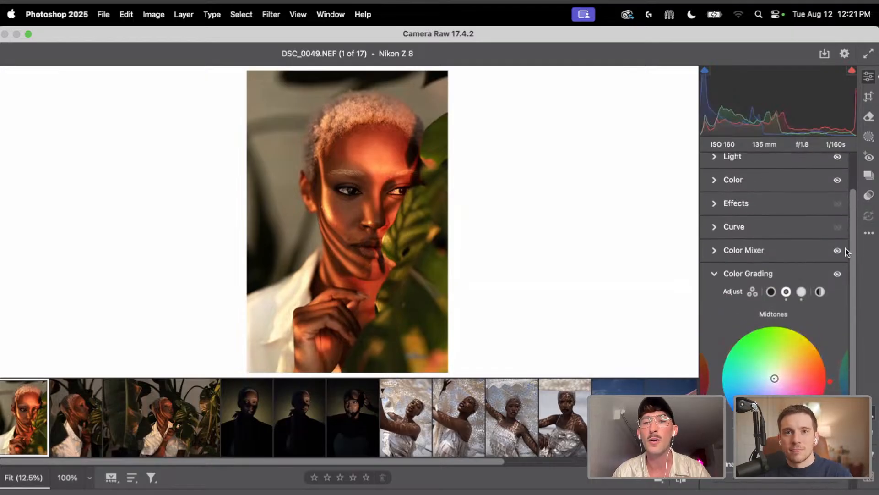
scroll(806, 216, up, 2)
click(789, 210)
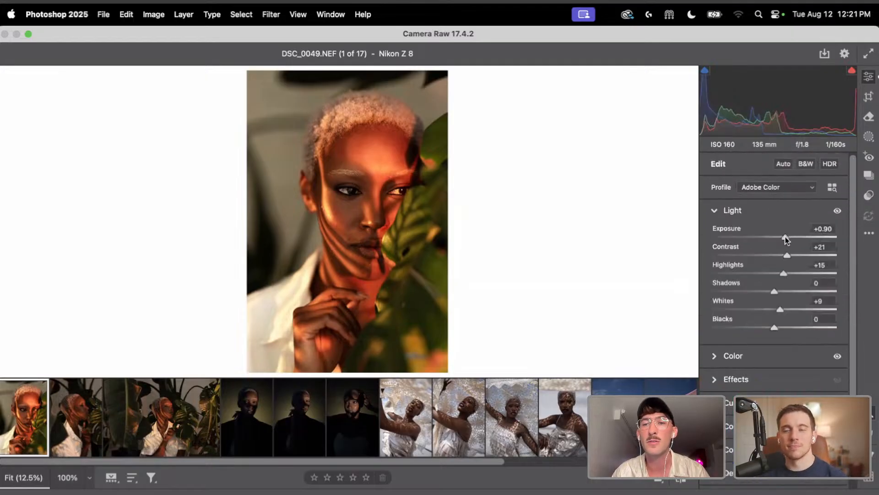
drag(785, 237, 785, 256)
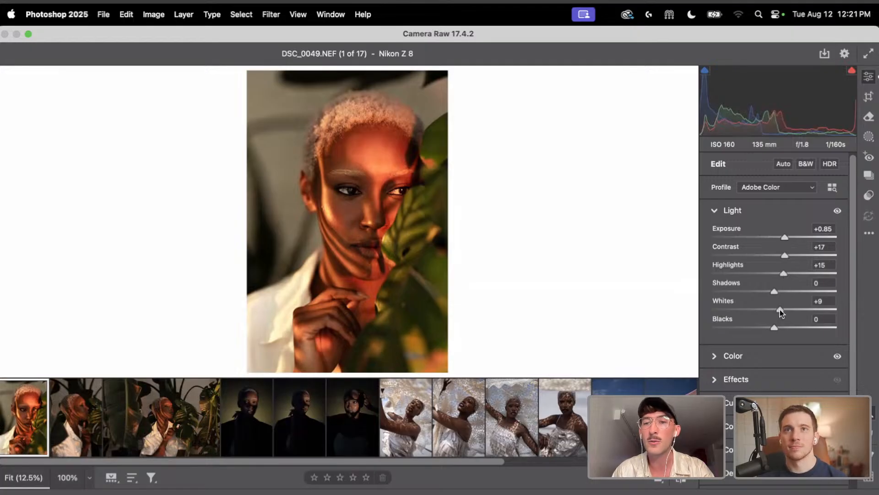
drag(781, 312, 786, 305)
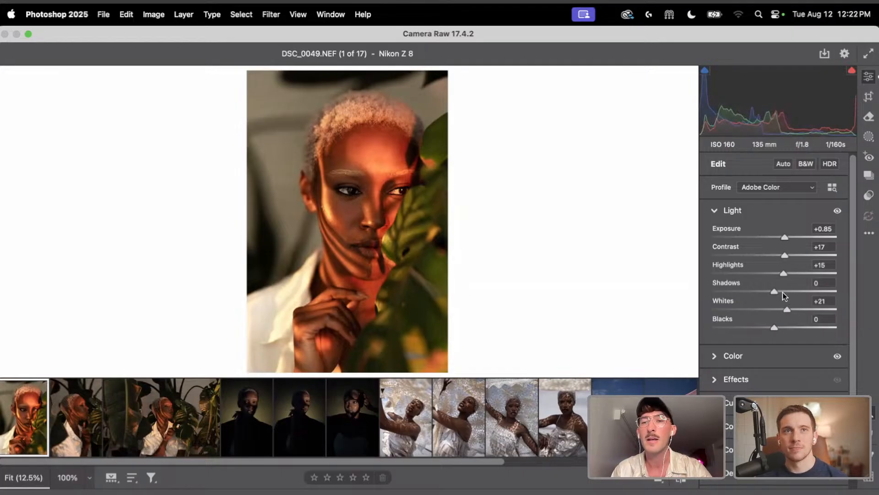
drag(785, 272, 772, 277)
double_click(772, 274)
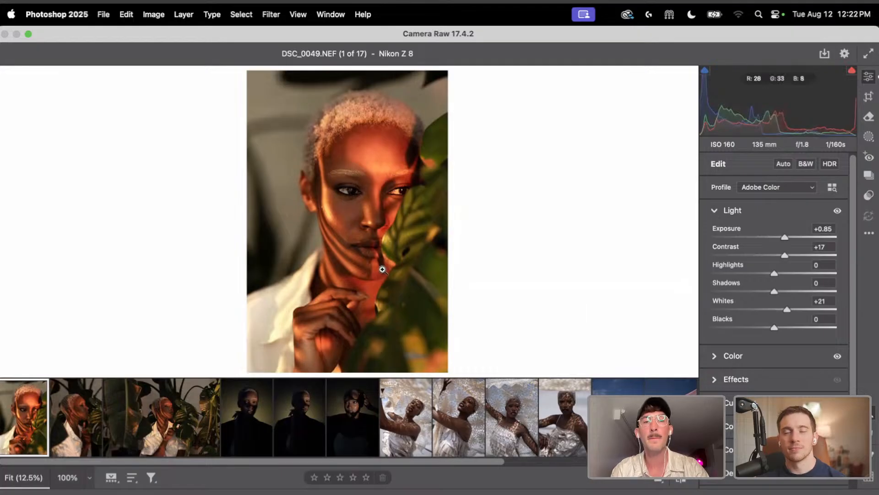
Copy DSC_0049.NEF's edit settings and paste them onto DSC_0066.NEF and the neighbouring landscape-format plant portrait
drag(371, 222, 366, 226)
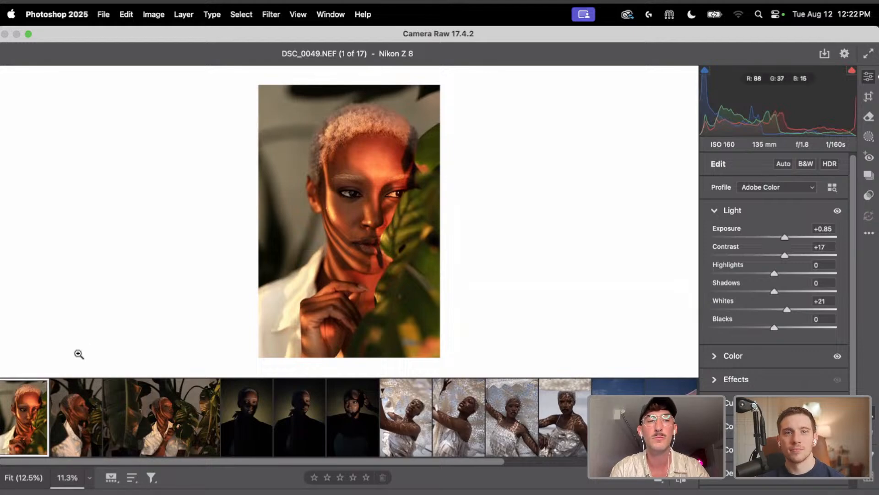
click(37, 390)
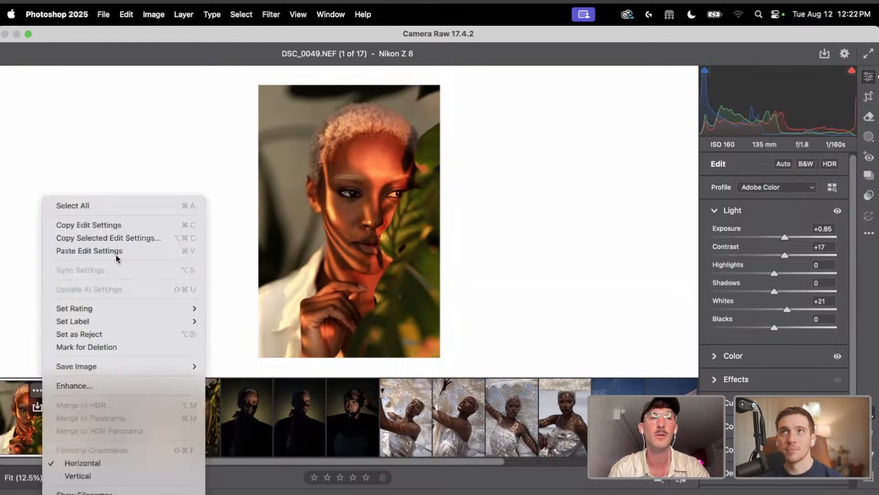
click(118, 225)
click(90, 425)
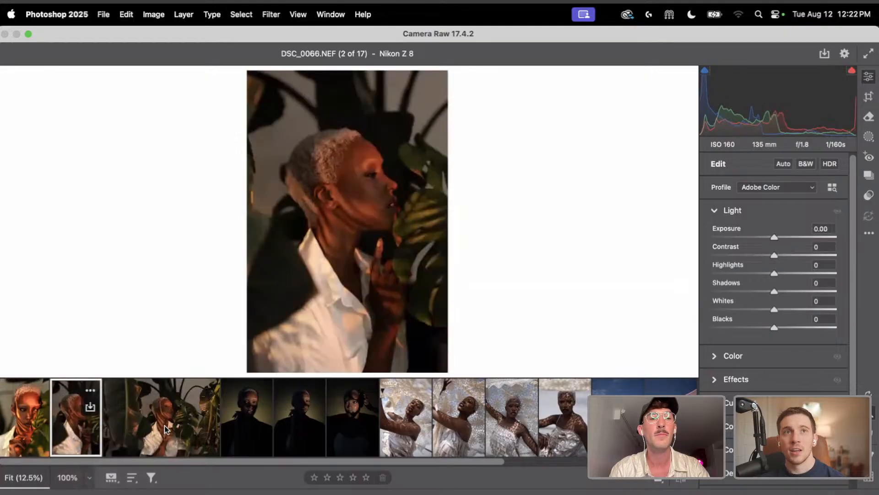
super+click(172, 421)
click(209, 391)
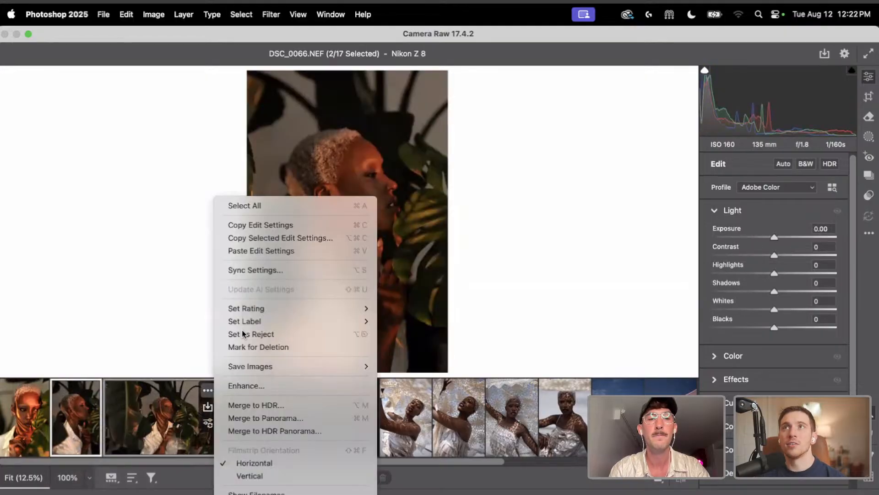
click(281, 255)
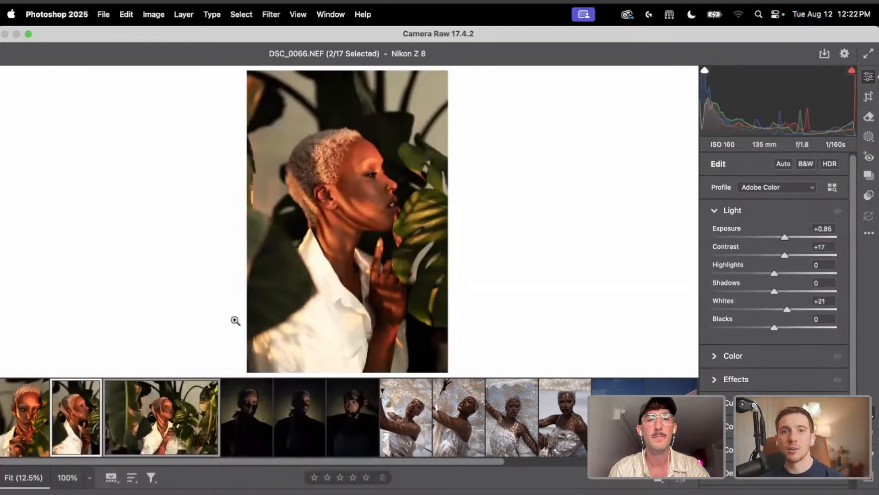
mouse_move(191, 436)
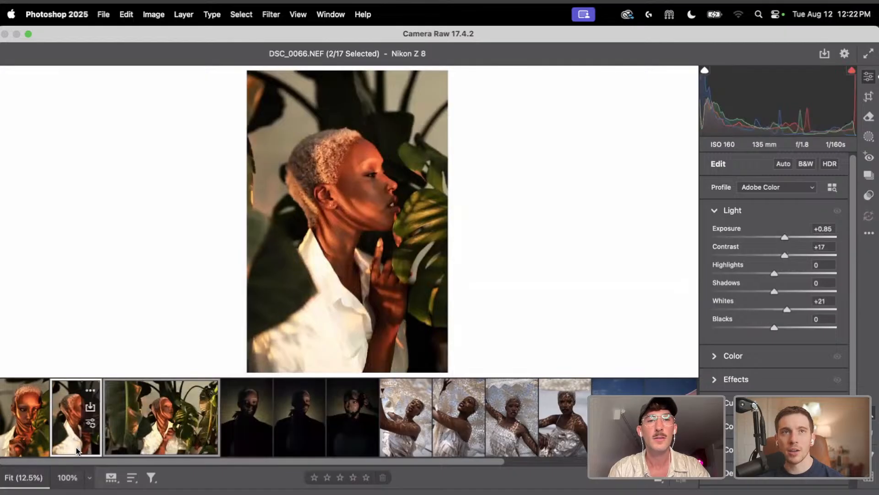
On DSC_0066.NEF, set exposure to +0.95, contrast to +12, highlights to -23 and whites to -14
click(29, 442)
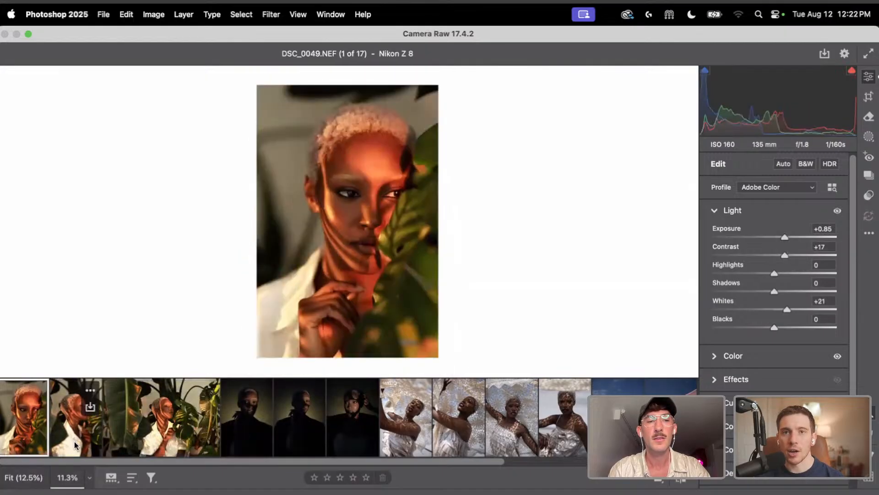
click(76, 444)
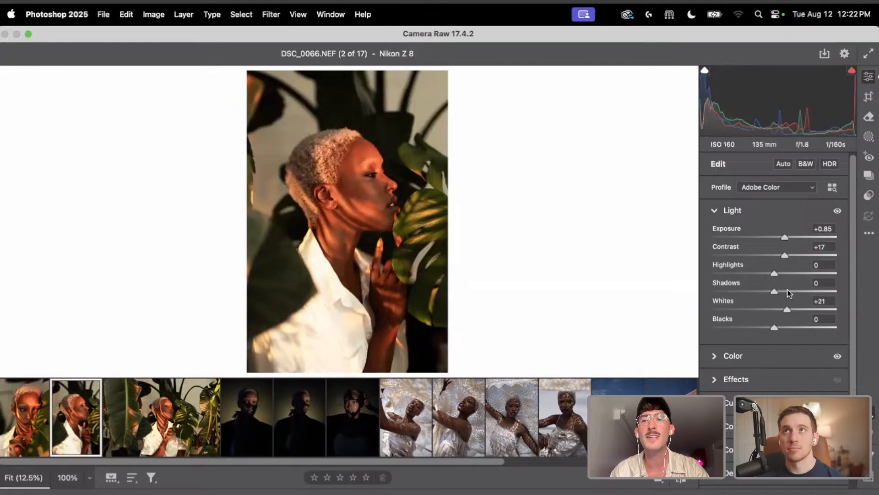
drag(788, 310, 779, 315)
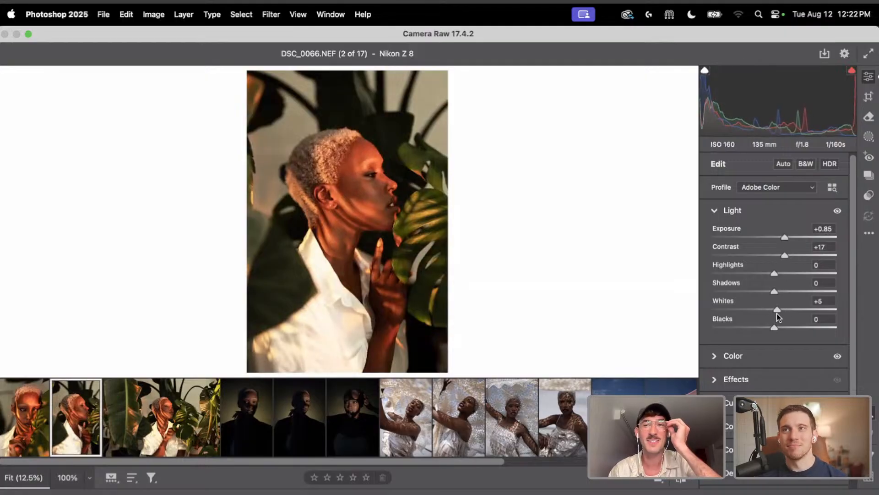
mouse_move(773, 316)
mouse_down()
mouse_move(762, 318)
mouse_move(773, 319)
mouse_up()
drag(785, 237, 785, 283)
click(766, 356)
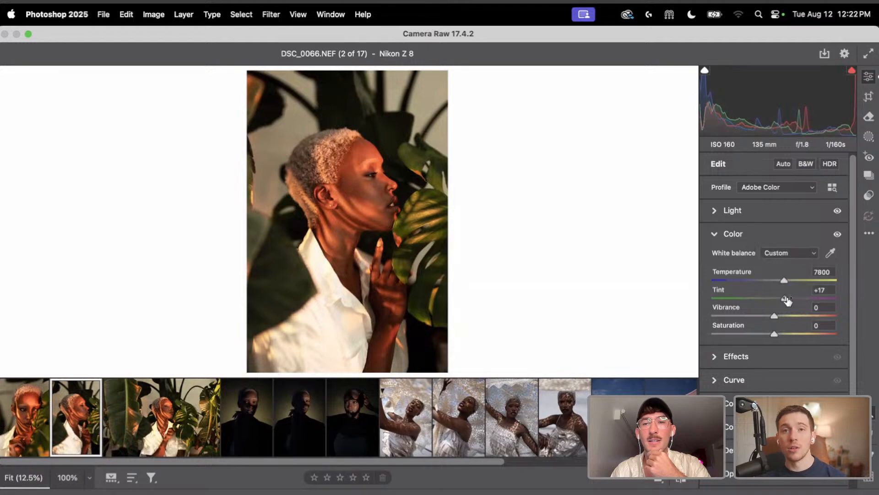
click(770, 211)
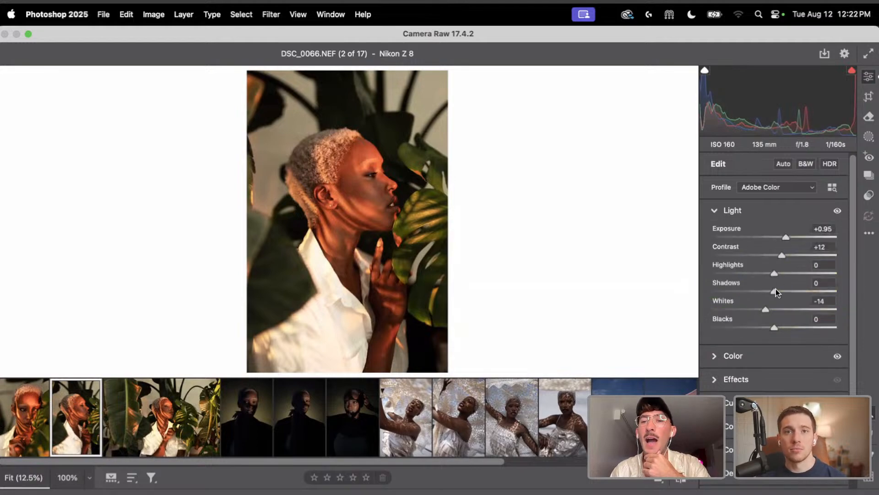
drag(775, 273, 761, 276)
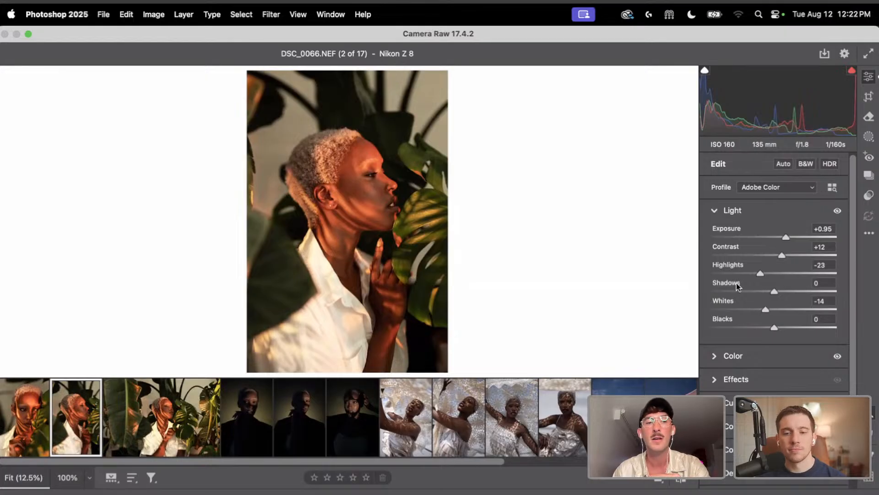
On the landscape-format plant portrait DSC_0079.NEF, set whites to -5 and exposure to +0.95, and check the skin up close
click(26, 443)
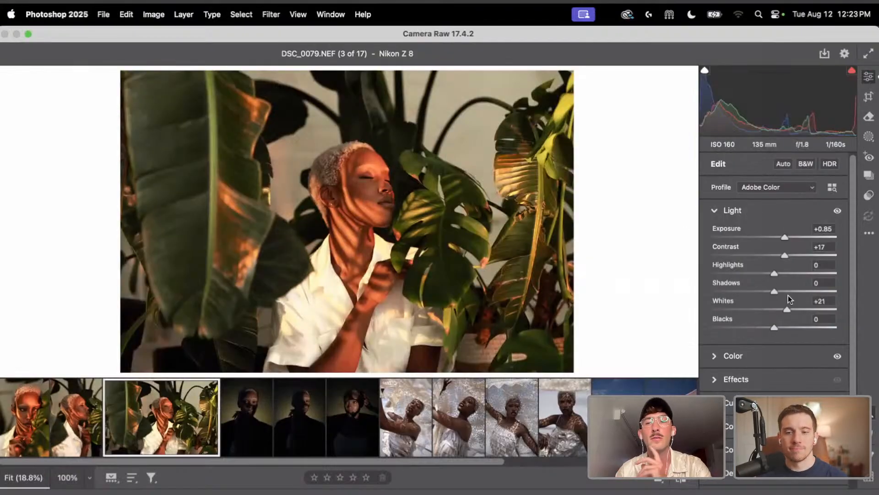
drag(787, 312, 772, 314)
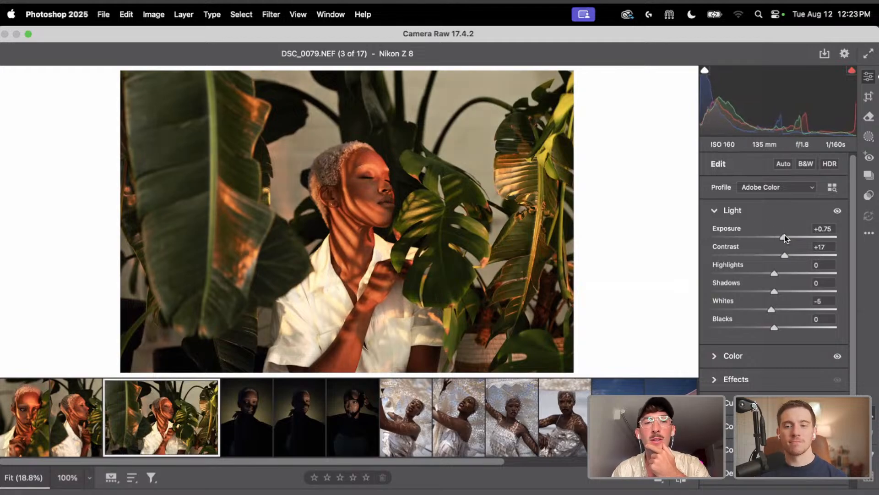
drag(785, 235, 787, 236)
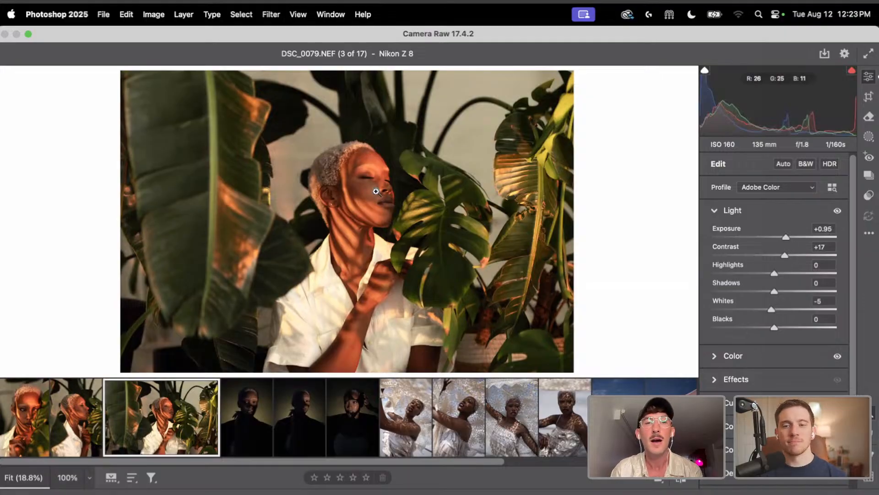
click(410, 203)
scroll(410, 203, up, 8)
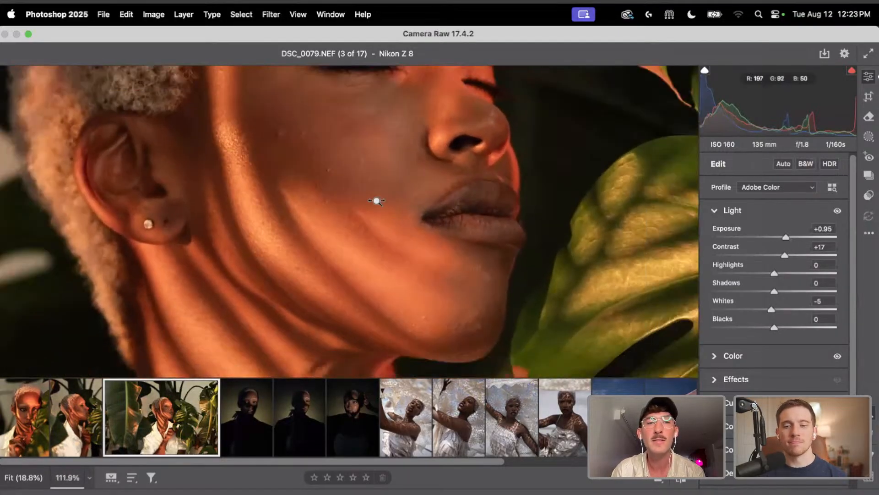
scroll(387, 188, down, 2)
scroll(392, 212, up, 3)
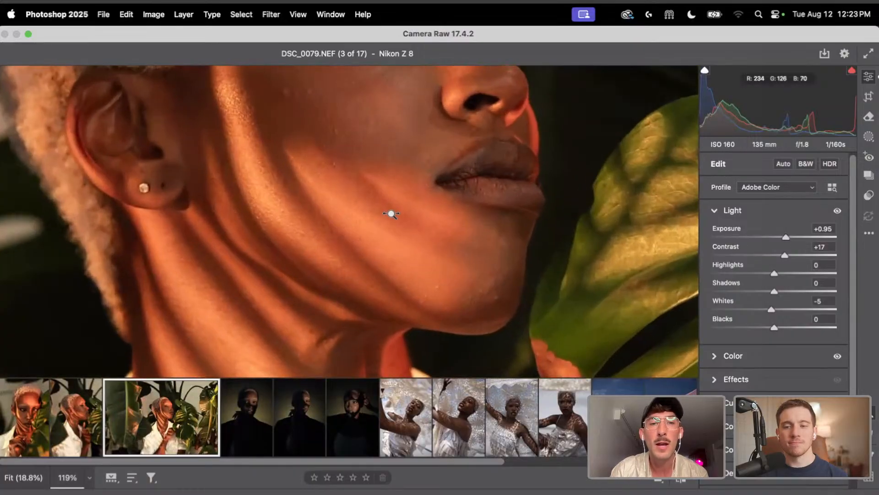
scroll(389, 212, down, 10)
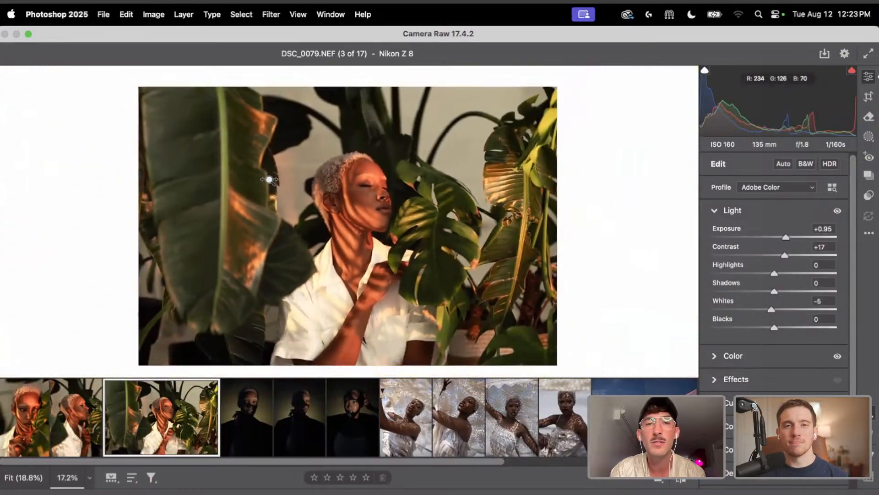
Set DSC_0079.NEF's luminance noise reduction to 13 and sharpening to 49
click(774, 378)
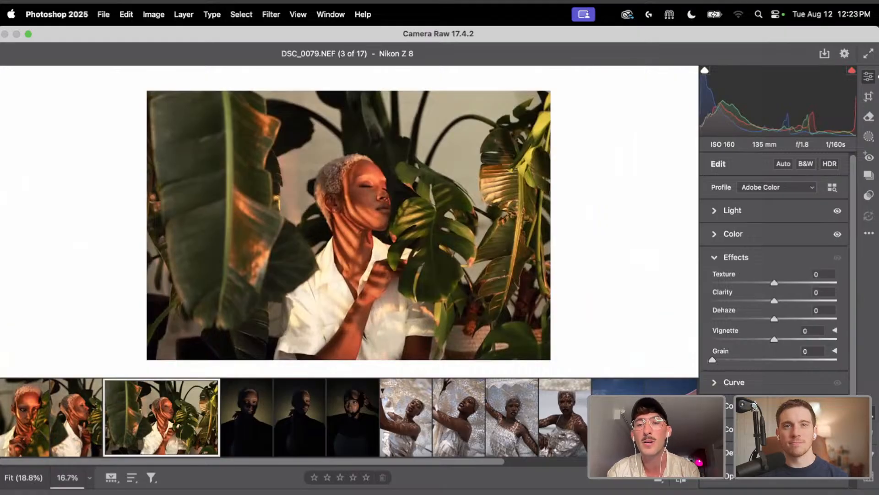
scroll(774, 266, down, 6)
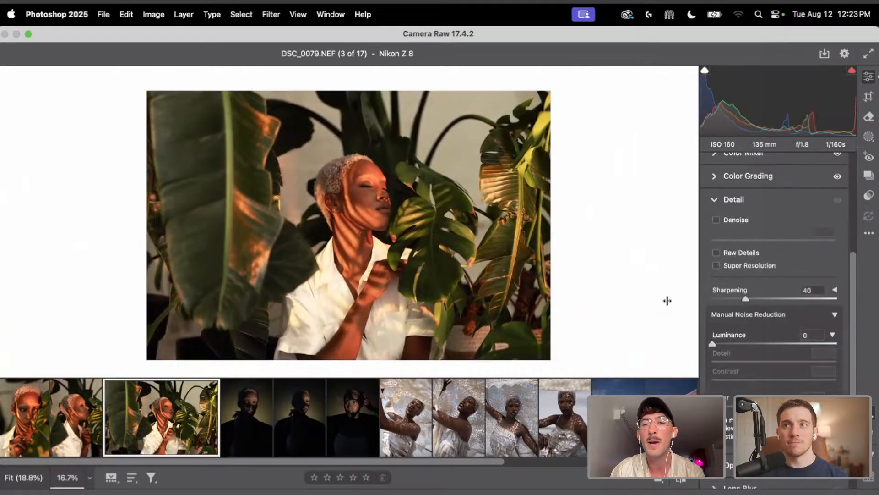
scroll(407, 215, up, 3)
scroll(408, 215, up, 1)
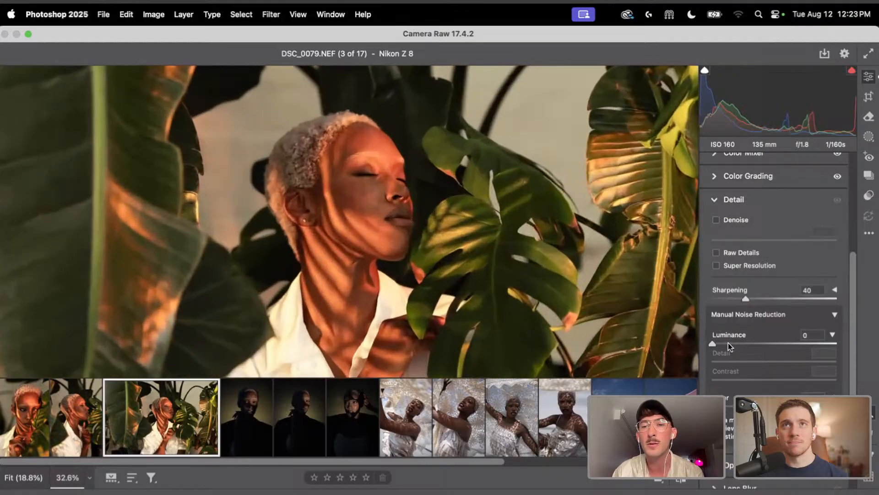
drag(728, 342, 728, 342)
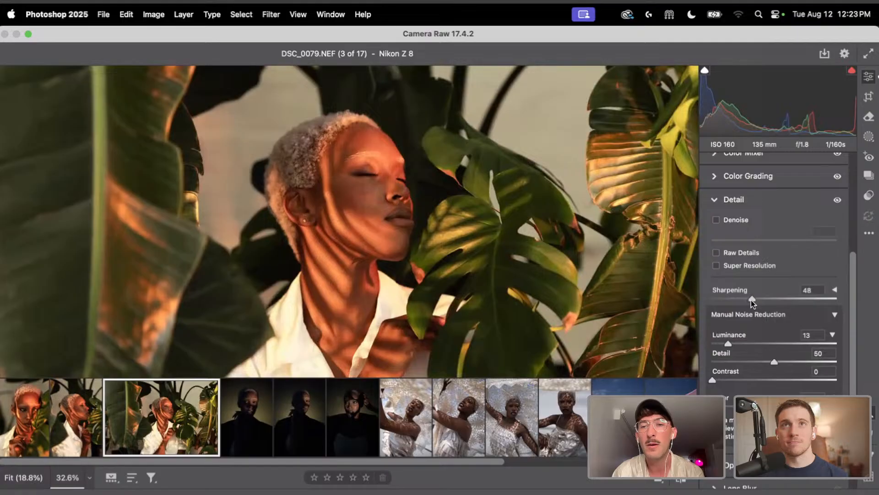
drag(751, 300, 752, 299)
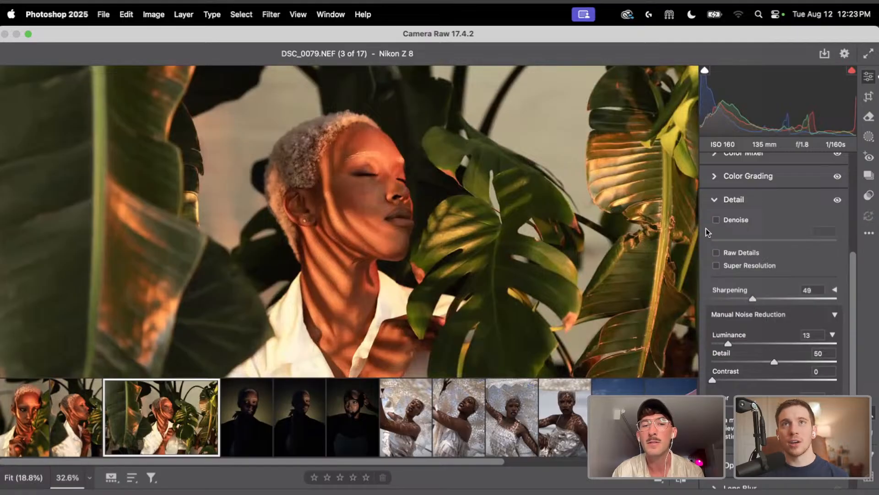
drag(437, 231, 380, 232)
Refine DSC_0079.NEF with whites at -28, exposure at +0.80 and colour temperature at 7850
scroll(764, 238, up, 5)
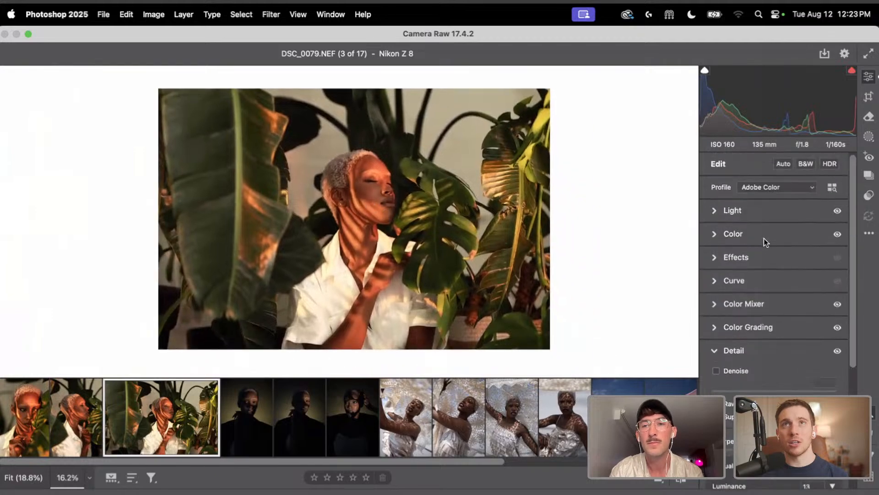
click(766, 213)
drag(772, 309, 757, 312)
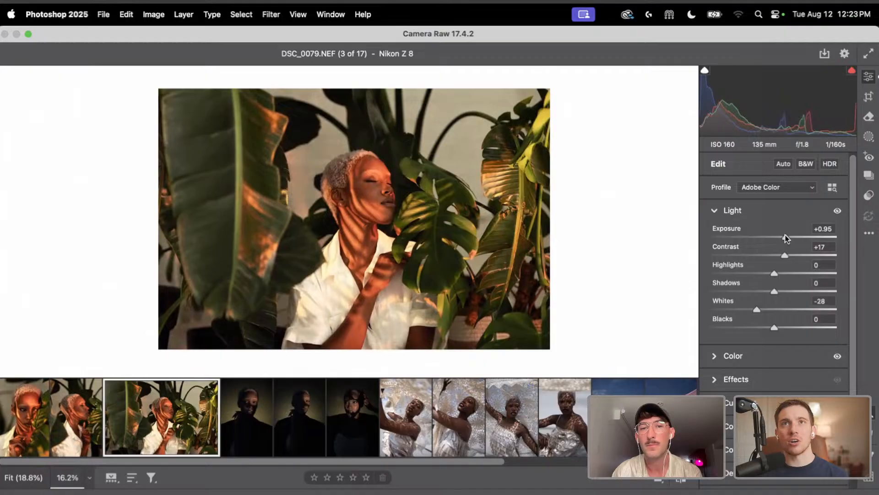
drag(785, 236, 783, 237)
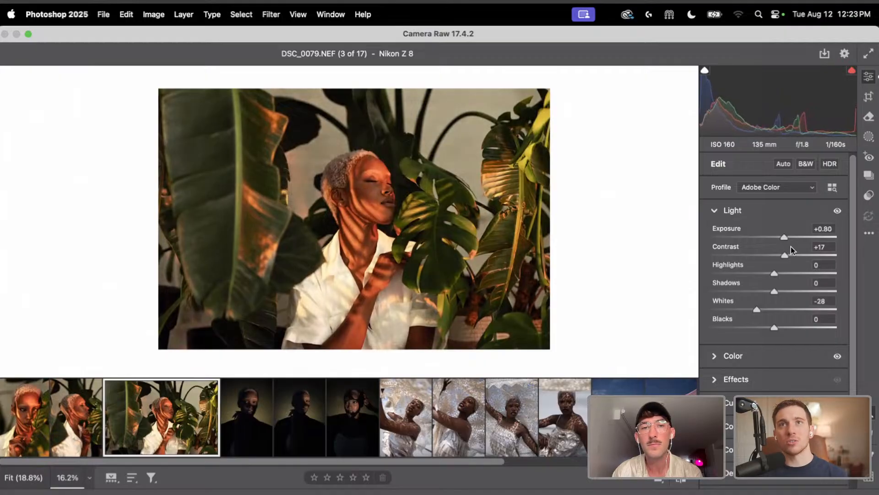
click(756, 359)
drag(784, 280, 784, 283)
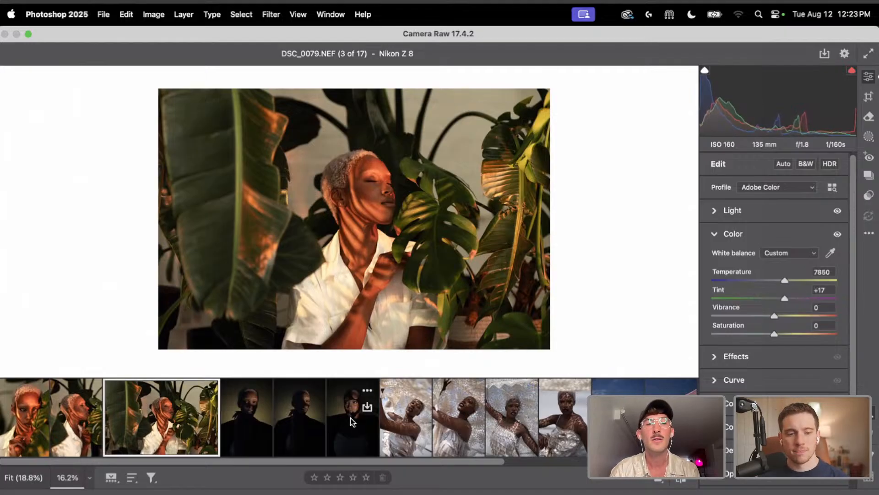
On the dark studio portrait DSC_0130.NEF, set exposure to +0.95 and contrast to +8, and lower the whites
scroll(570, 436, right, 3)
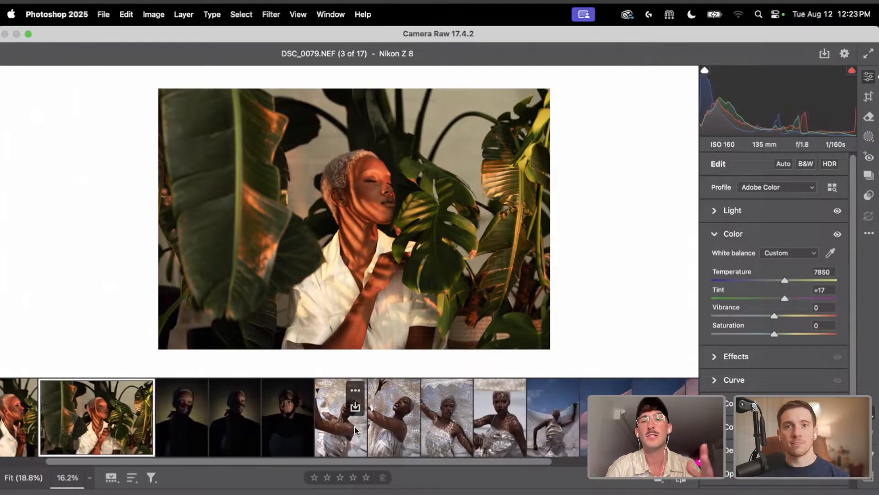
scroll(526, 433, right, 1)
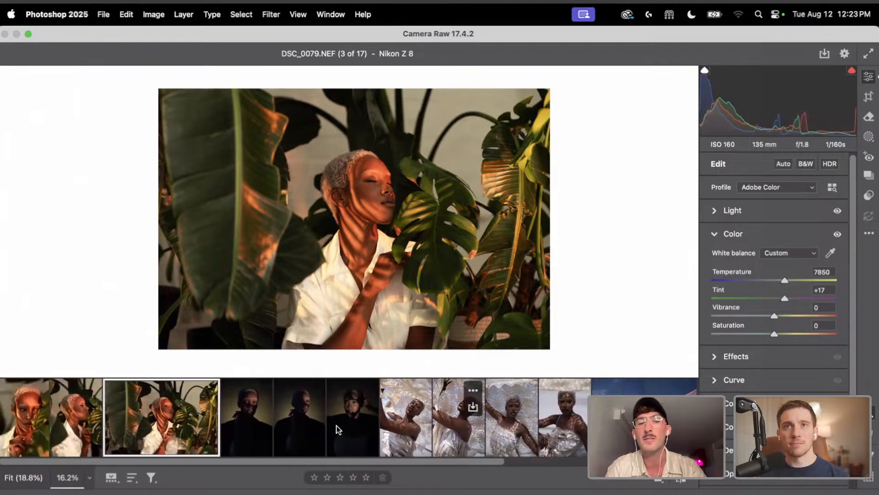
scroll(527, 433, left, 3)
click(249, 437)
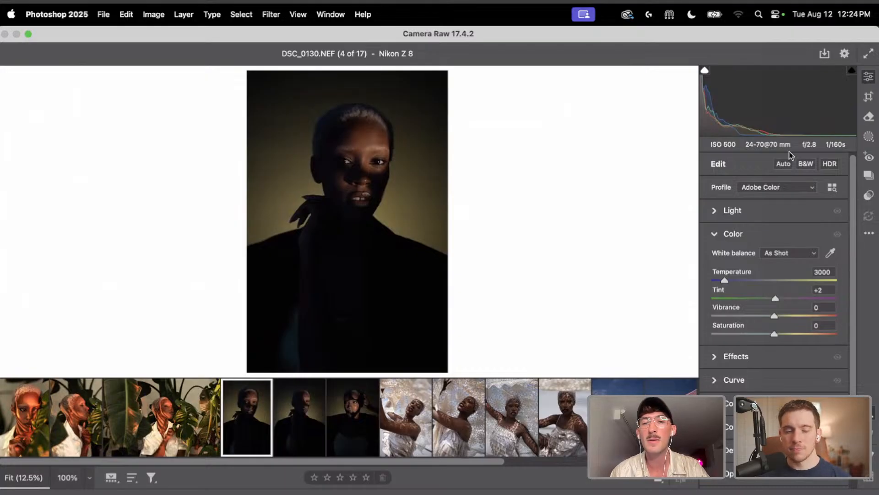
click(205, 424)
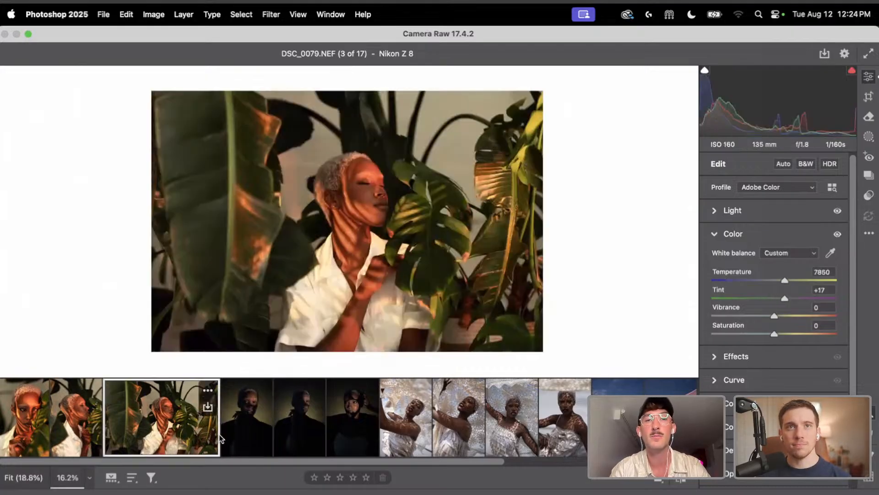
click(245, 436)
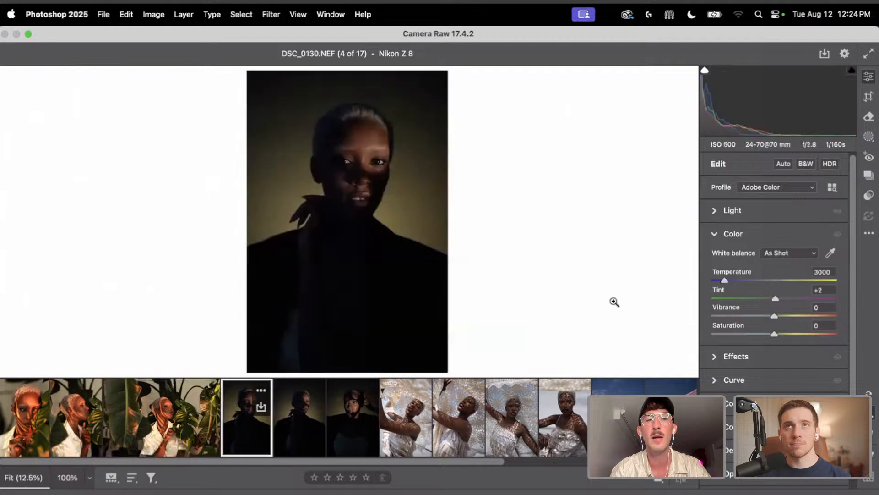
click(780, 210)
drag(775, 237, 786, 237)
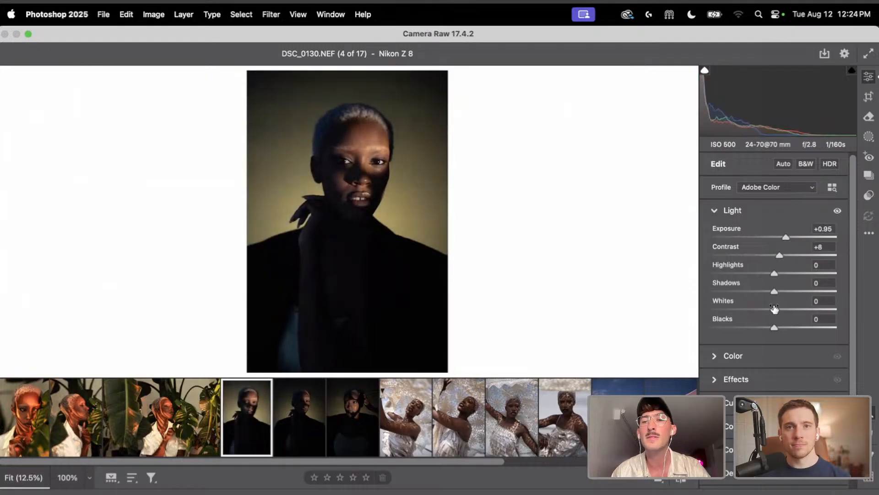
drag(774, 309, 747, 311)
Warm DSC_0130.NEF to temperature 3600 and set its calibration to shadow tint +8 and red primary hue -4
click(764, 358)
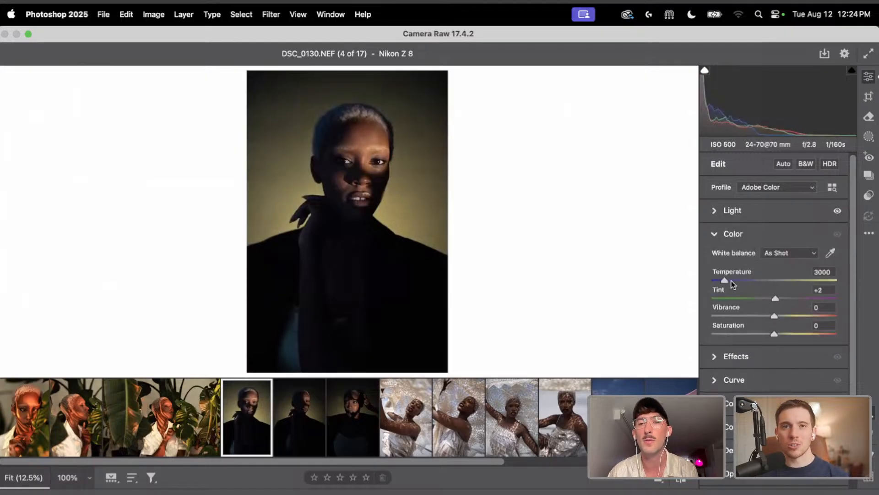
drag(725, 281, 730, 284)
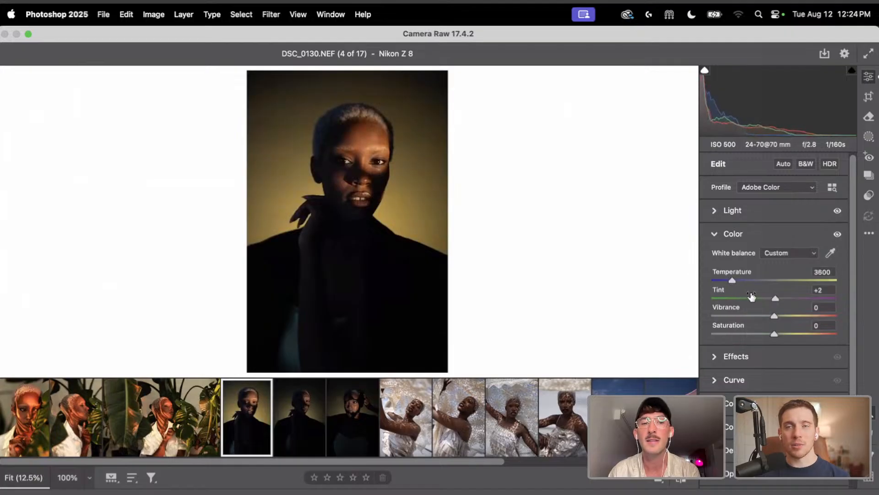
scroll(839, 384, down, 10)
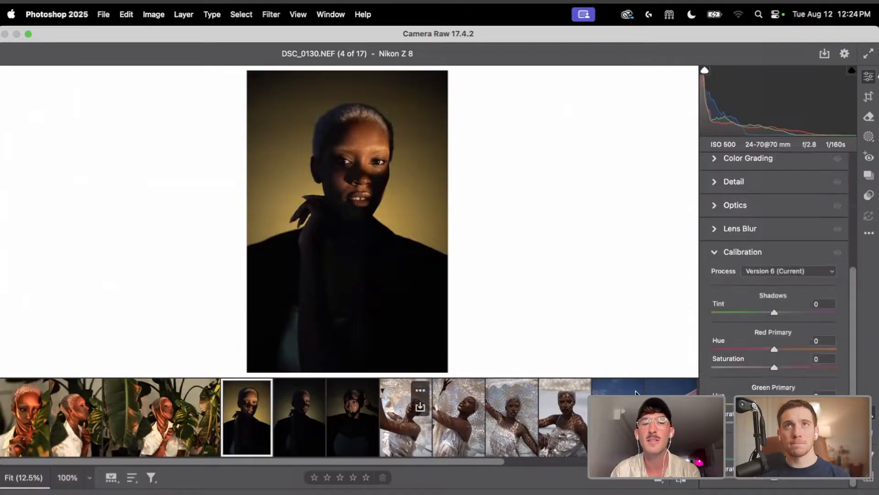
drag(771, 310, 776, 316)
mouse_move(775, 349)
mouse_down()
mouse_move(753, 360)
mouse_move(770, 358)
mouse_up()
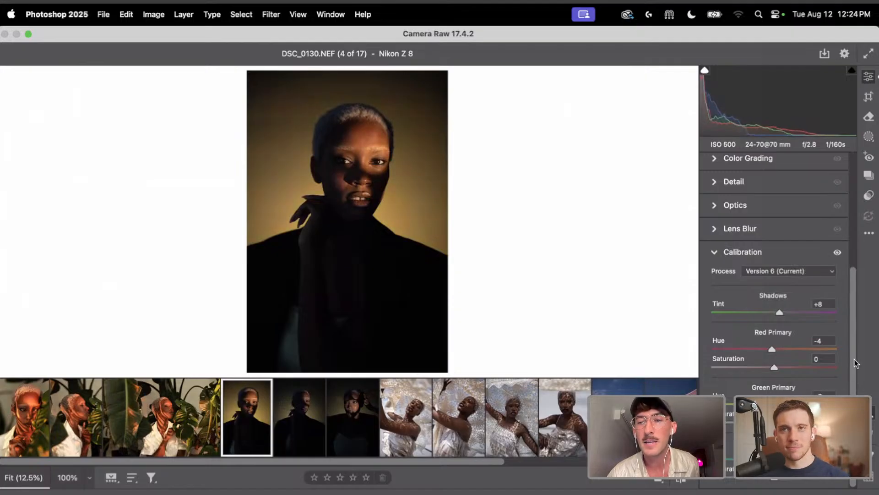
In DSC_0130.NEF's colour mixer, shift the reds hue to +4 and oranges to -2, and set oranges luminance to +4 and yellows to +31
scroll(821, 281, up, 5)
click(768, 261)
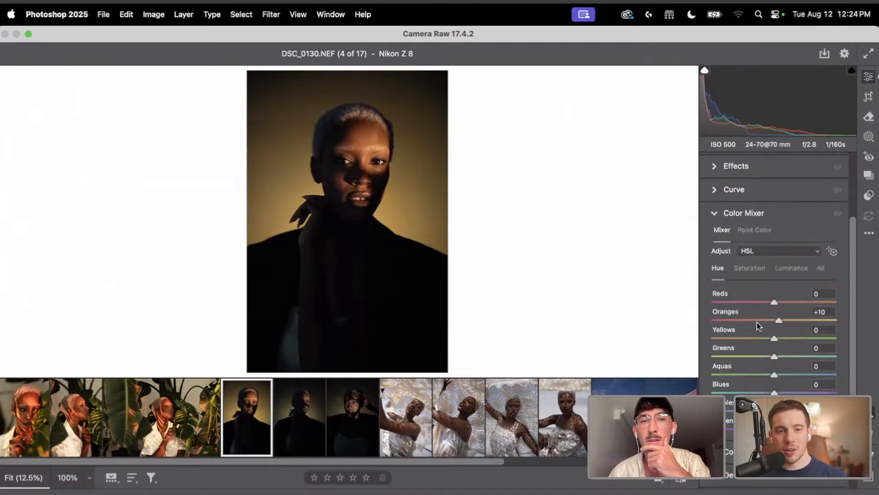
click(780, 319)
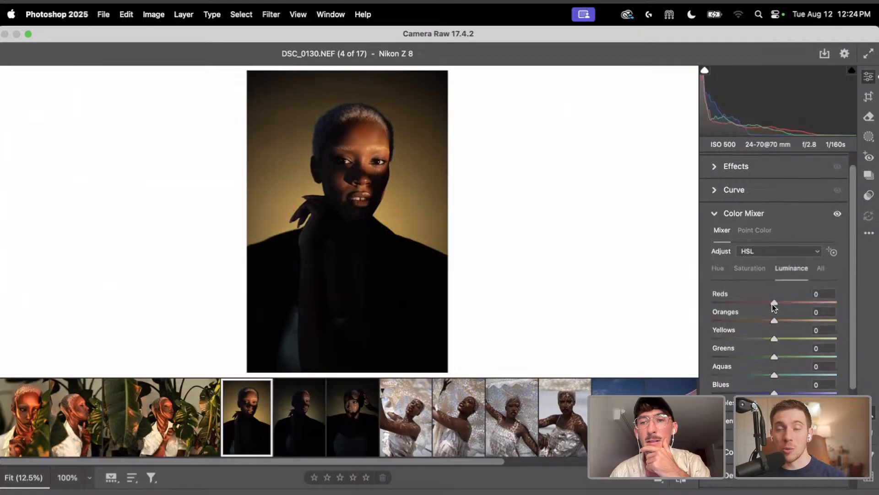
drag(774, 302, 760, 302)
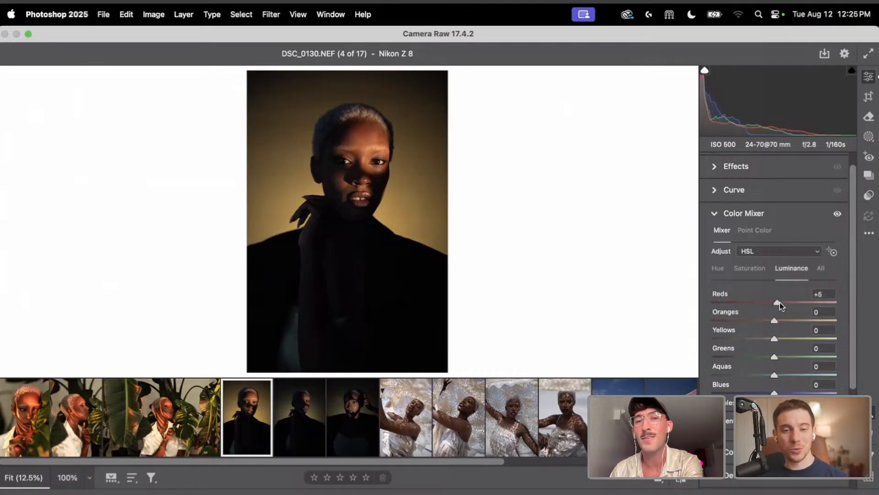
drag(763, 307, 786, 339)
Raise DSC_0130.NEF's yellows saturation to +100, then set the yellows hue to +9 and the reds hue to -7
click(751, 270)
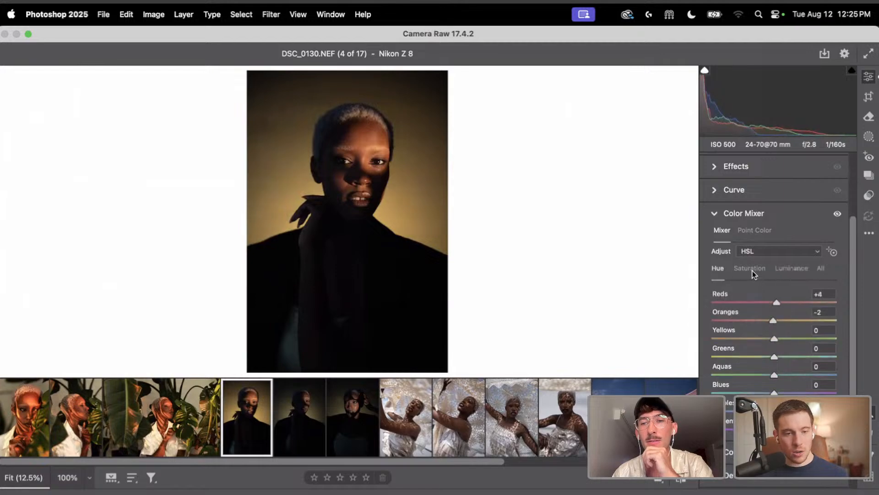
drag(760, 339, 840, 326)
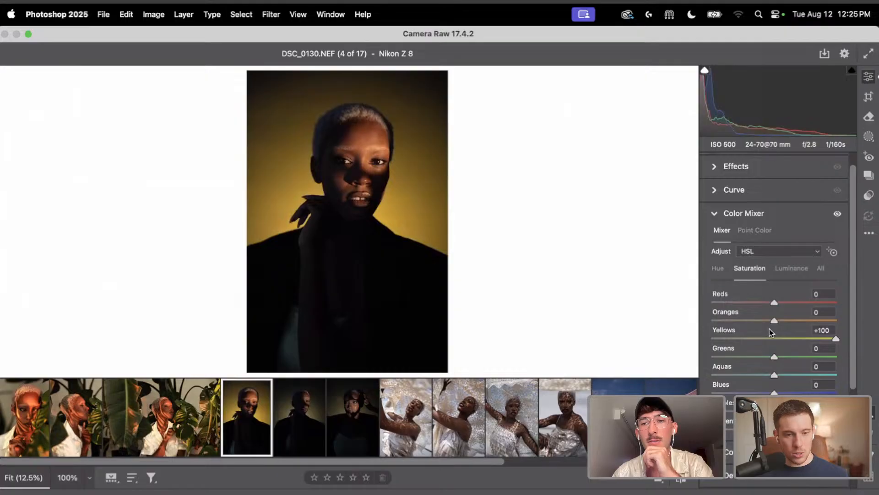
click(718, 268)
drag(781, 338, 770, 311)
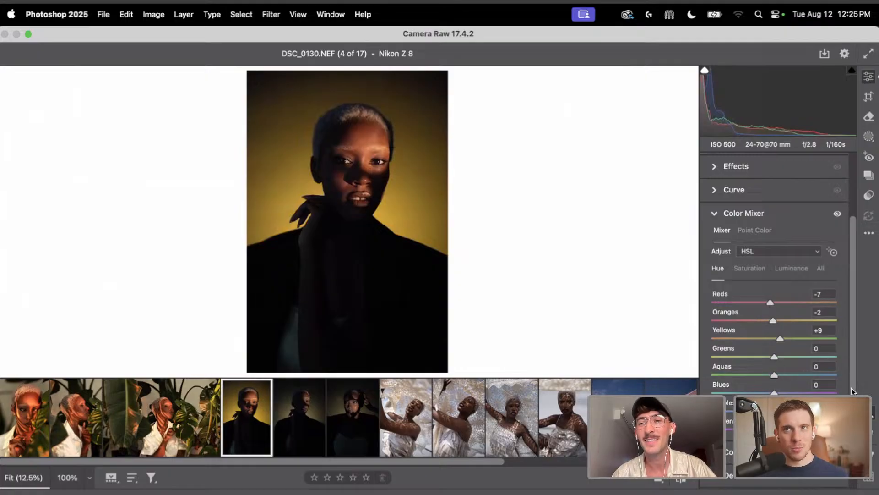
In DSC_0130.NEF's calibration, set the red primary hue to -9 and reset the shadow tint to 0
scroll(851, 389, down, 15)
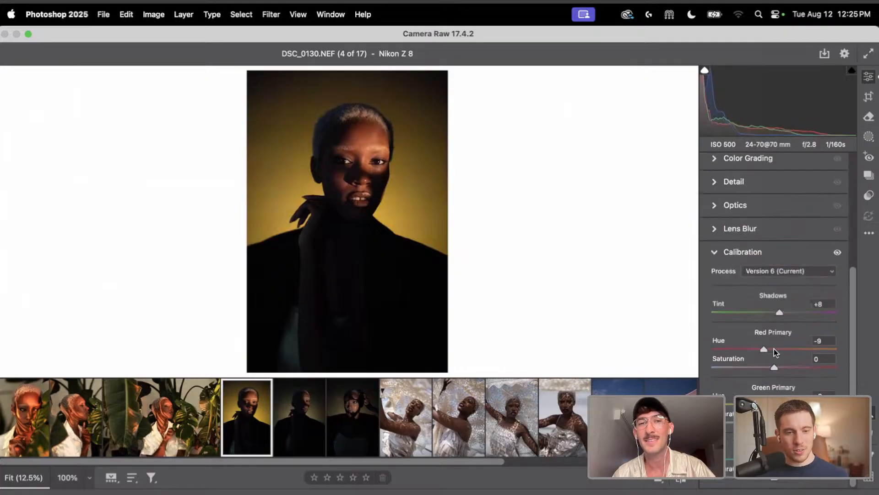
click(772, 349)
drag(768, 351, 769, 350)
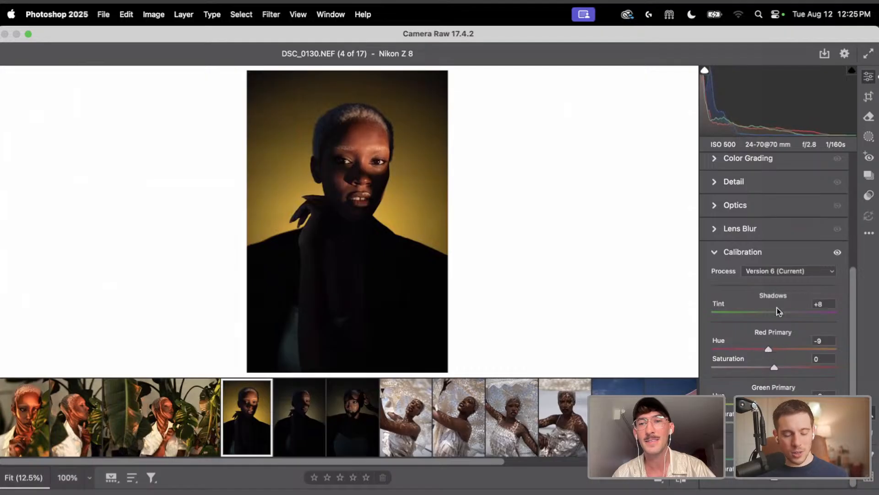
drag(779, 312, 760, 319)
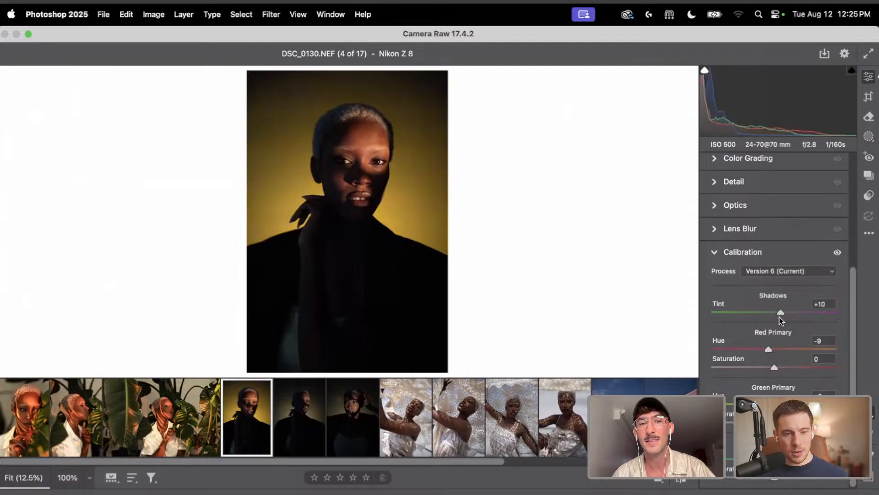
double_click(777, 313)
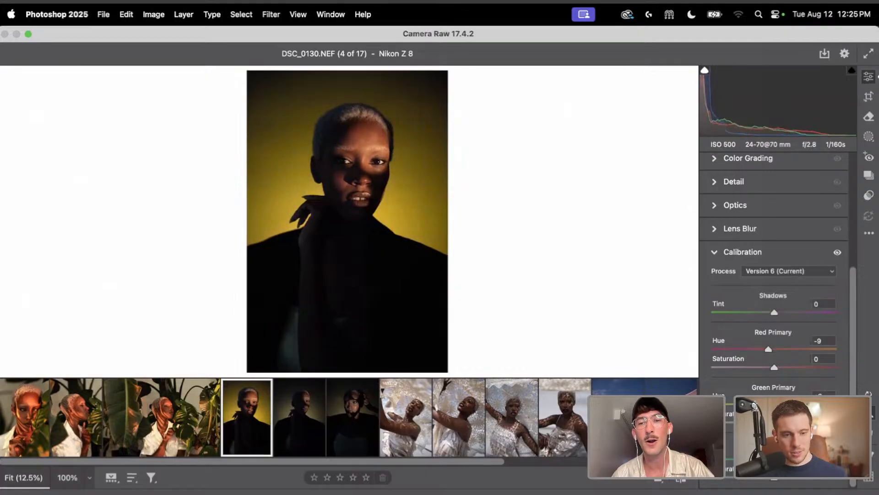
scroll(554, 404, right, 5)
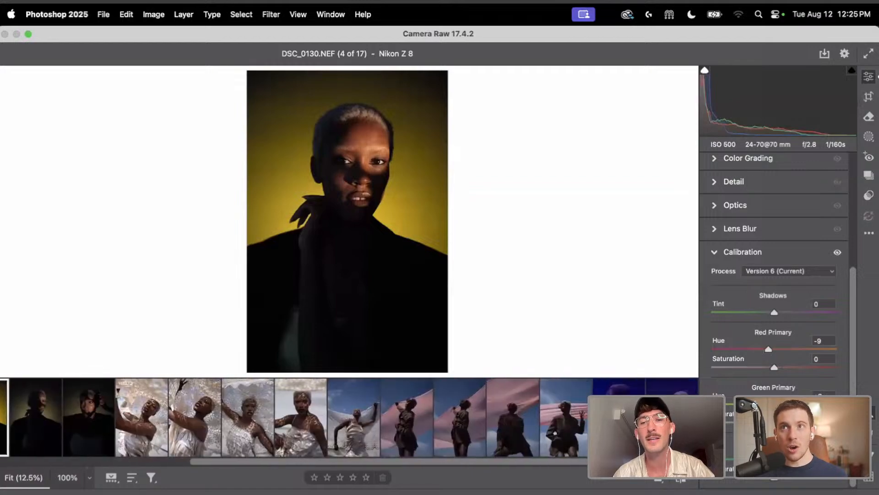
scroll(550, 412, left, 5)
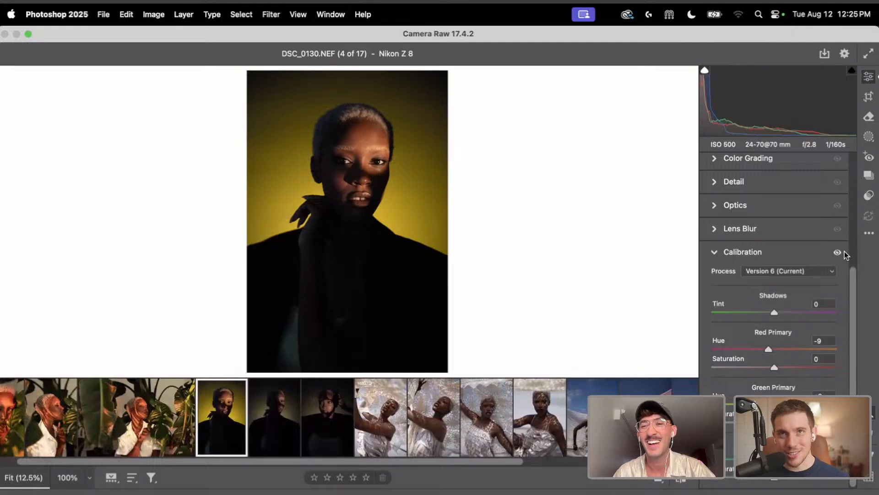
scroll(816, 229, up, 5)
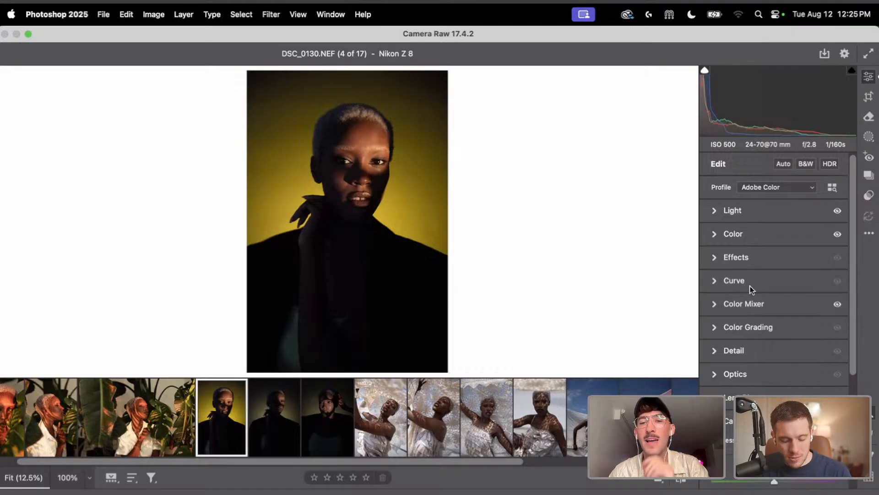
drag(493, 462, 656, 461)
scroll(349, 417, right, 1)
scroll(294, 416, left, 10)
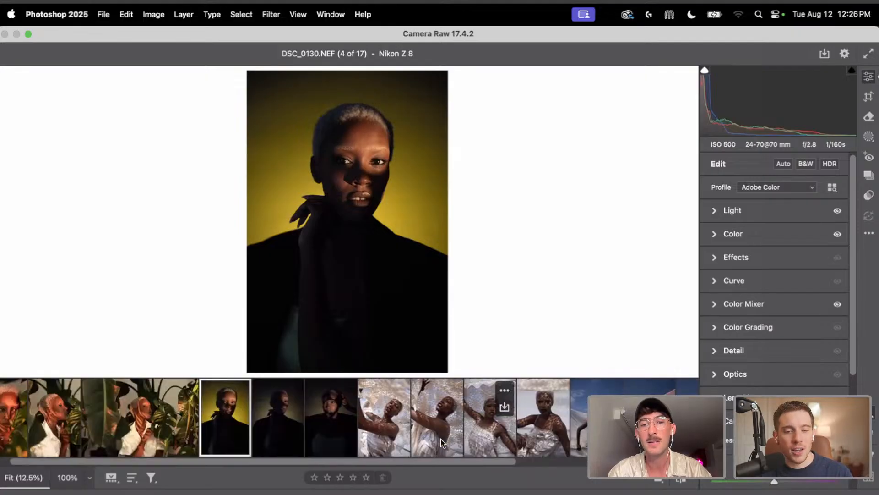
Set DSC_0130.NEF's temperature to 4000 and tint to -4, and its mixer hues to reds -42, oranges -5 and greens -11
click(740, 240)
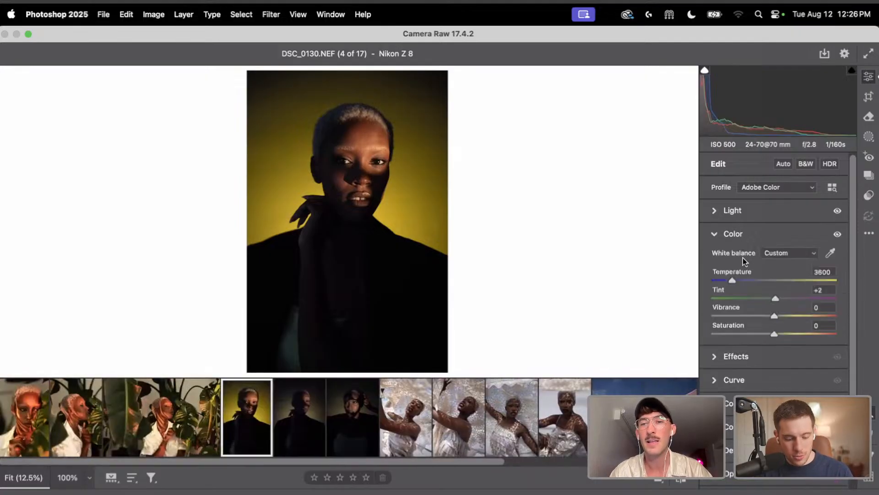
drag(733, 280, 773, 319)
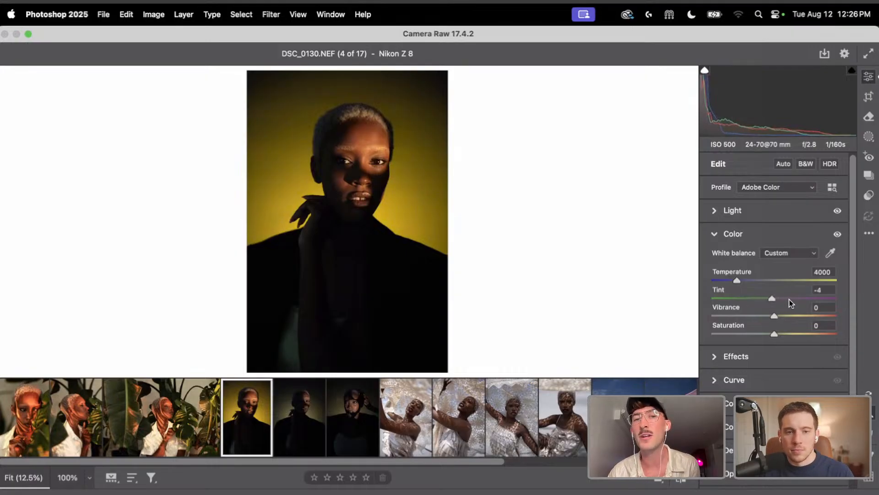
click(774, 403)
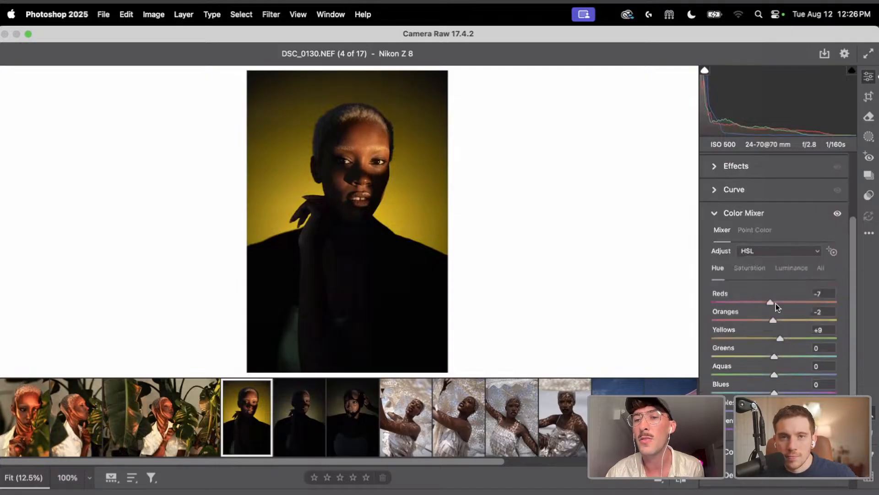
mouse_move(774, 320)
mouse_down()
mouse_move(763, 322)
mouse_move(775, 326)
mouse_move(772, 303)
mouse_move(765, 317)
mouse_up()
mouse_move(774, 357)
mouse_down()
mouse_move(752, 356)
mouse_move(767, 357)
mouse_up()
drag(368, 160, 388, 156)
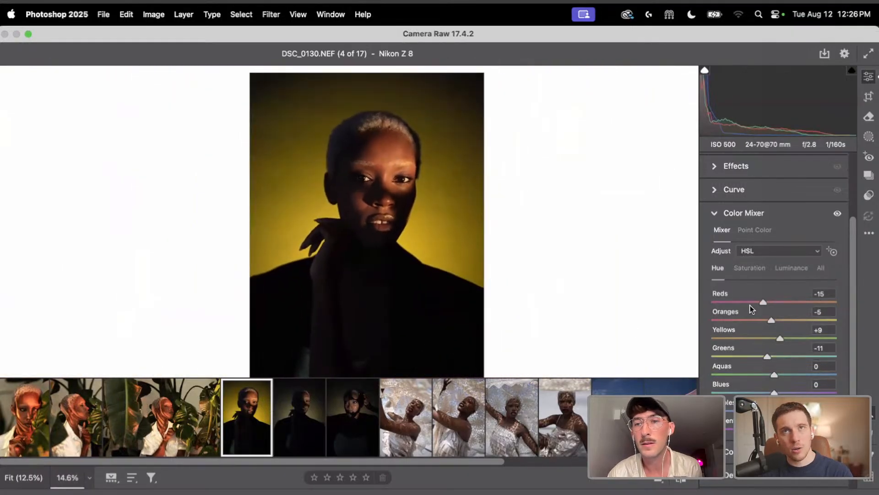
drag(765, 302, 748, 309)
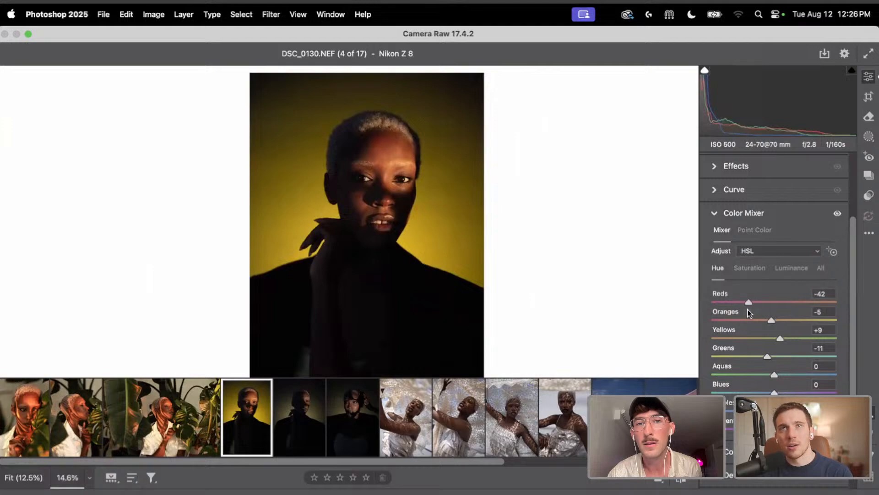
Set the luminance of both reds and oranges in DSC_0130.NEF to +7
click(785, 273)
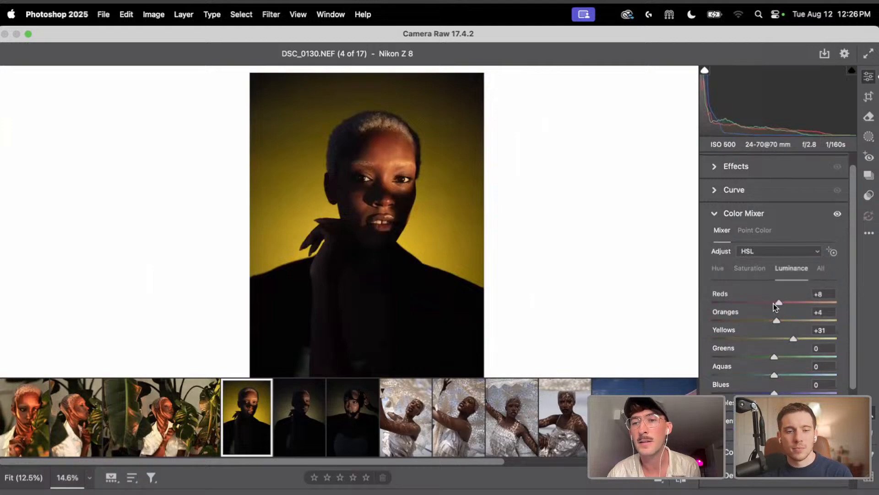
click(762, 309)
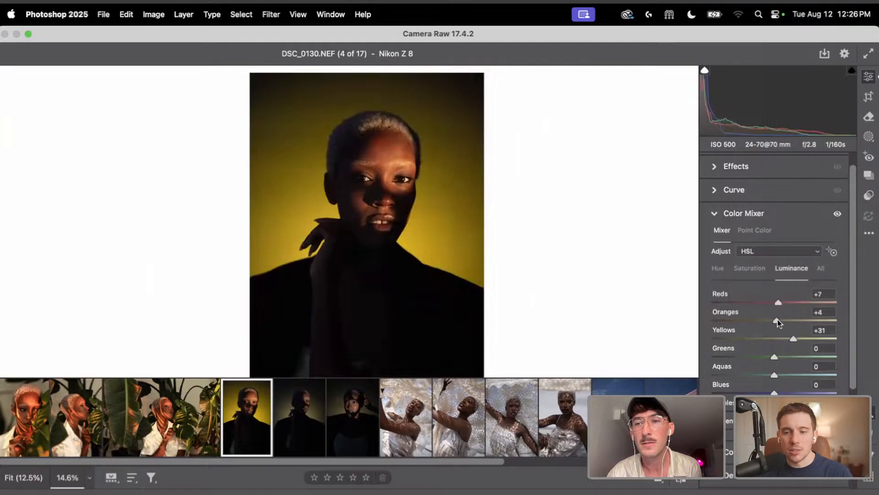
drag(777, 322, 780, 321)
Refine DSC_0130.NEF's calibration with the red primary hue at -8 and adjust the green primary hue
scroll(845, 358, down, 3)
drag(423, 226, 406, 212)
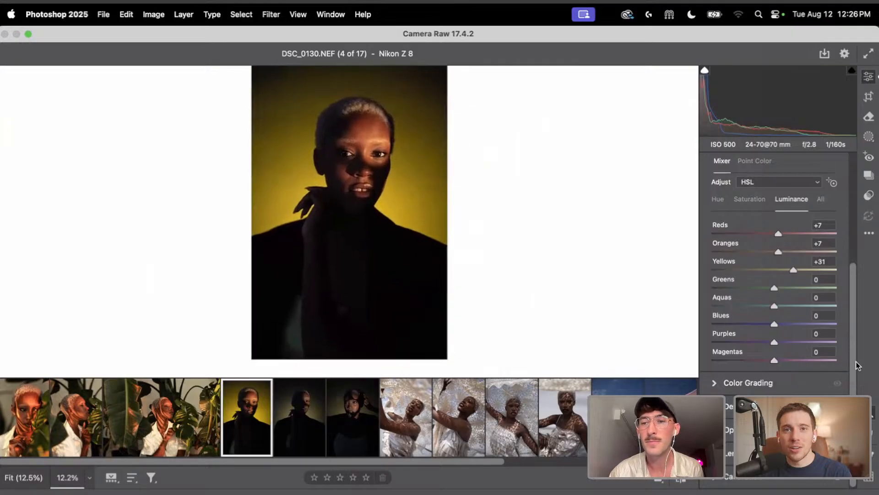
scroll(774, 275, down, 10)
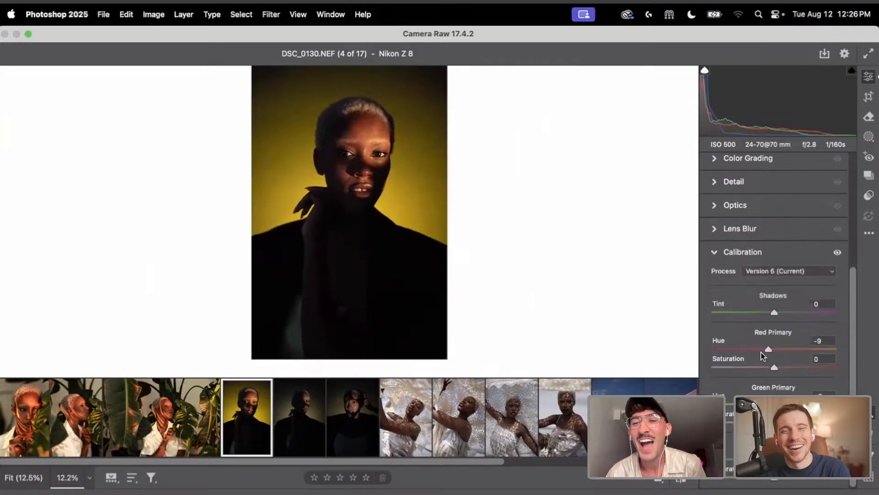
drag(761, 352, 766, 356)
drag(759, 349, 770, 349)
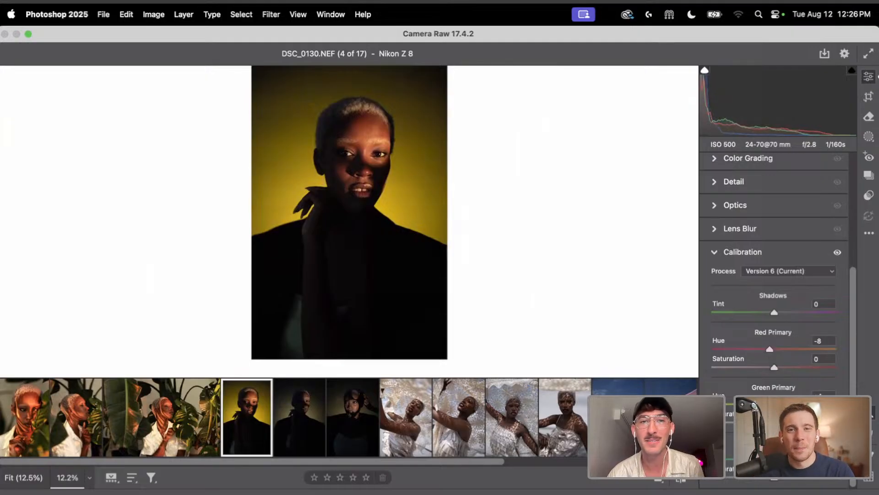
drag(770, 404, 770, 404)
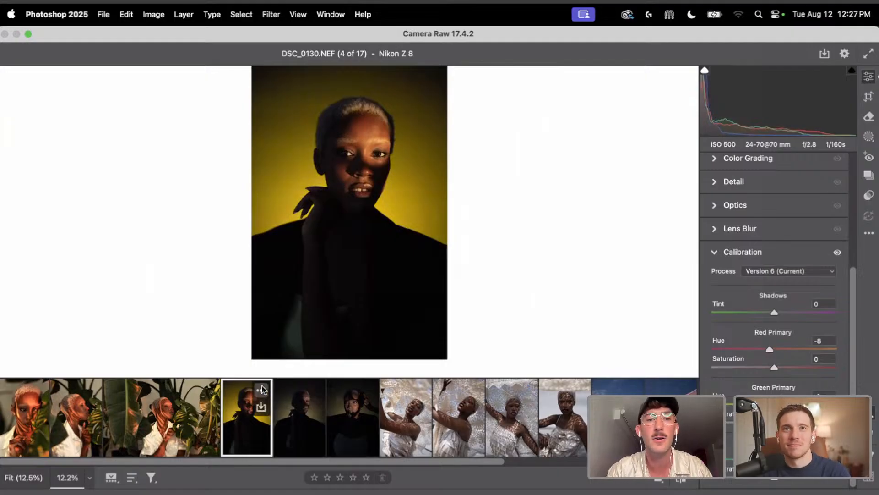
Copy DSC_0130.NEF's edit settings, paste them onto DSC_0132.NEF and DSC_0148.NEF, and compare the three dark portraits
right_click(260, 402)
click(358, 224)
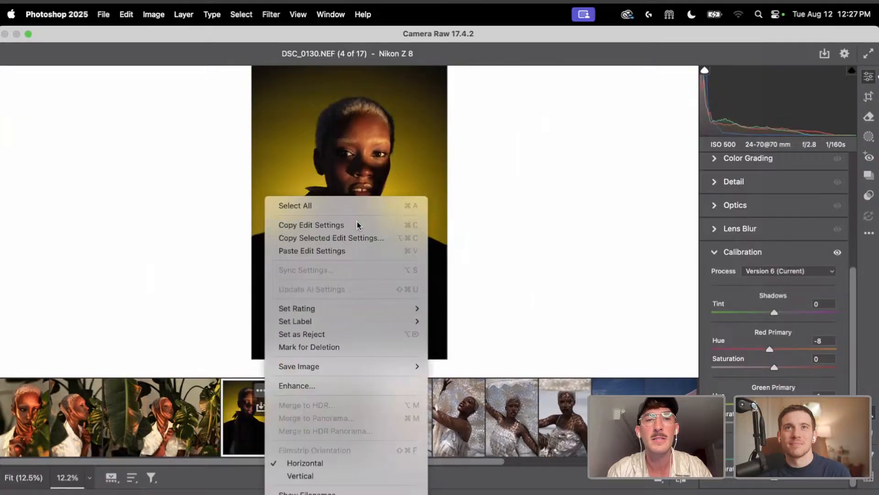
click(308, 441)
shift+click(364, 421)
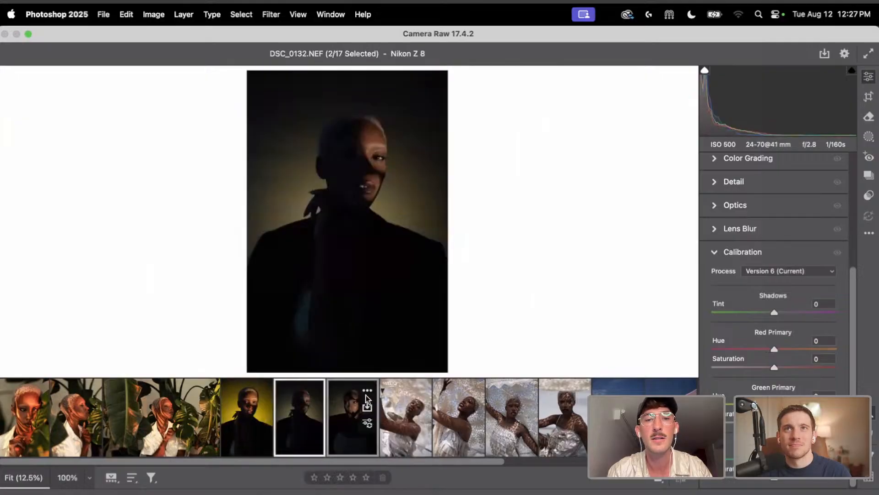
right_click(368, 423)
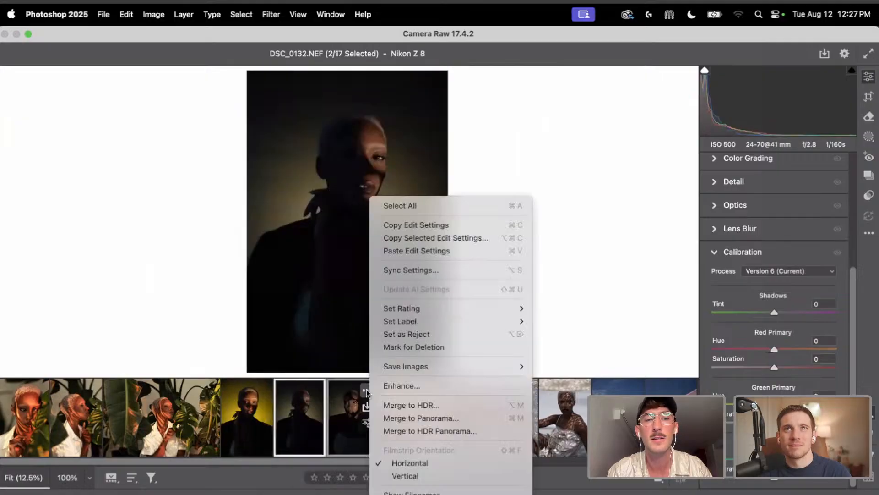
click(423, 251)
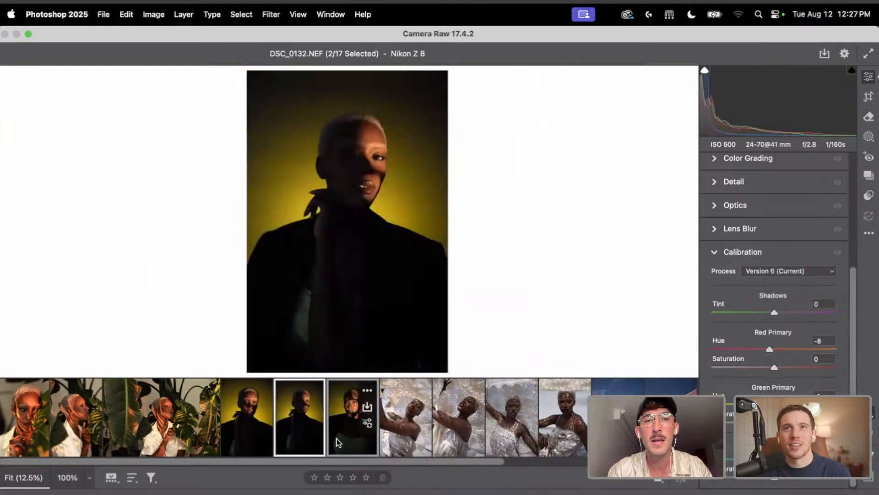
click(352, 440)
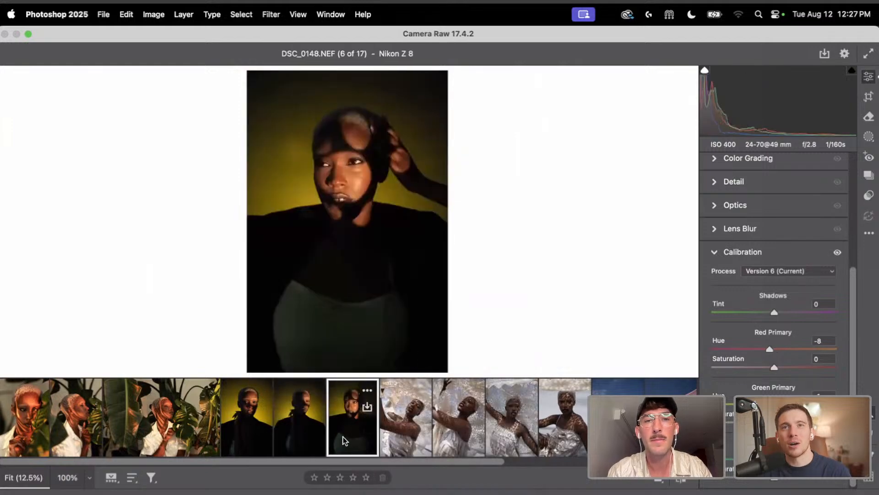
click(300, 442)
click(256, 435)
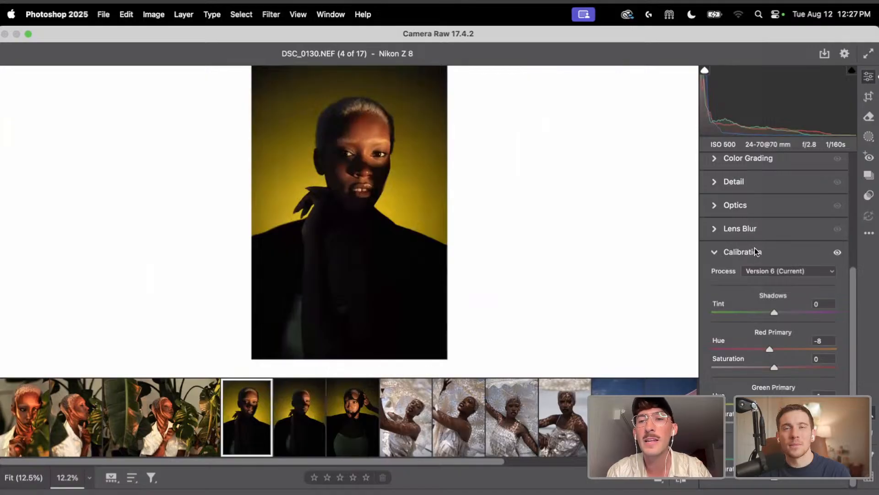
Set the exposure of both DSC_0132.NEF and DSC_0148.NEF to +1.15
scroll(754, 248, up, 5)
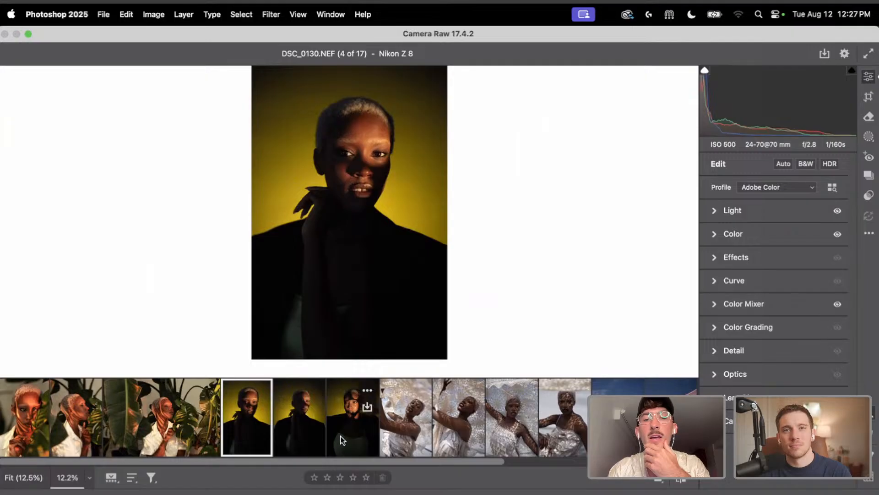
click(304, 434)
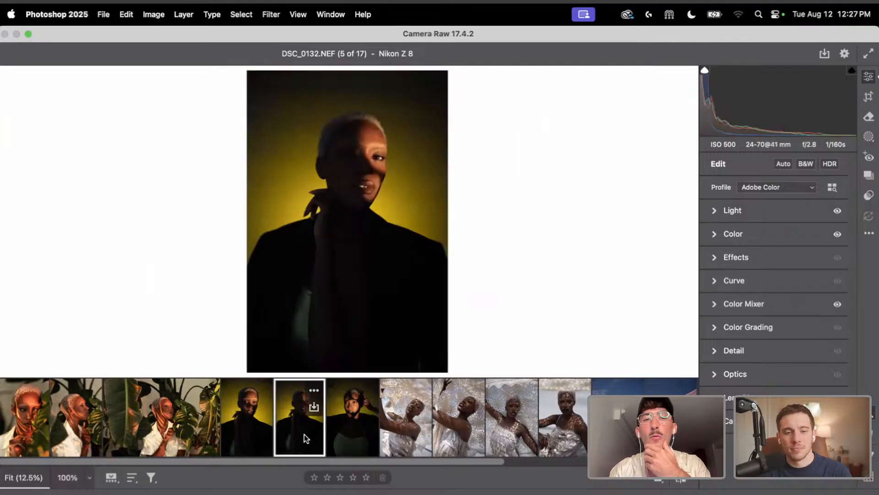
click(784, 214)
drag(786, 237, 788, 237)
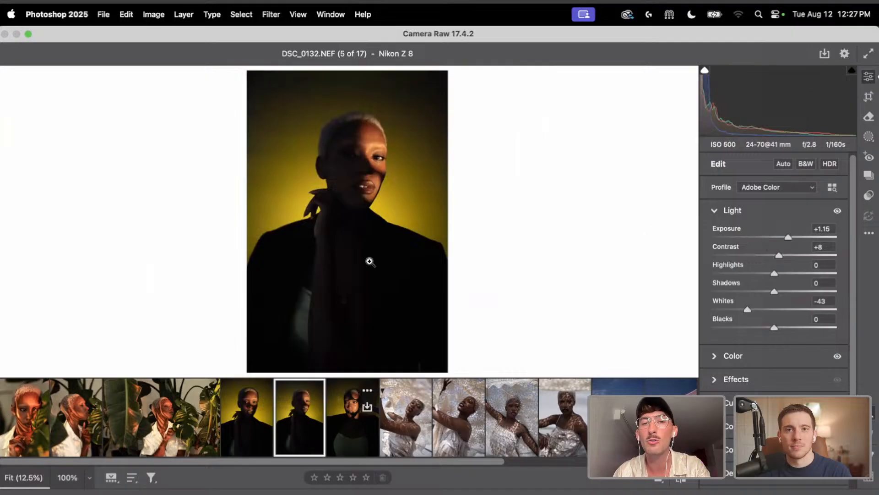
key(Right)
drag(785, 237, 792, 240)
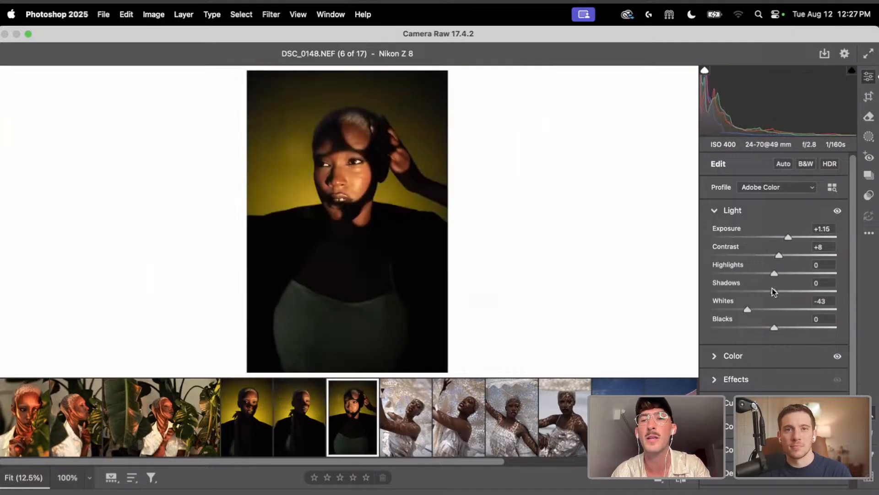
Try shifting the orange hue and dropping yellow saturation to -100 in DSC_0148.NEF's colour mix, and return yellow saturation to +100
click(756, 379)
scroll(762, 227, down, 5)
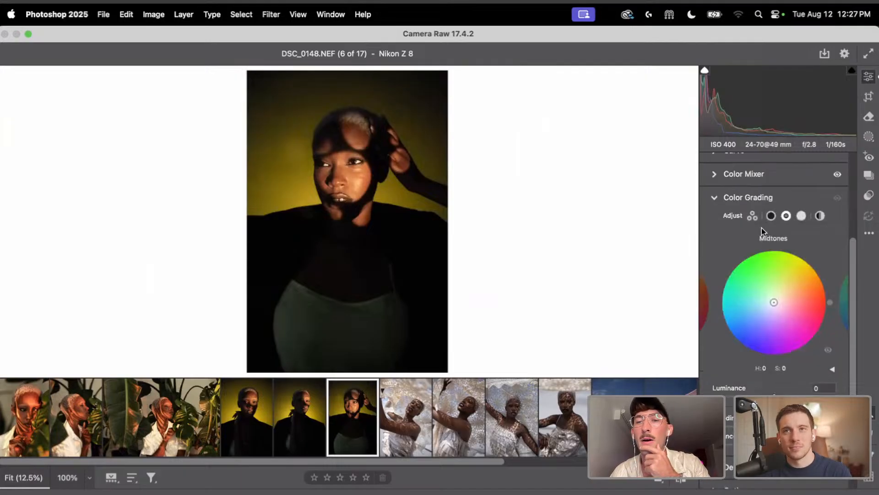
click(751, 177)
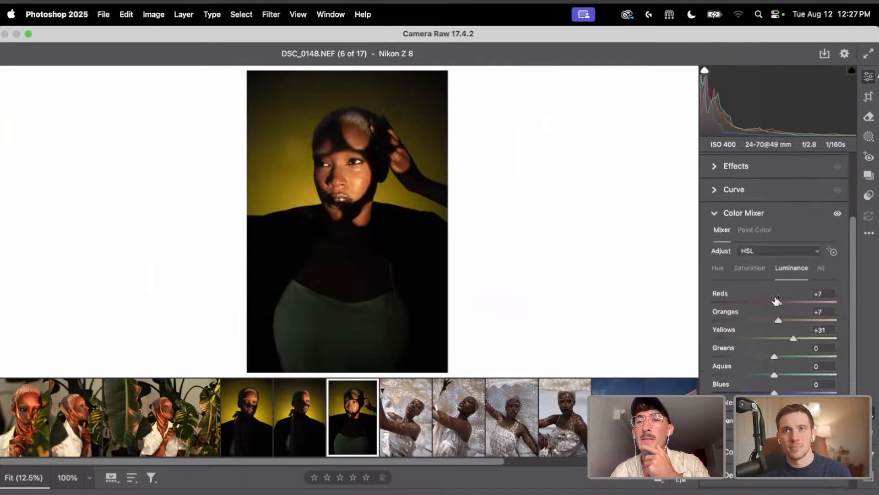
click(723, 270)
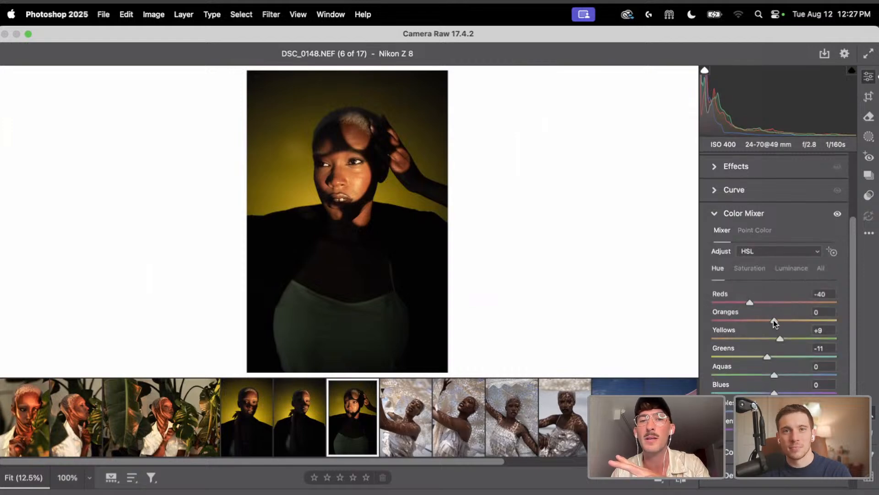
drag(773, 321, 797, 329)
click(760, 271)
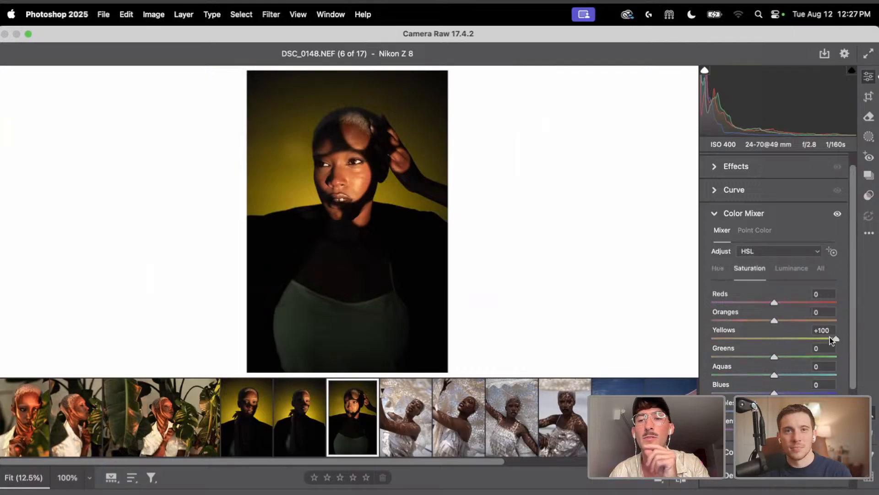
drag(836, 339, 696, 358)
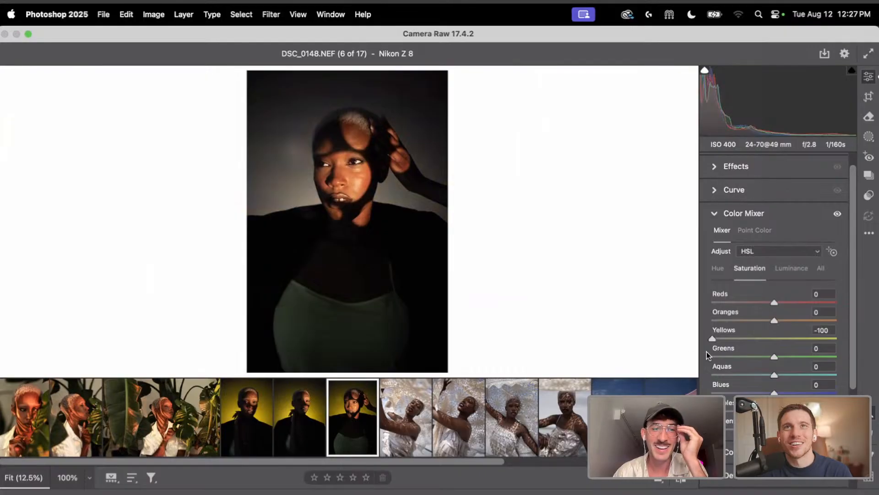
drag(707, 351, 837, 330)
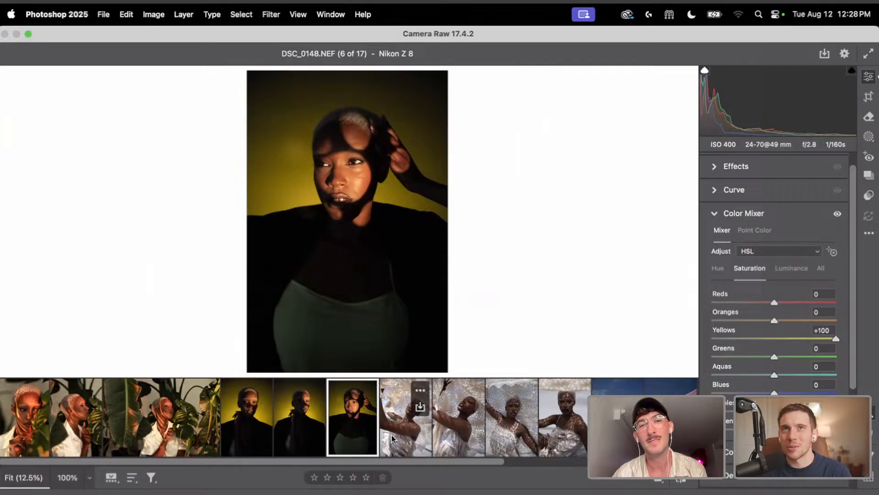
Compare the three dark portraits DSC_0132.NEF, DSC_0130.NEF and DSC_0148.NEF for a consistent look
click(300, 444)
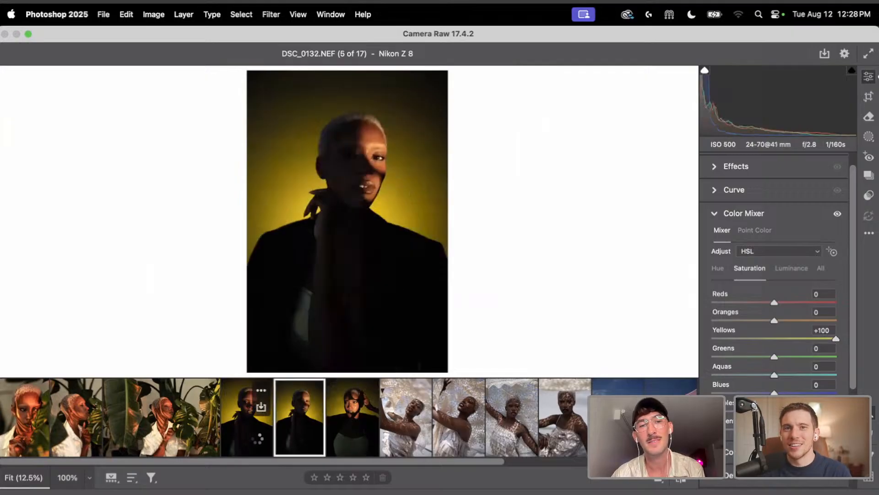
click(258, 439)
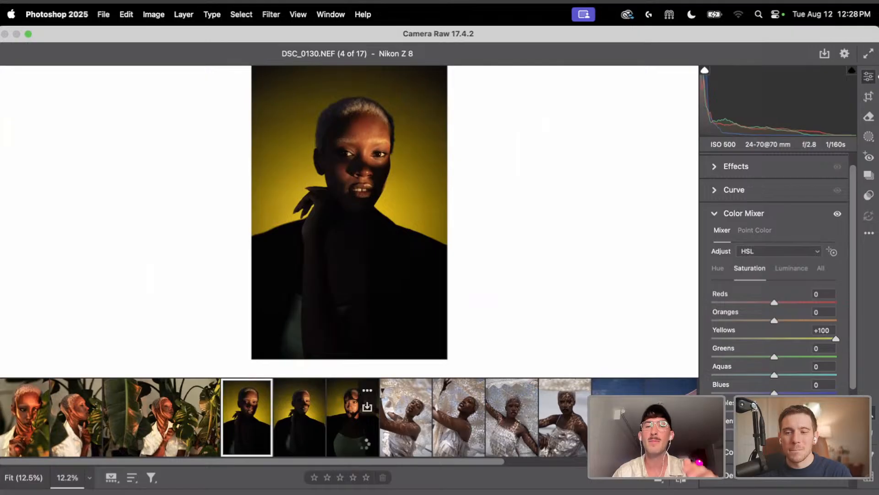
click(373, 444)
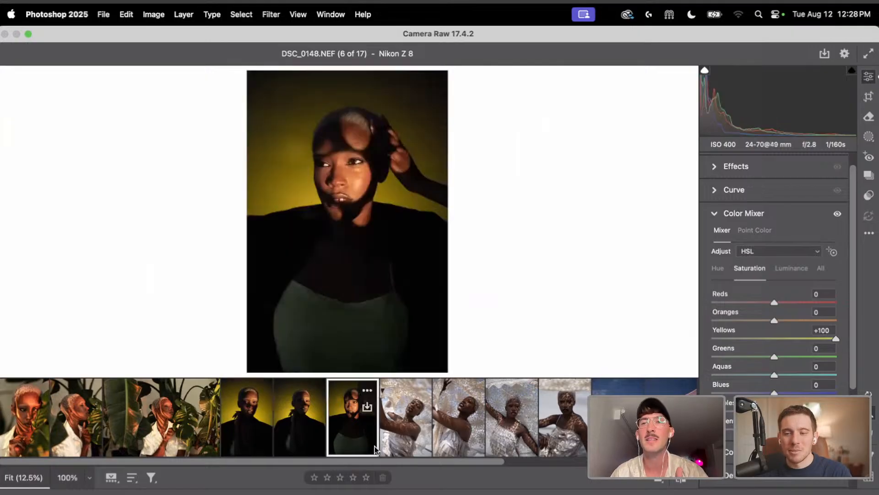
Adjust the light in DSC_0178.NEF to exposure -0.10, contrast +15 and whites +21
click(413, 432)
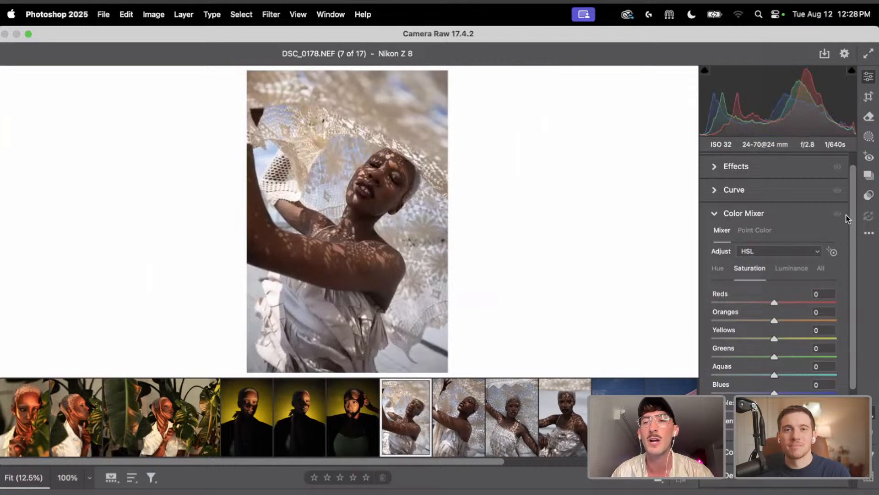
scroll(846, 215, up, 5)
click(770, 216)
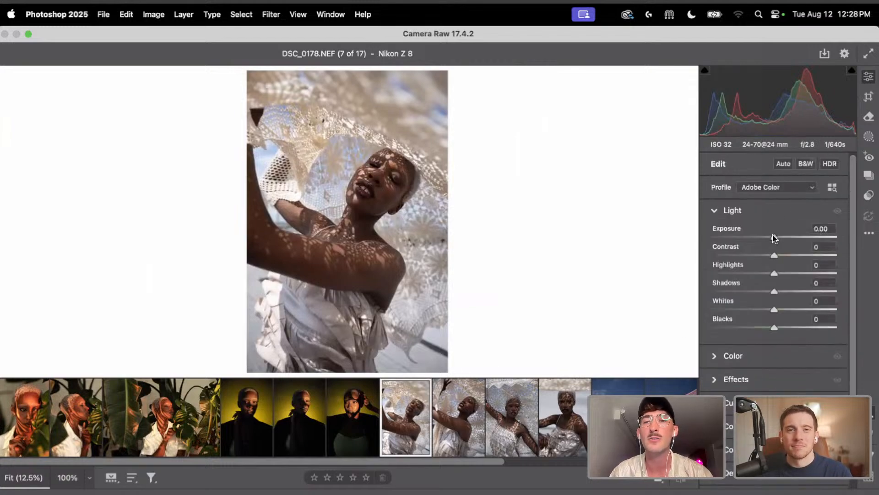
drag(774, 237, 783, 255)
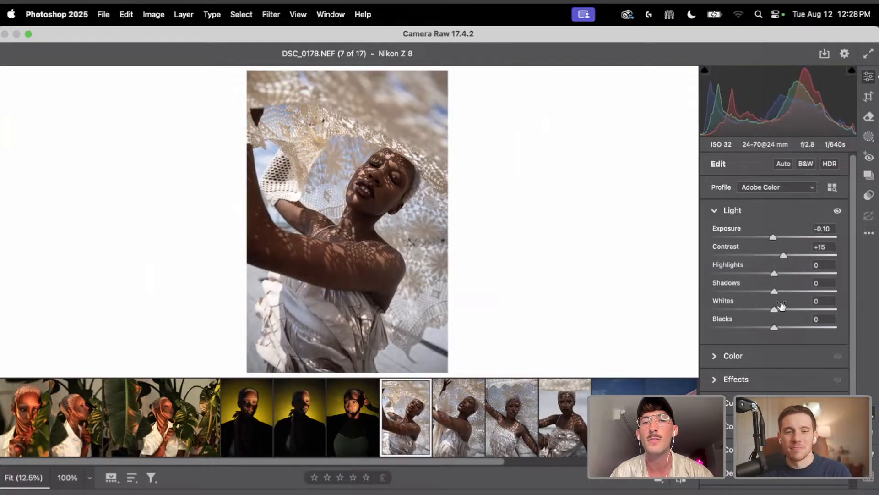
mouse_move(774, 309)
mouse_down()
mouse_move(795, 298)
mouse_move(788, 306)
mouse_up()
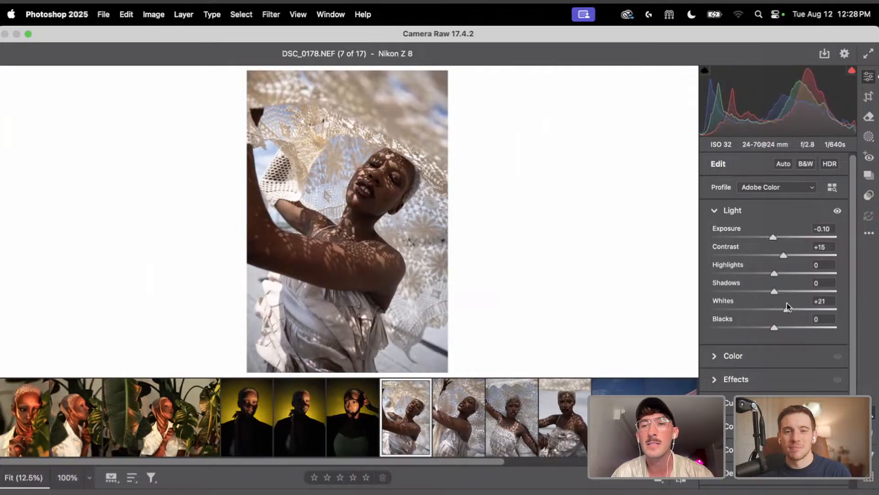
Warm DSC_0178.NEF to a temperature of 5300 and raise its whites to +29
click(766, 355)
drag(751, 279, 755, 281)
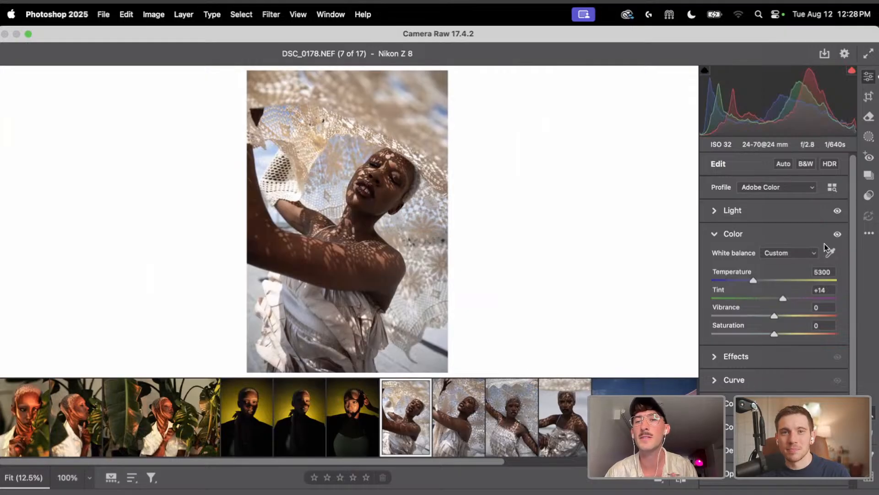
click(779, 213)
drag(785, 309, 793, 307)
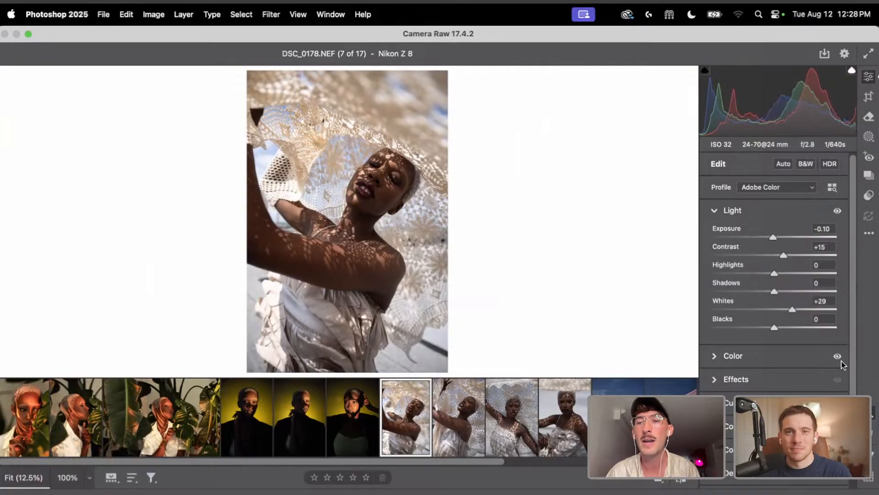
Calibrate DSC_0178.NEF with shadows tint +8 and red primary hue +2, and lower the green primary hue slightly
scroll(842, 361, down, 15)
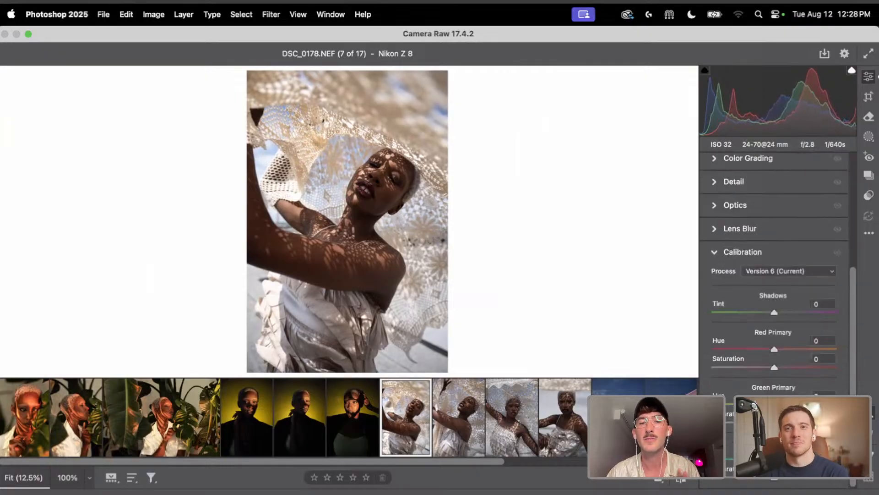
drag(774, 404, 768, 404)
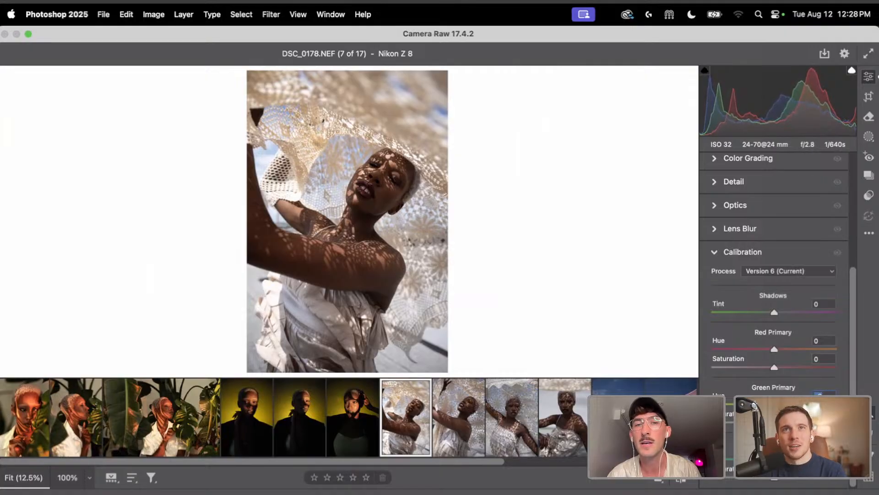
mouse_move(774, 349)
mouse_down()
mouse_move(763, 352)
mouse_move(774, 351)
mouse_up()
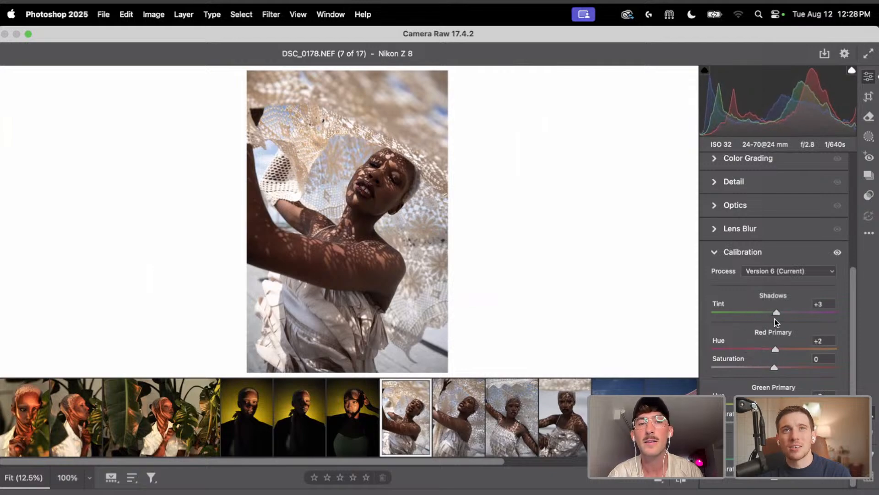
drag(777, 320, 780, 320)
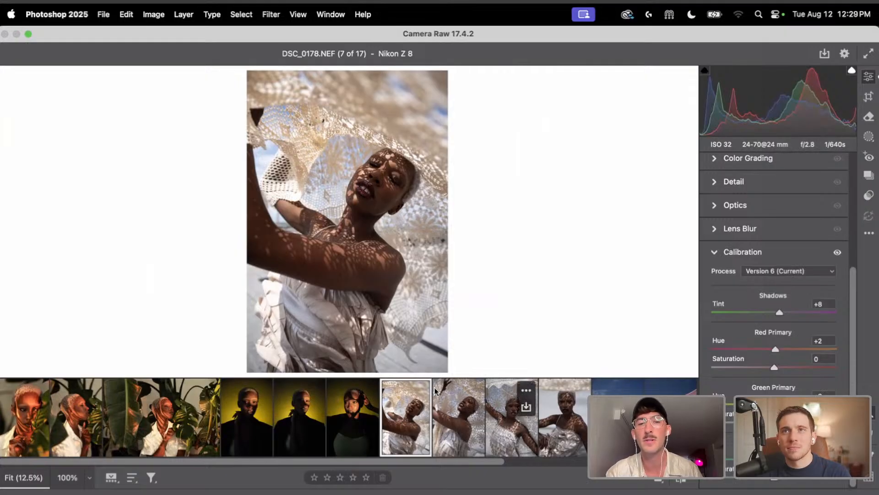
Copy DSC_0178.NEF's edit settings and paste them onto DSC_0181.NEF, DSC_0232.NEF and DSC_0300.NEF
click(420, 389)
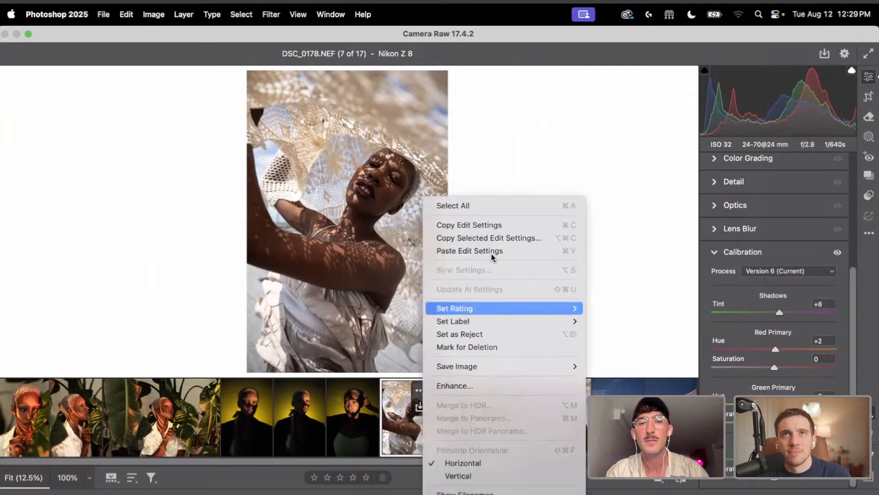
click(494, 225)
click(458, 421)
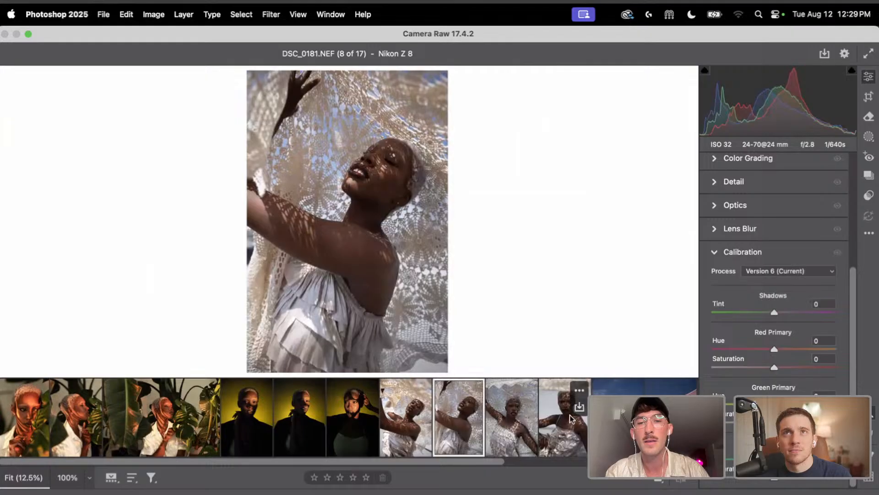
shift+click(564, 421)
click(576, 390)
click(634, 251)
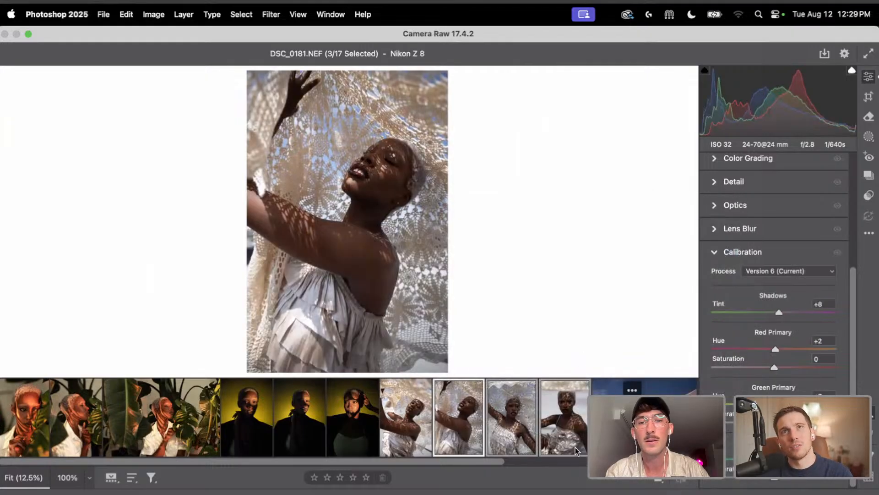
Brighten DSC_0181.NEF alone with exposure +0.10 and whites +34
click(459, 439)
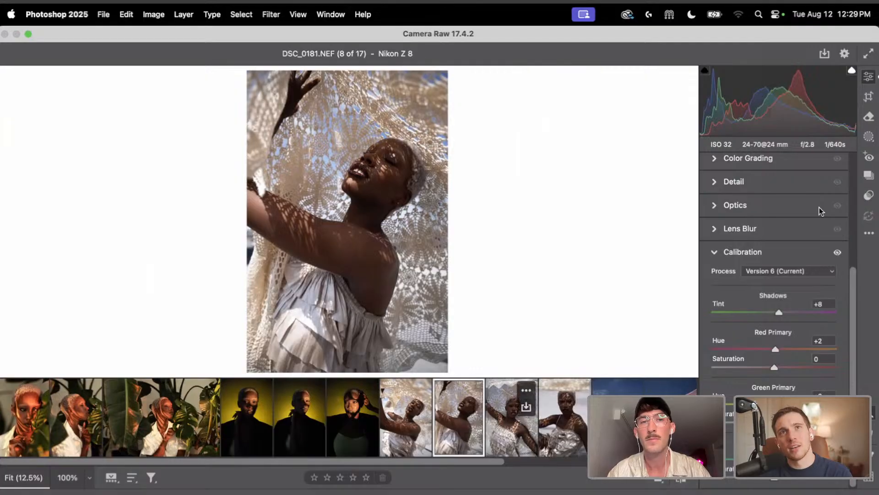
scroll(851, 279, up, 10)
click(772, 210)
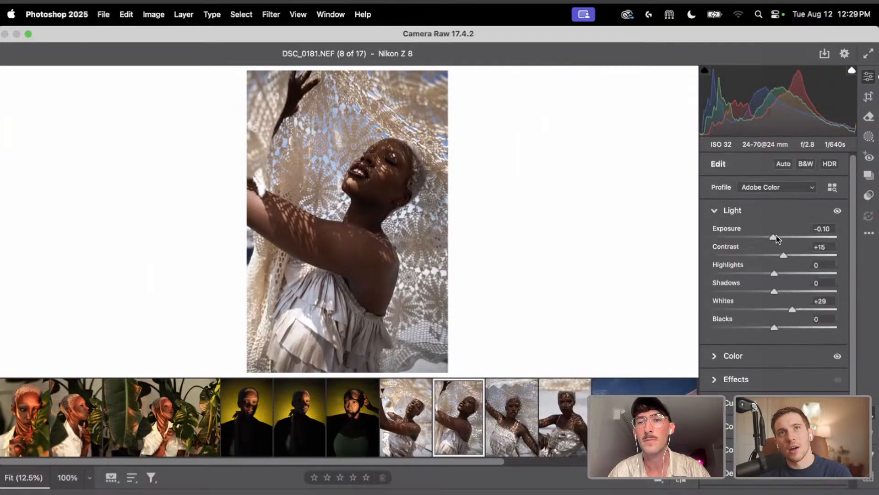
drag(774, 239, 776, 238)
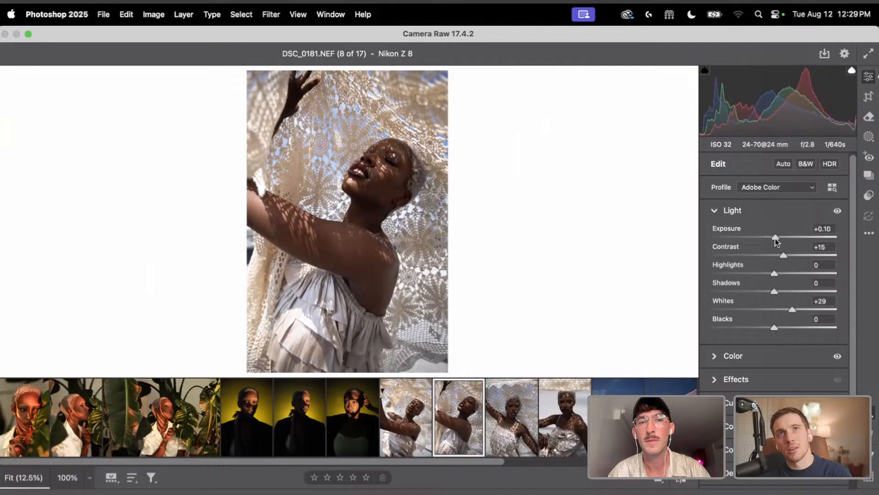
drag(792, 309, 795, 309)
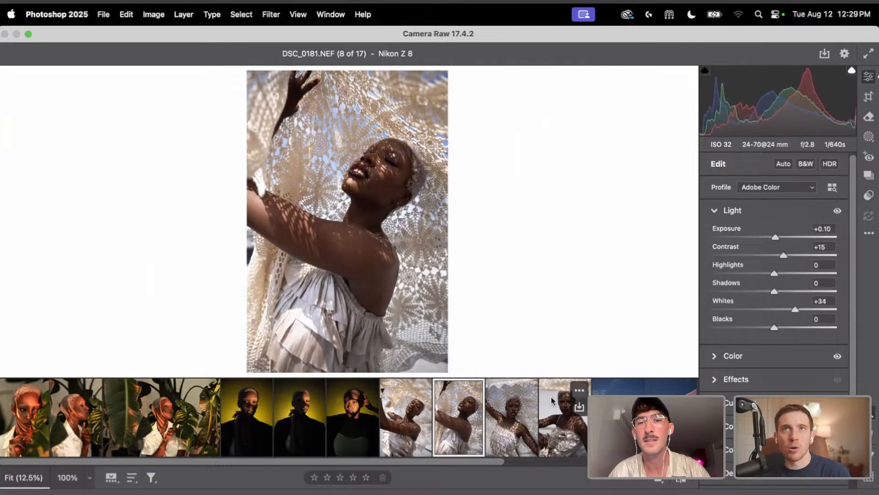
Adjust the light in DSC_0232.NEF to exposure +0.20, contrast +20, highlights -40 and whites +42
click(507, 435)
drag(775, 237, 778, 237)
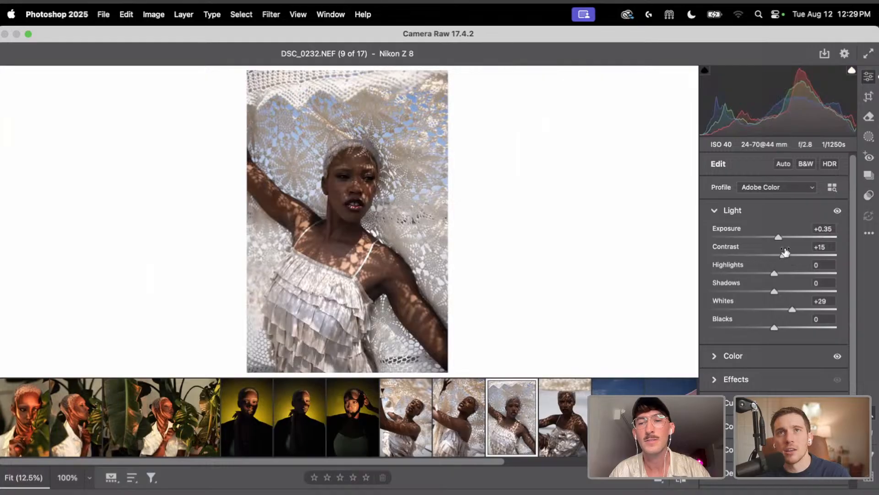
drag(784, 254, 749, 277)
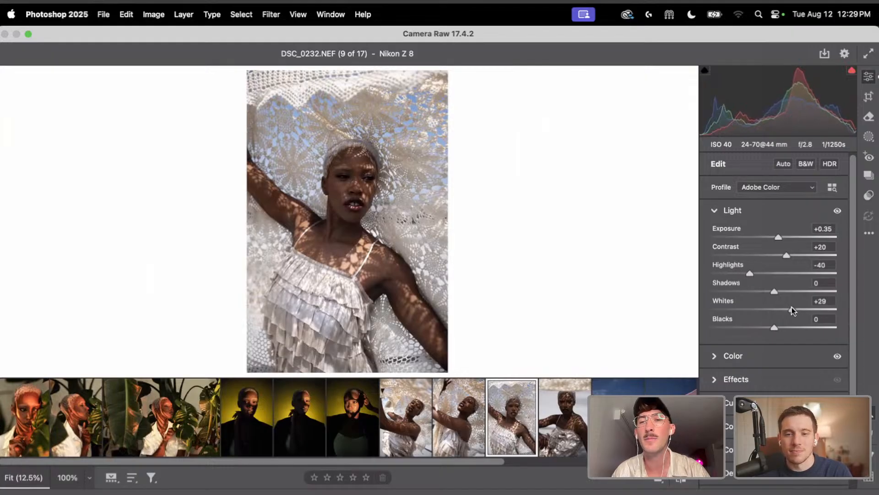
drag(792, 307, 800, 306)
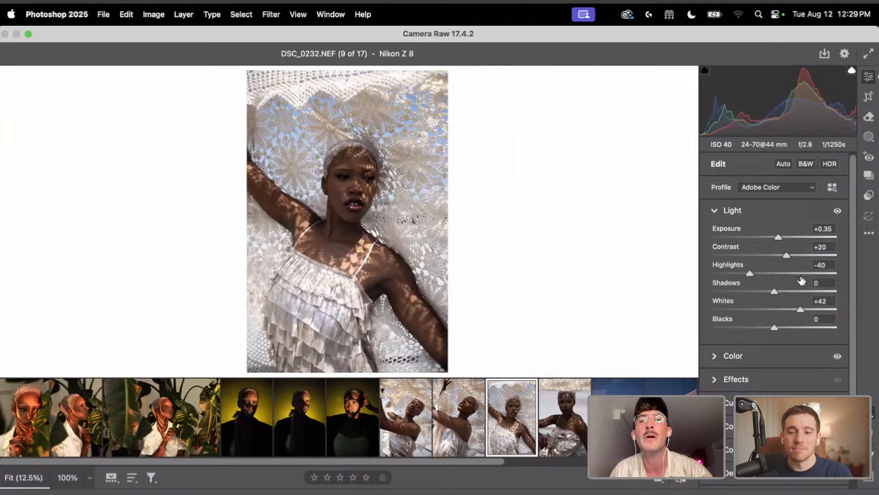
click(777, 237)
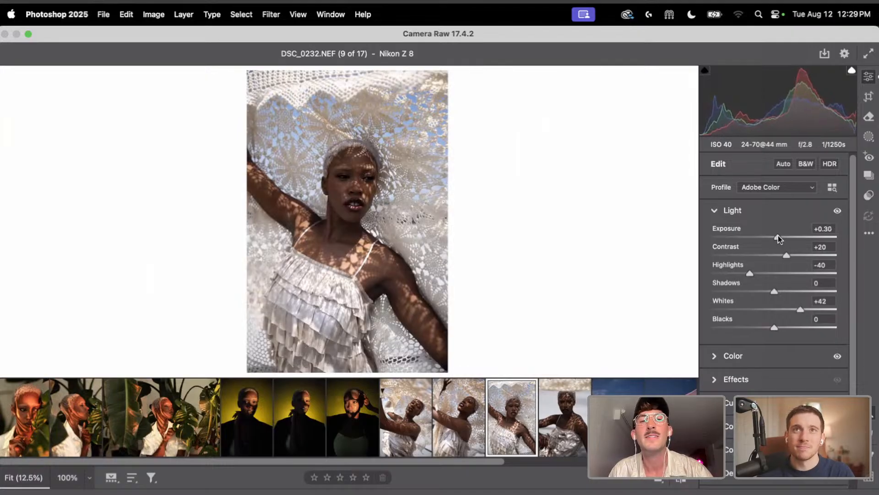
drag(779, 236, 777, 236)
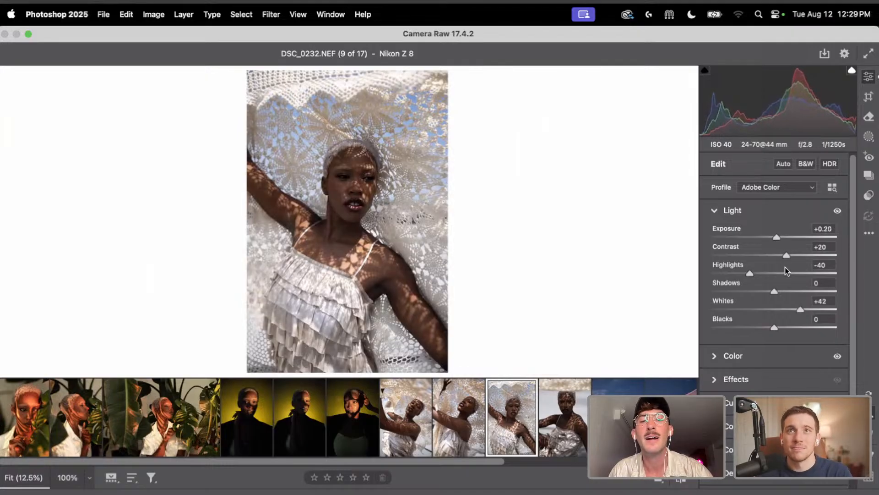
Adjust the light in DSC_0300.NEF to exposure +0.50, contrast +21 and whites +20
click(554, 439)
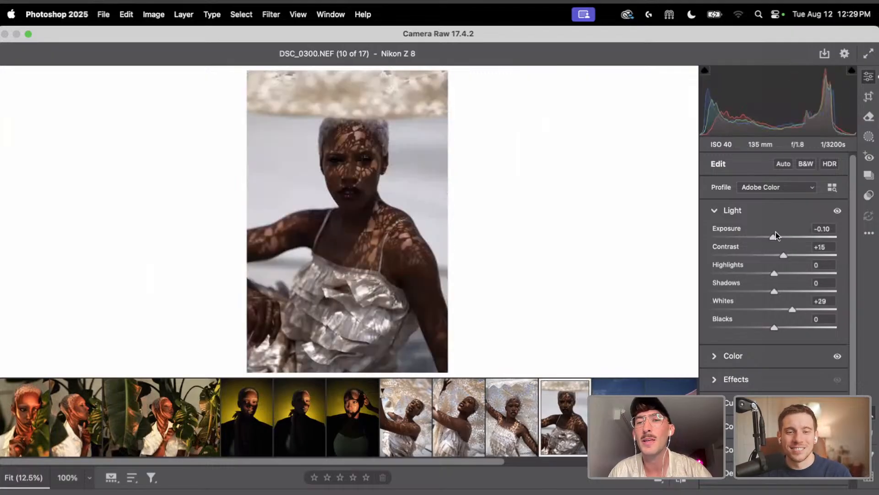
drag(776, 235, 781, 240)
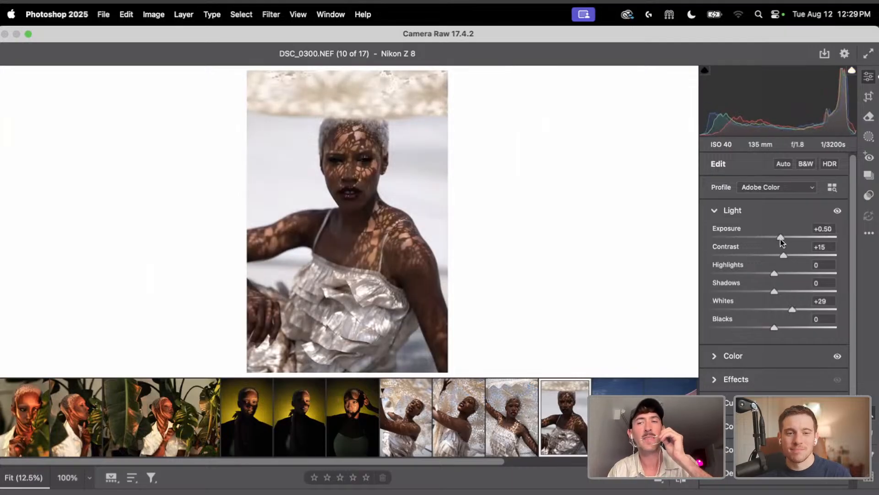
drag(781, 240, 789, 255)
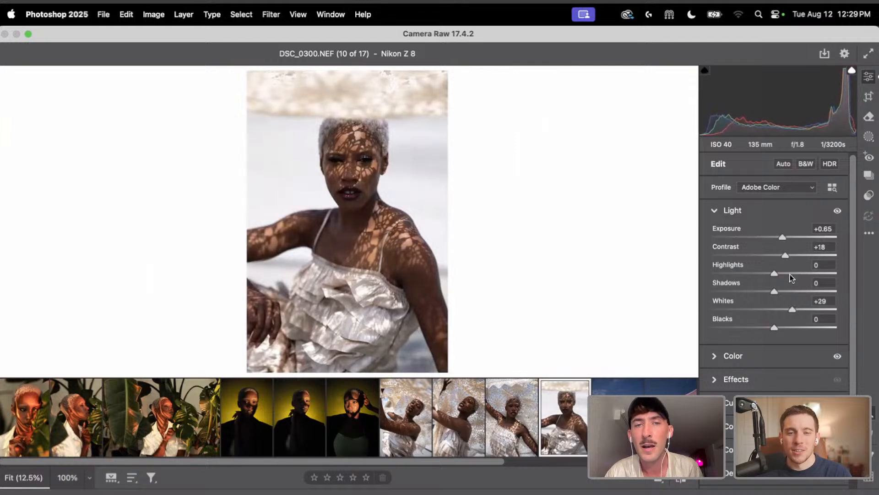
drag(790, 308, 784, 306)
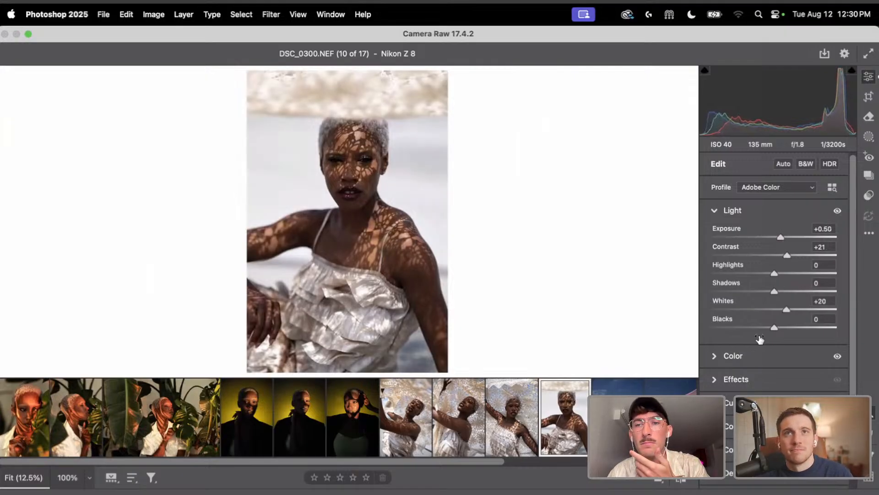
Set the temperature of DSC_0300.NEF to 5500 and copy its edit settings
click(754, 355)
drag(753, 280, 755, 284)
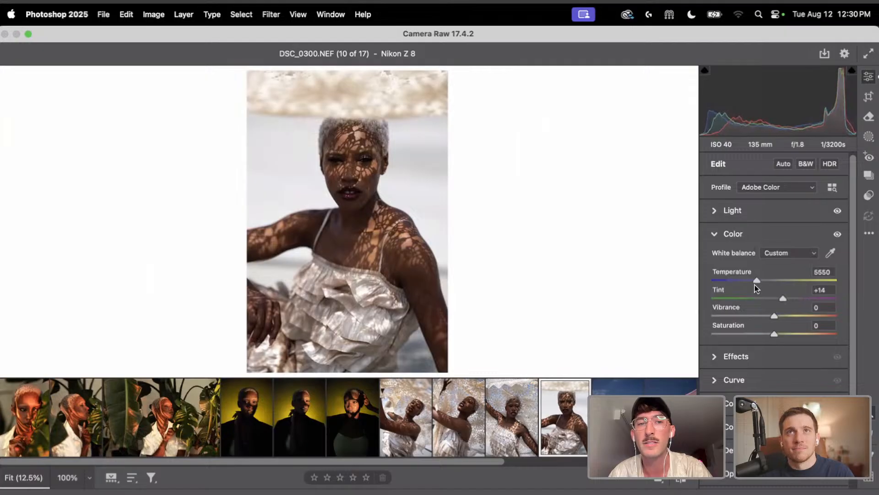
right_click(578, 392)
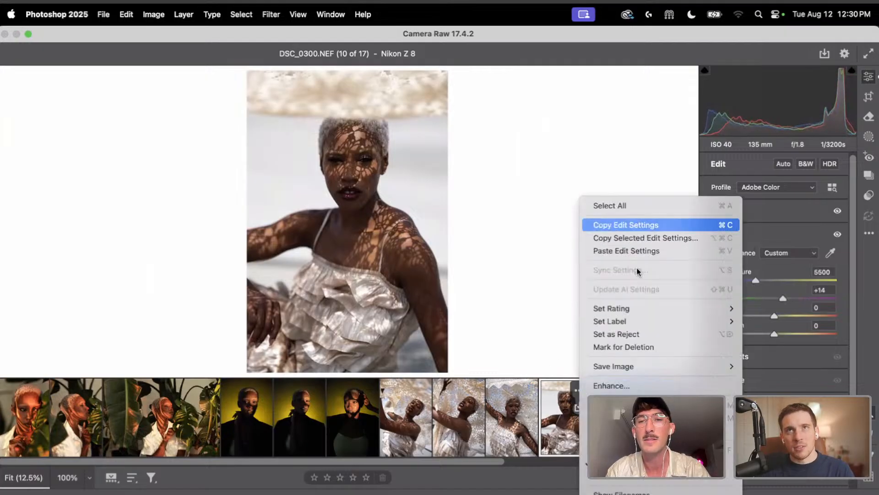
click(636, 224)
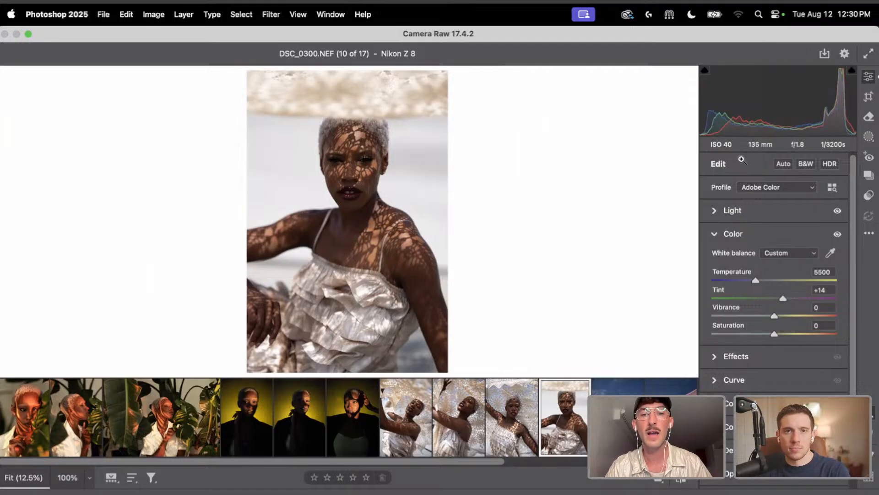
Copy the edit settings of DSC_0232.NEF and paste them onto DSC_0331.NEF
click(346, 439)
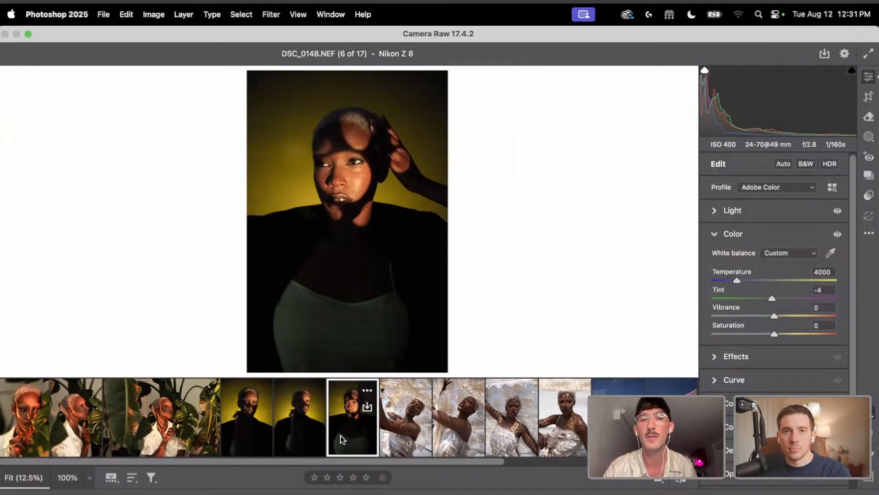
click(398, 428)
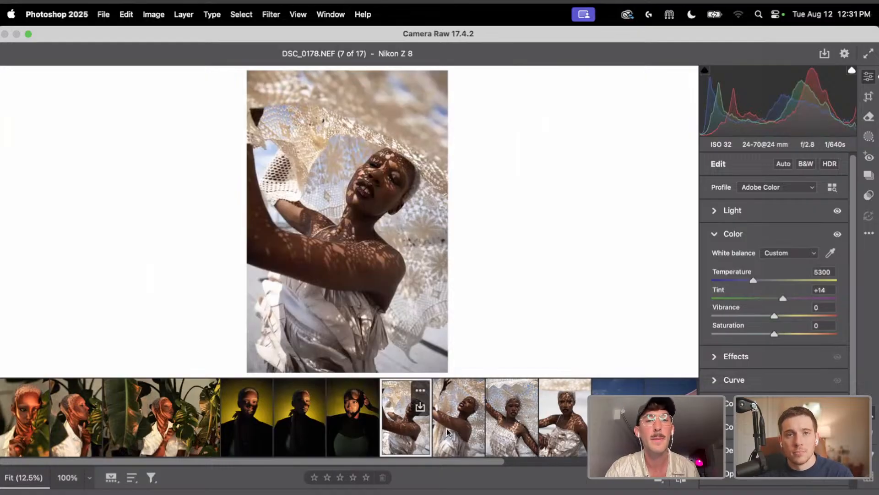
click(566, 435)
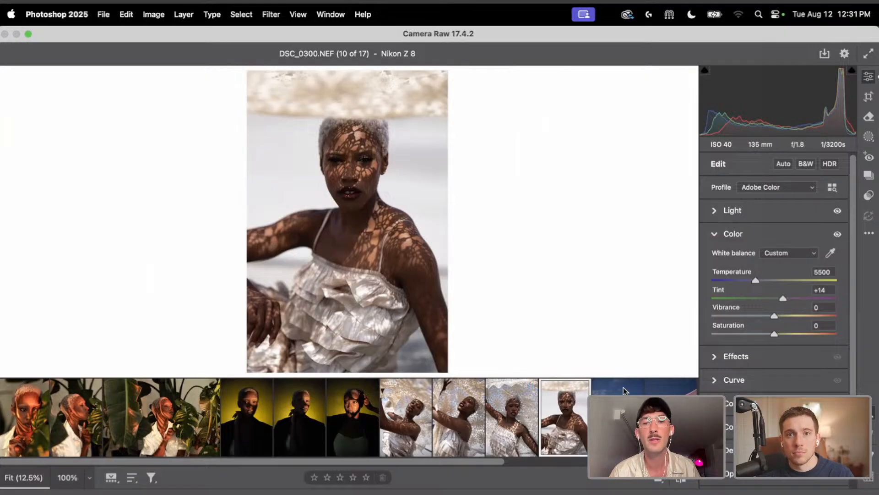
click(526, 390)
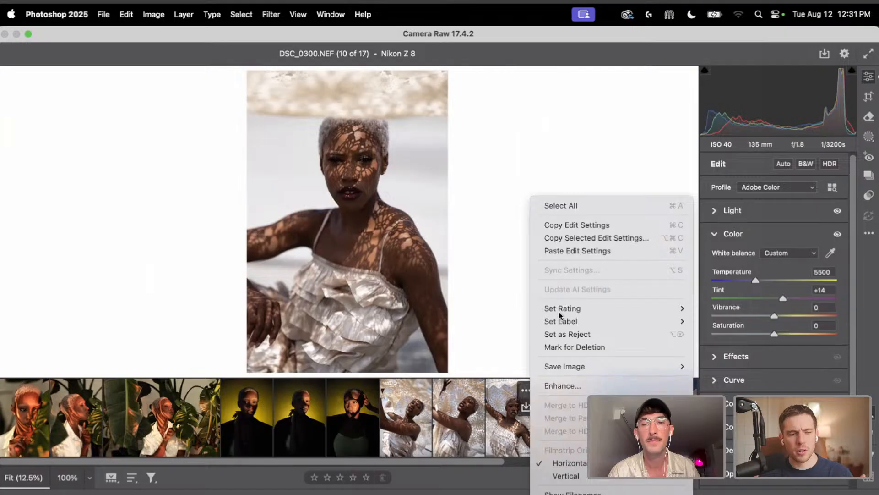
click(584, 226)
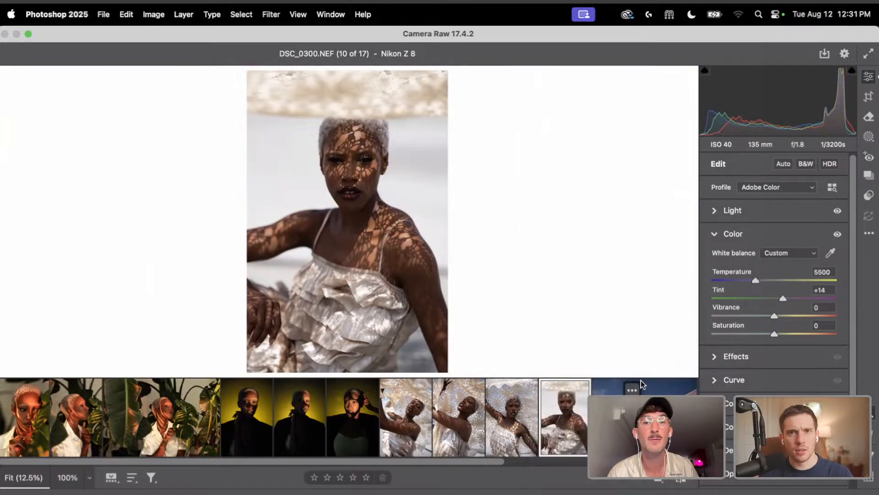
click(632, 390)
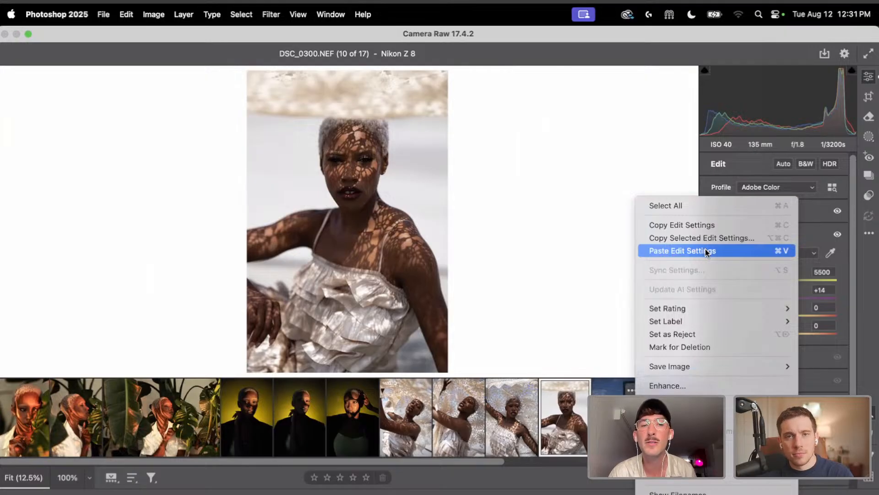
click(706, 251)
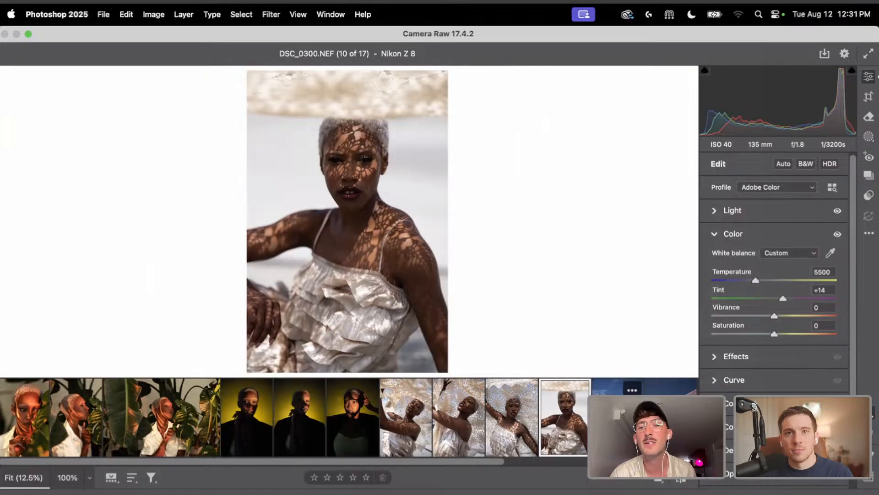
Adjust DSC_0331.NEF to exposure +0.50 and whites +34, and warm its temperature to 5750
click(618, 387)
click(756, 210)
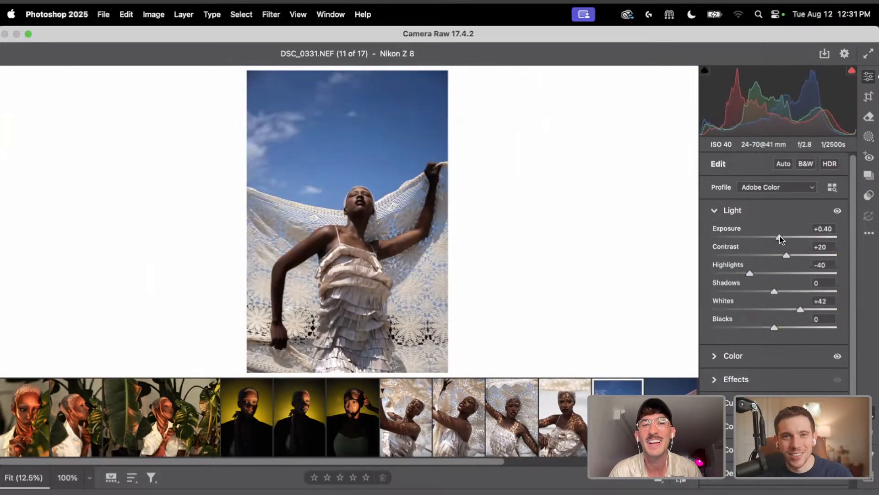
drag(781, 236, 780, 237)
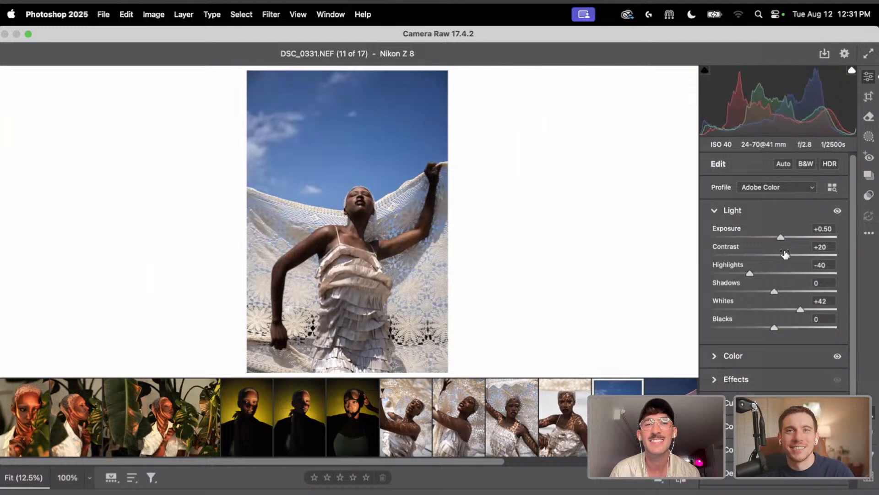
drag(800, 309, 794, 310)
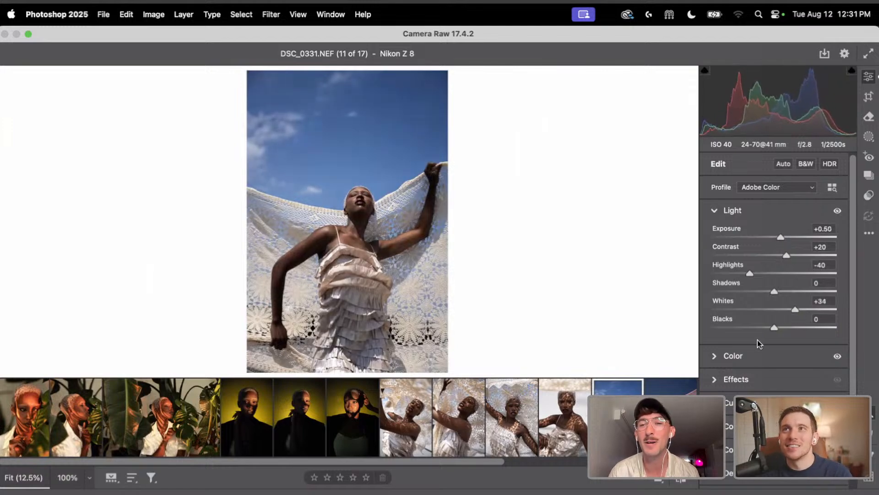
click(756, 356)
drag(755, 283, 759, 281)
Refine the light in DSC_0331.NEF to contrast +18, whites +41 and highlights -45
click(775, 236)
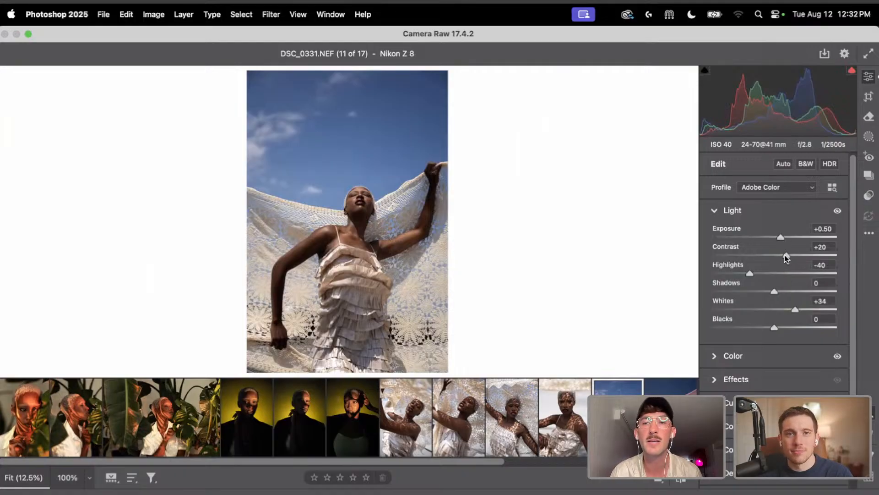
drag(786, 257, 789, 260)
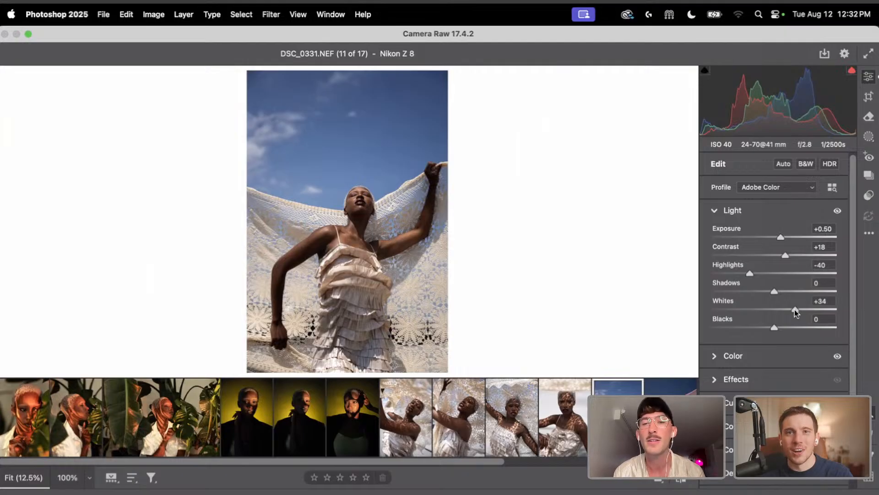
drag(795, 309, 801, 304)
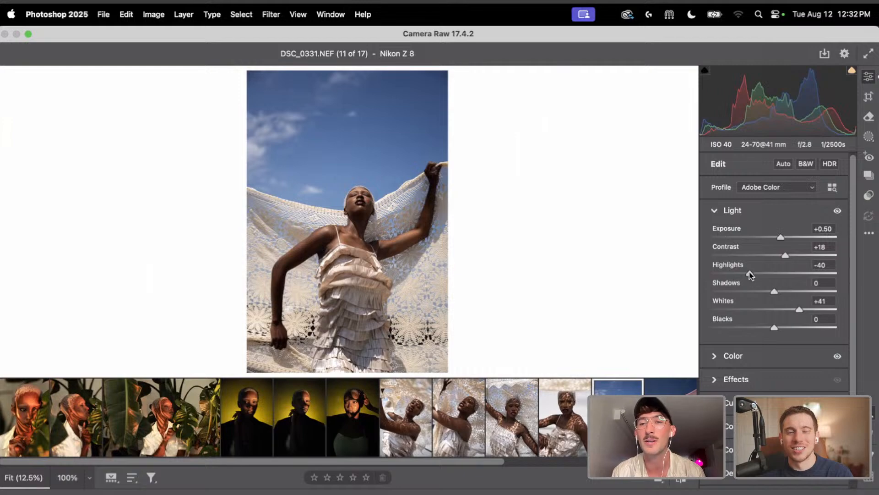
drag(749, 273, 755, 281)
Shift DSC_0331.NEF's Color Mixer hues to aquas -8 and blues +1
click(769, 357)
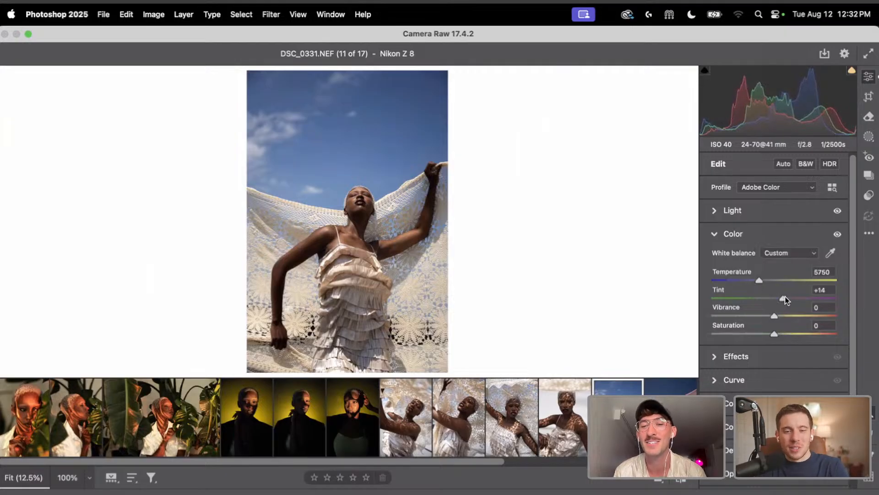
scroll(796, 384, down, 2)
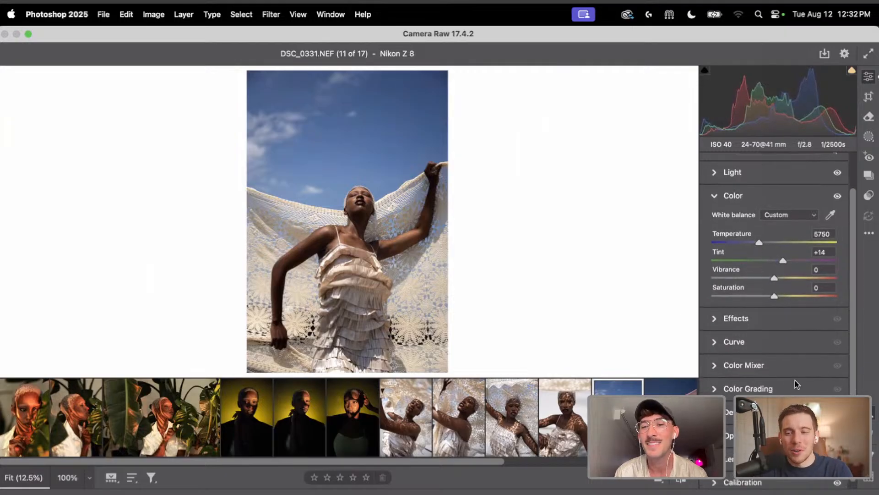
click(760, 359)
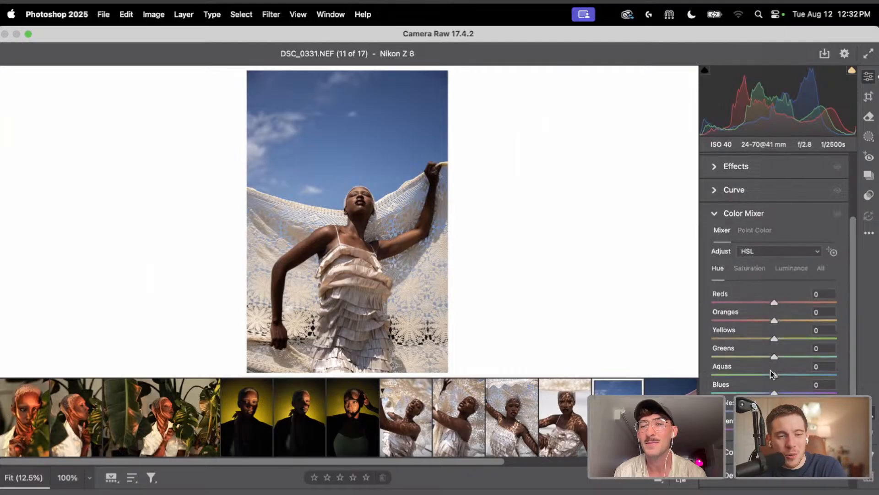
drag(770, 371, 776, 393)
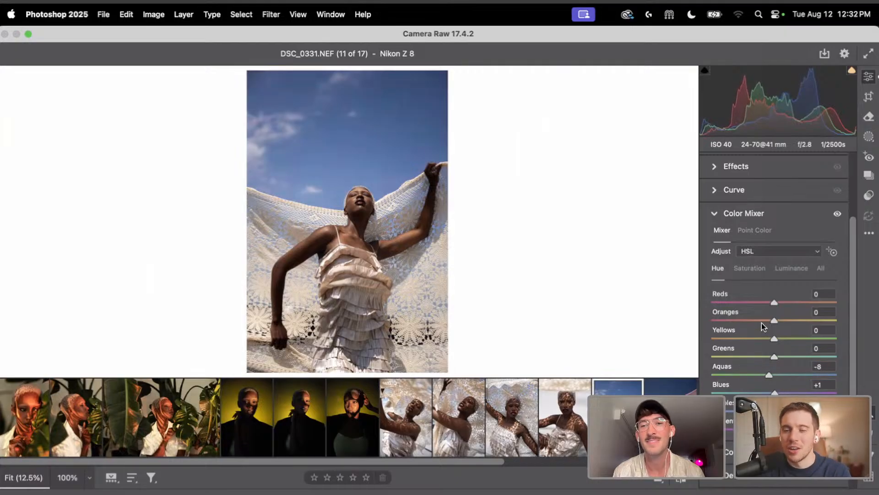
Set DSC_0331.NEF's Color Mixer luminance to blues +11 and aquas -4, and its reds hue to -3
click(791, 268)
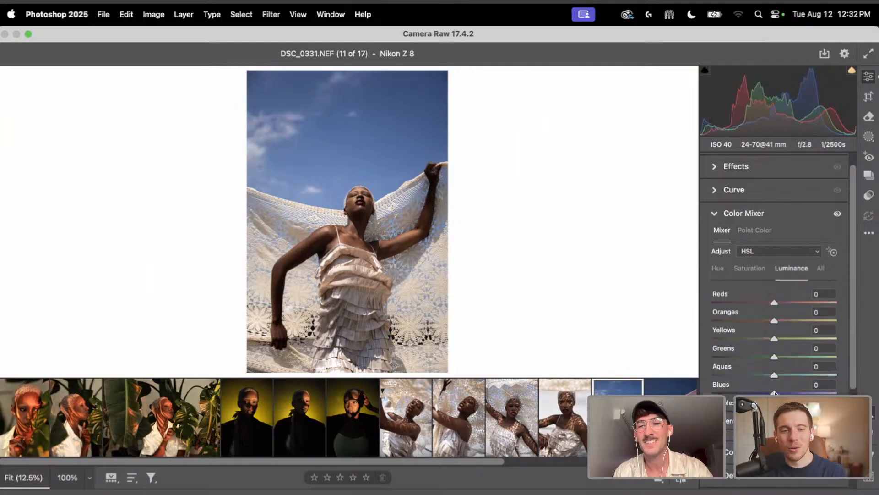
drag(774, 393, 772, 372)
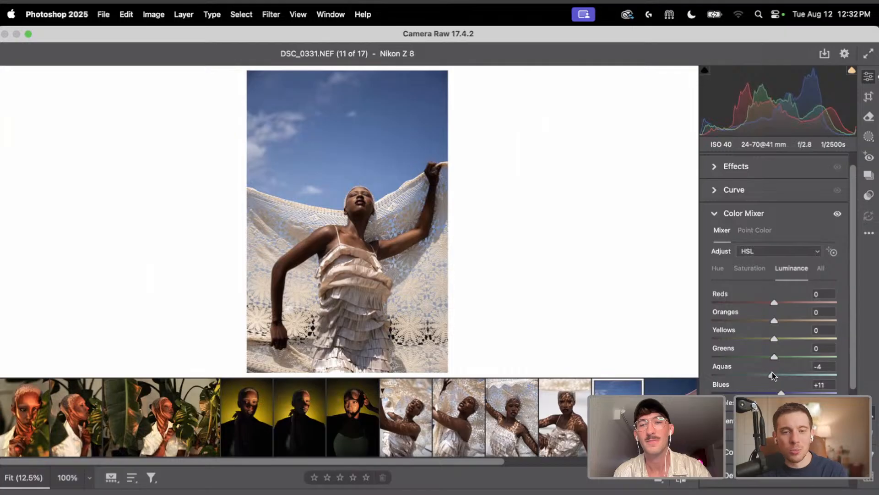
drag(774, 339, 774, 309)
click(718, 268)
Copy the edit settings of DSC_0331.NEF
scroll(516, 422, right, 5)
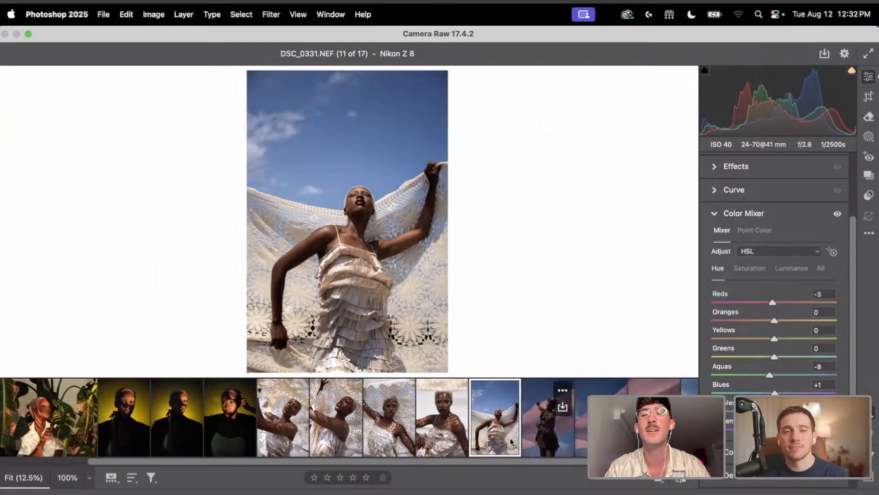
scroll(504, 435, right, 2)
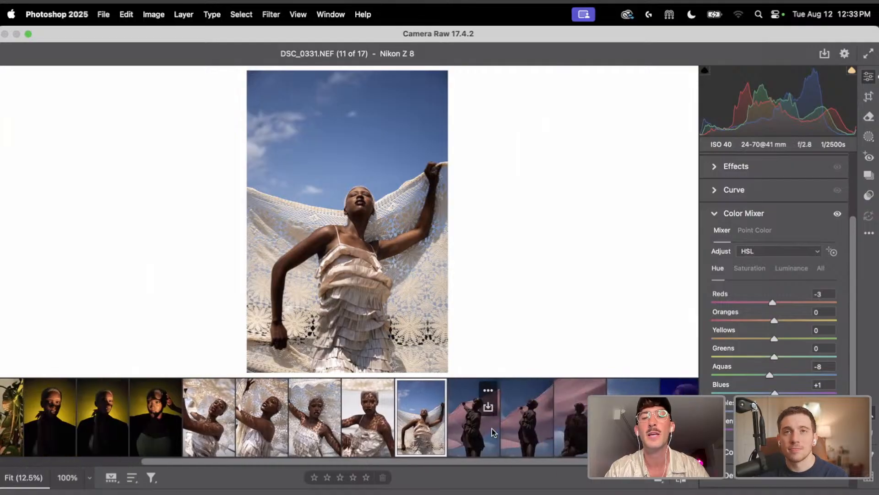
click(433, 390)
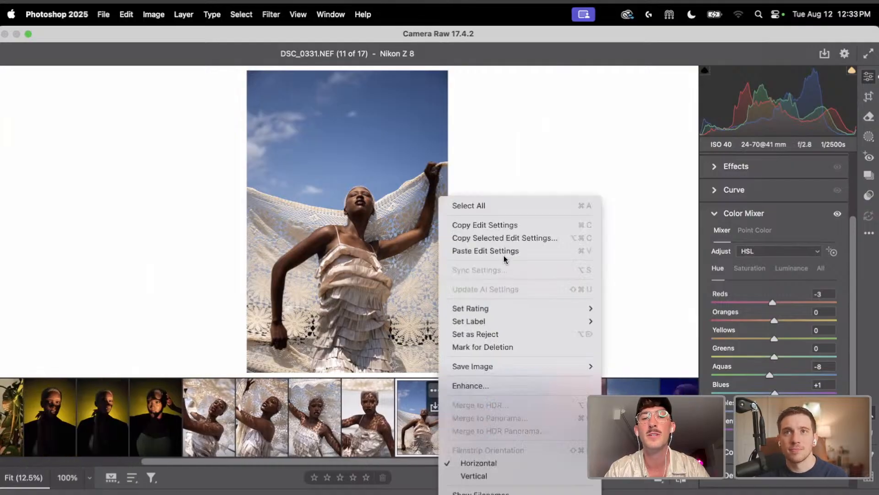
click(512, 229)
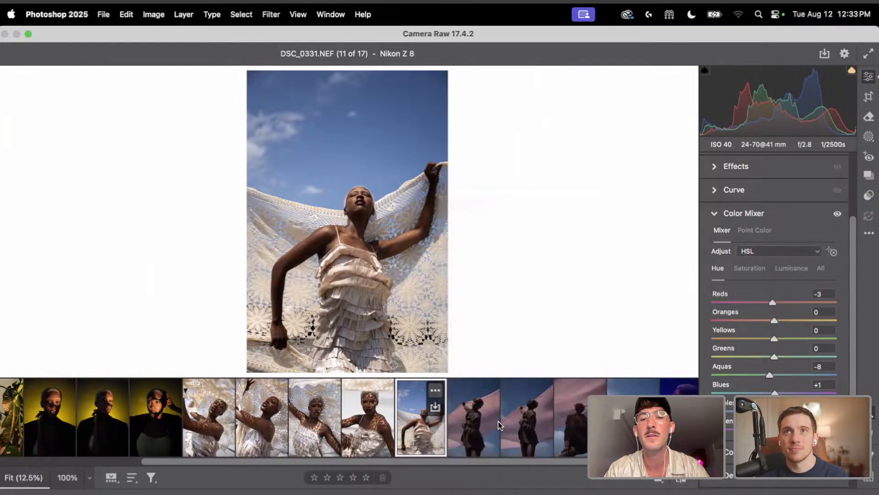
Look through the pink-fabric photos from DSC_0562.NEF to DSC_0631.NEF to compare their exposure and colour
click(468, 444)
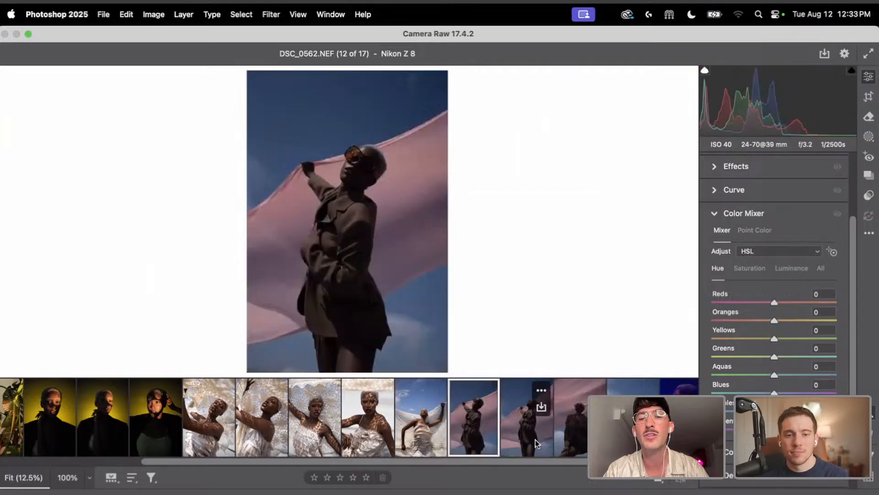
click(537, 443)
click(596, 426)
click(623, 421)
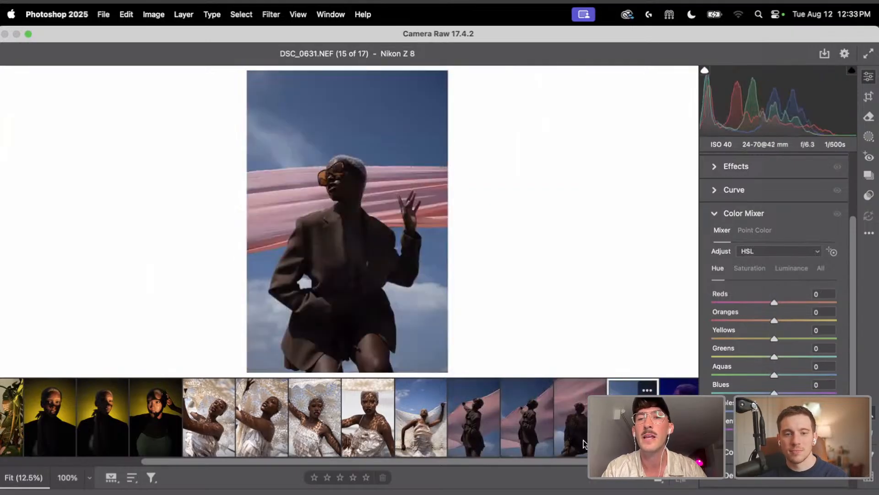
click(580, 442)
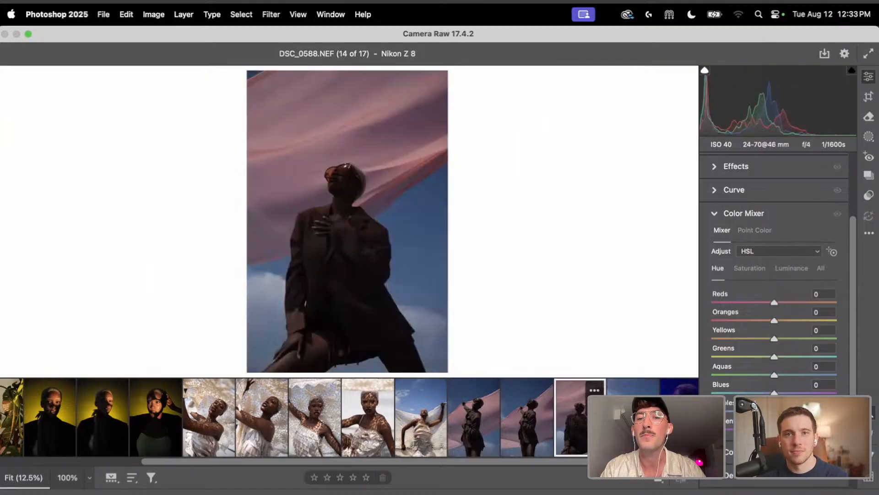
click(623, 426)
click(582, 439)
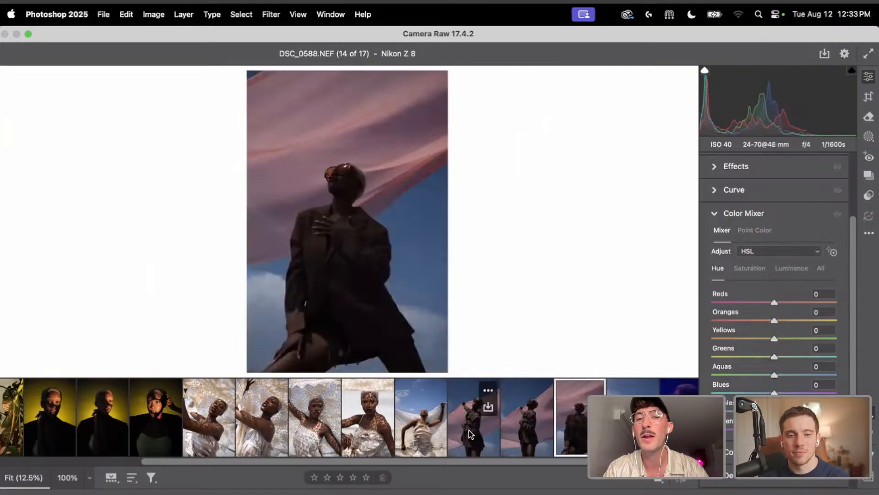
Paste the copied edit settings onto the four pink-fabric photos, DSC_0562.NEF through DSC_0631.NEF
click(471, 434)
shift+click(639, 440)
click(646, 390)
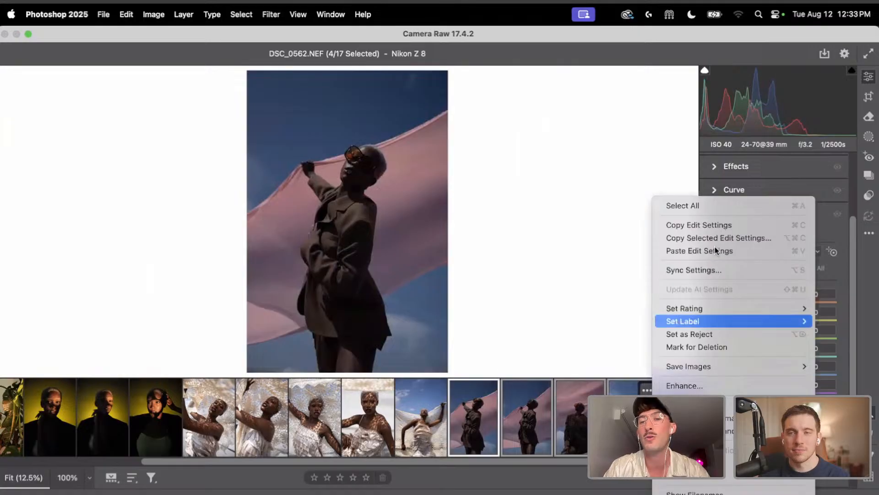
click(715, 247)
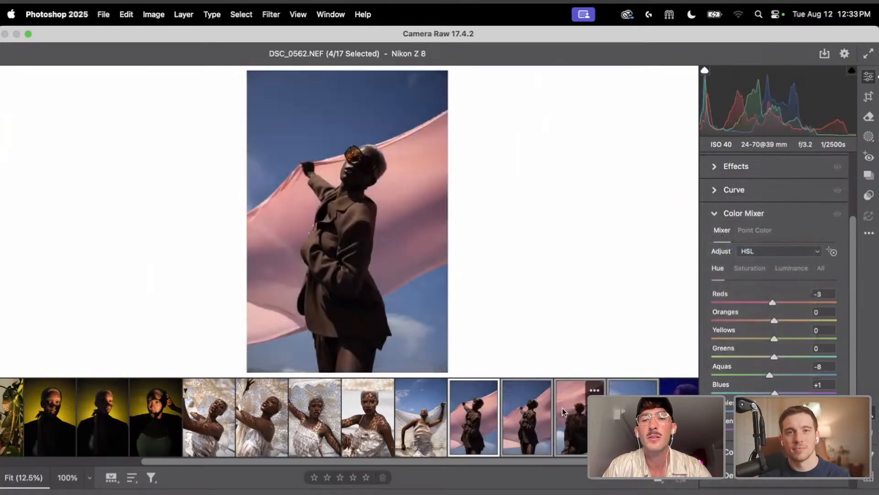
Set DSC_0562.NEF's exposure to +1.00, contrast to -19 and whites to +48
click(474, 437)
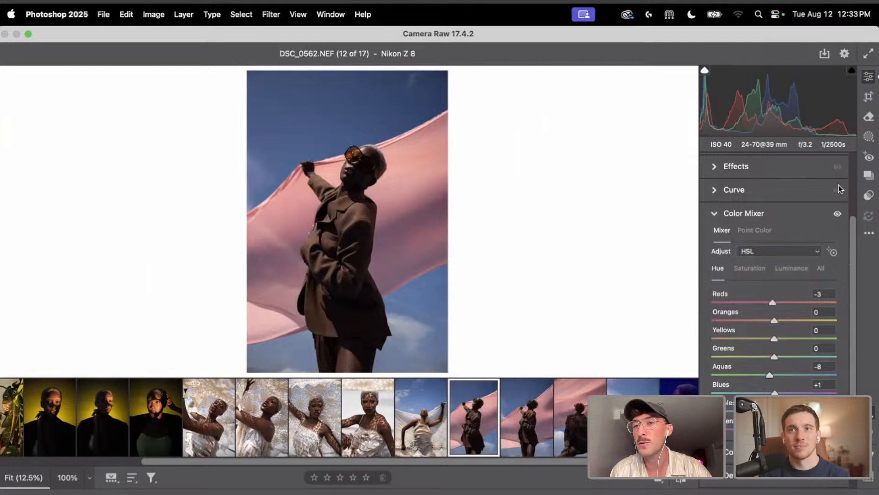
scroll(756, 213, up, 4)
click(771, 215)
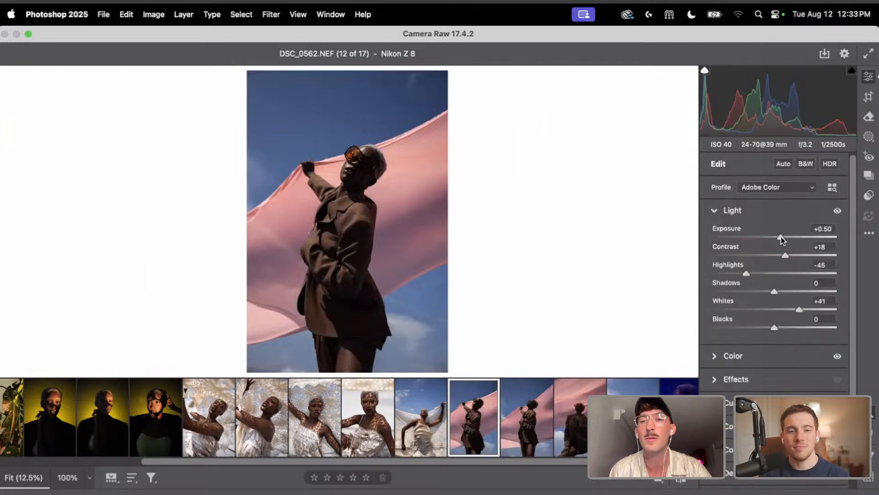
drag(781, 236, 763, 264)
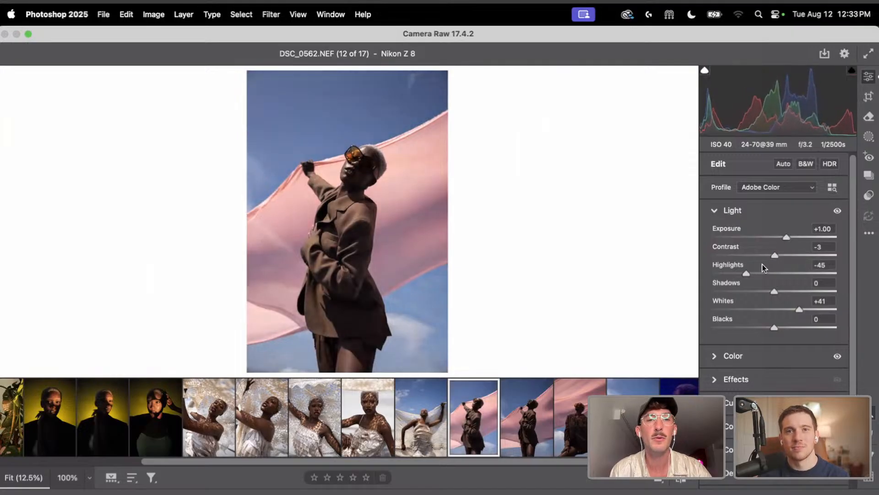
drag(800, 306, 804, 307)
Warm DSC_0562.NEF's white balance to a temperature of 5750
scroll(796, 356, down, 3)
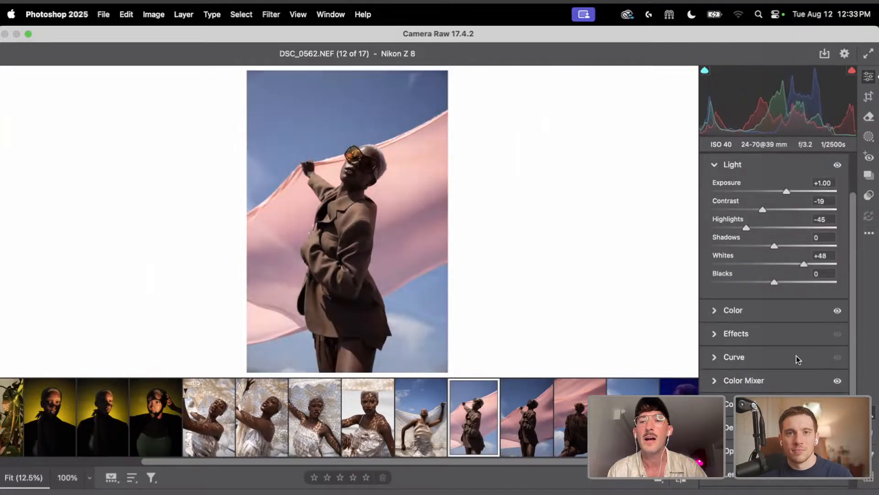
click(759, 292)
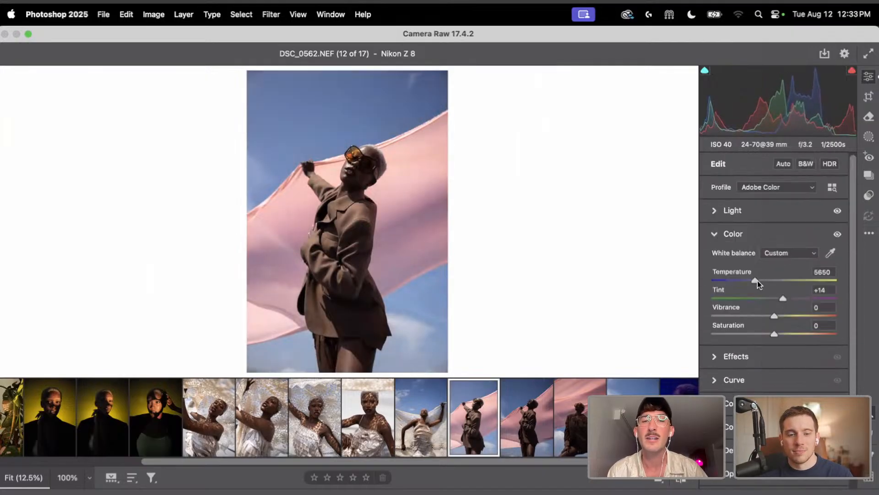
drag(755, 281, 759, 281)
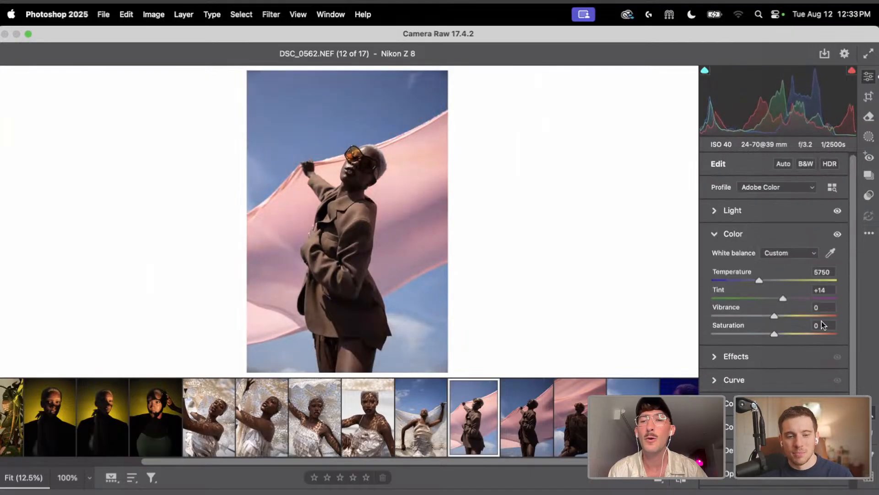
In DSC_0562.NEF's Calibration settings, reset the red primary hue to 0 and set the shadows tint to +6
click(761, 359)
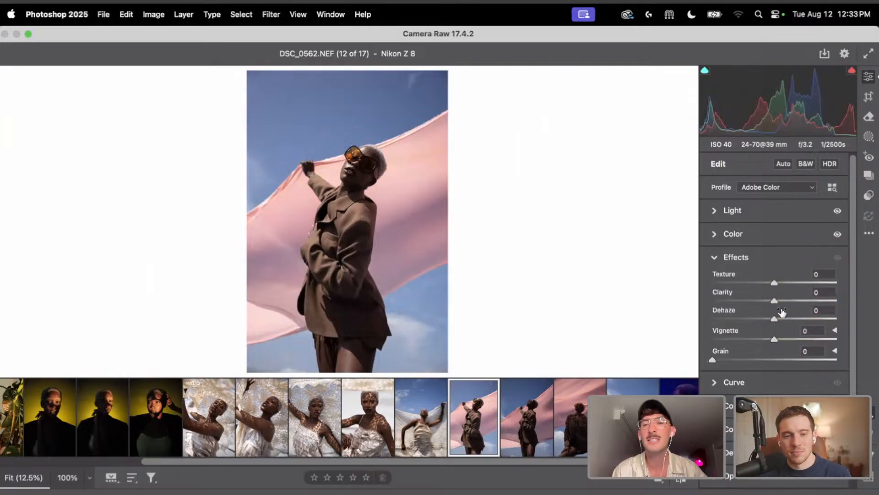
scroll(773, 320, down, 3)
click(764, 478)
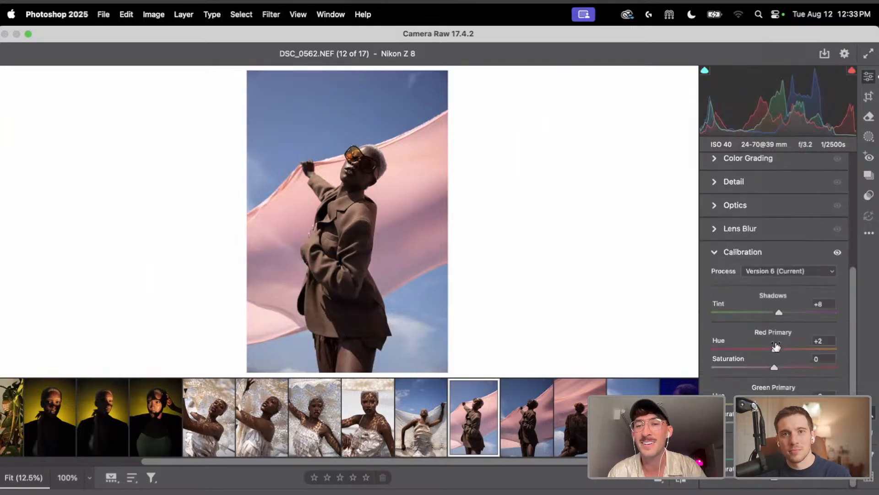
drag(775, 349, 778, 352)
double_click(772, 350)
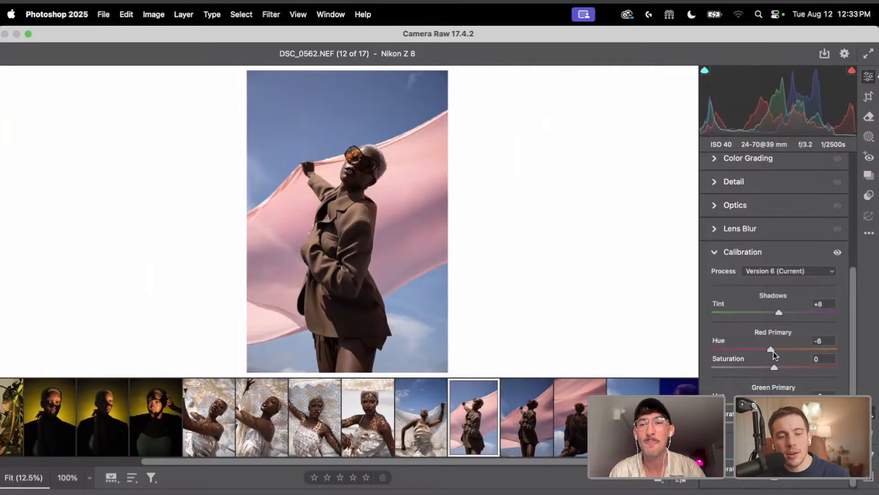
drag(777, 317, 774, 321)
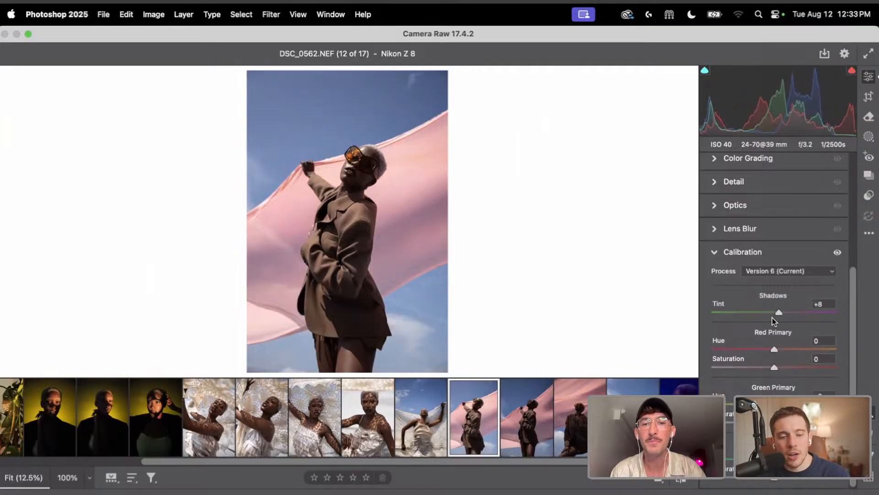
Refine DSC_0562.NEF's light with exposure +0.90, highlights -58 and whites +46
scroll(837, 232, up, 10)
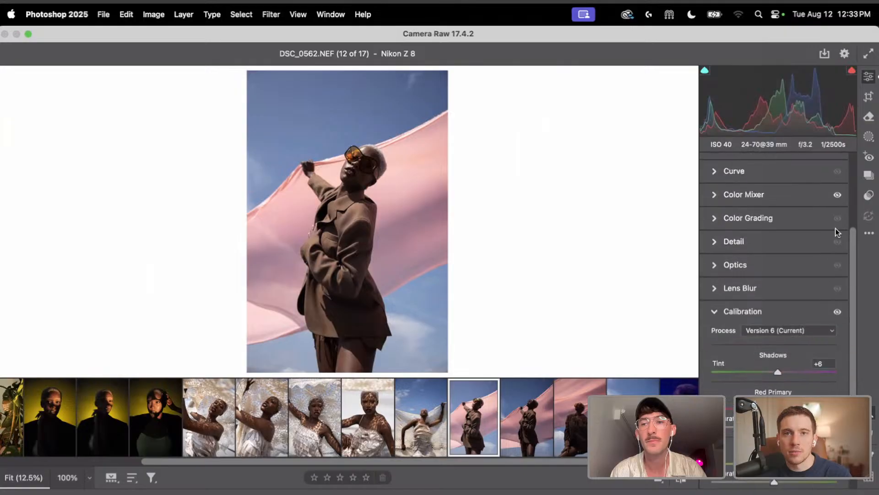
click(765, 207)
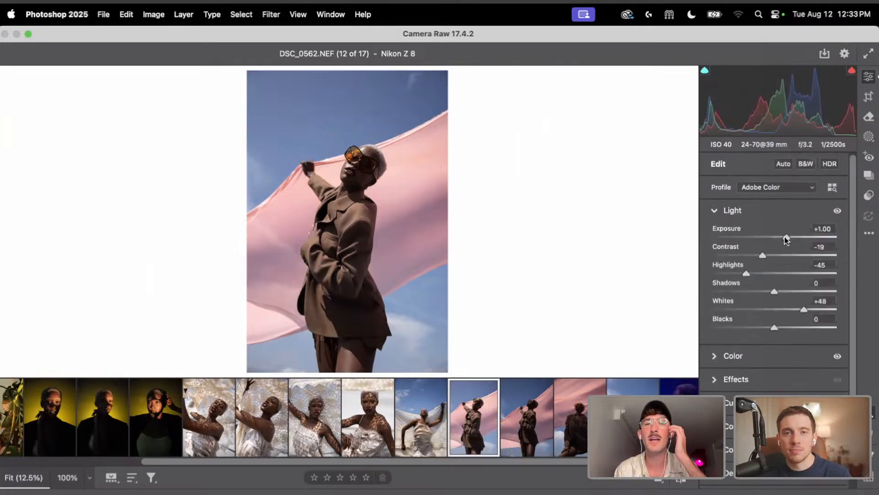
drag(784, 236, 784, 237)
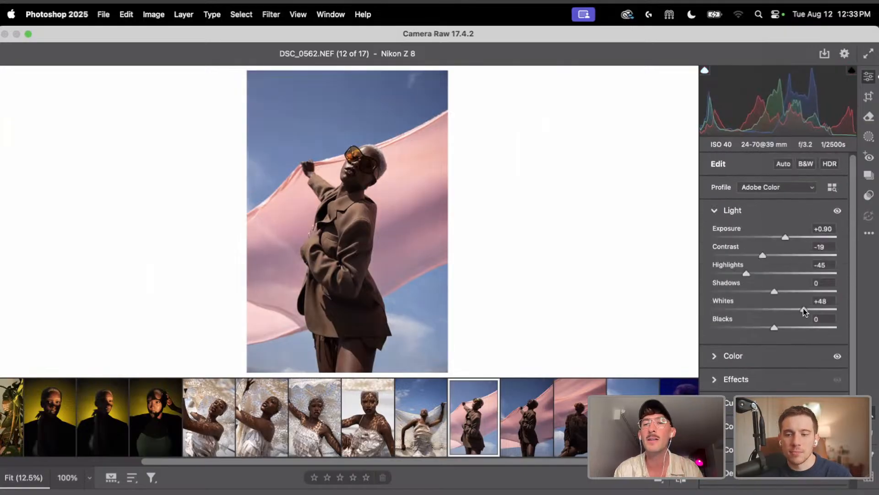
drag(804, 308, 812, 304)
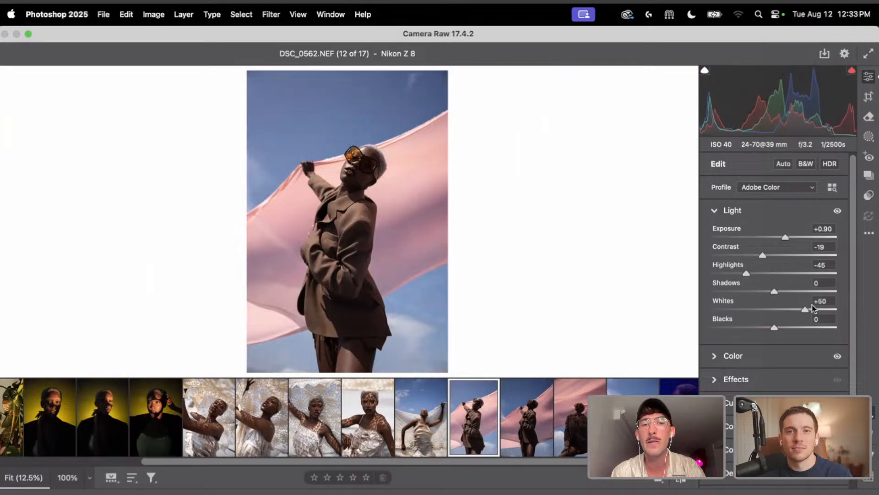
drag(745, 273, 734, 281)
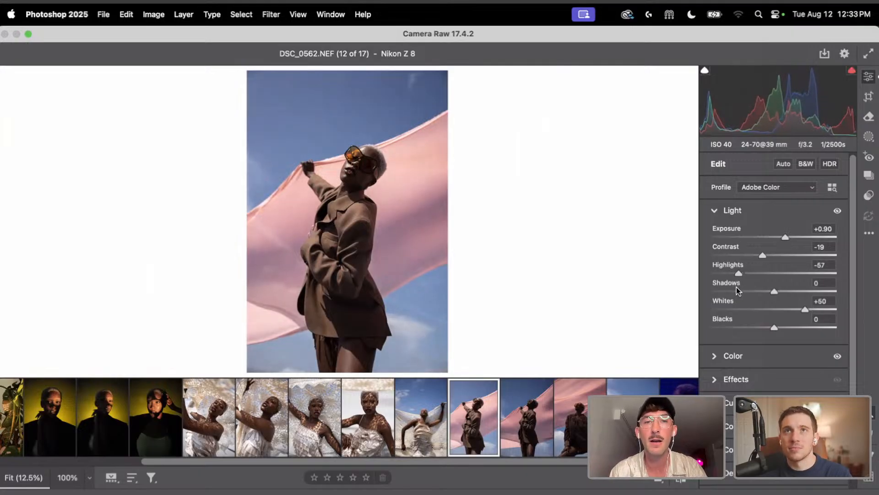
click(801, 311)
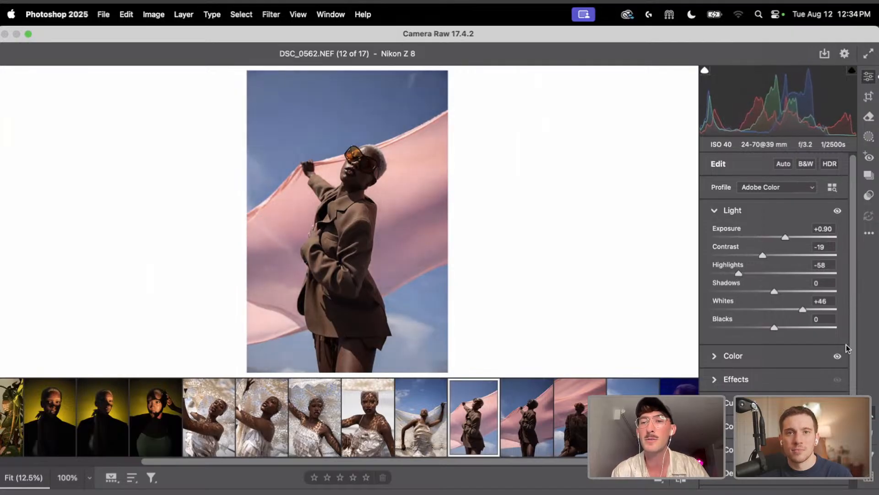
Set DSC_0562.NEF's Color Mixer hue to reds -50 and oranges -4
scroll(712, 326, down, 3)
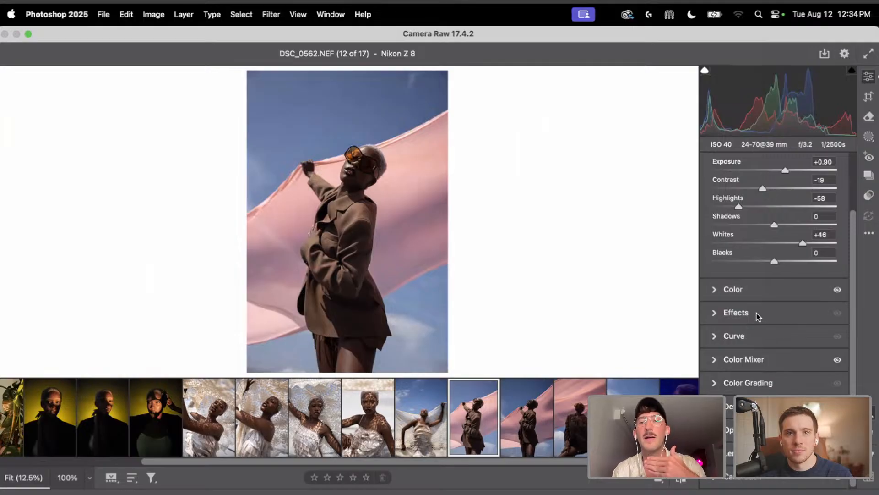
click(773, 358)
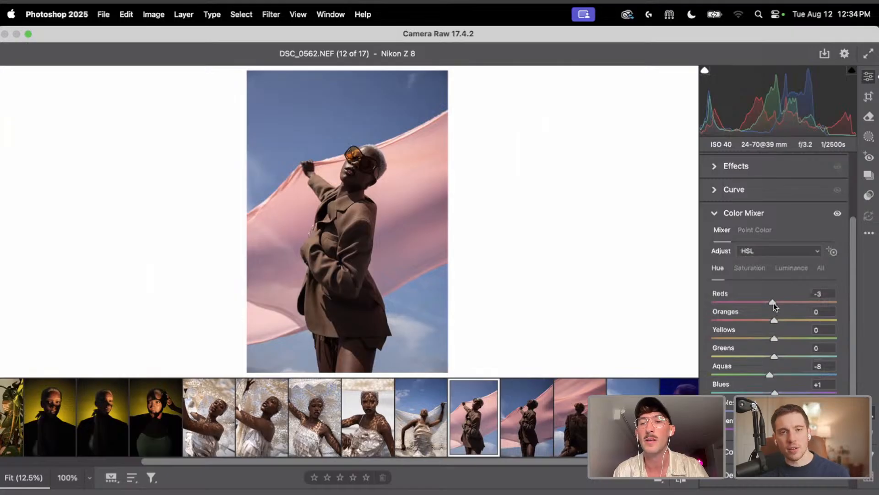
mouse_move(774, 304)
mouse_down()
mouse_move(755, 307)
mouse_move(775, 308)
mouse_move(748, 323)
mouse_move(774, 321)
mouse_move(767, 328)
mouse_move(774, 303)
mouse_up()
click(791, 267)
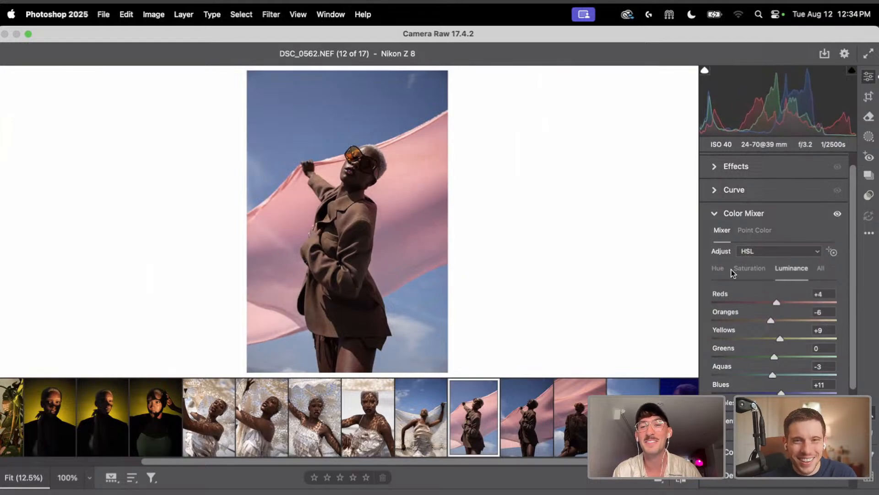
click(718, 268)
drag(755, 302, 743, 304)
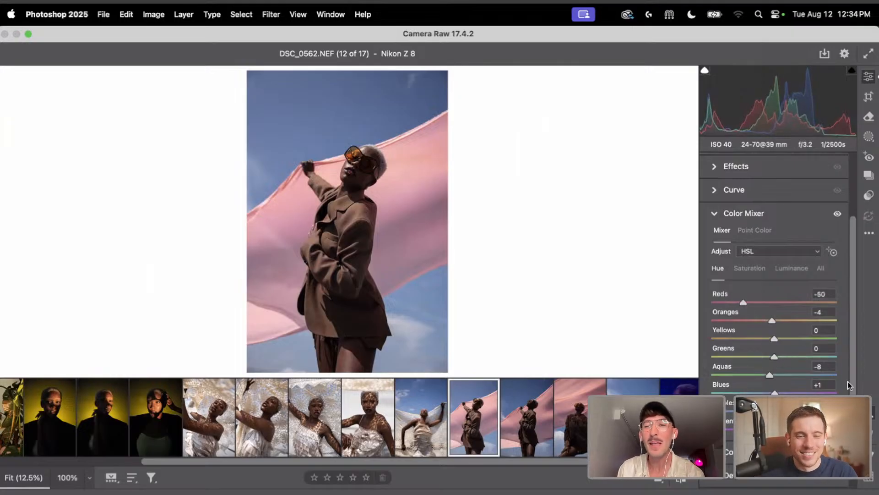
Look through the filmstrip to compare DSC_0562.NEF's grade with the other photo sets
scroll(779, 487, down, 3)
scroll(779, 487, down, 10)
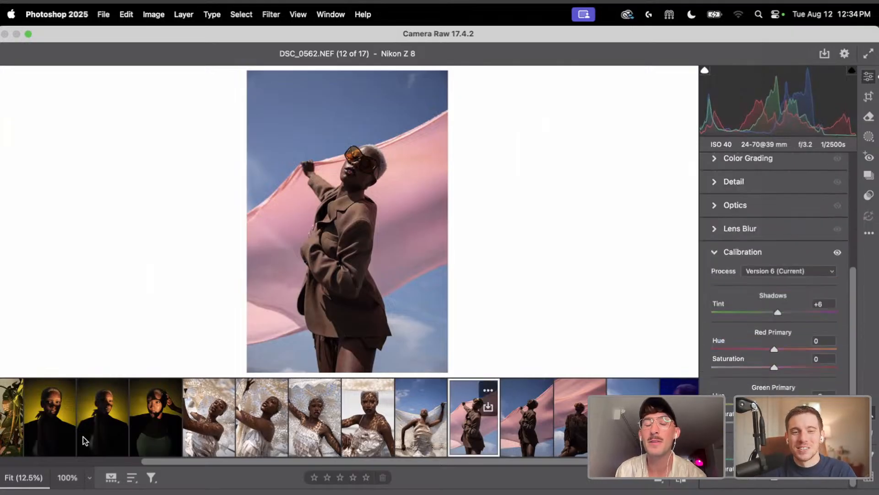
scroll(435, 399, left, 5)
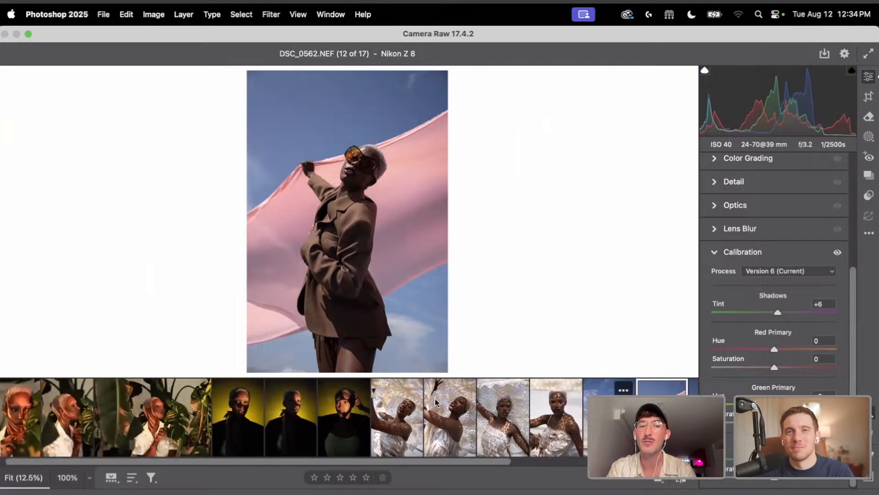
scroll(437, 412, right, 7)
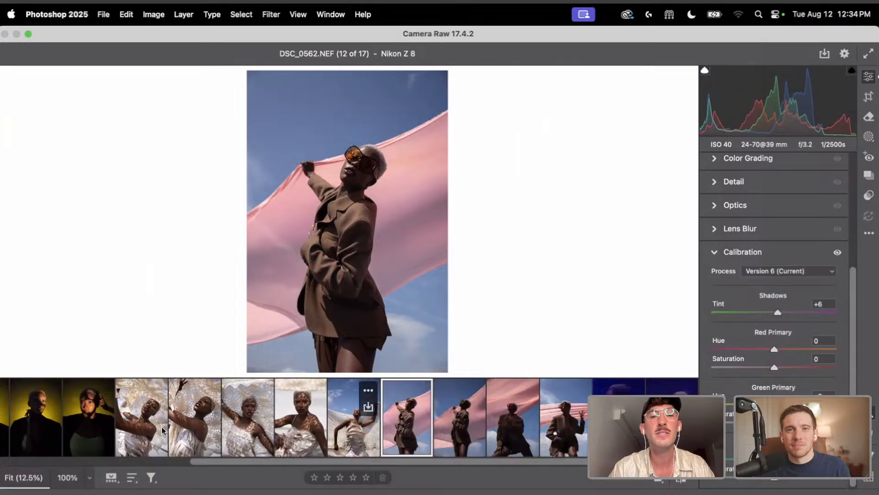
scroll(163, 429, left, 5)
scroll(412, 413, right, 2)
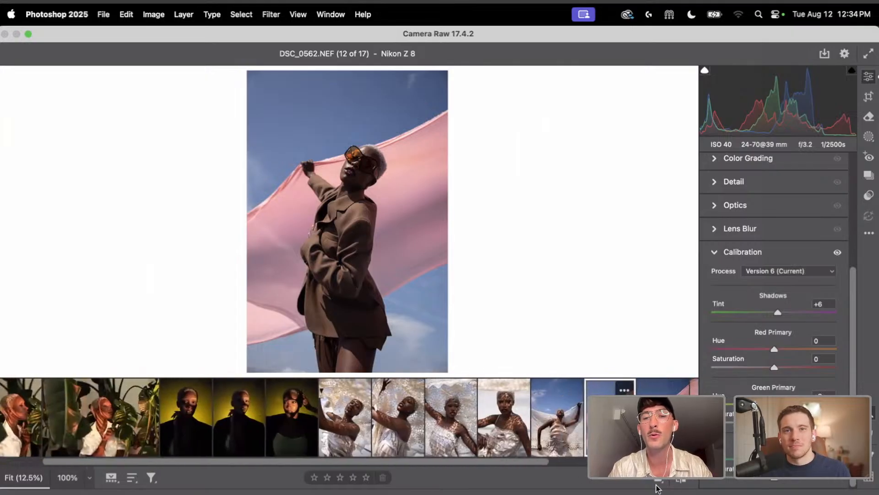
scroll(603, 382, right, 3)
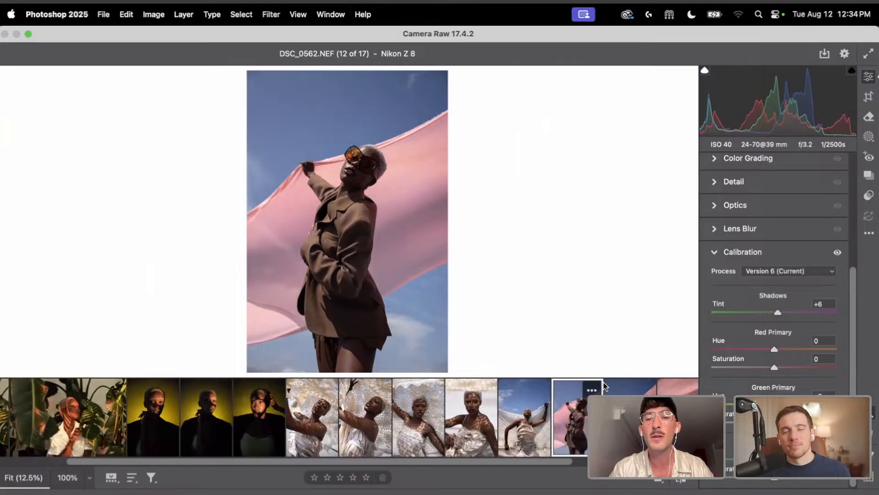
scroll(604, 382, right, 1)
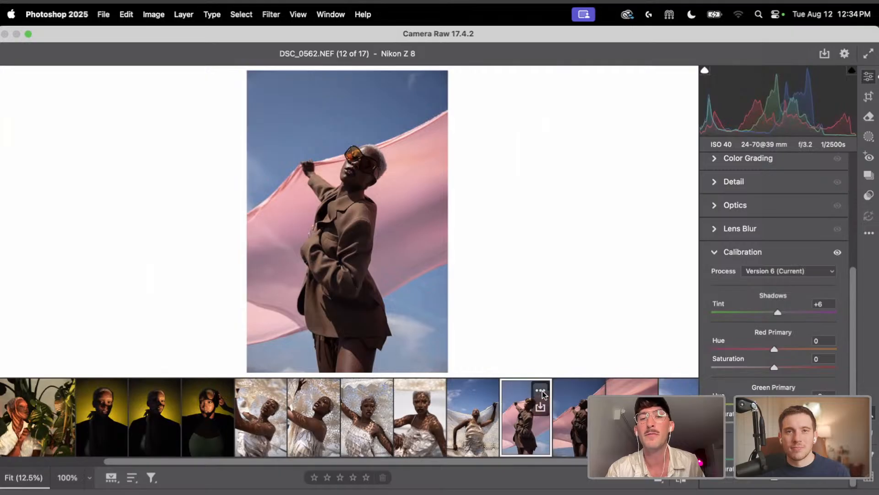
Copy the edit settings of DSC_0562.NEF and paste them onto DSC_0571.NEF and DSC_0588.NEF
click(540, 390)
click(593, 225)
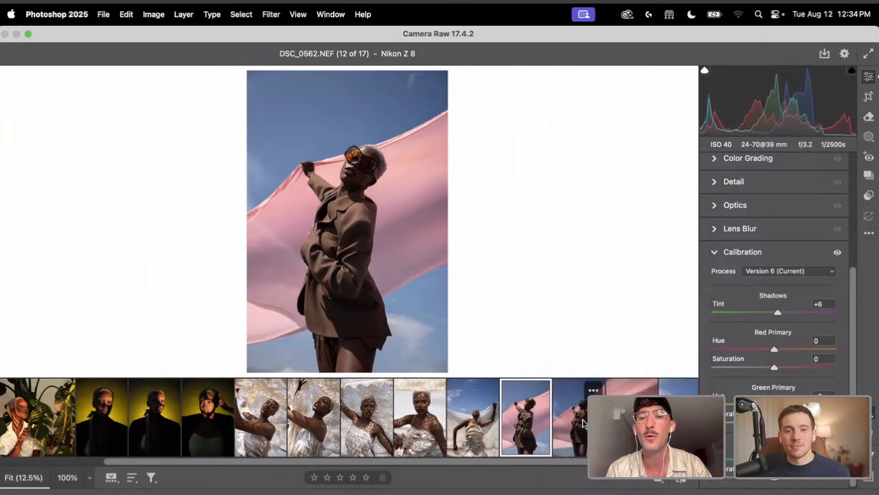
click(572, 412)
super+click(565, 430)
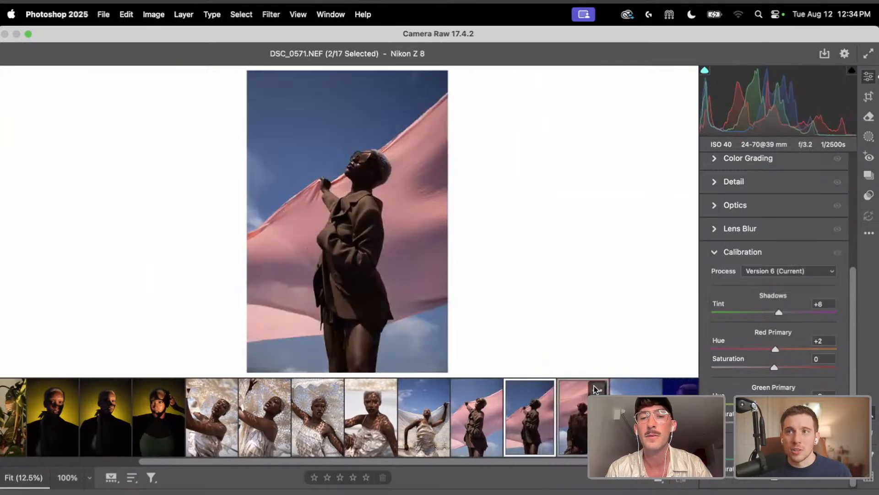
click(595, 390)
click(648, 251)
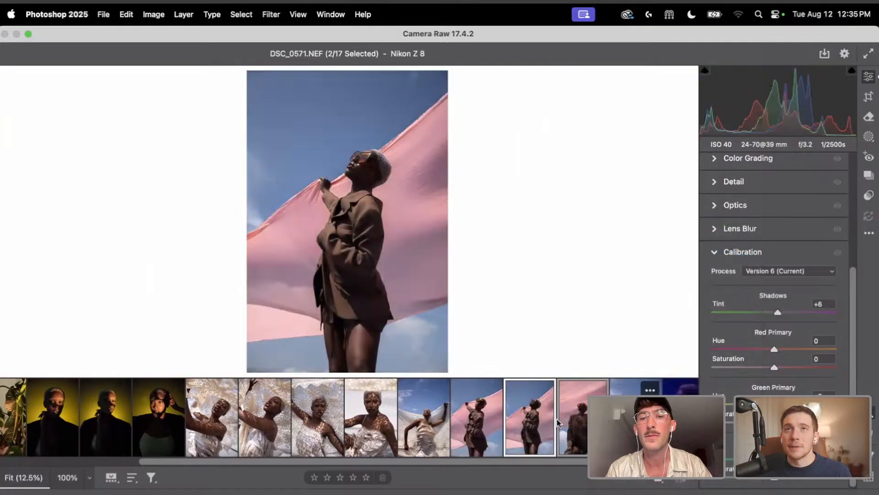
Check DSC_0571.NEF, and set DSC_0588.NEF's exposure to +1.15 and contrast to -21
click(529, 437)
click(570, 438)
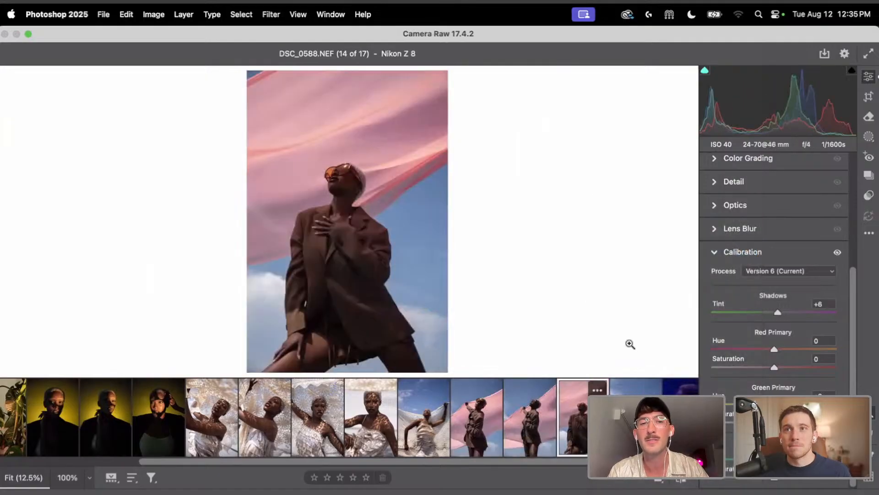
scroll(795, 222, up, 10)
click(748, 210)
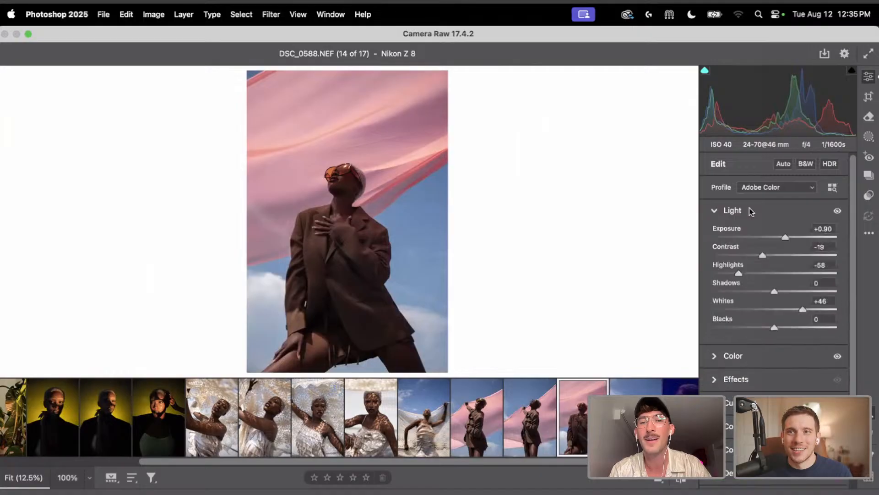
drag(785, 236, 763, 257)
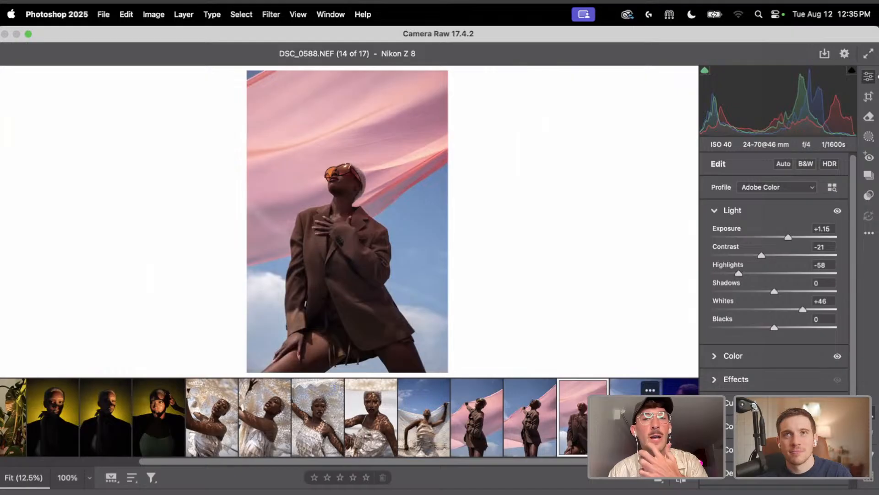
Examine the face in DSC_0631.NEF up close and the photo's overall exposure
click(635, 413)
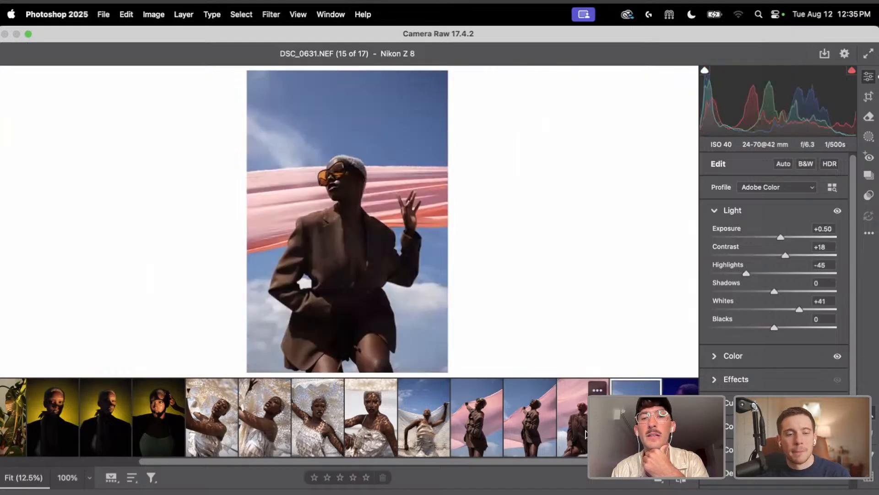
click(379, 205)
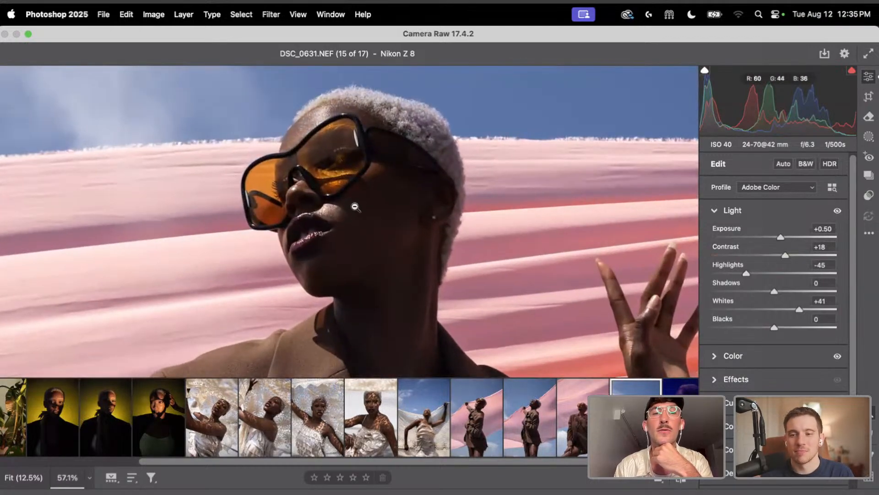
click(390, 201)
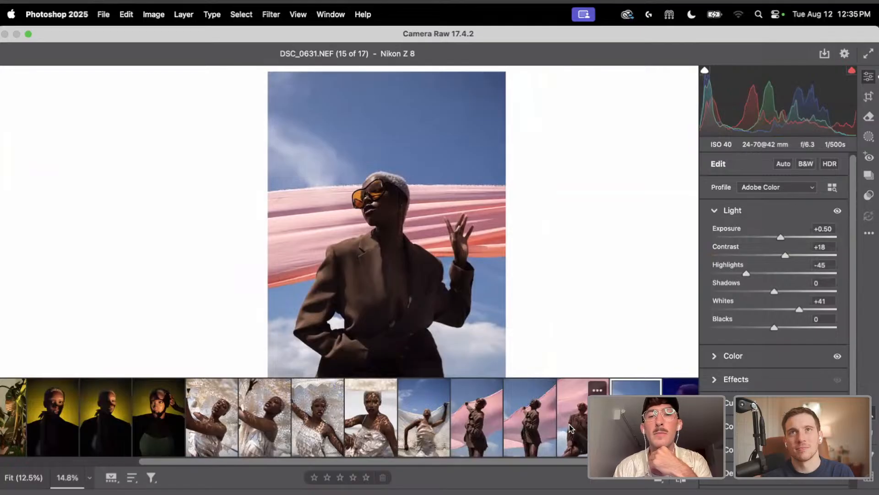
Set DSC_0588.NEF's exposure to +0.85 and its whites to +55
click(568, 430)
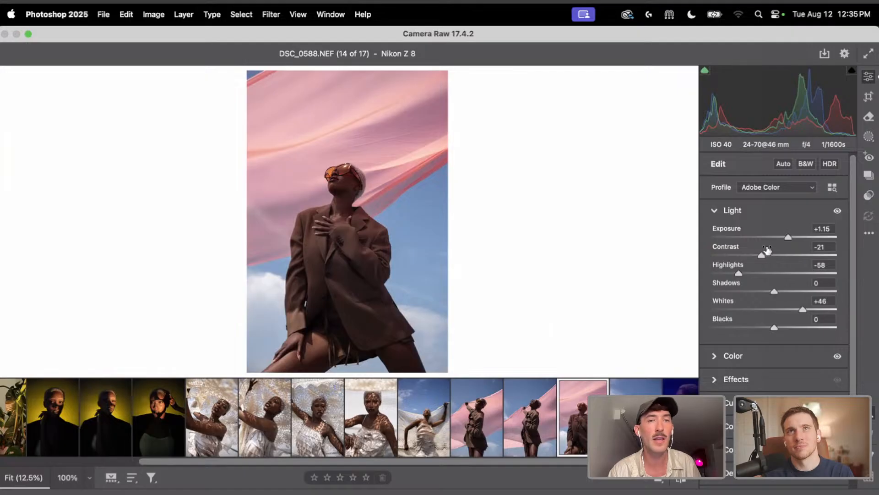
drag(804, 310, 808, 308)
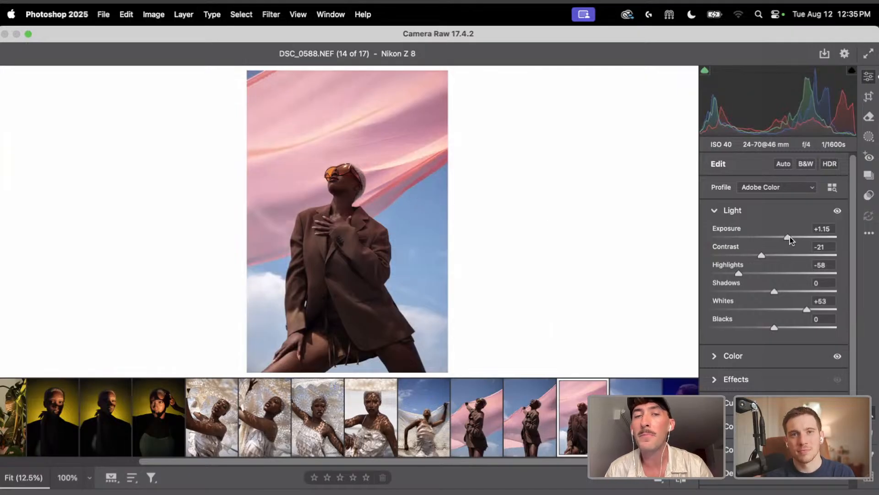
drag(790, 238, 785, 237)
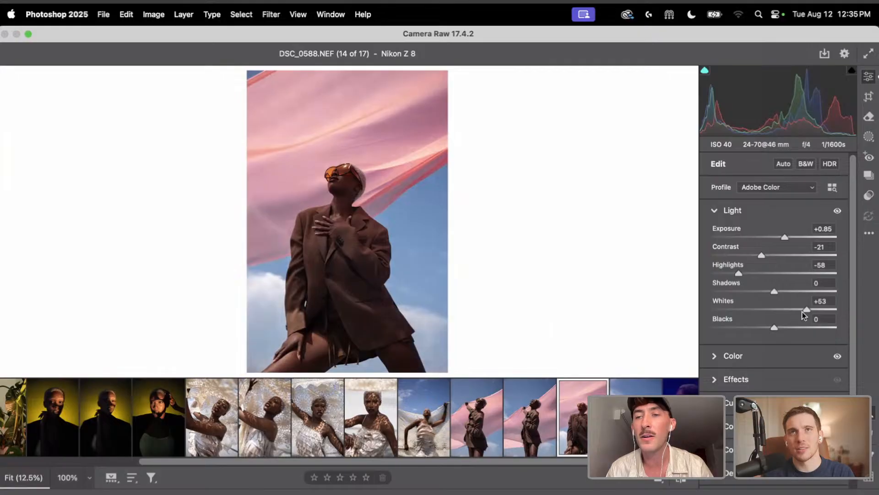
drag(806, 310, 808, 310)
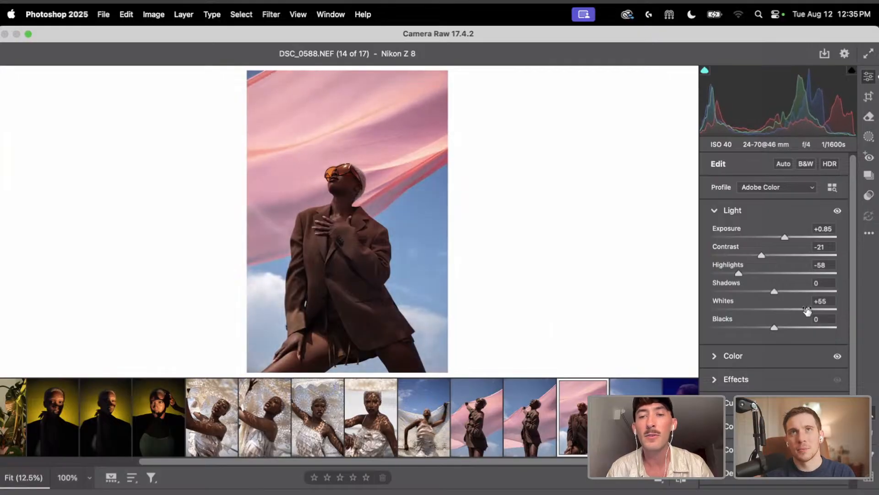
Set DSC_0631.NEF's contrast to +5, exposure to +0.55 and colour temperature to 6050
click(636, 413)
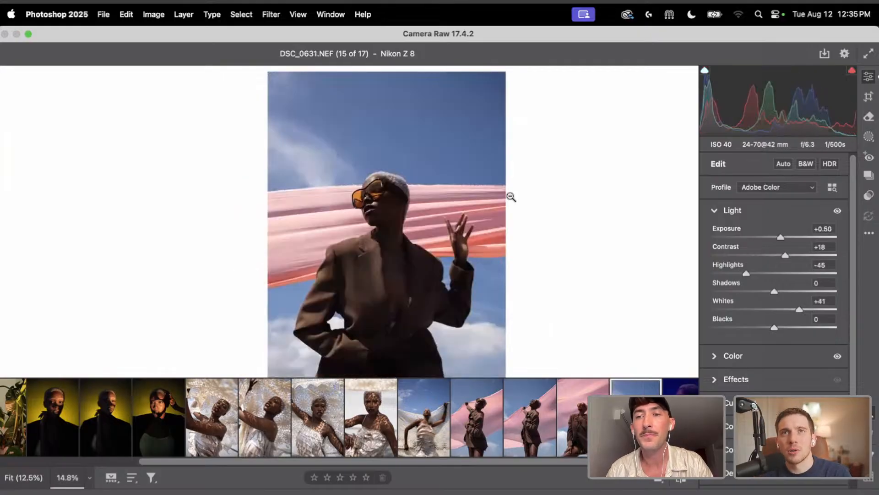
drag(480, 194, 434, 208)
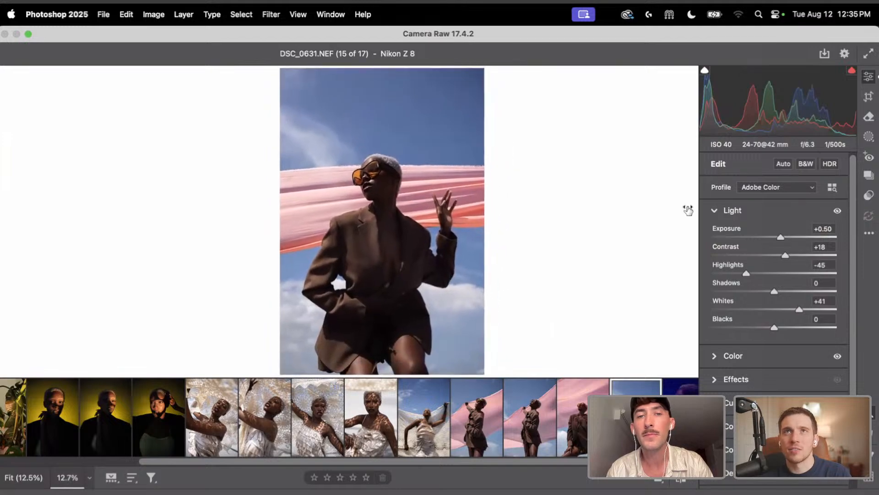
drag(784, 254, 771, 255)
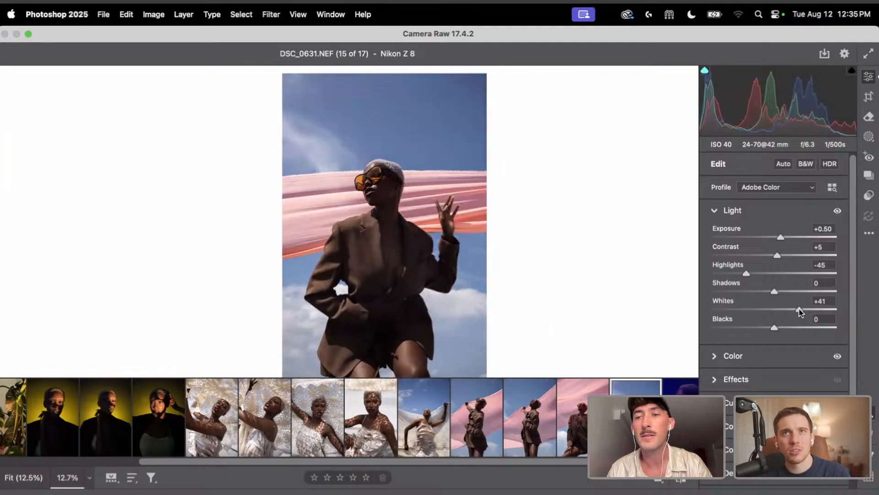
drag(799, 309, 794, 309)
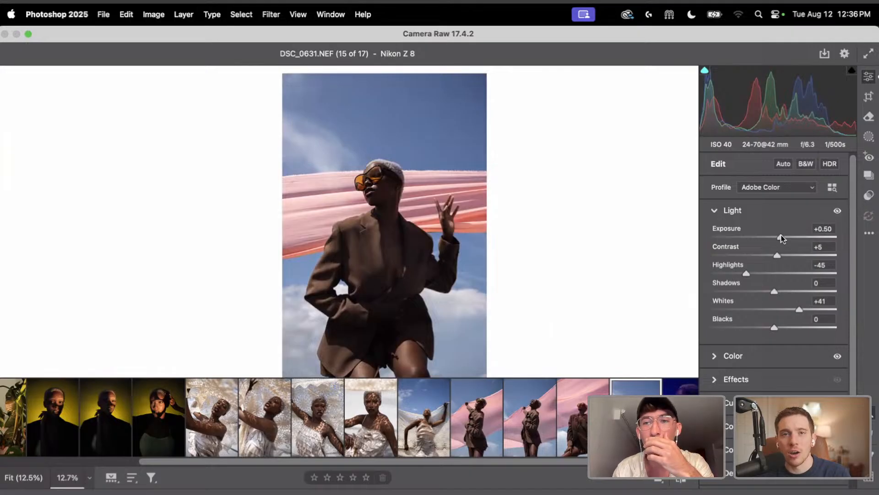
drag(781, 237, 783, 238)
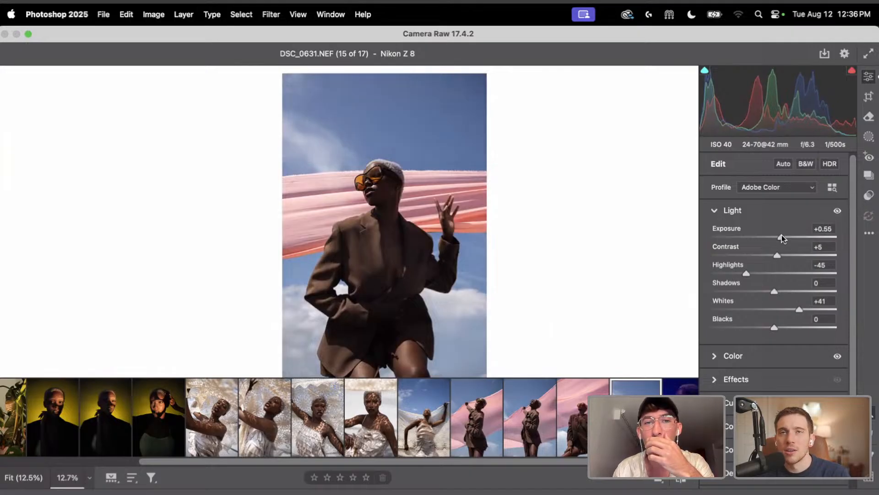
click(762, 356)
drag(760, 277, 763, 280)
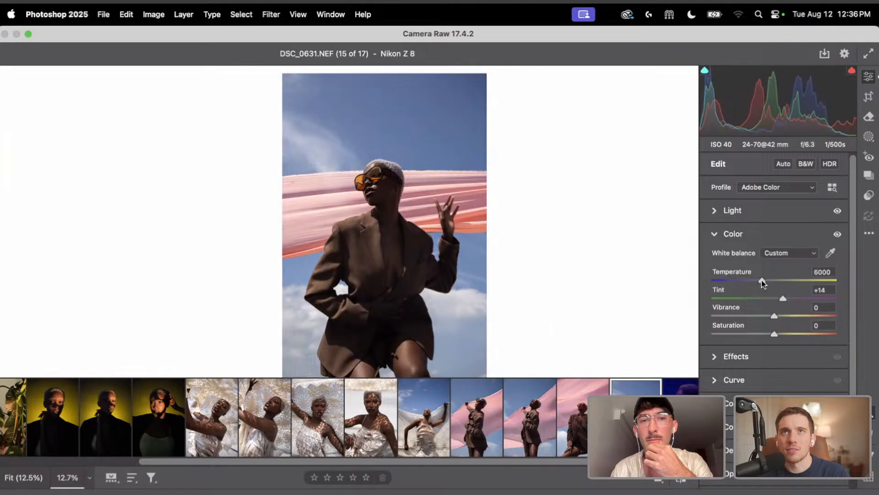
Copy the edit settings of the last yellow-background portrait and paste them onto the blue portraits DSC_0731.NEF and DSC_0753.NEF
scroll(555, 426, right, 2)
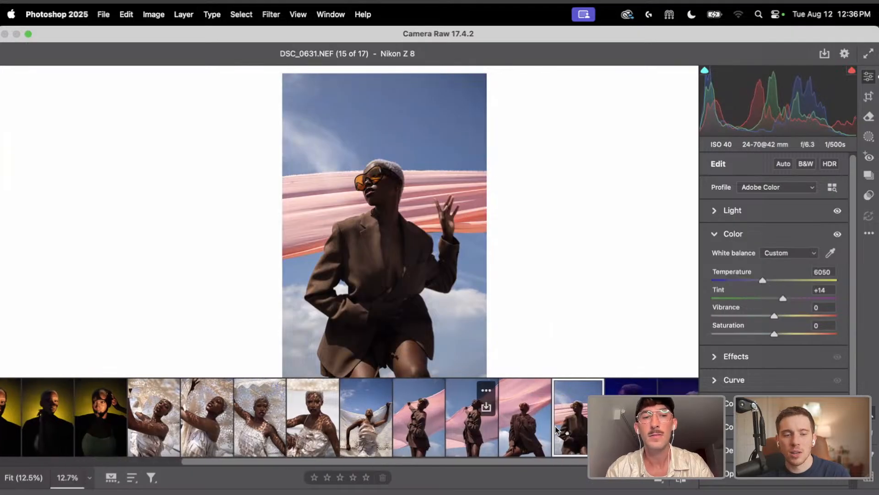
scroll(480, 427, left, 4)
scroll(413, 428, right, 4)
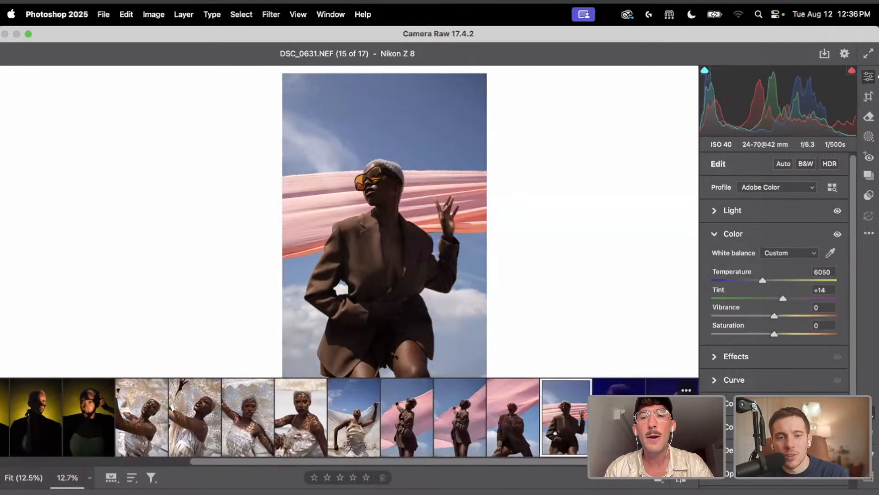
scroll(123, 396, left, 1)
right_click(127, 393)
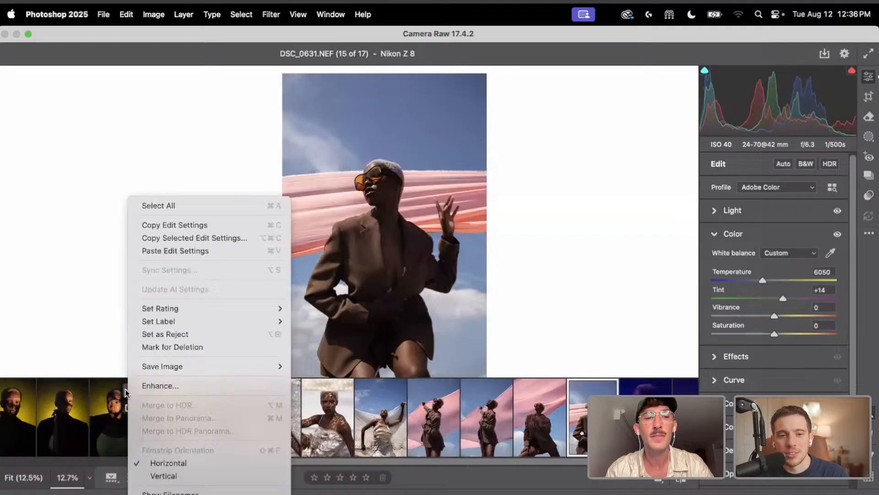
click(175, 224)
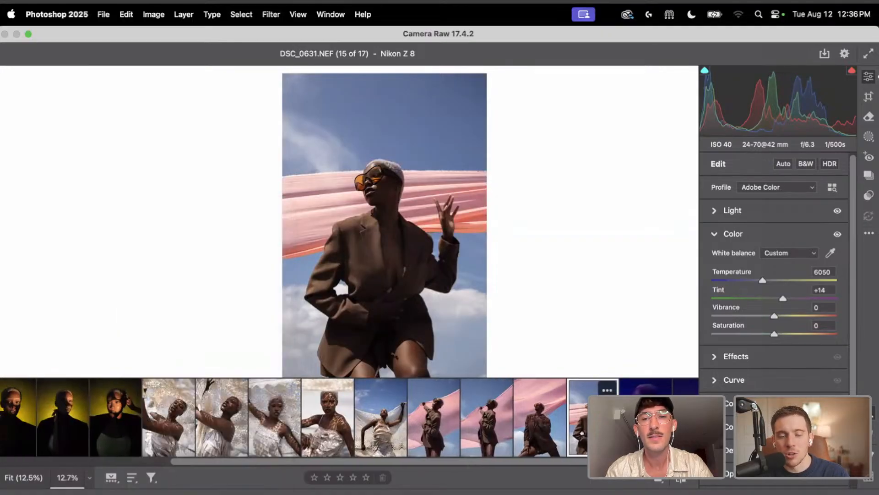
scroll(618, 412, right, 1)
click(627, 387)
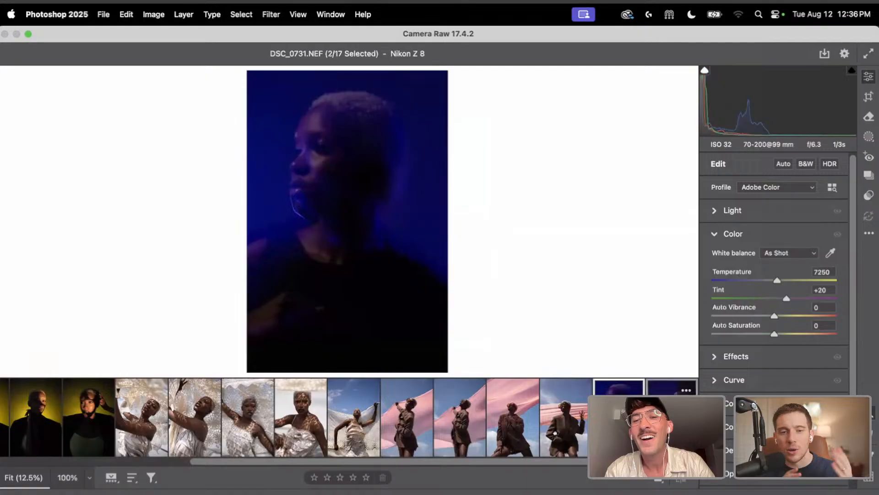
shift+click(684, 390)
click(685, 390)
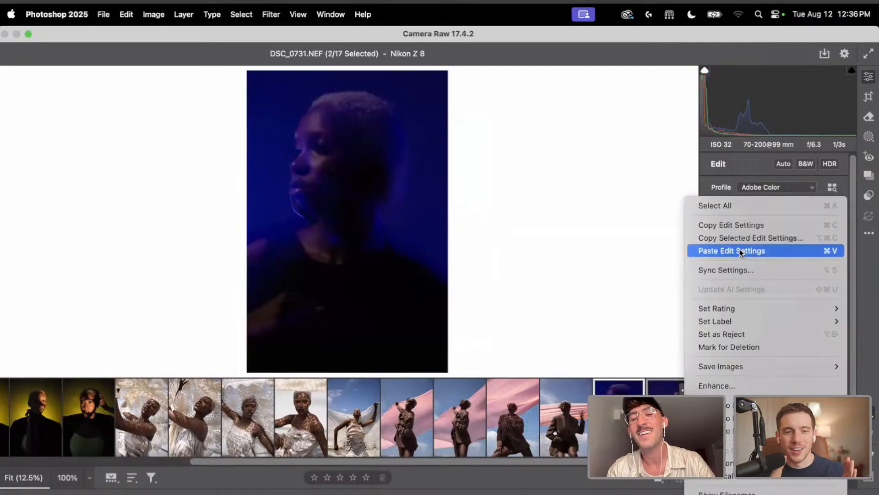
click(719, 249)
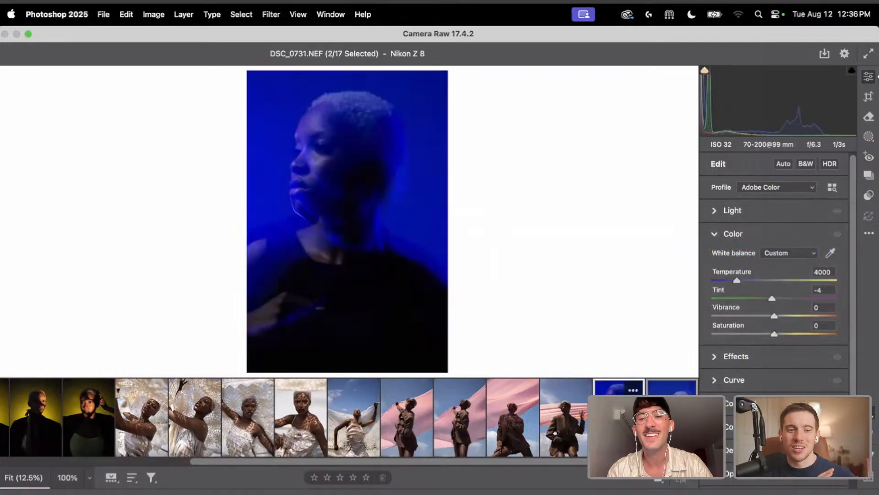
Warm DSC_0753.NEF to a temperature of 7350 and set its exposure to +1.30
click(667, 387)
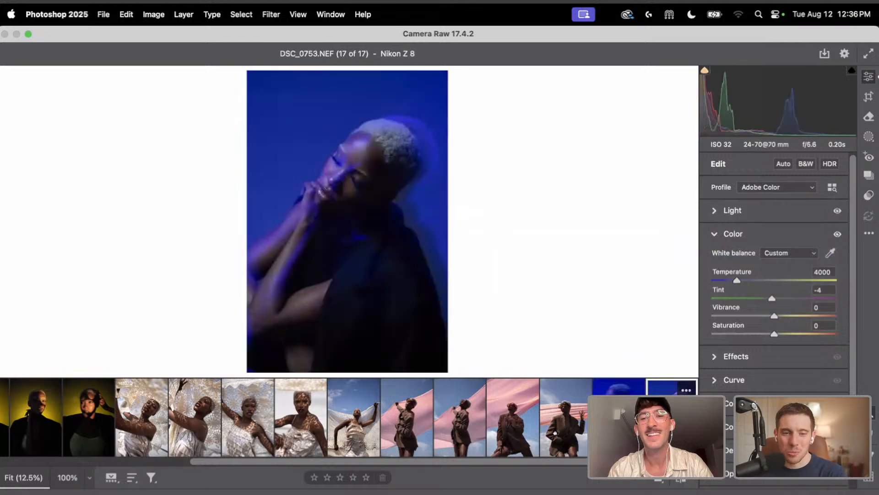
drag(736, 281, 778, 278)
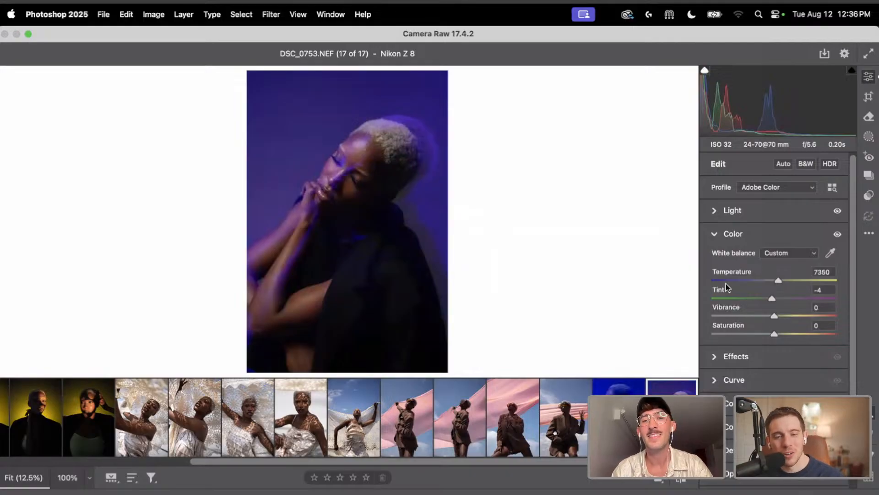
click(732, 210)
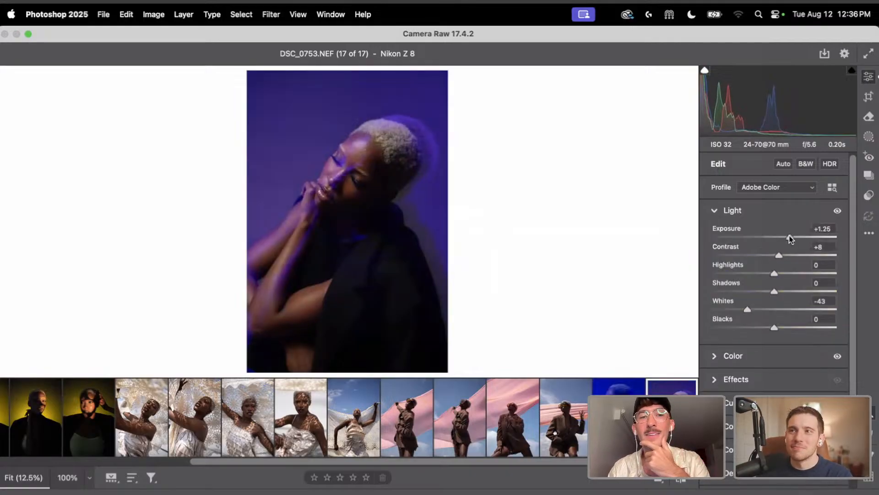
drag(790, 238, 791, 238)
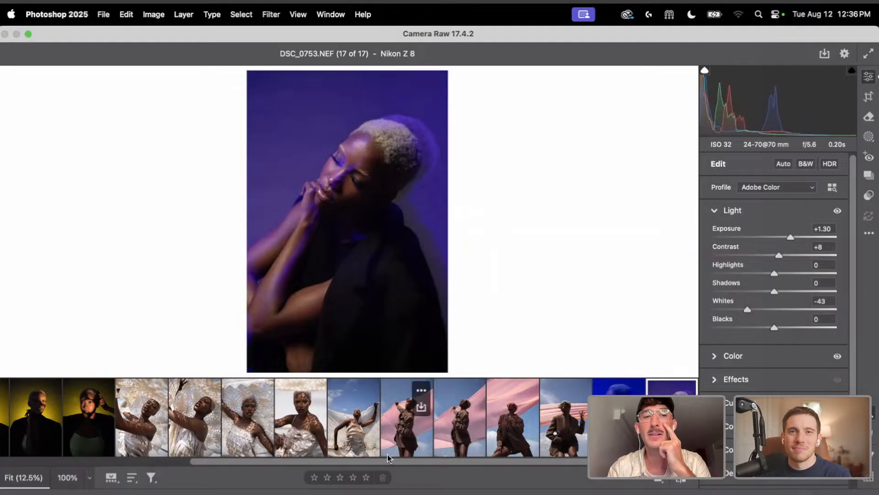
Look through the filmstrip and DSC_0132.NEF to compare the yellow-background portraits' grade with the other photo sets
scroll(387, 454, left, 5)
scroll(388, 455, right, 2)
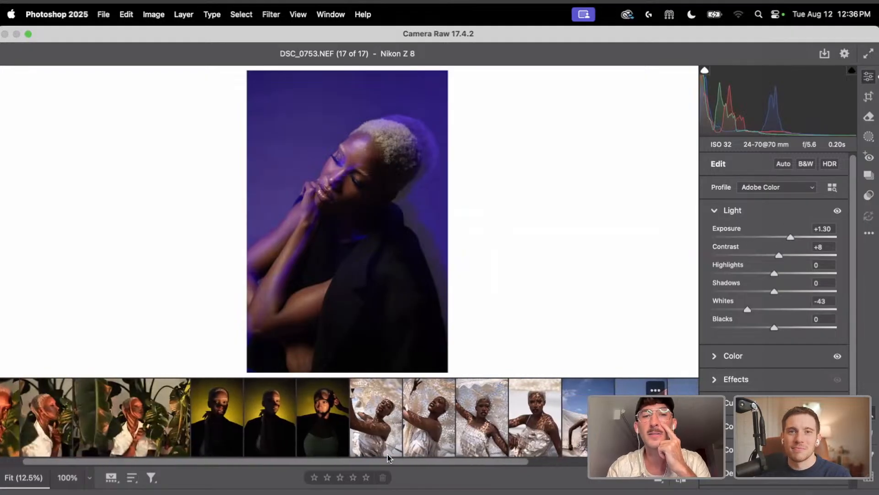
click(312, 430)
click(264, 434)
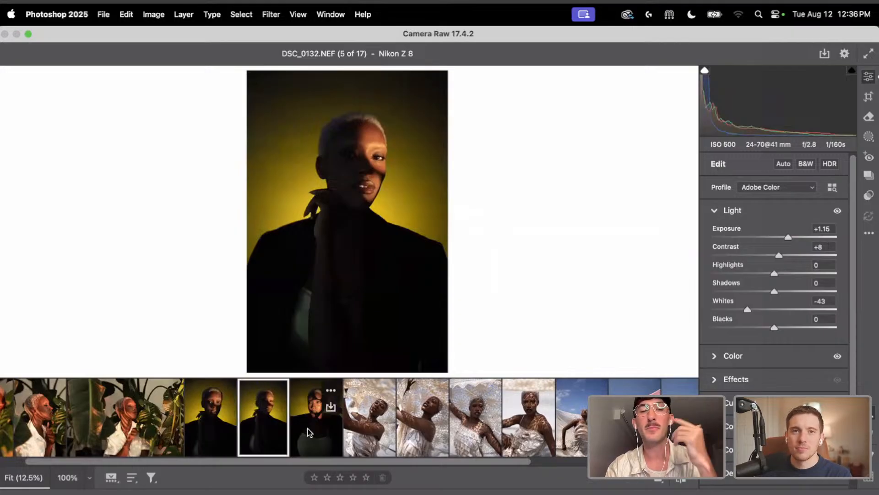
scroll(308, 428, right, 5)
scroll(342, 439, left, 2)
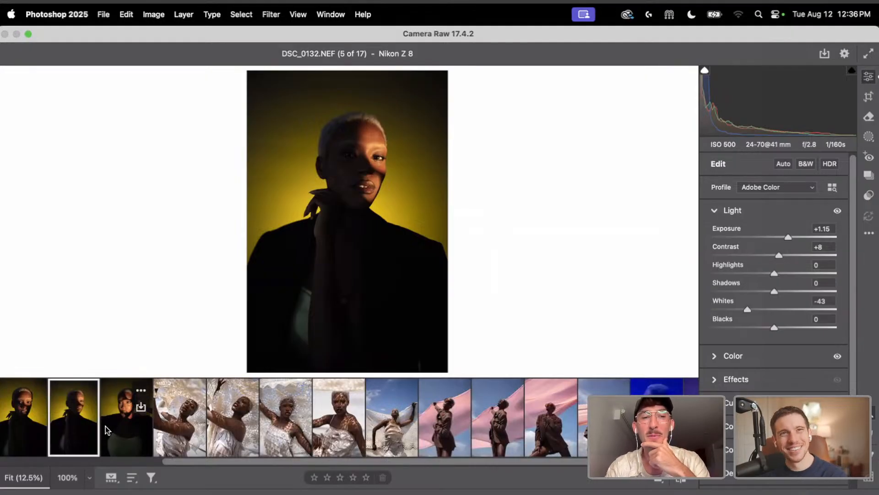
scroll(106, 430, left, 1)
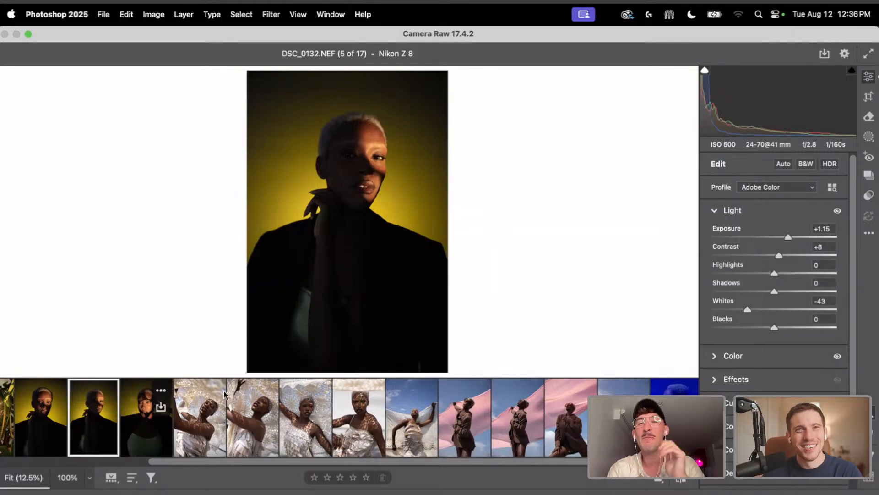
scroll(461, 440, right, 3)
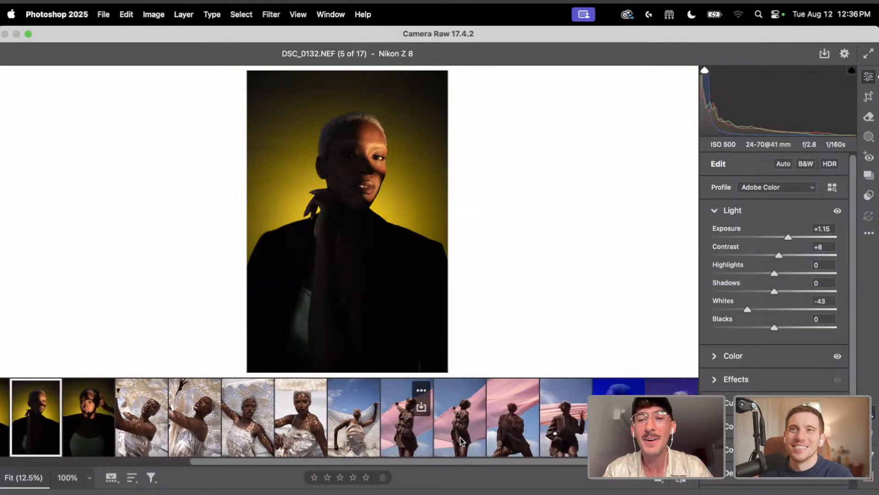
scroll(461, 437, left, 2)
scroll(491, 429, left, 2)
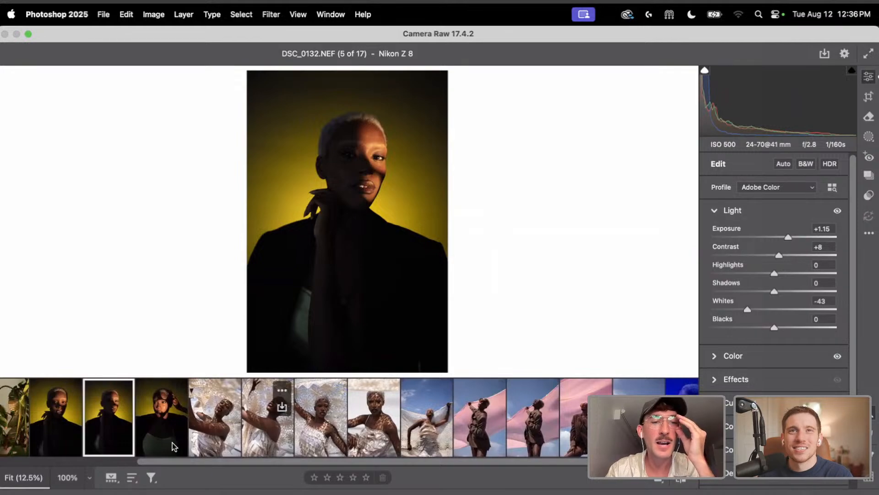
scroll(563, 424, right, 3)
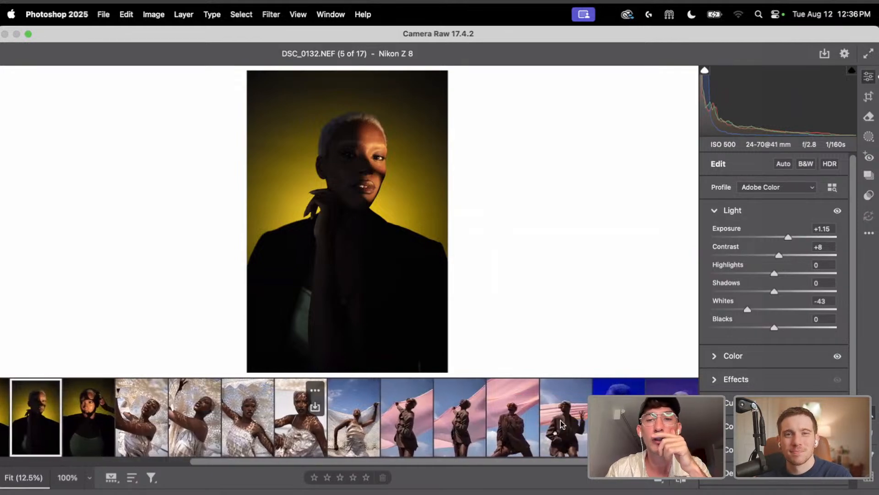
Warm DSC_0731.NEF's white balance to a temperature of 15500
click(616, 387)
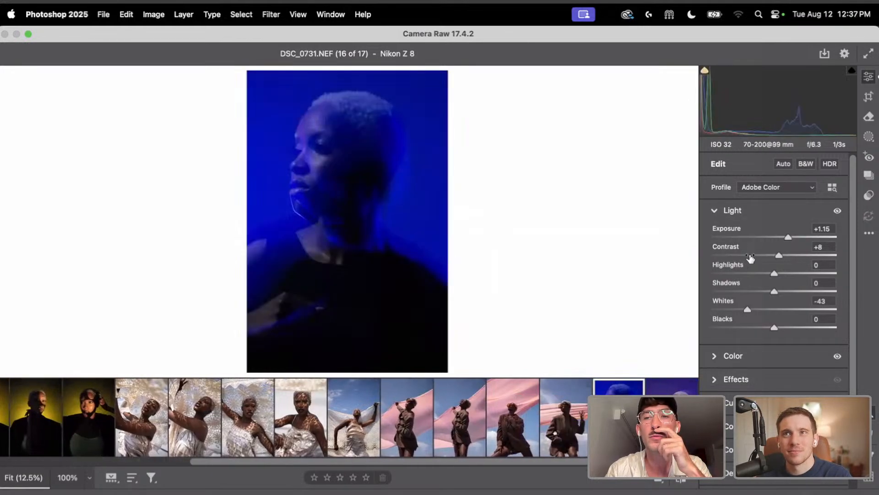
click(742, 358)
drag(754, 281, 809, 289)
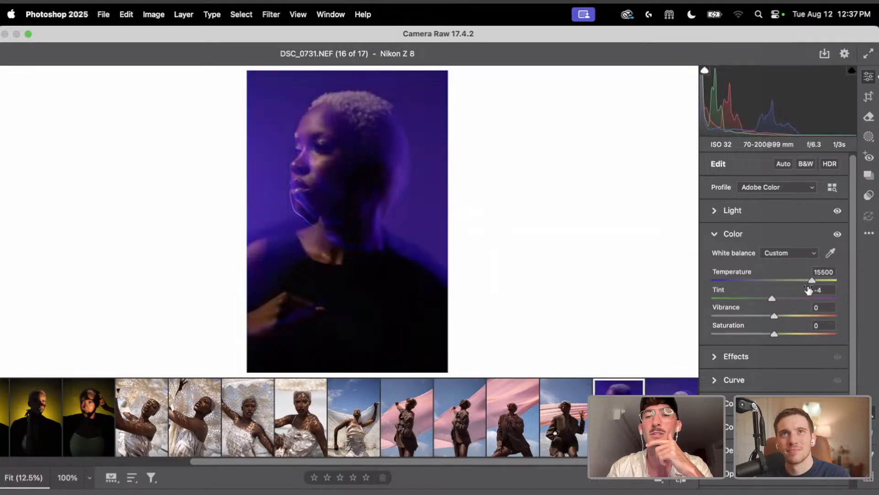
Set DSC_0731.NEF's exposure to +1.45 and contrast to +9, and raise its whites
click(747, 211)
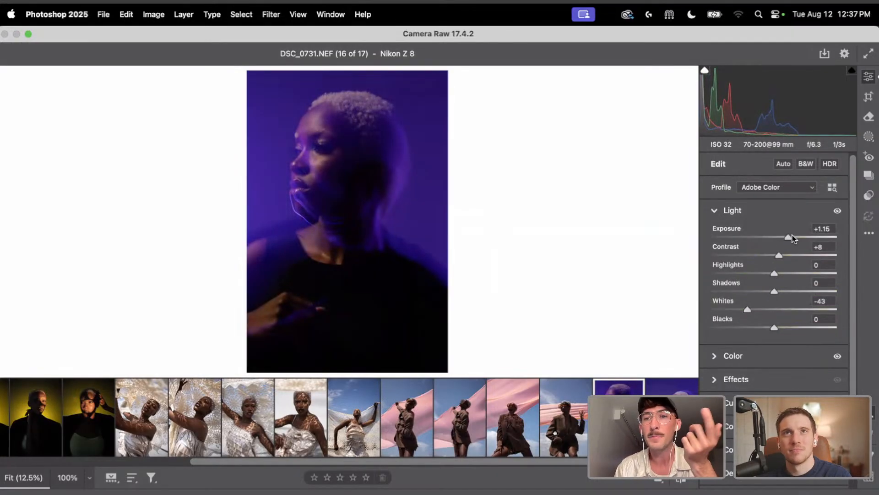
drag(791, 236, 782, 256)
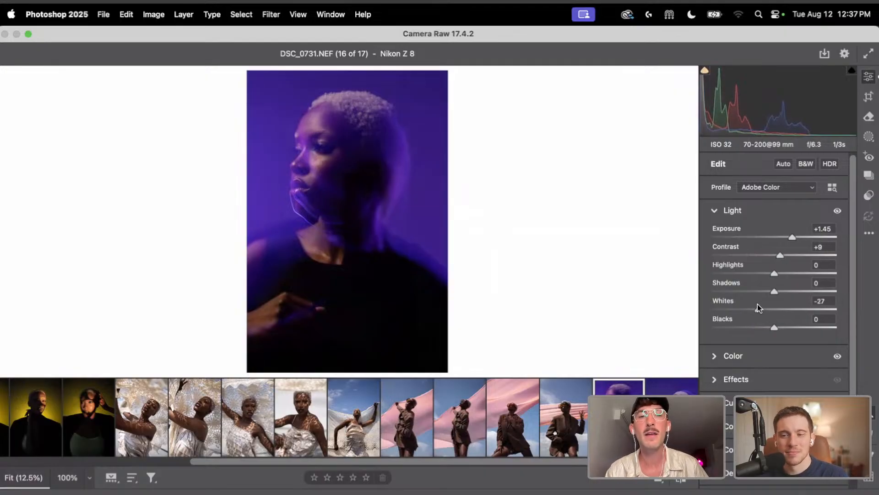
drag(759, 308, 769, 311)
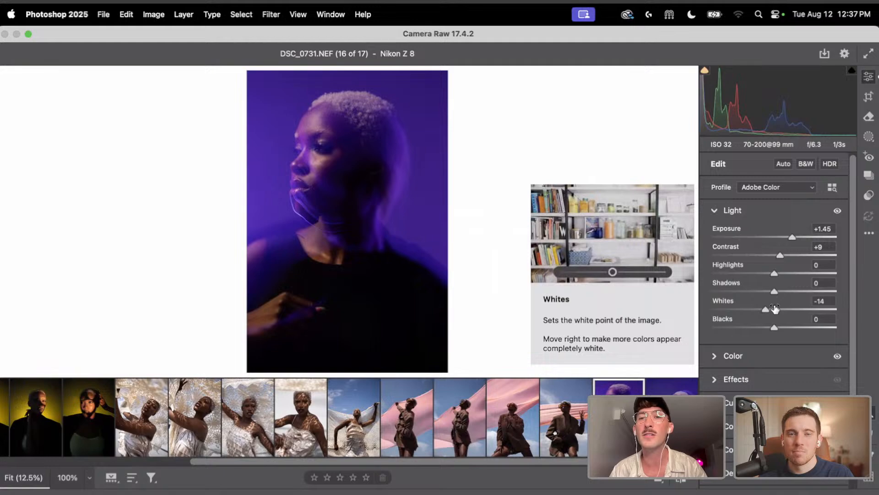
drag(766, 308, 791, 304)
Set DSC_0753.NEF's contrast to +11 and its whites to +36
click(672, 397)
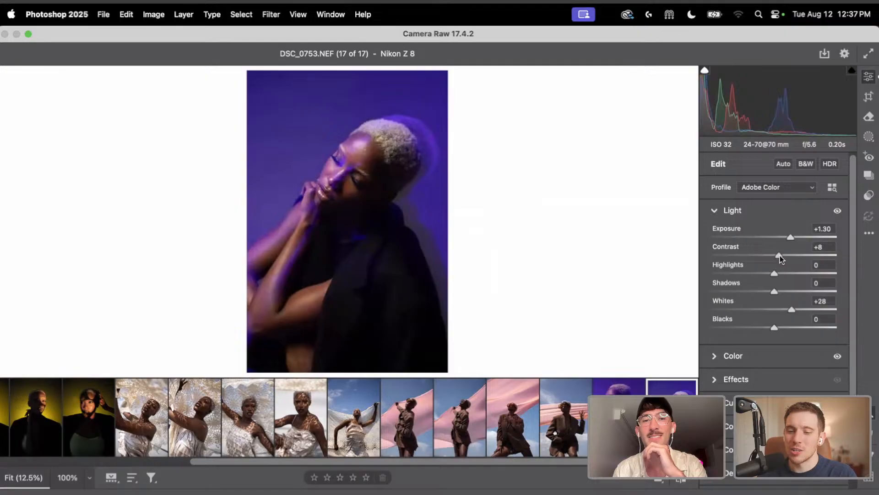
drag(780, 255, 781, 256)
drag(789, 308, 790, 310)
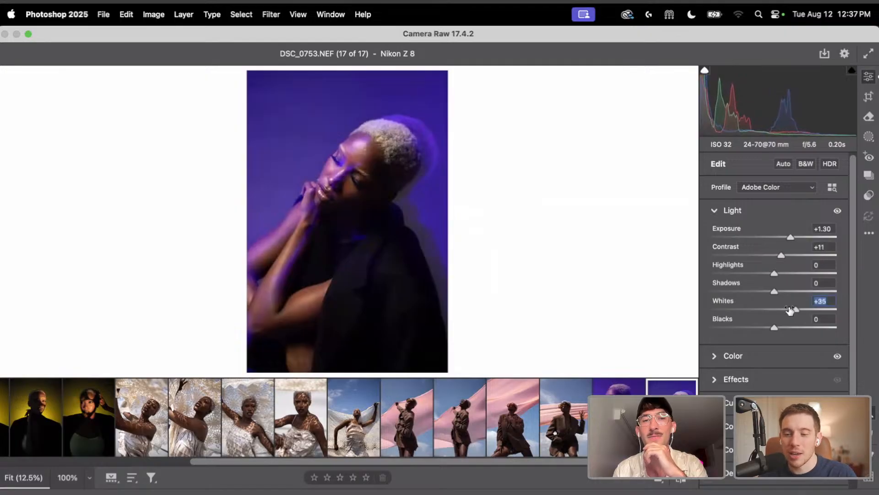
key(Up)
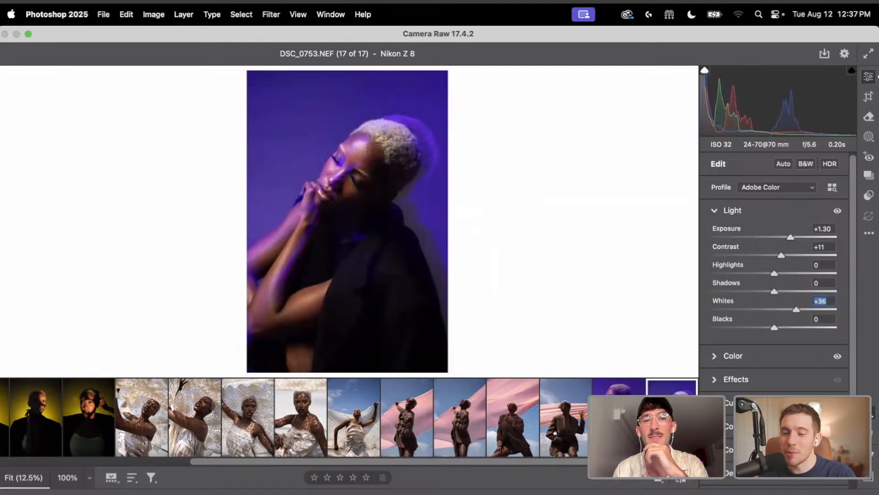
Calibrate DSC_0753.NEF with shadows tint +16, red primary hue -7 and a lower green primary hue, and compare it with DSC_0731.NEF
scroll(774, 382, down, 10)
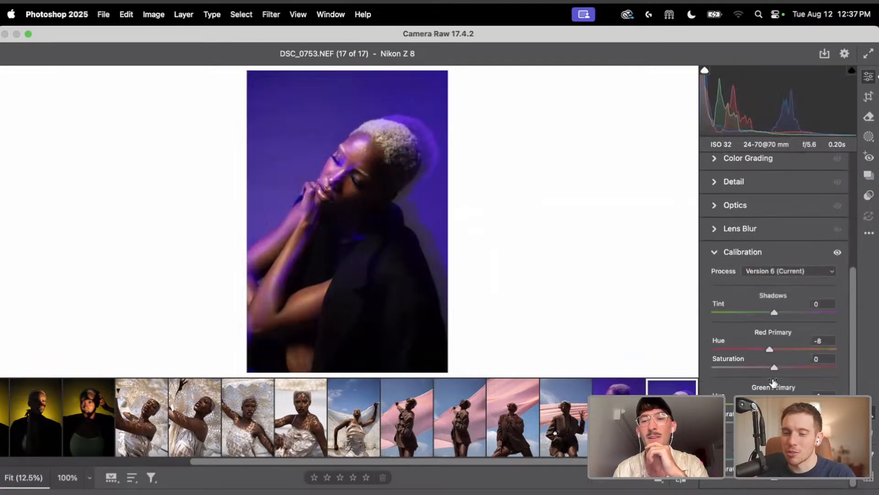
drag(768, 349, 768, 356)
drag(774, 312, 787, 343)
mouse_move(774, 404)
mouse_down()
mouse_move(760, 404)
mouse_move(769, 404)
mouse_up()
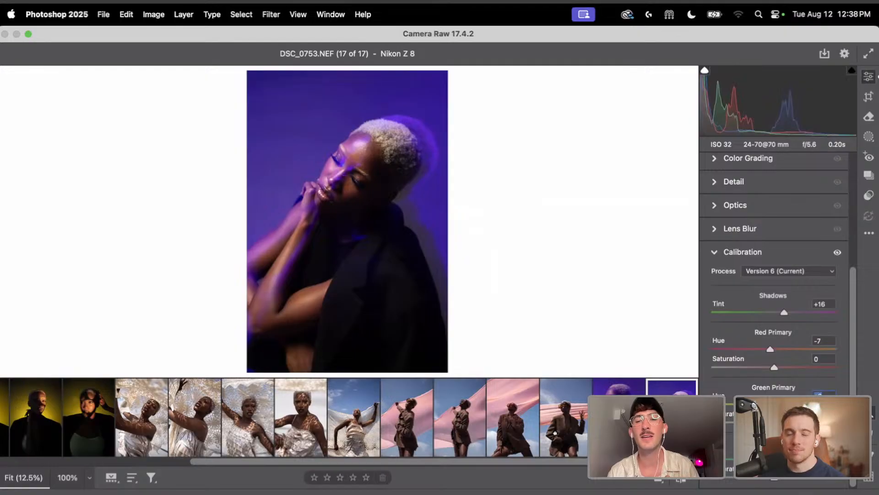
key(Left)
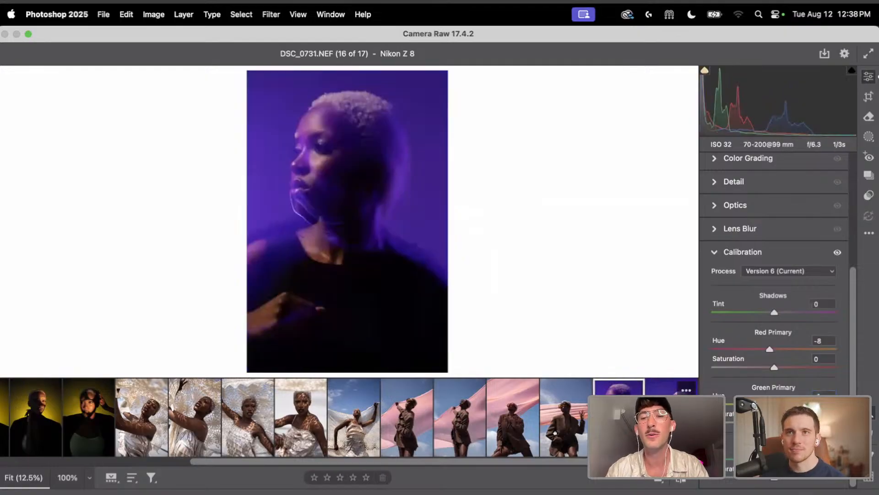
Copy the edit settings from the last filmstrip photo and paste them onto DSC_0731.NEF
click(686, 390)
click(747, 224)
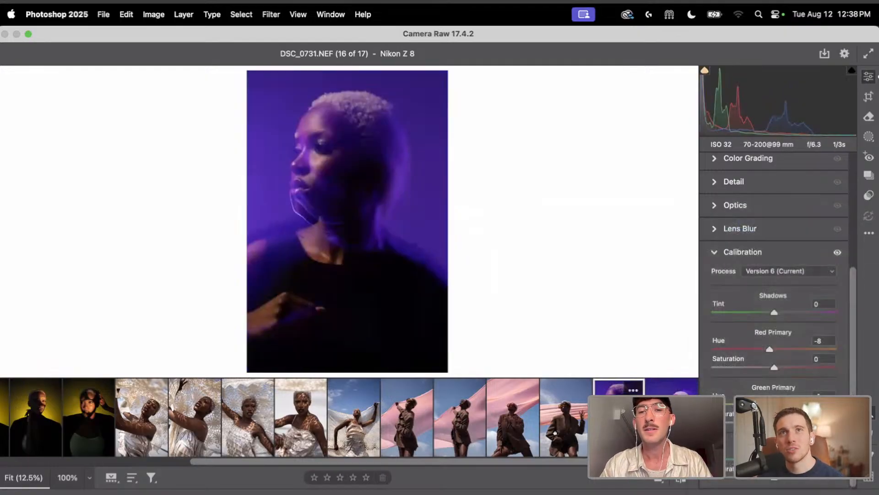
click(632, 390)
click(699, 248)
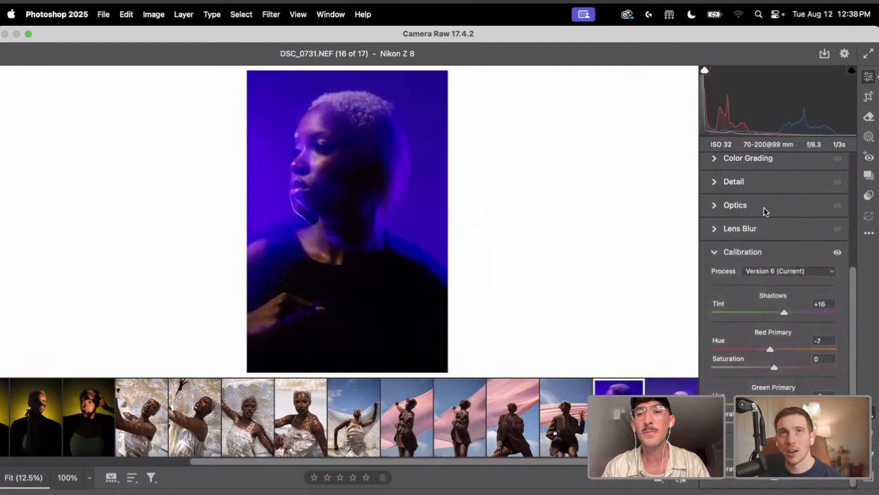
Warm up DSC_0731.NEF by setting its white balance temperature to 13750
scroll(764, 208, up, 5)
click(746, 233)
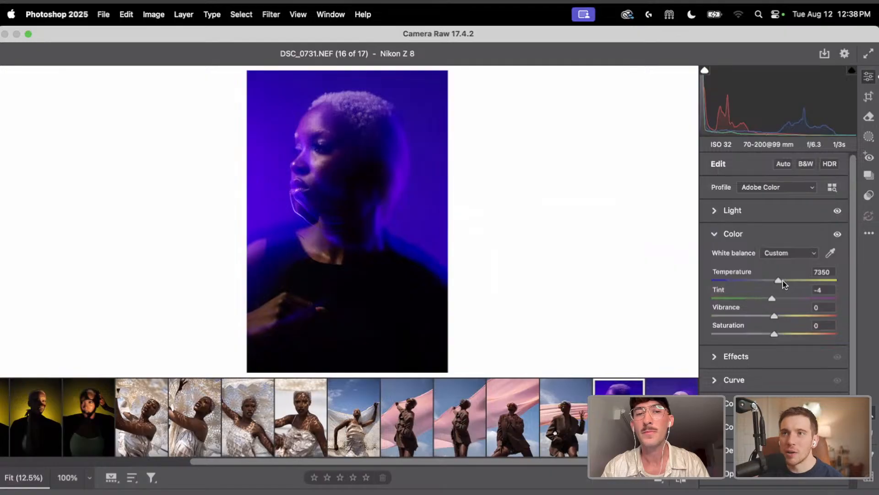
drag(782, 280, 809, 279)
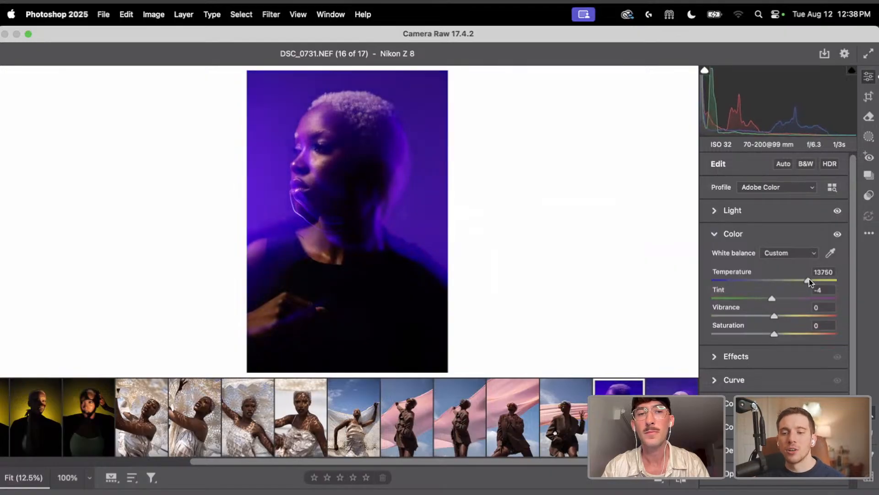
Adjust the photo's light settings to contrast -2, whites +42 and exposure +1.25
click(758, 212)
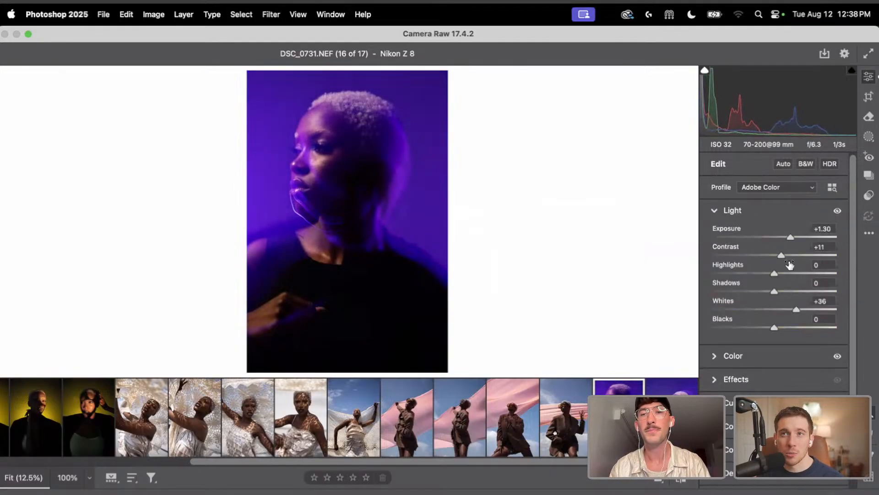
drag(781, 255, 772, 257)
drag(796, 309, 801, 307)
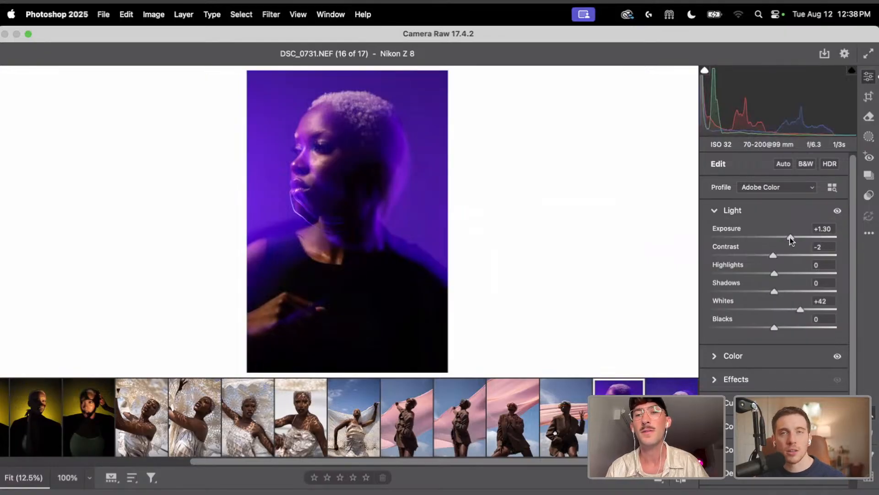
drag(790, 237, 790, 237)
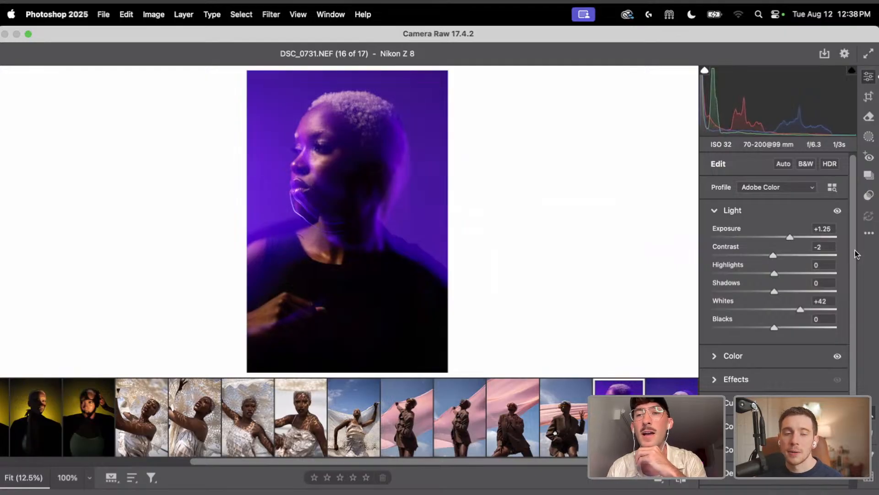
In the calibration settings, set the red primary hue to -12 and the shadows tint to +22
scroll(819, 320, down, 3)
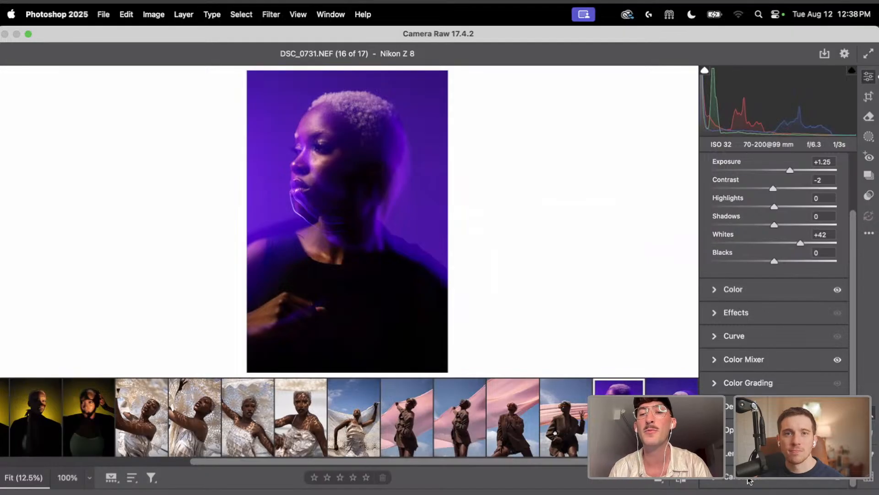
scroll(750, 480, down, 10)
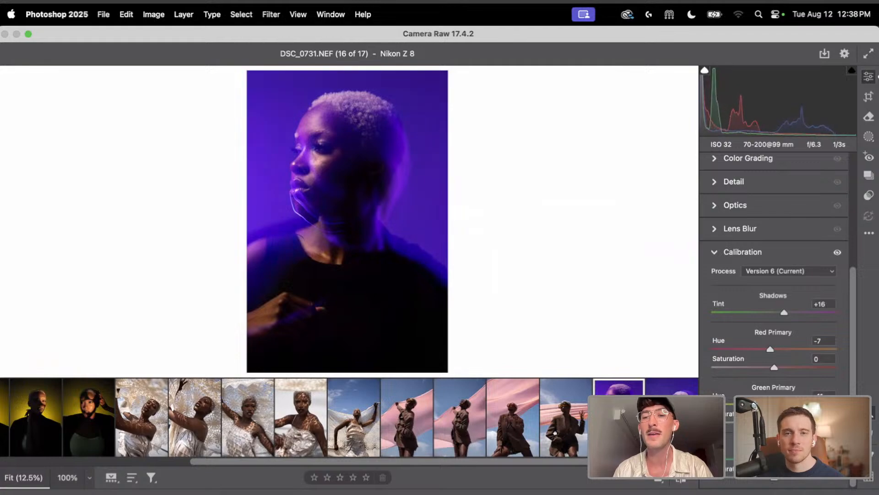
drag(770, 350, 765, 350)
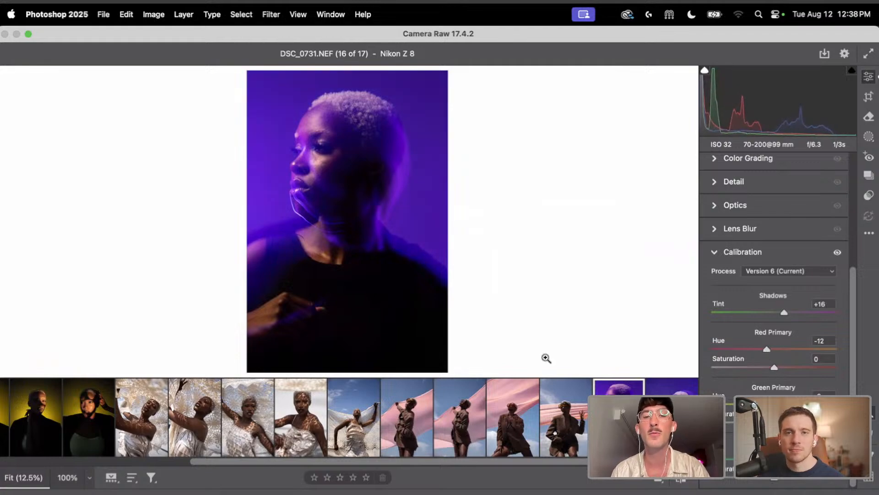
mouse_move(784, 312)
mouse_down()
mouse_move(769, 321)
mouse_move(788, 313)
mouse_up()
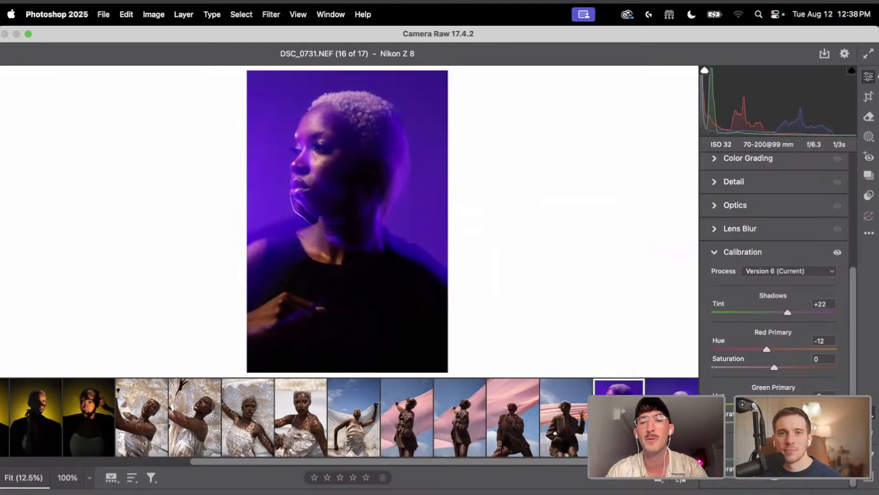
Select all 17 photos in the filmstrip, starting from the last one, DSC_0753.NEF
click(672, 408)
scroll(321, 416, left, 10)
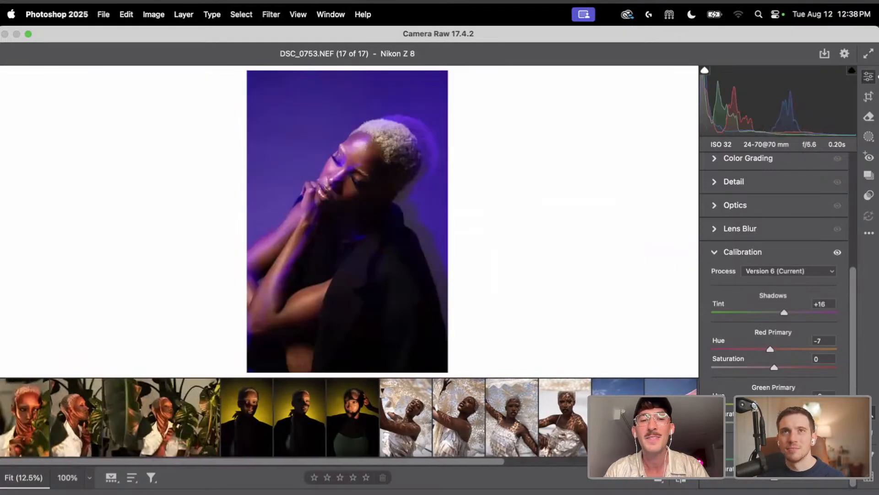
shift+click(30, 435)
scroll(320, 417, right, 8)
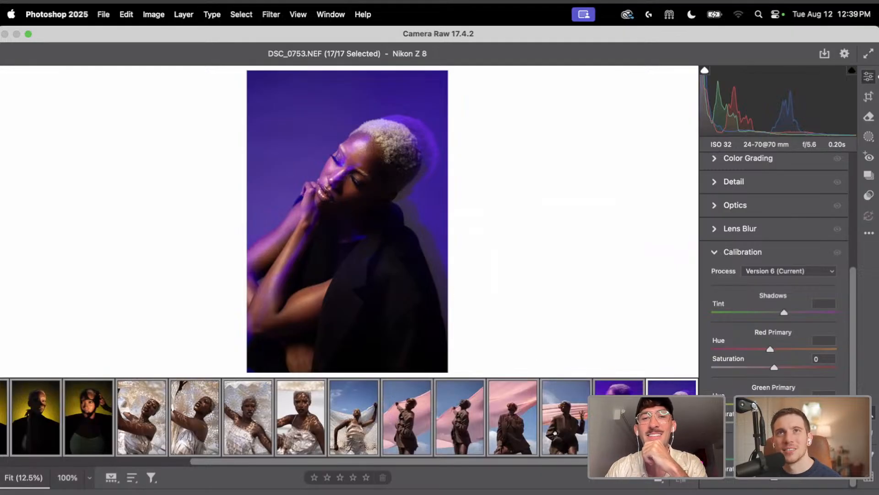
scroll(519, 430, left, 5)
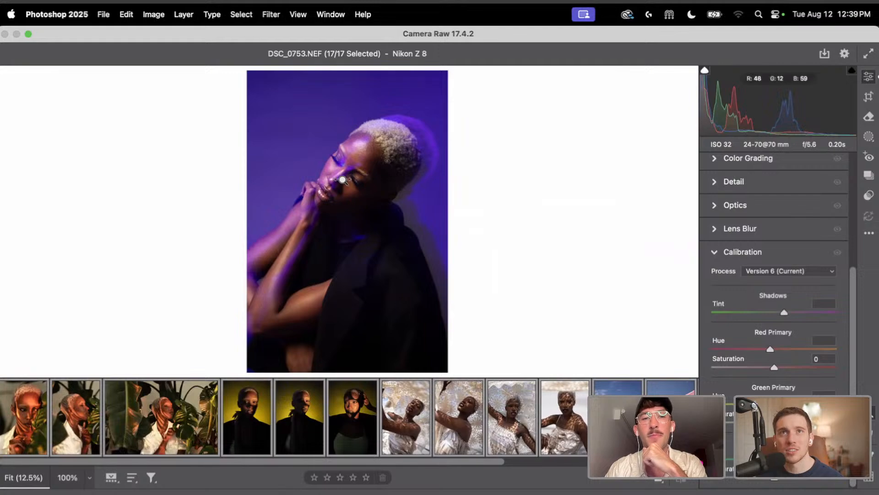
mouse_move(342, 182)
mouse_down()
mouse_move(388, 191)
mouse_move(333, 186)
mouse_up()
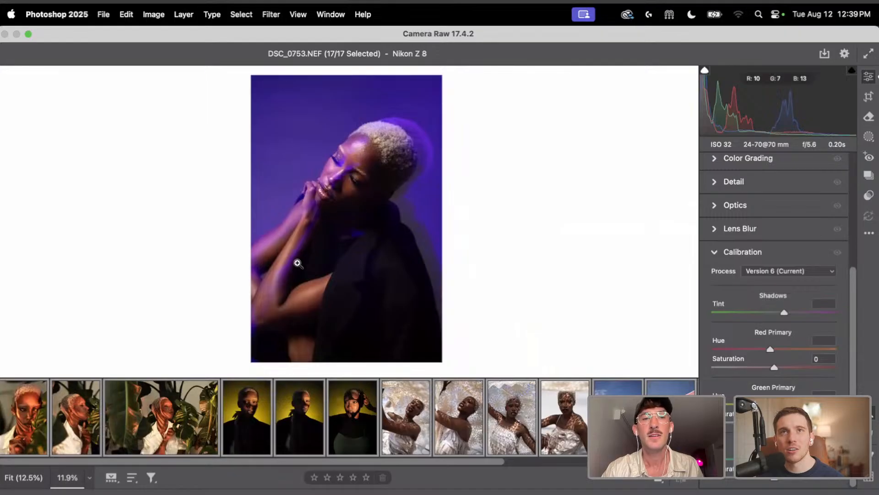
drag(297, 262, 369, 271)
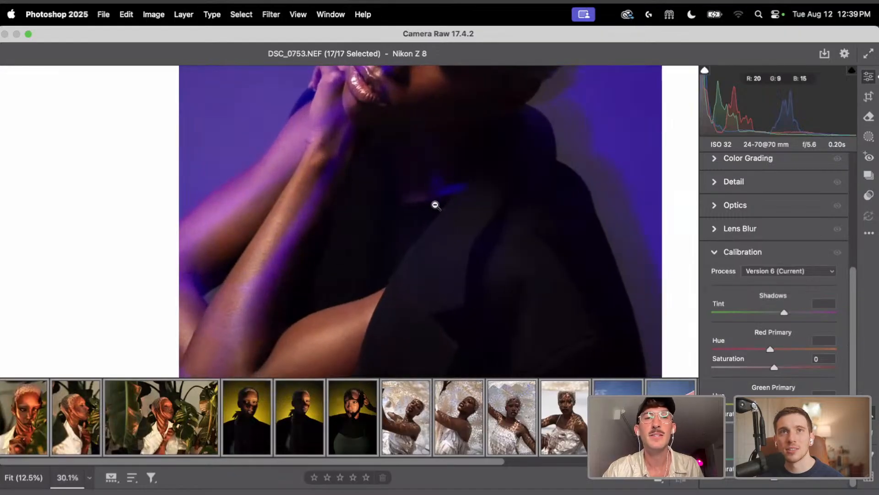
alt+click(481, 255)
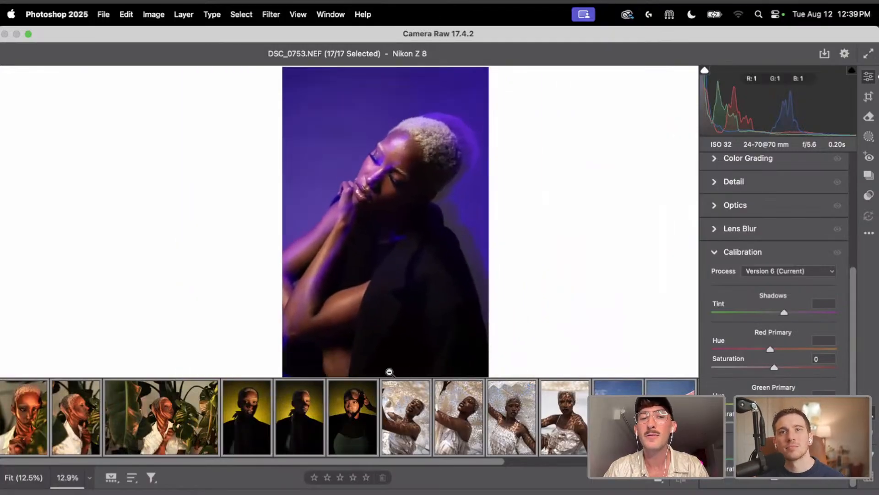
scroll(104, 423, right, 8)
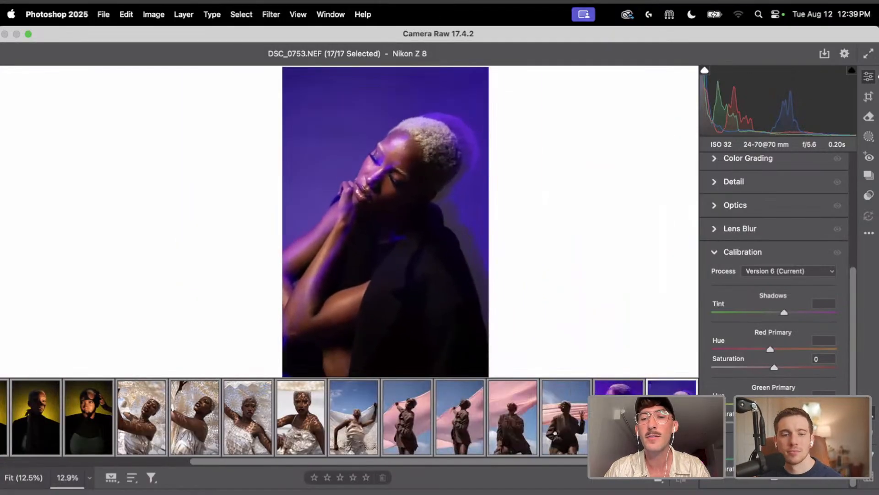
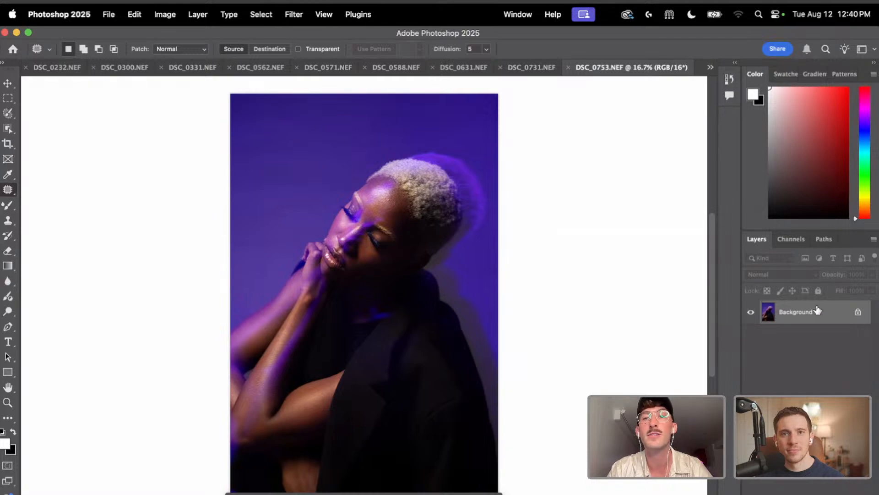
Unlock the Background layer of DSC_0753.NEF and duplicate it
click(859, 314)
right_click(816, 317)
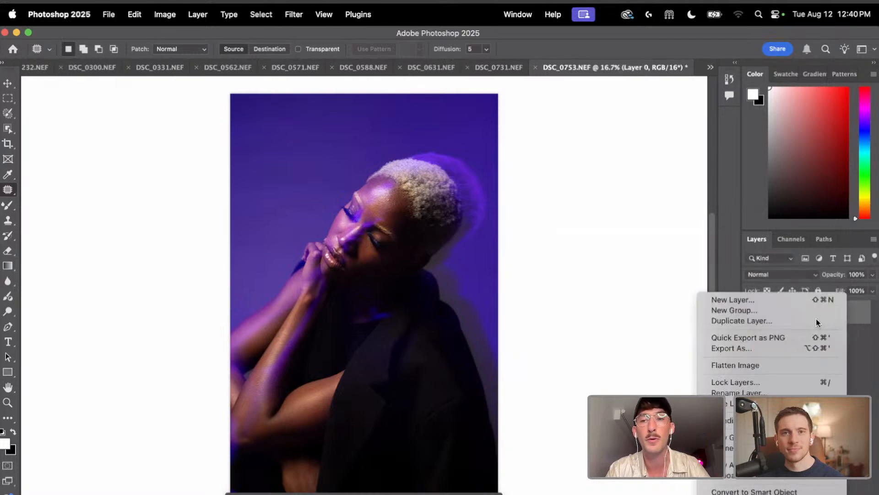
click(807, 323)
Patch a blemish on the forehead with the Patch tool and move the contextual task bar below the face
click(8, 387)
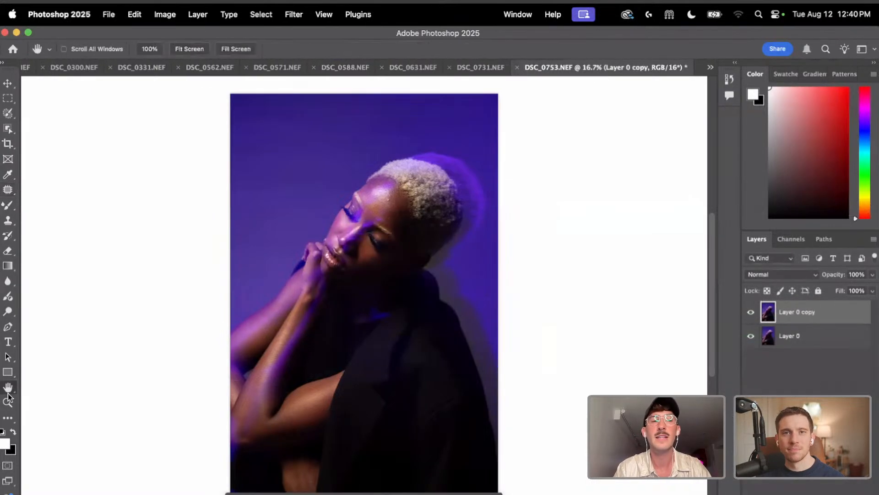
click(8, 403)
drag(381, 206, 423, 218)
click(8, 189)
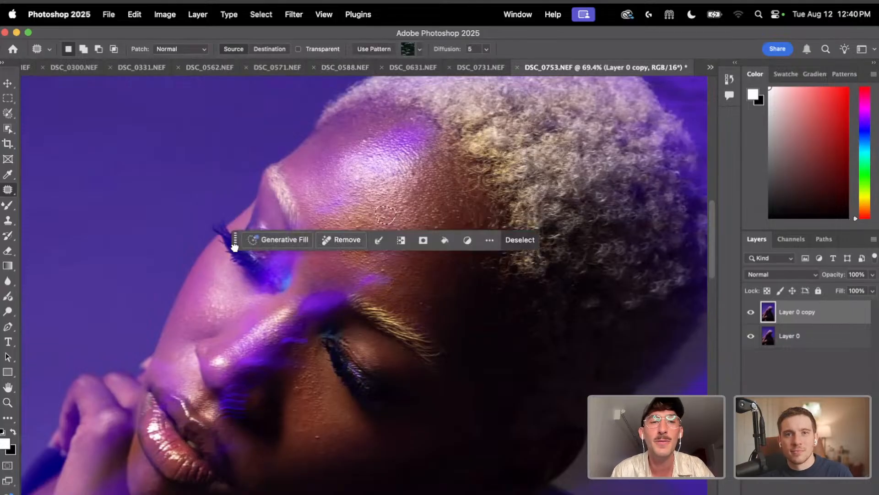
drag(243, 245, 247, 491)
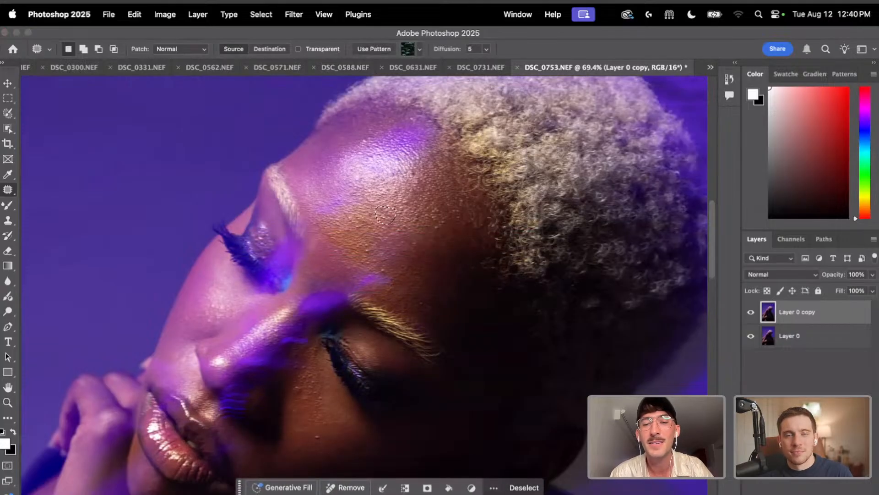
click(384, 289)
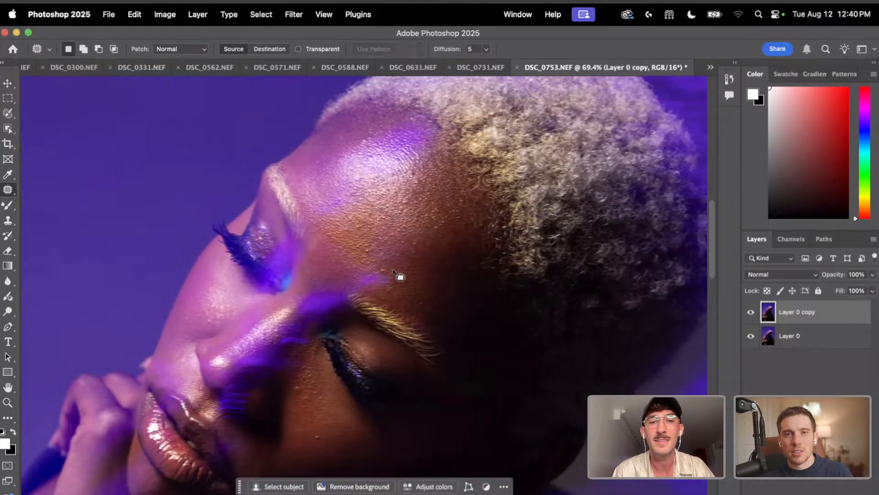
Patch the blemishes above the eyebrow, on the brightly lit cheek and beside the nose above the upper lip
drag(393, 271, 368, 262)
click(213, 301)
mouse_move(216, 318)
mouse_down()
mouse_move(202, 290)
mouse_move(216, 316)
mouse_move(189, 322)
mouse_up()
click(230, 318)
click(198, 378)
drag(196, 390, 196, 378)
drag(200, 384, 183, 373)
click(183, 373)
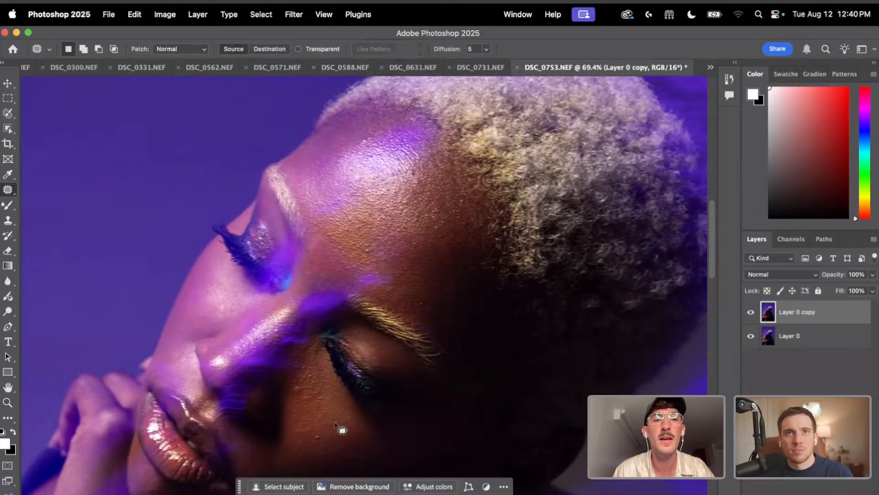
Patch the spots and bumpy skin texture on the shadowed cheek below the closed eye
drag(324, 442, 319, 444)
mouse_move(320, 440)
mouse_down()
mouse_move(305, 373)
mouse_move(316, 386)
mouse_up()
drag(310, 384, 294, 408)
click(323, 374)
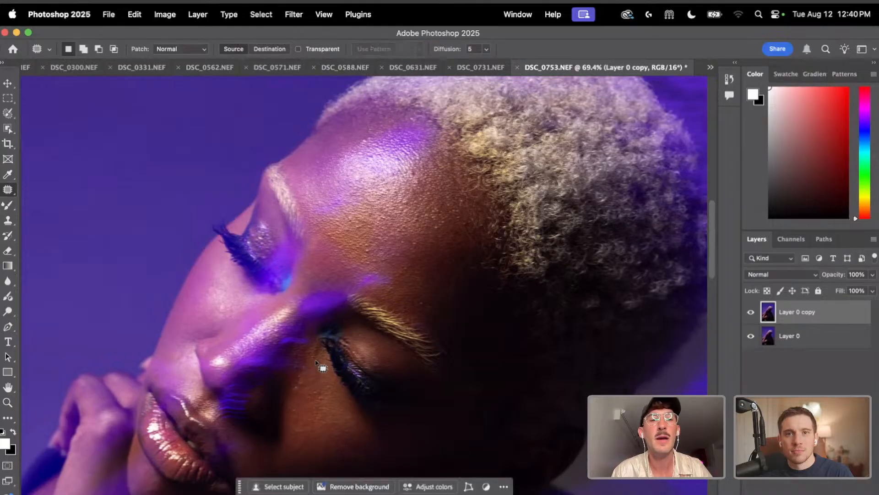
drag(316, 361, 321, 357)
mouse_move(320, 359)
mouse_down()
mouse_move(305, 378)
mouse_move(303, 409)
mouse_up()
click(305, 395)
click(320, 405)
drag(306, 412, 310, 393)
click(325, 392)
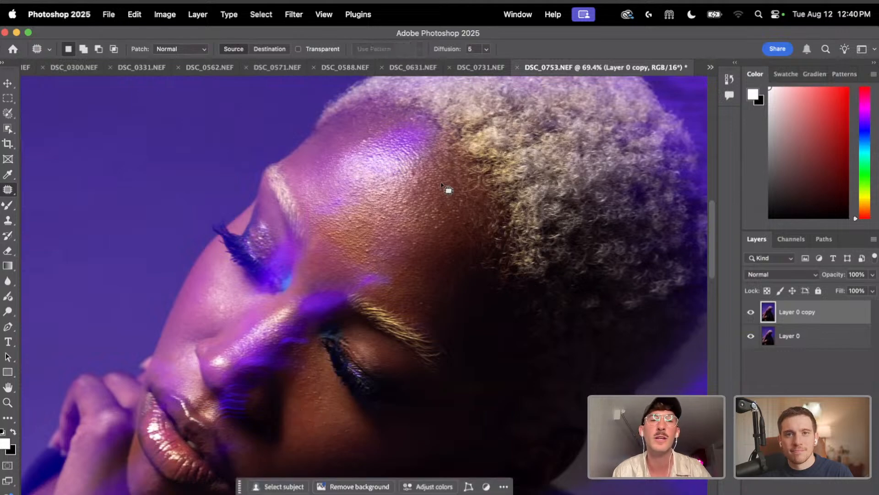
Patch the small skin spots in the bright highlight area of the forehead
drag(358, 174, 362, 177)
mouse_move(362, 180)
mouse_down()
mouse_move(374, 180)
mouse_move(357, 190)
mouse_up()
click(373, 181)
drag(357, 193, 380, 198)
click(379, 204)
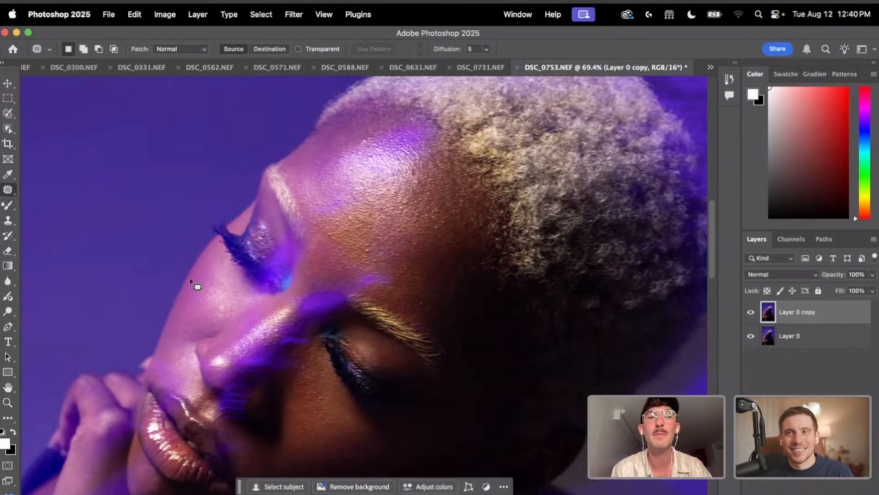
Switch to the Mixer Brush tool and set its brush size to 150 px
click(8, 205)
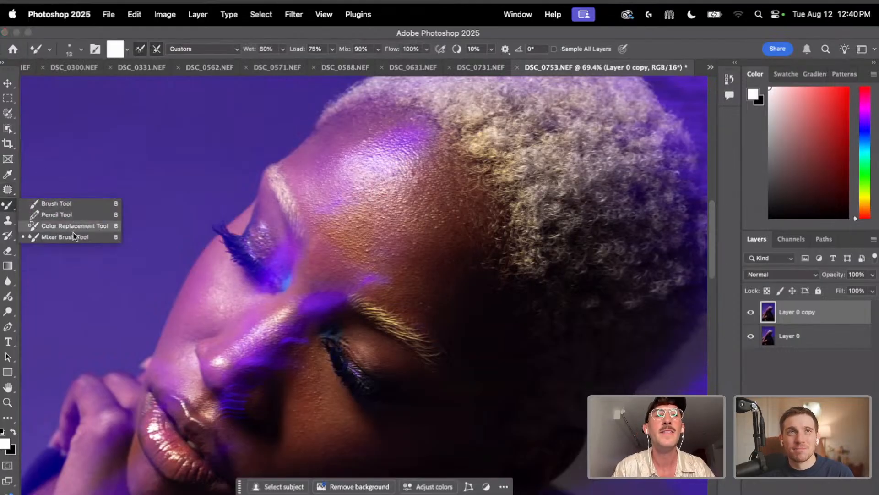
click(80, 50)
drag(108, 86, 122, 85)
click(81, 49)
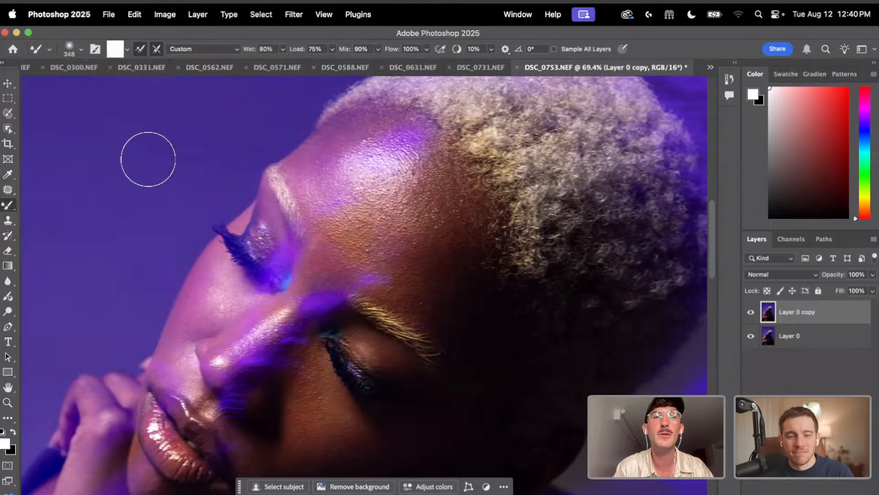
click(80, 48)
click(107, 85)
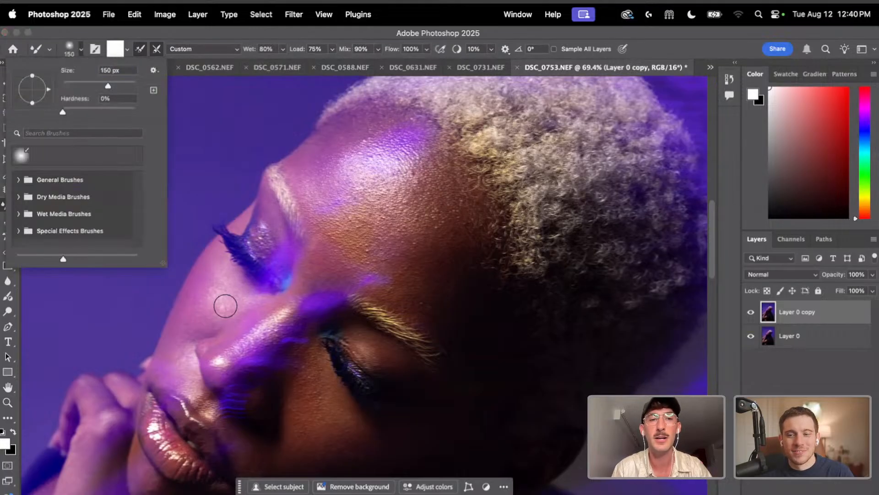
Enlarge the Mixer Brush to 182 px and blend the skin on both cheeks using tones sampled there
drag(225, 305, 216, 303)
click(82, 50)
click(113, 86)
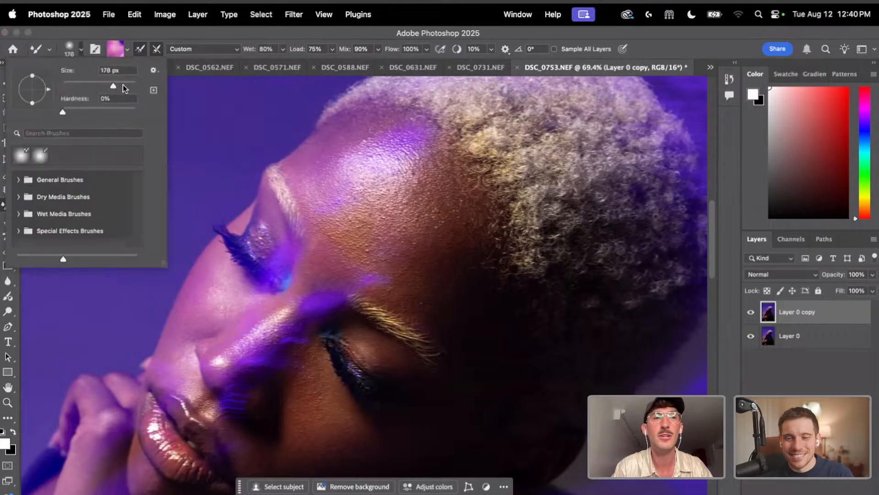
alt+click(236, 305)
alt+click(302, 367)
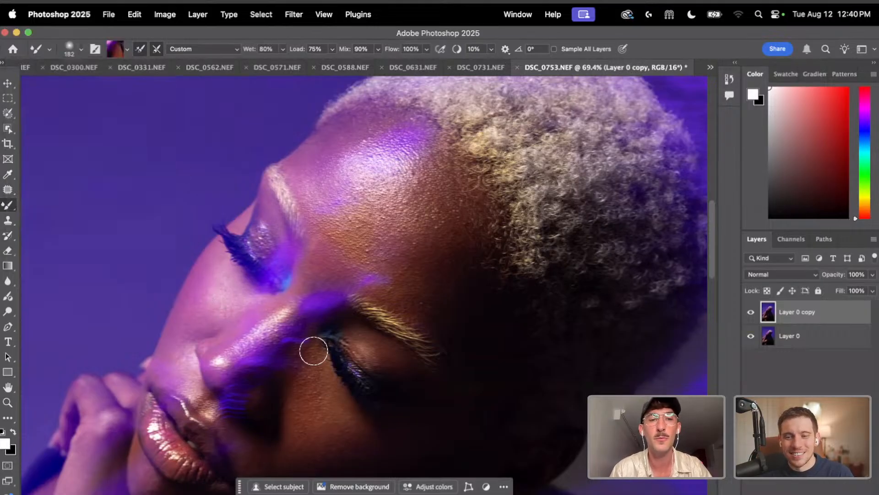
Enlarge the Mixer Brush to 284 px and blend the forehead highlight using skin tones sampled around it
alt+click(340, 264)
alt+click(365, 230)
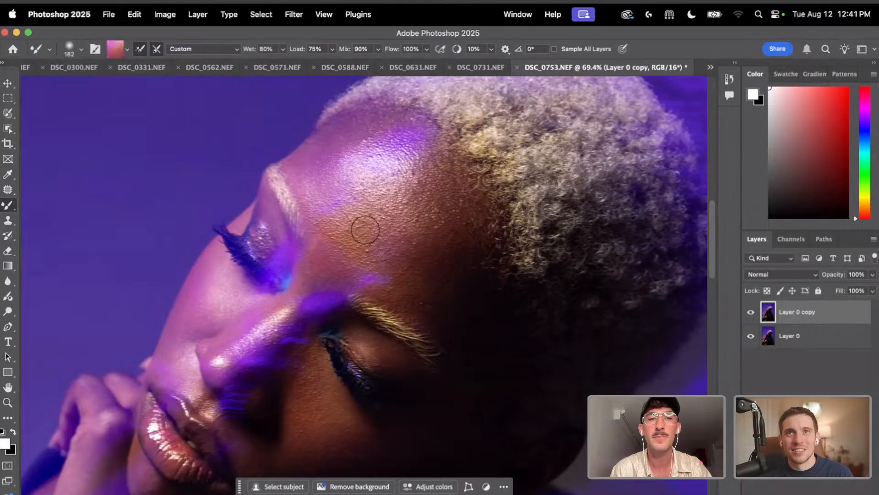
click(120, 85)
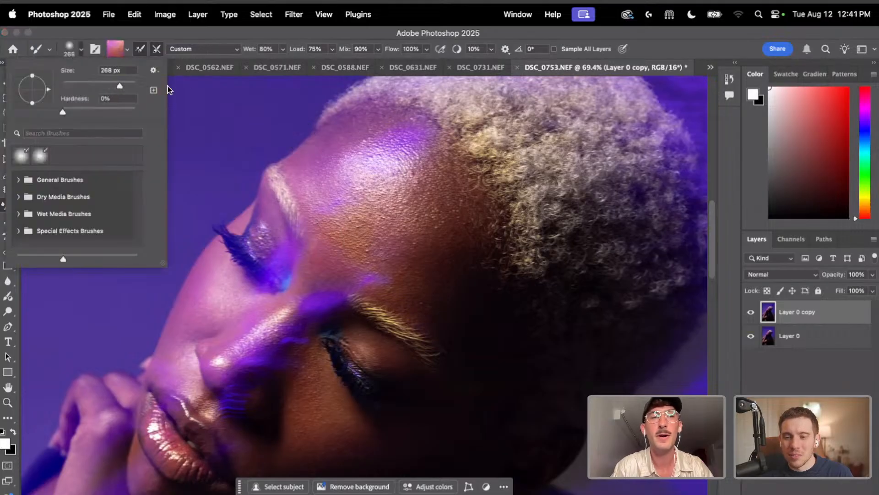
alt+click(382, 199)
drag(351, 171, 387, 175)
alt+click(414, 179)
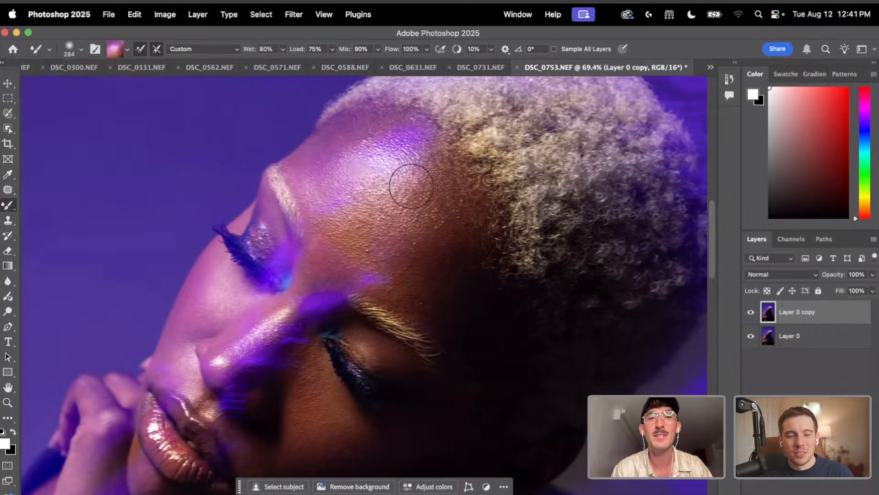
Blend the skin between the brows and along the bridge of the nose using tones sampled there
alt+click(376, 277)
alt+click(253, 335)
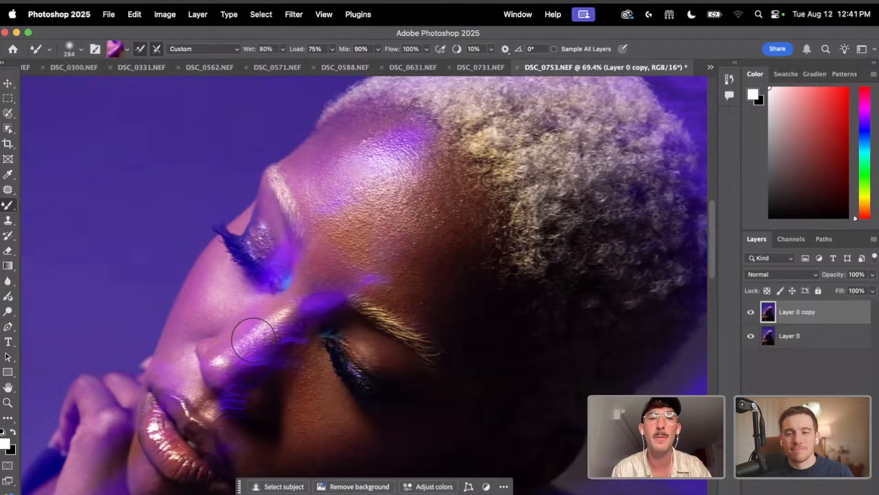
alt+click(284, 304)
Smooth the middle and shadowed edge of the forehead and the lit cheek with tones sampled from each area
scroll(346, 238, down, 5)
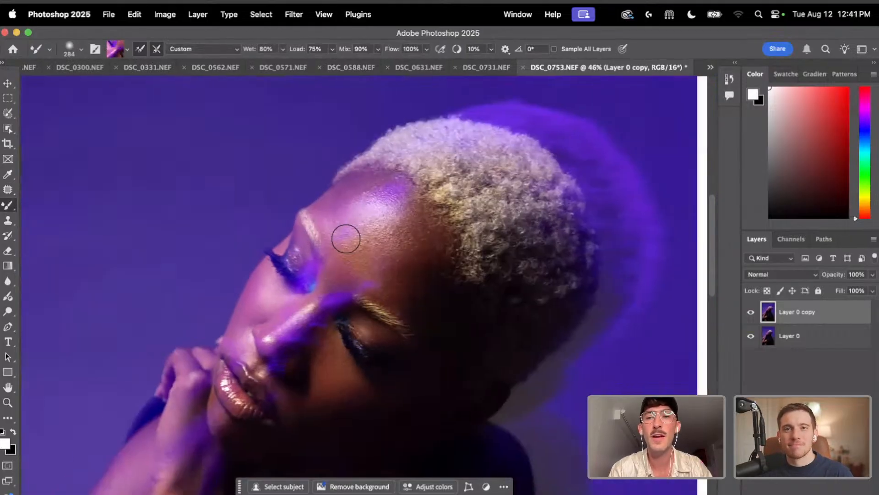
scroll(350, 229, up, 3)
scroll(351, 229, up, 2)
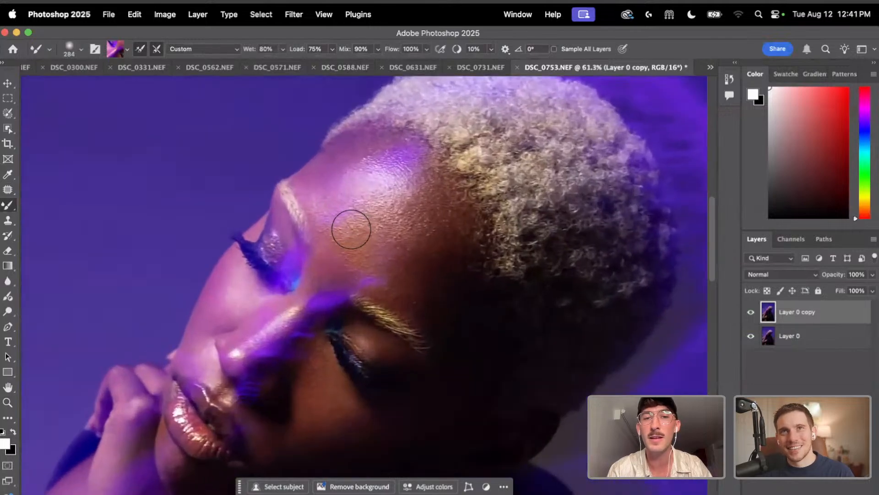
alt+click(402, 204)
alt+click(380, 226)
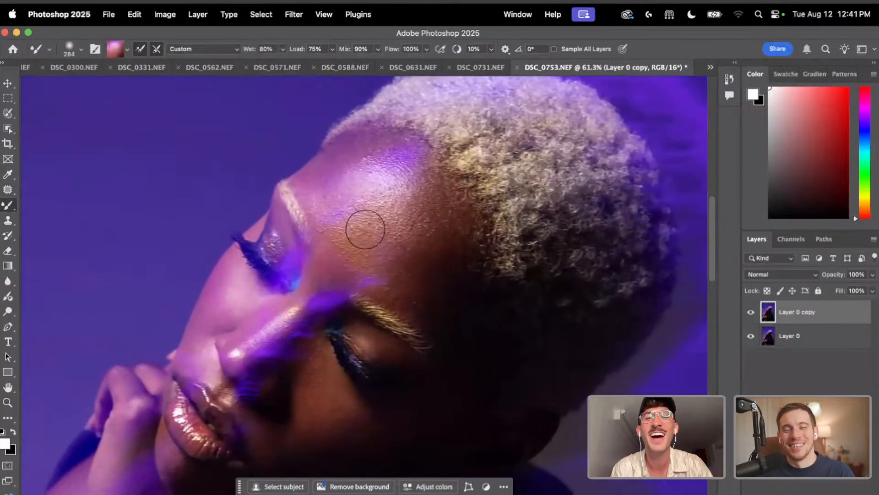
alt+click(436, 236)
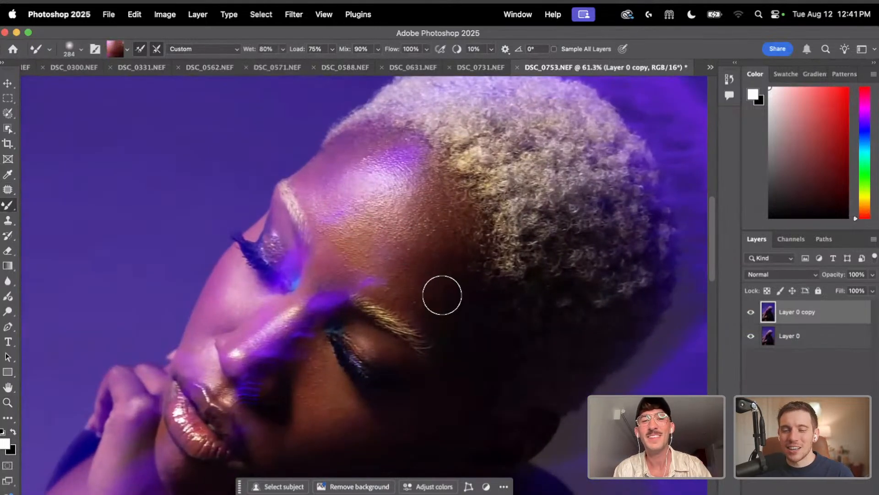
alt+click(245, 312)
Duplicate the retouched Layer 0 copy layer, keeping the default name
scroll(352, 348, down, 3)
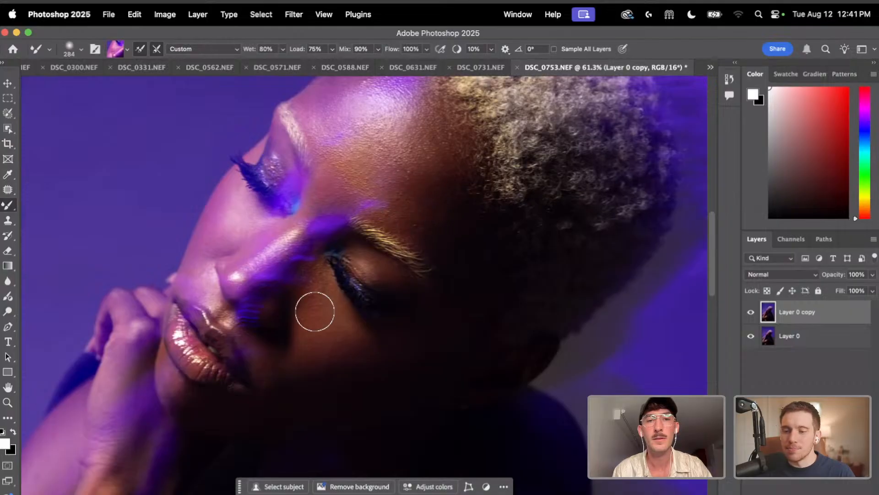
scroll(354, 216, up, 2)
scroll(354, 216, down, 6)
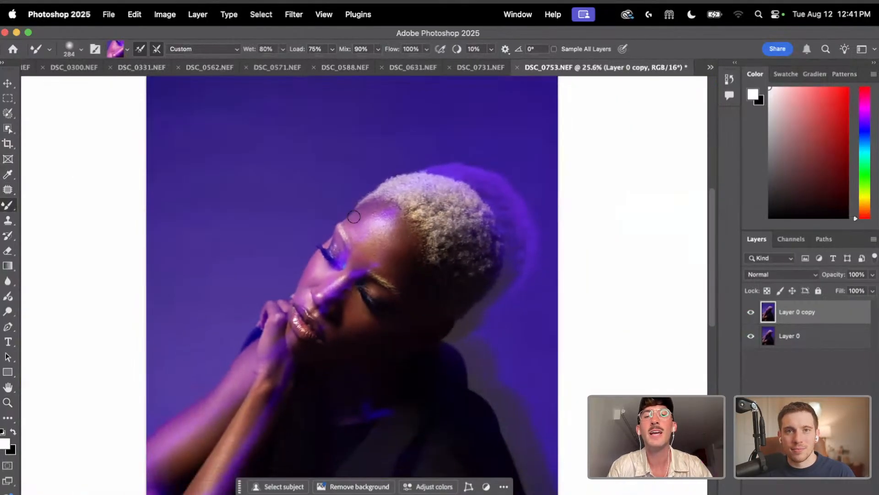
scroll(354, 216, down, 2)
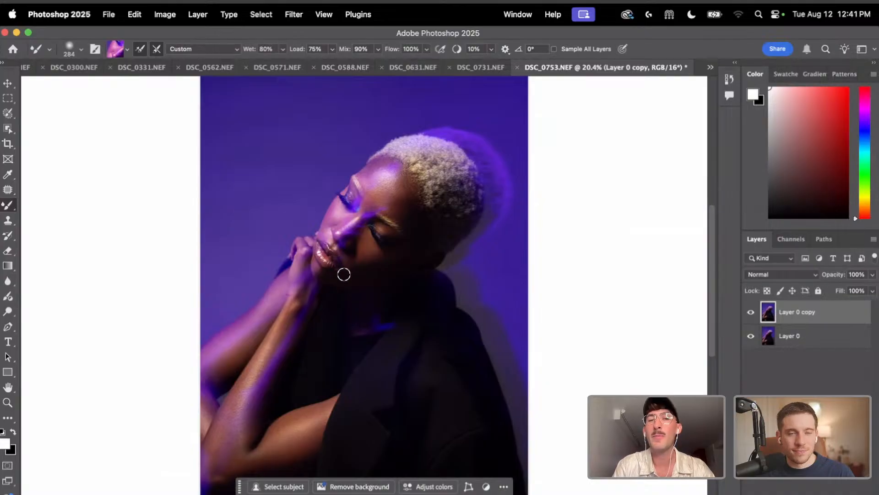
scroll(344, 274, up, 1)
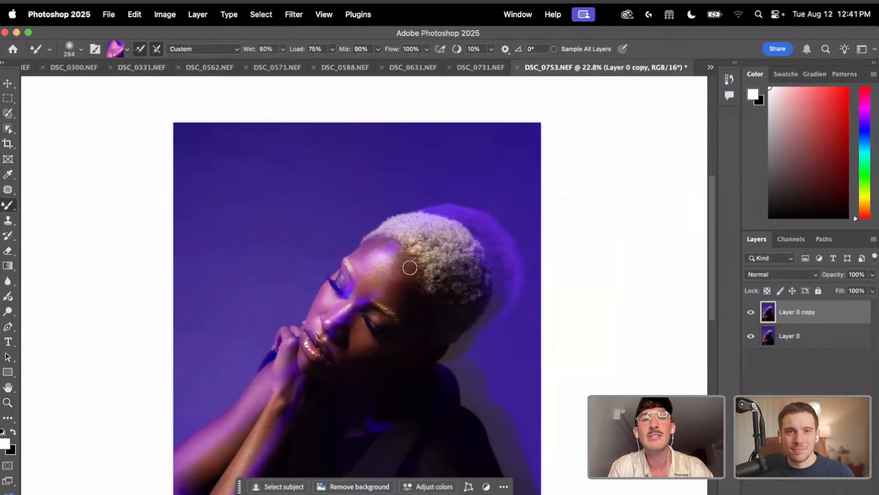
scroll(410, 267, down, 2)
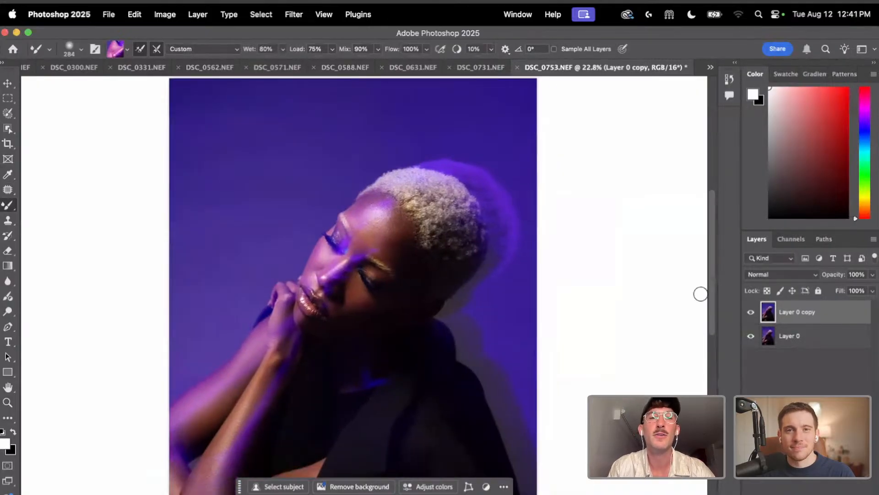
right_click(825, 312)
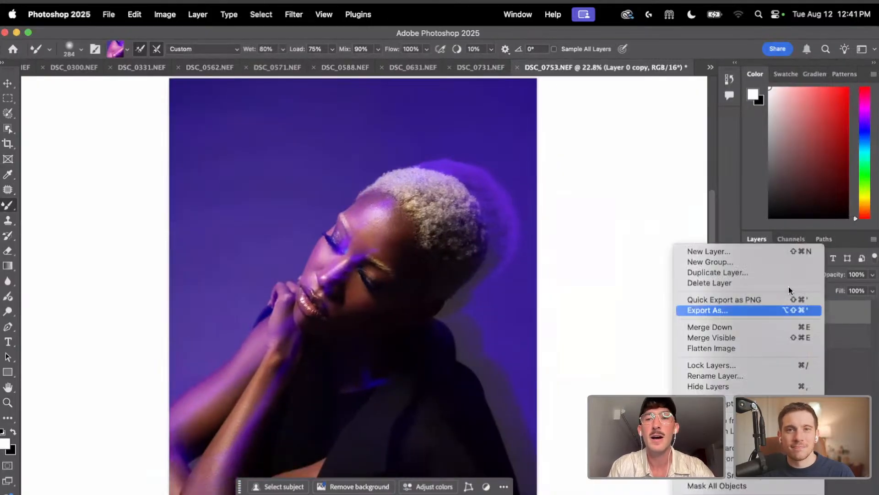
click(788, 273)
key(Return)
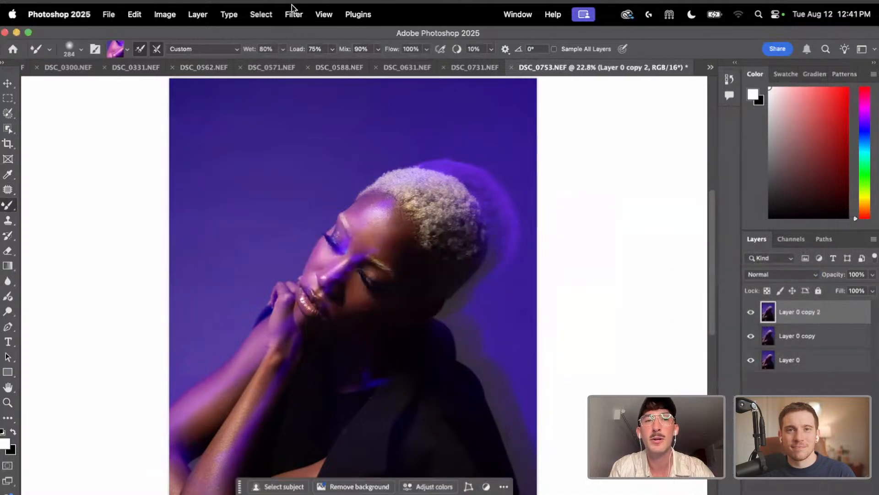
Apply the Median noise filter to the Layer 0 copy 2 layer with a radius of 196 pixels
click(293, 14)
mouse_move(364, 158)
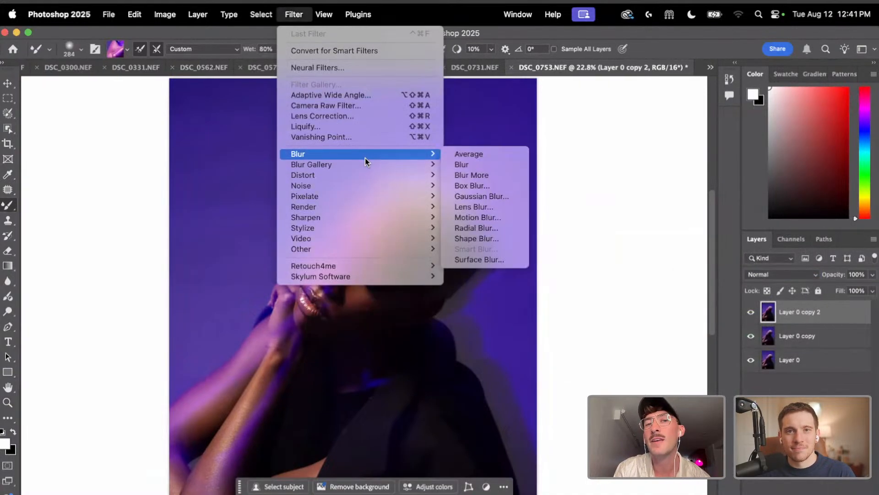
mouse_move(364, 227)
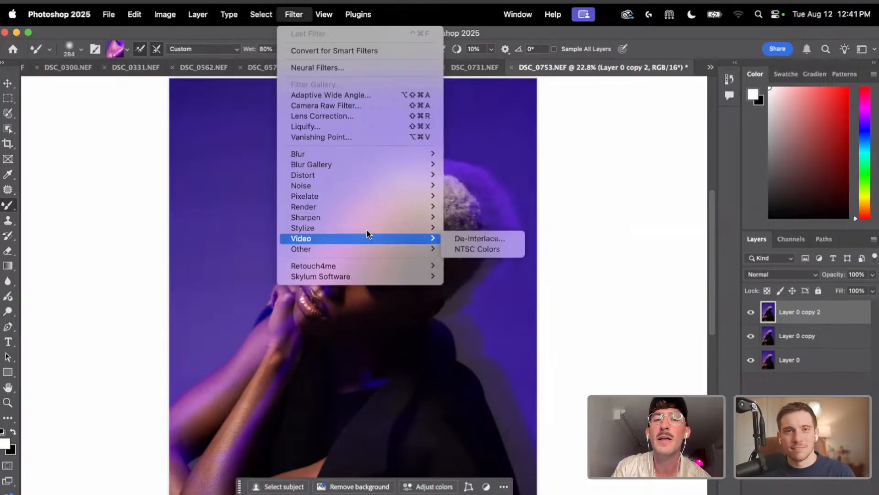
mouse_move(367, 187)
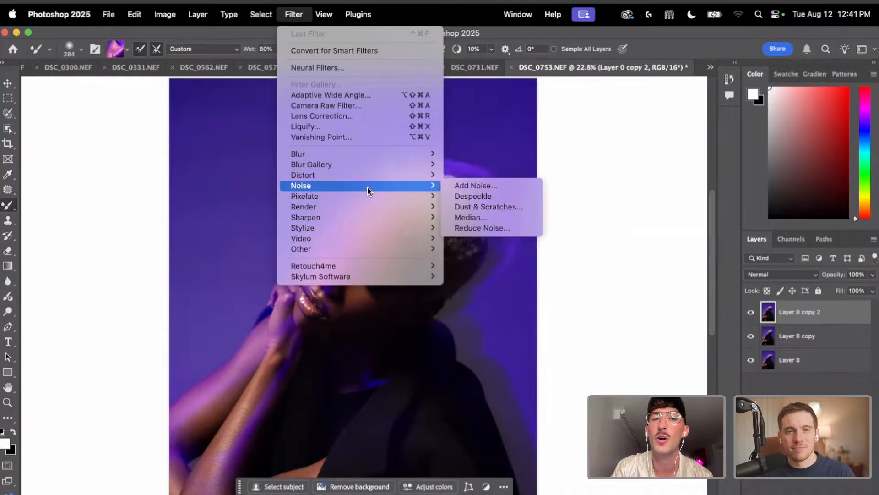
click(465, 217)
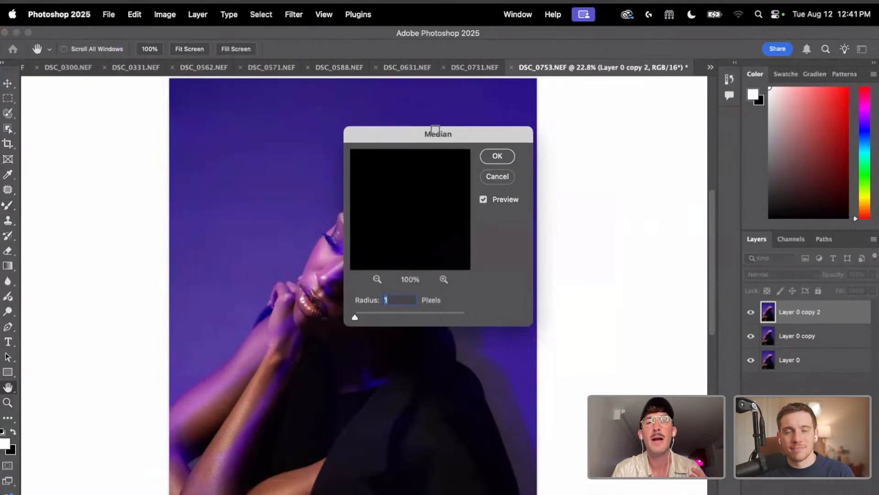
drag(414, 134, 693, 123)
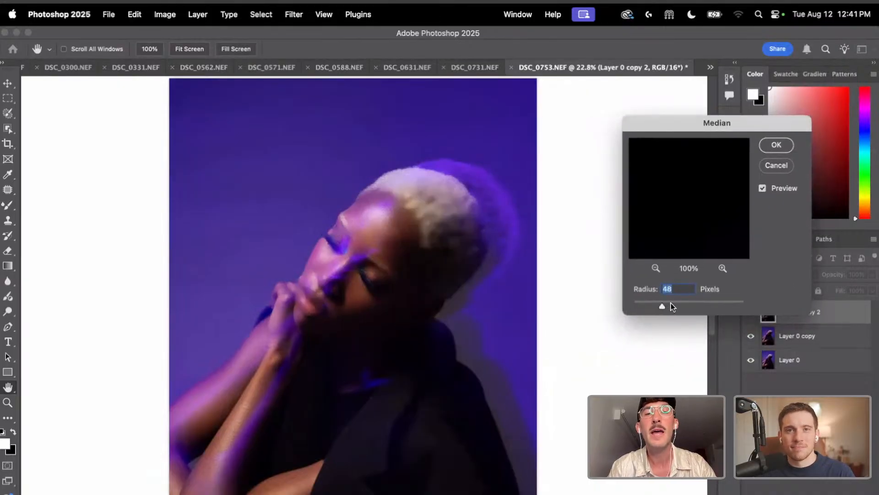
click(704, 305)
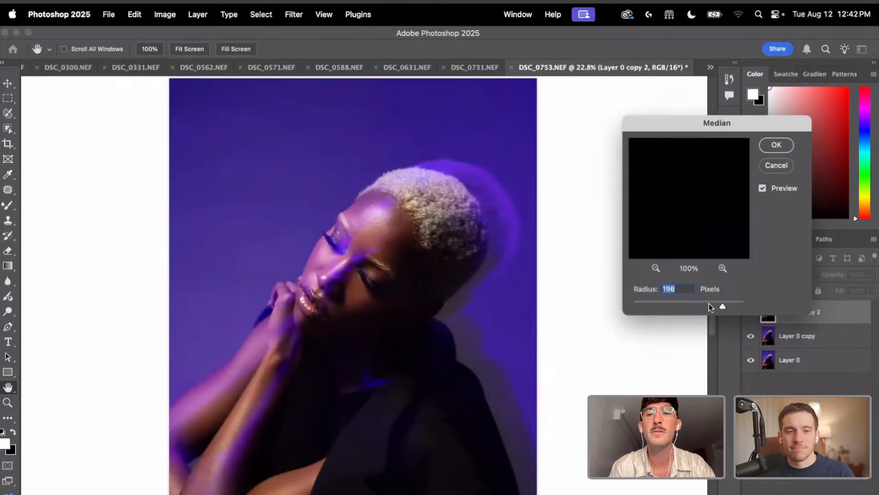
click(778, 144)
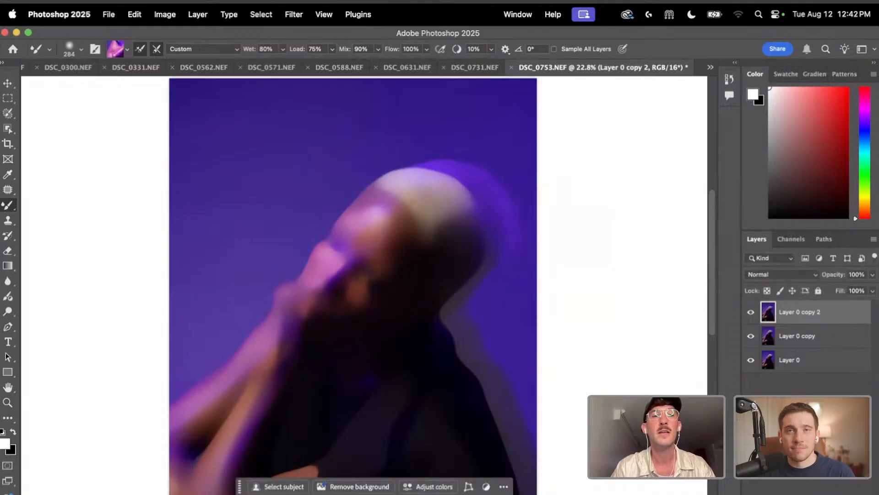
Switch to the Eraser tool with a soft brush of 0% hardness and 1760 px size
key(e)
click(75, 51)
drag(97, 111, 62, 111)
click(128, 85)
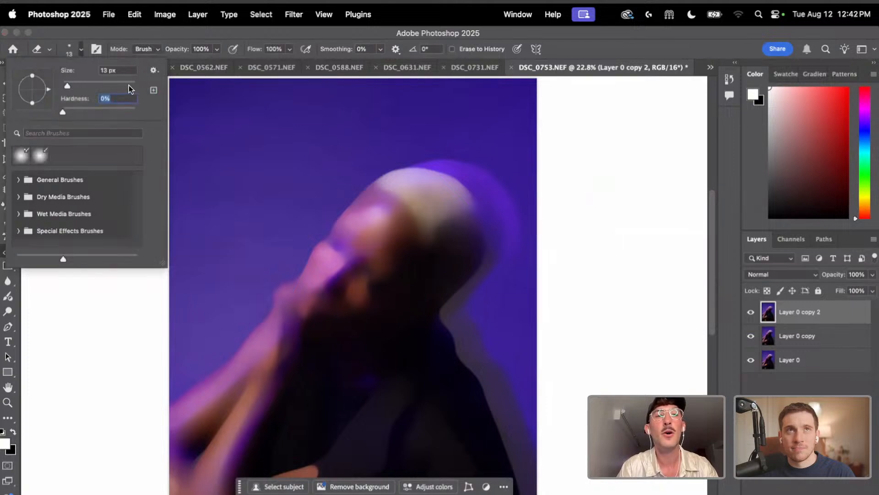
drag(130, 85, 131, 85)
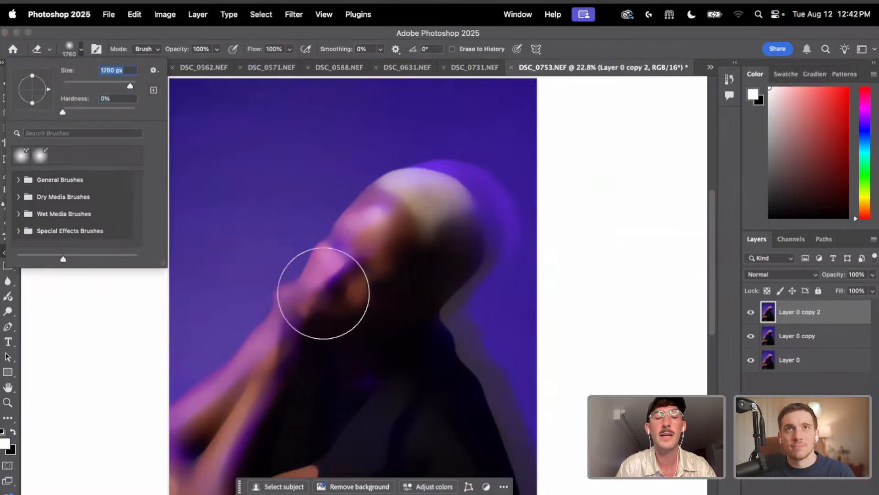
Erase the blurred layer over the woman's head, arms and body, checking the erased area with both lower layers temporarily hidden
mouse_move(337, 291)
mouse_down()
mouse_move(297, 368)
mouse_move(280, 359)
mouse_move(208, 436)
mouse_move(336, 278)
mouse_move(409, 260)
mouse_move(450, 232)
mouse_move(454, 279)
mouse_move(493, 253)
mouse_move(431, 270)
mouse_move(460, 314)
mouse_move(449, 296)
mouse_move(477, 364)
mouse_move(469, 342)
mouse_move(482, 413)
mouse_move(481, 386)
mouse_move(562, 341)
mouse_move(469, 337)
mouse_move(519, 383)
mouse_move(453, 403)
mouse_move(473, 456)
mouse_move(454, 401)
mouse_move(433, 446)
mouse_move(394, 314)
mouse_move(277, 299)
mouse_move(295, 301)
mouse_move(402, 241)
mouse_move(305, 284)
mouse_move(266, 412)
mouse_move(267, 314)
mouse_move(280, 380)
mouse_move(292, 378)
mouse_move(249, 278)
mouse_move(232, 318)
mouse_up()
scroll(527, 339, down, 3)
click(751, 360)
scroll(569, 265, up, 4)
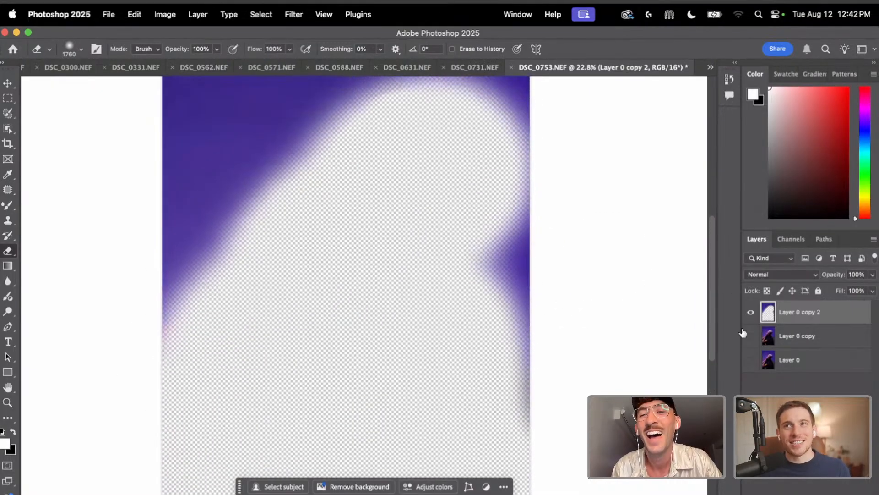
click(751, 336)
click(752, 360)
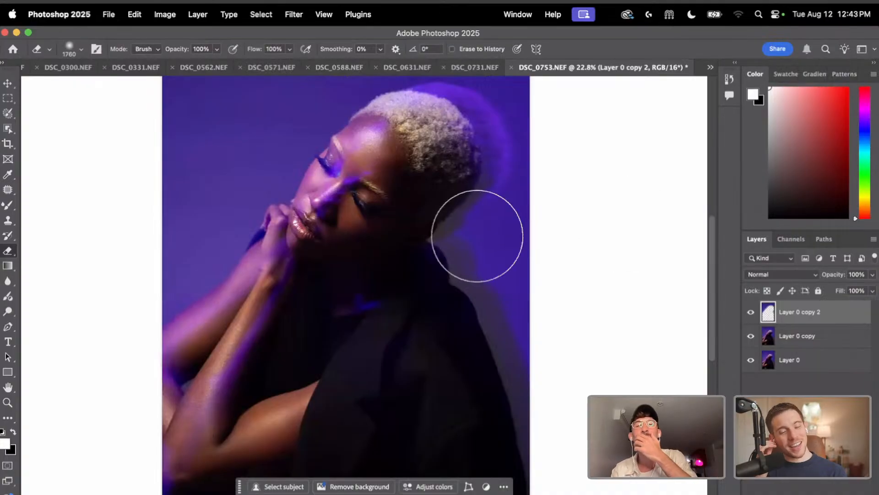
Compare the backdrop with the Layer 0 copy 2 layer hidden and shown, and examine the whole portrait
scroll(477, 236, up, 1)
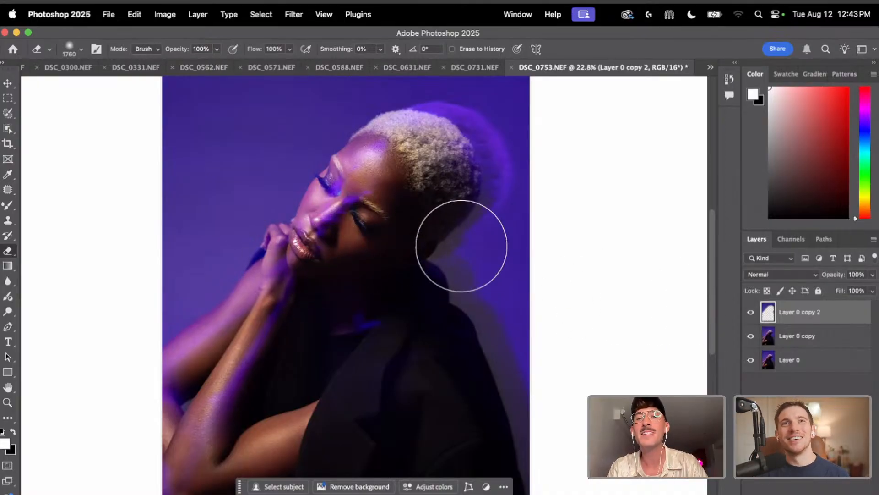
scroll(463, 173, up, 2)
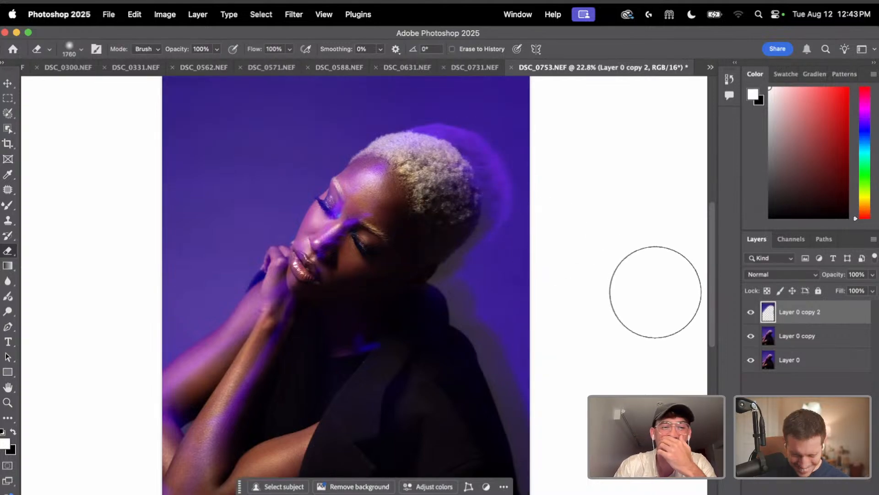
scroll(511, 260, up, 4)
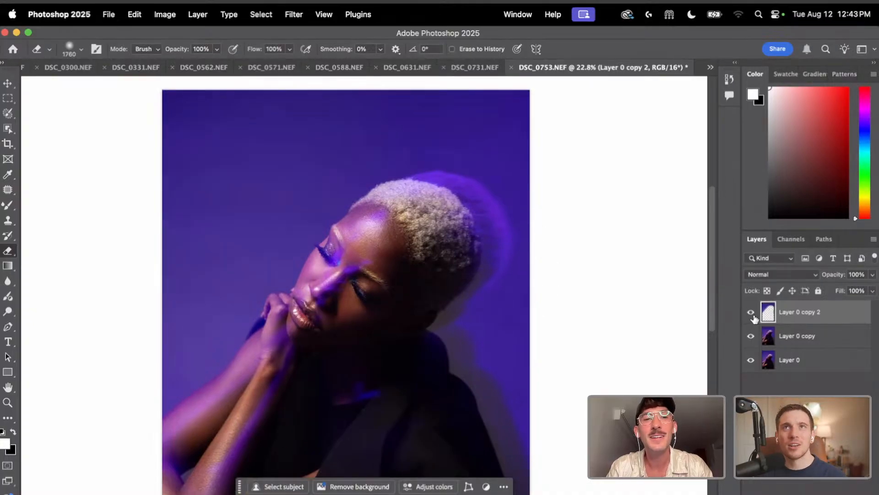
scroll(265, 207, up, 3)
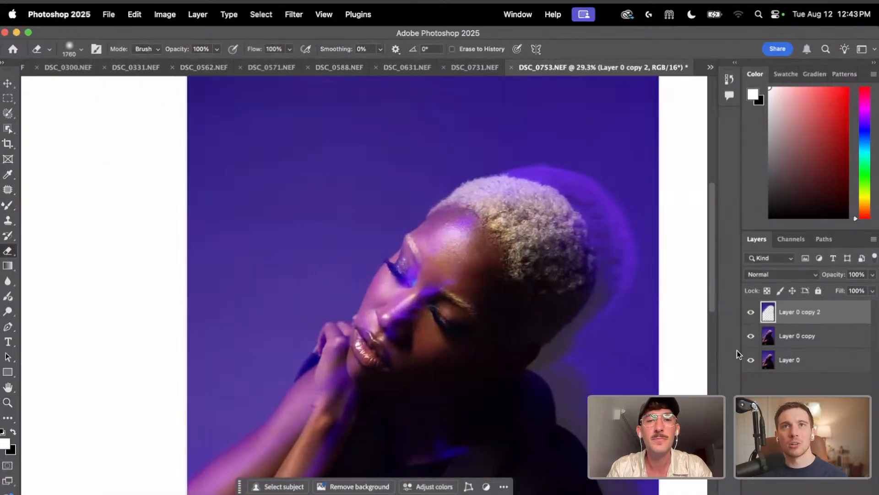
click(751, 313)
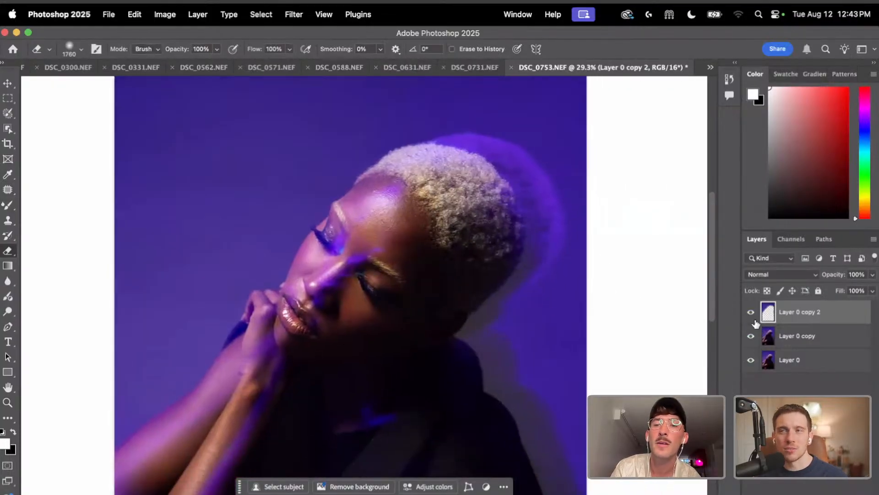
click(752, 314)
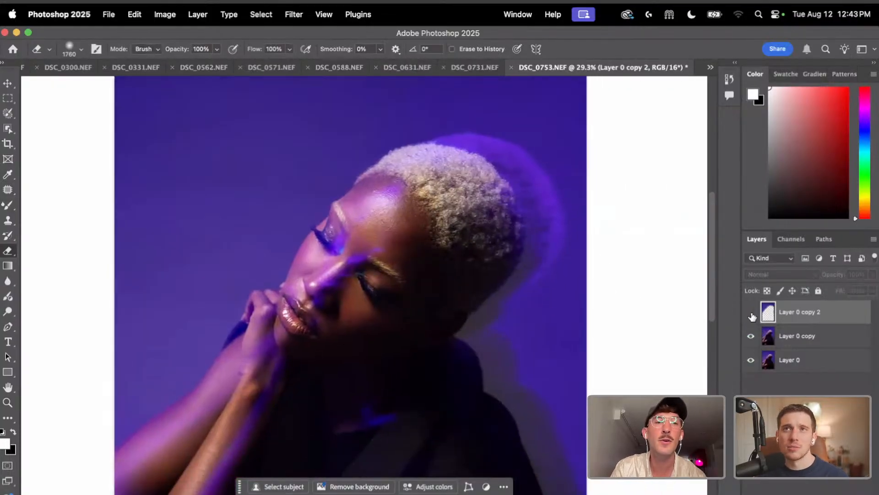
scroll(323, 191, up, 3)
scroll(323, 191, up, 2)
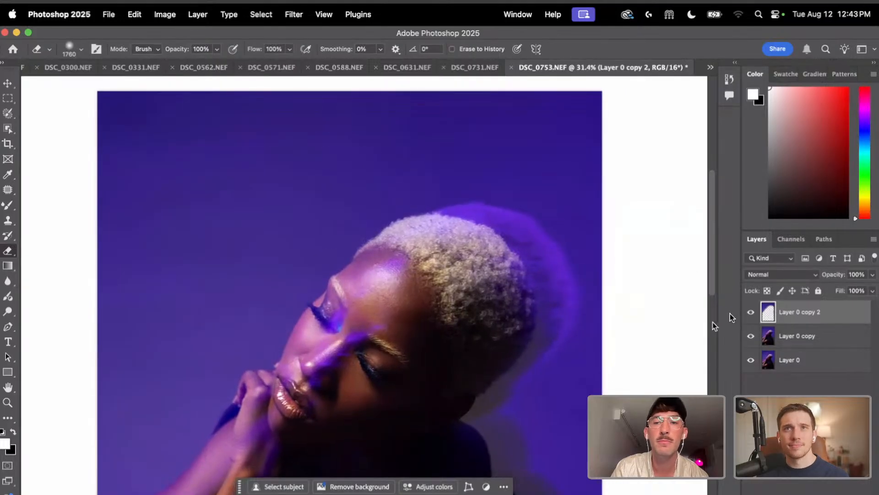
scroll(408, 264, down, 3)
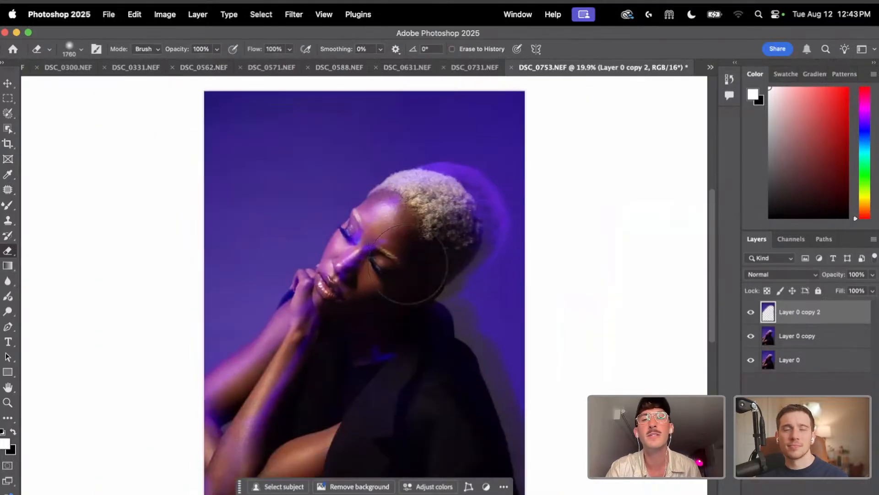
scroll(463, 298, down, 1)
scroll(463, 298, down, 2)
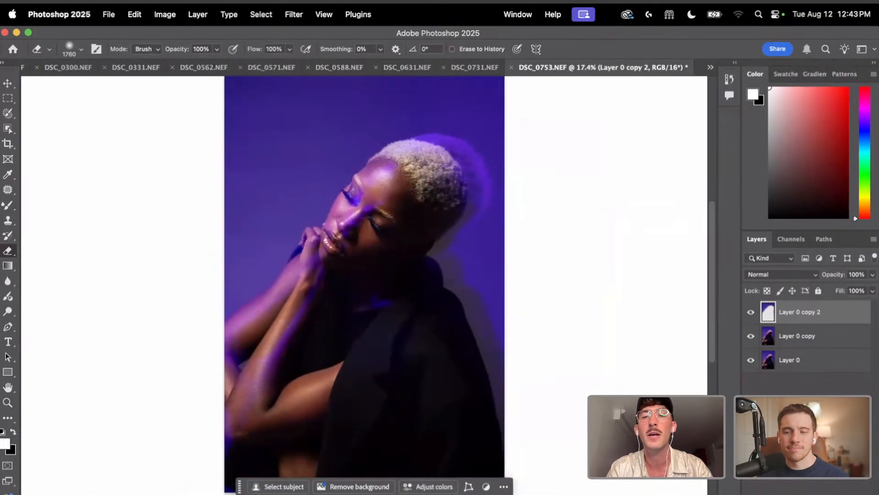
Duplicate the three portrait layers and merge the copies into a single layer on top of the stack
right_click(838, 342)
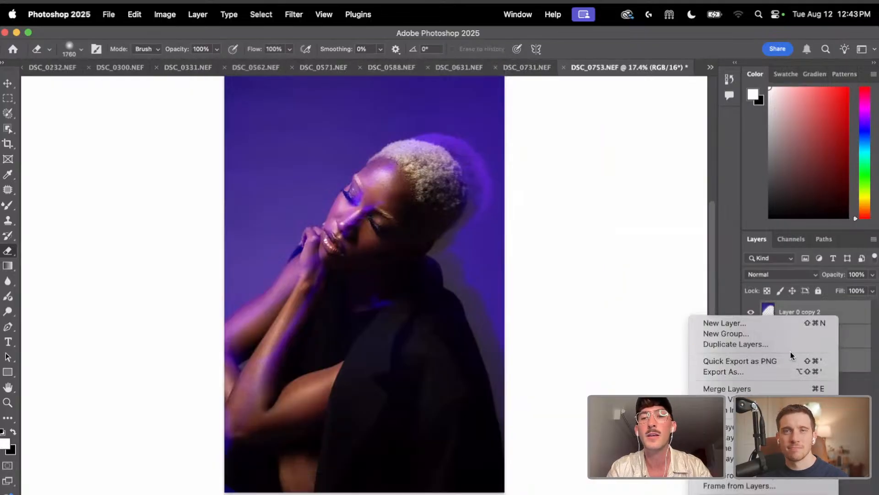
click(791, 348)
key(Return)
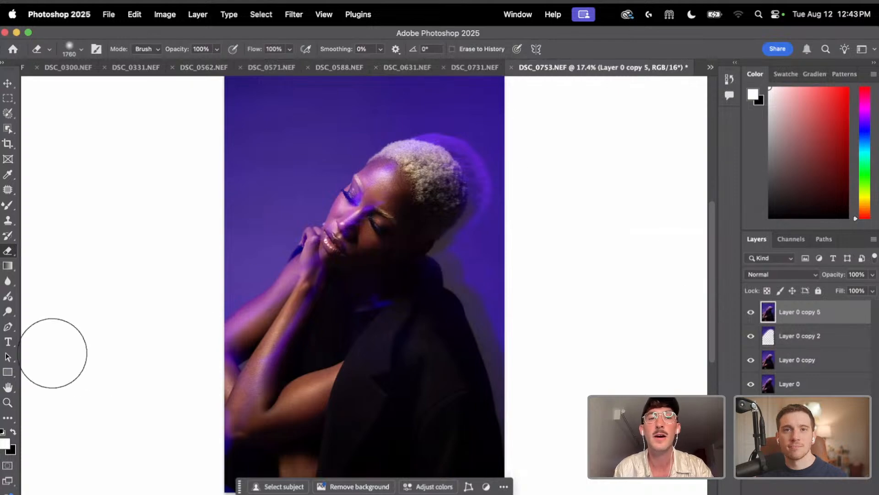
Switch to the Mixer Brush with a soft 114 px brush of 0% hardness for retouching the woman's face close up
click(8, 402)
drag(395, 236, 415, 237)
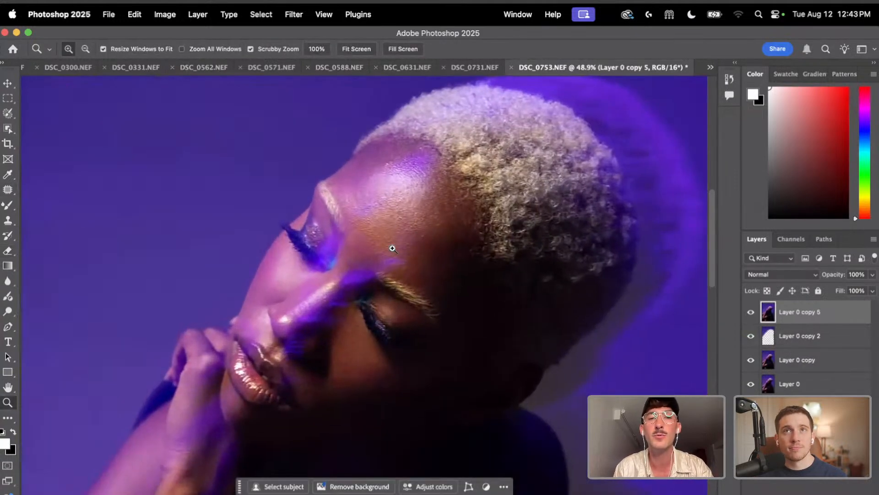
scroll(266, 321, down, 1)
drag(263, 303, 294, 302)
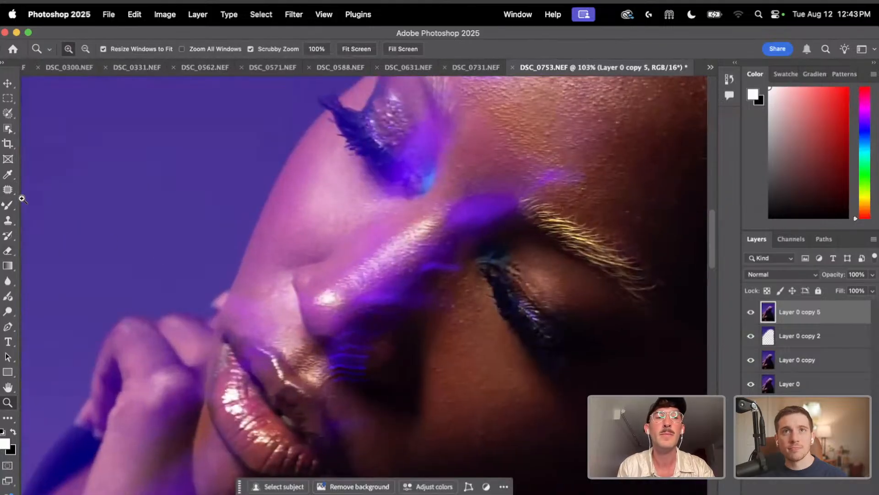
key(b)
click(77, 51)
click(101, 86)
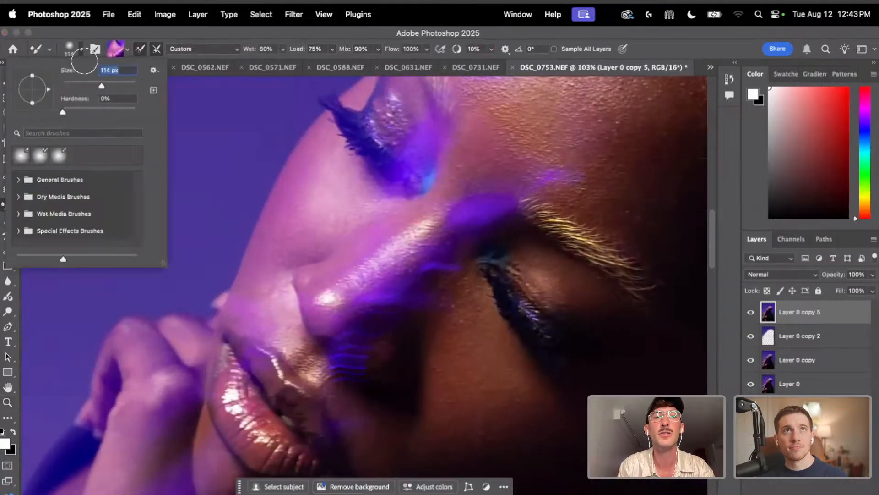
click(81, 49)
Blend the skin on the upper lip, cheek and nose with the Mixer Brush, sampling nearby skin tones
alt+click(262, 304)
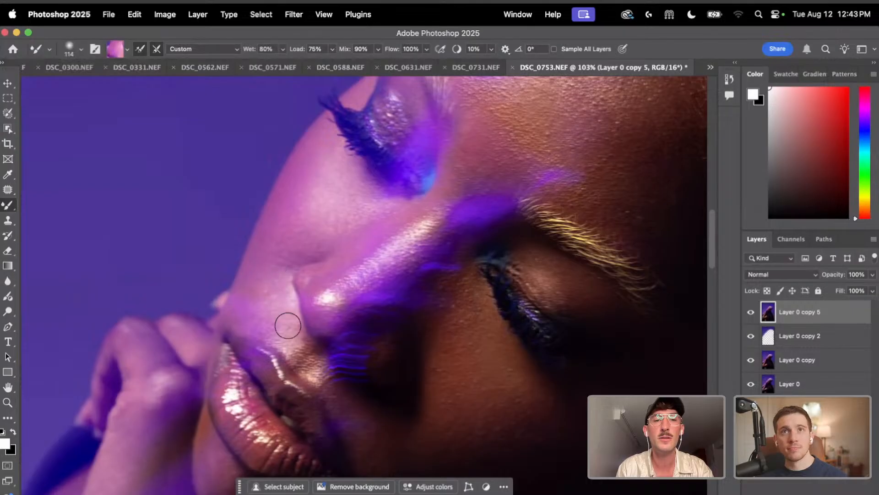
alt+click(333, 274)
alt+click(330, 233)
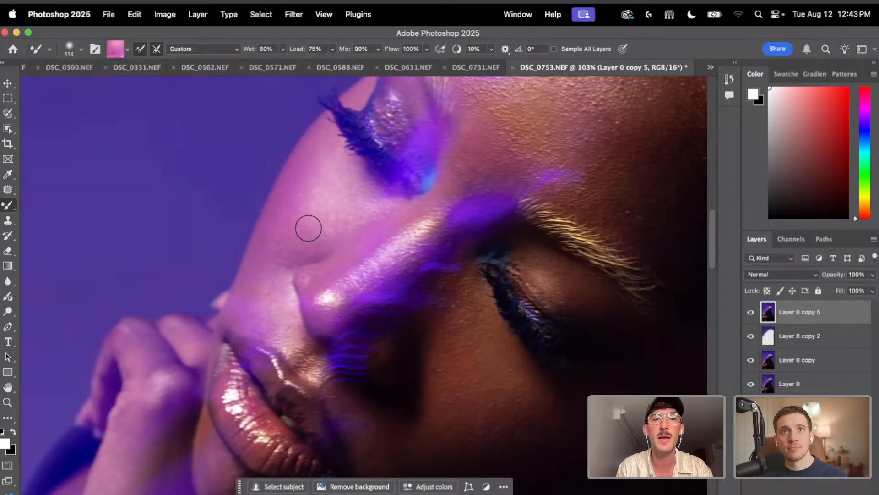
alt+click(335, 235)
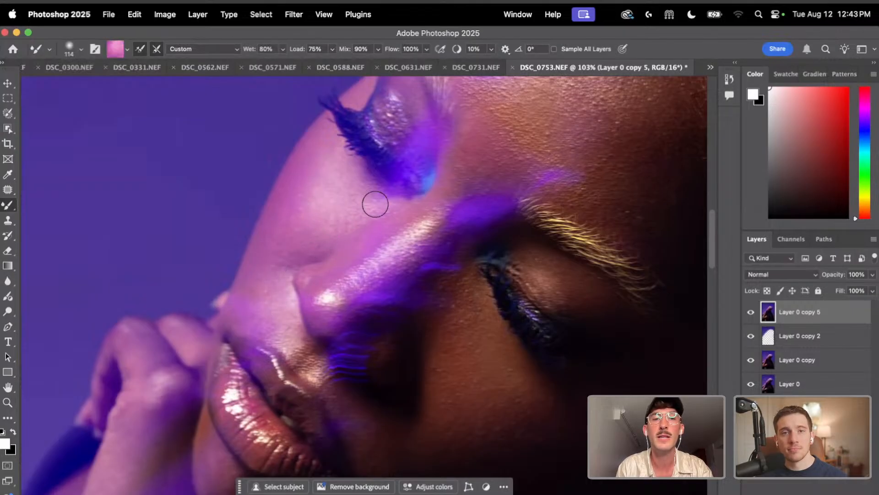
alt+click(355, 285)
alt+click(423, 248)
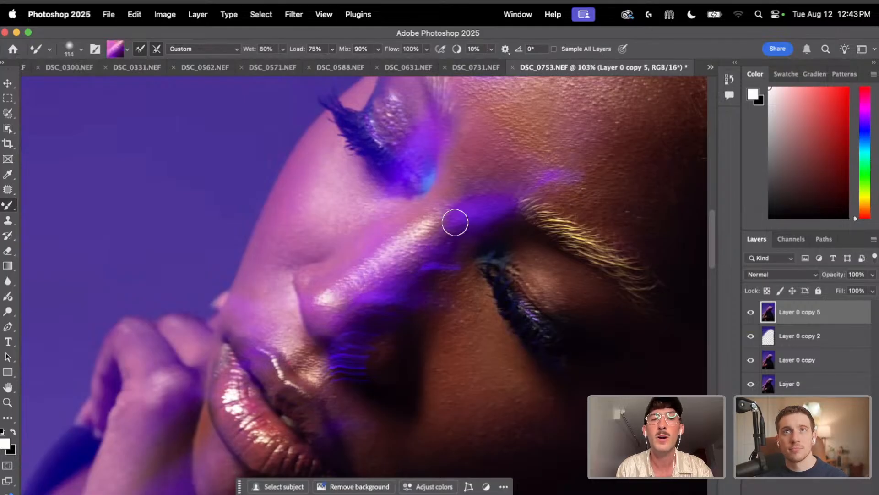
scroll(467, 314, down, 3)
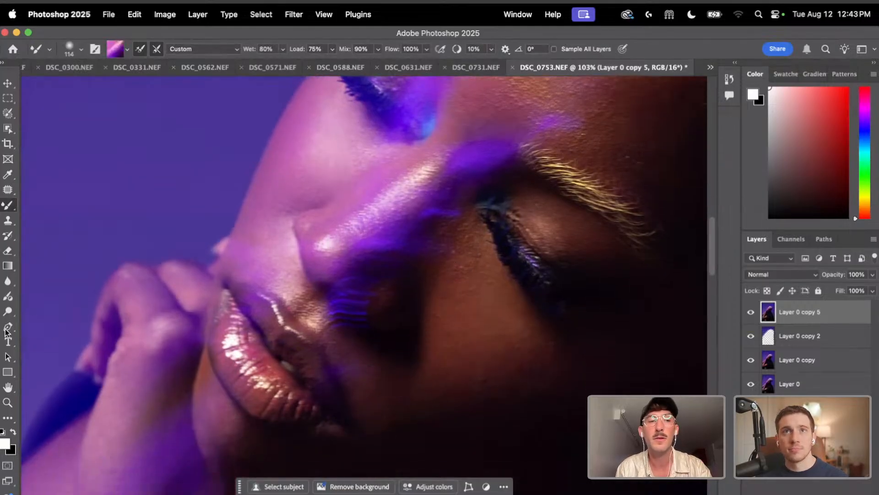
Sharpen the woman's face on the merged layer using the Sharpen tool with a 316 px brush at 50% strength
click(7, 402)
drag(260, 278, 213, 276)
scroll(284, 273, left, 4)
scroll(284, 273, down, 3)
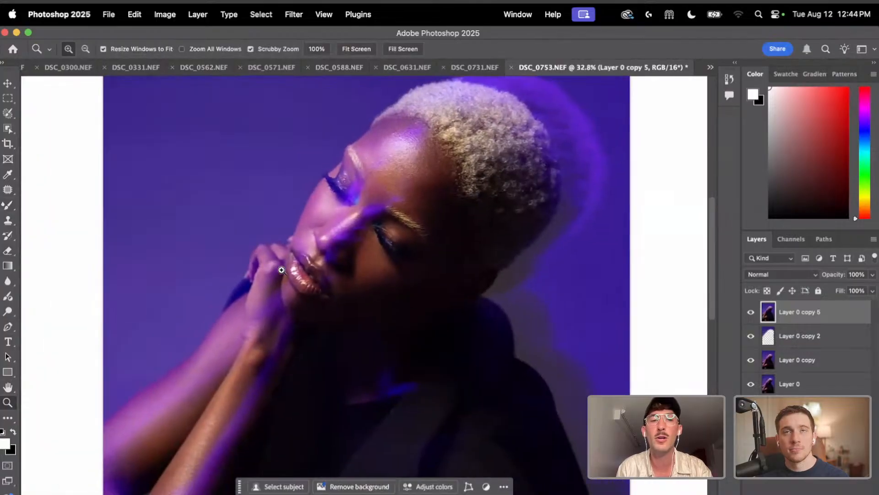
drag(7, 281, 46, 291)
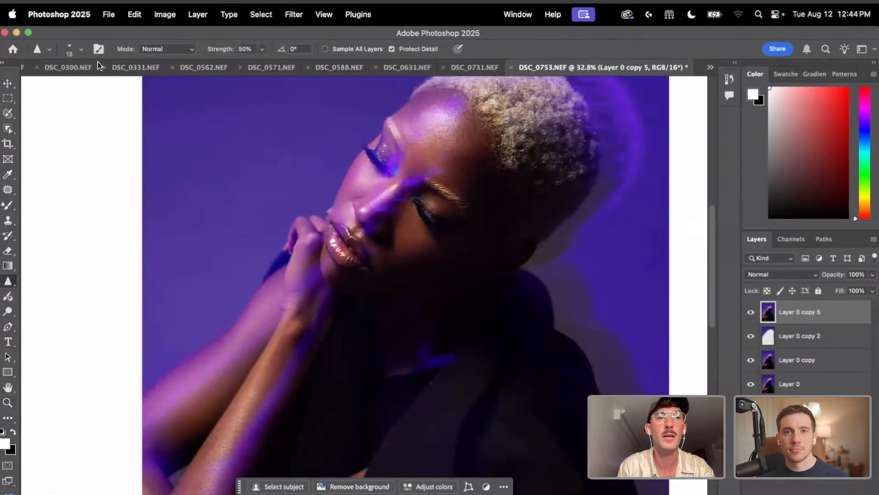
click(81, 49)
drag(89, 84, 121, 85)
click(426, 251)
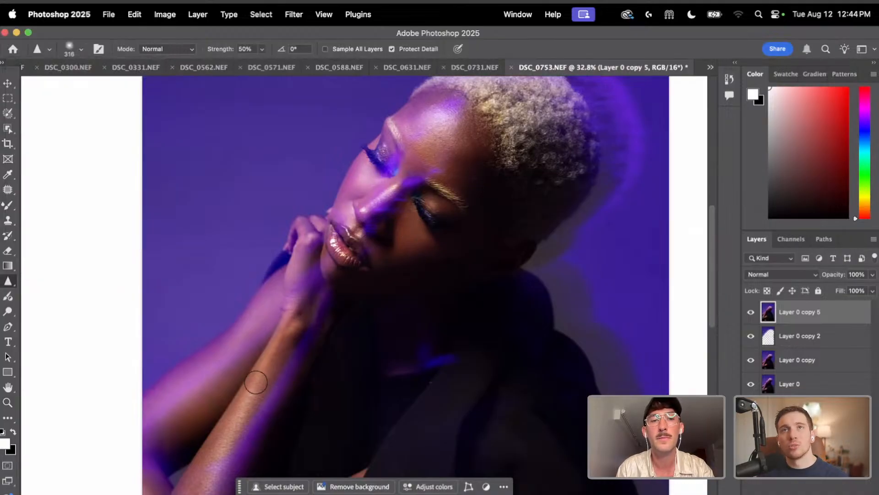
Add a Levels adjustment layer above the merged portrait layer and lower its white input level to 229
click(8, 402)
scroll(378, 261, down, 8)
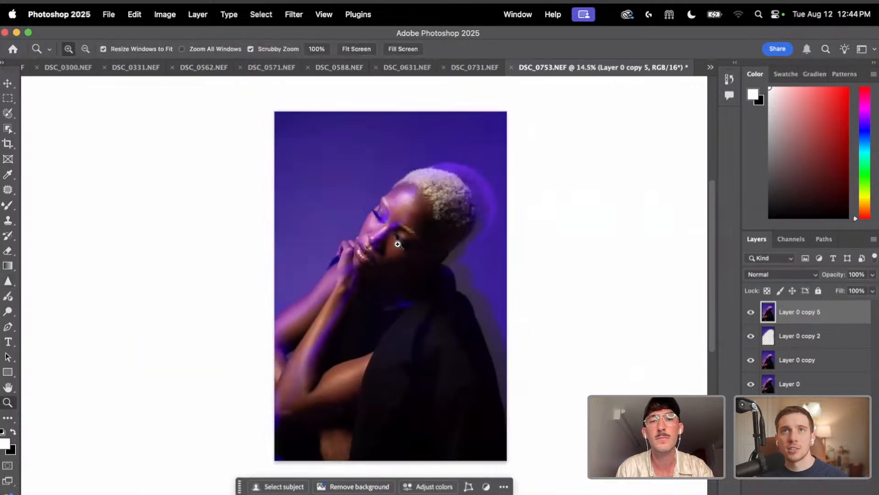
scroll(392, 252, right, 1)
scroll(392, 252, up, 1)
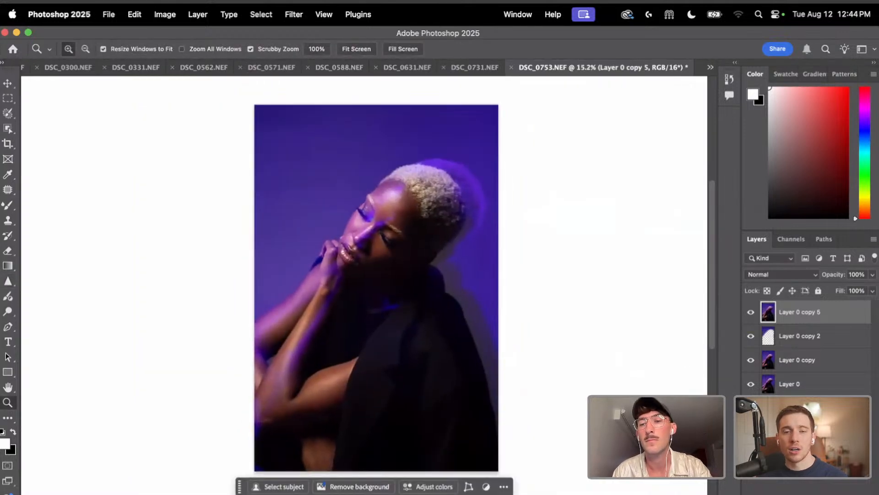
click(800, 489)
click(803, 398)
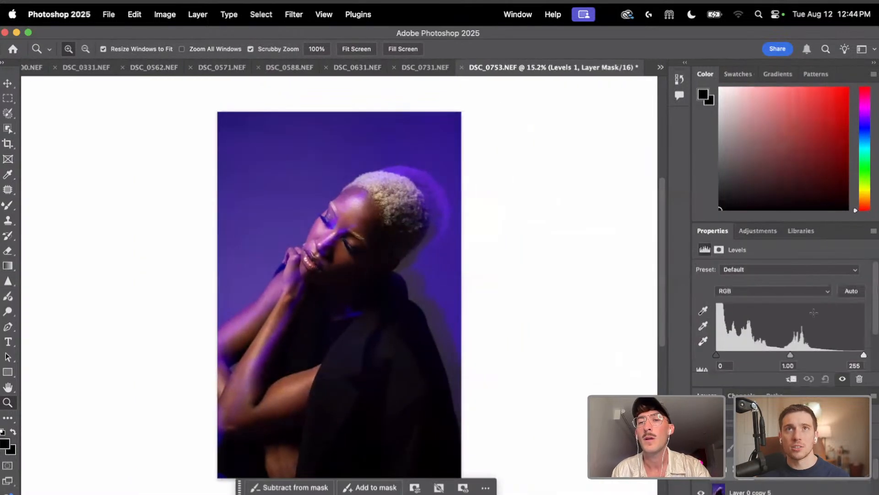
drag(864, 357, 856, 355)
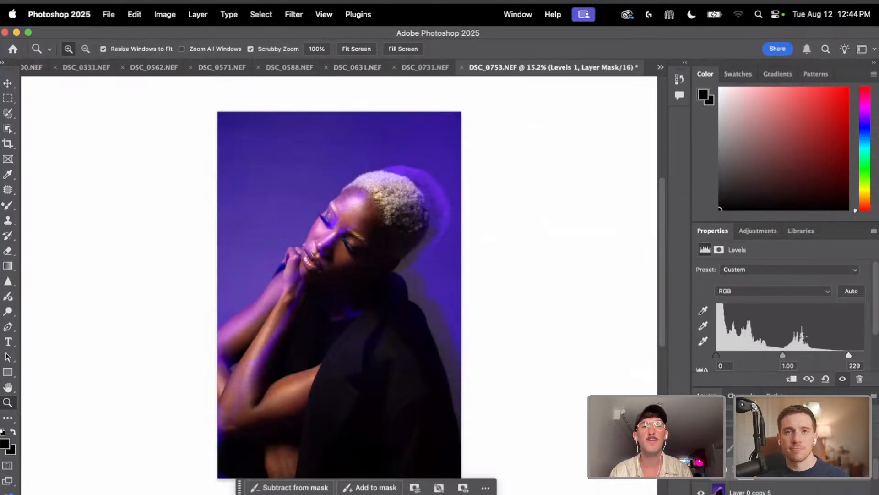
drag(782, 356, 782, 355)
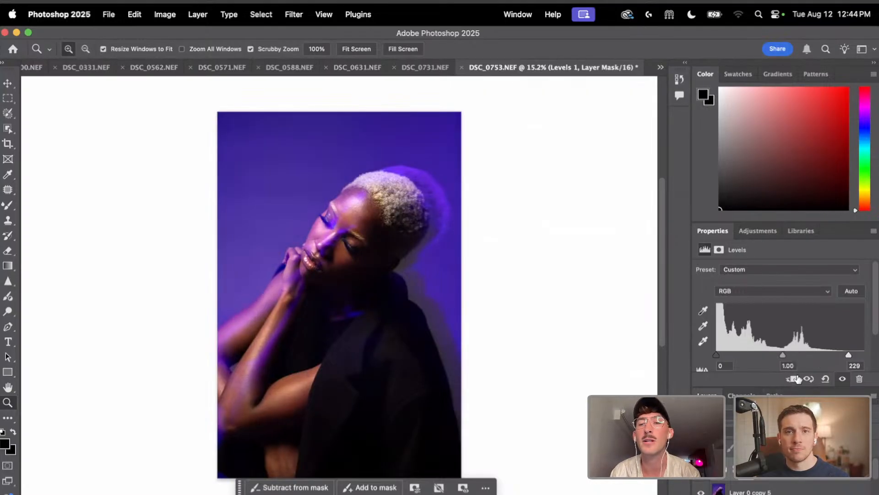
Brighten the portrait further by setting the white input level of the Levels 1 adjustment to 216
drag(801, 230, 831, 143)
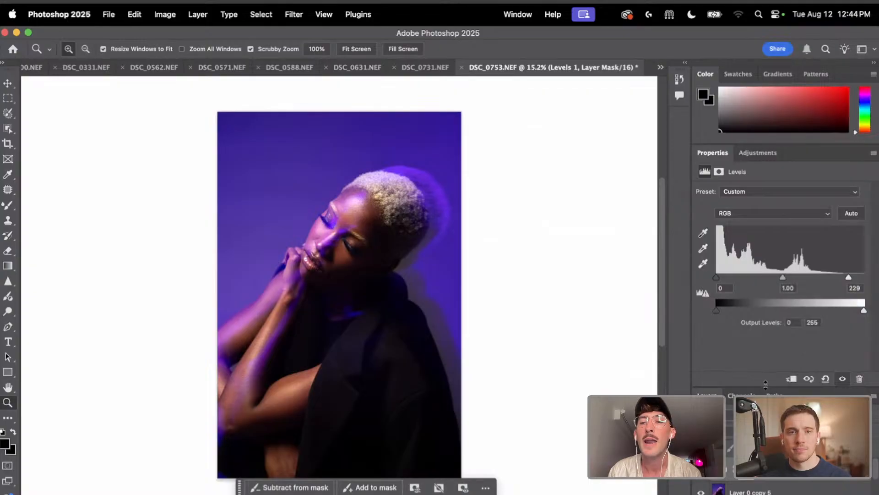
drag(767, 388, 770, 277)
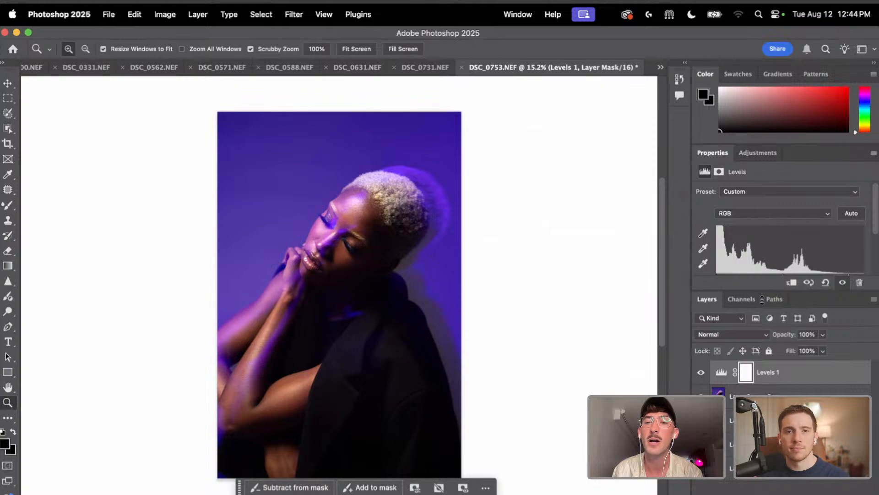
drag(763, 290, 761, 310)
drag(848, 278, 840, 277)
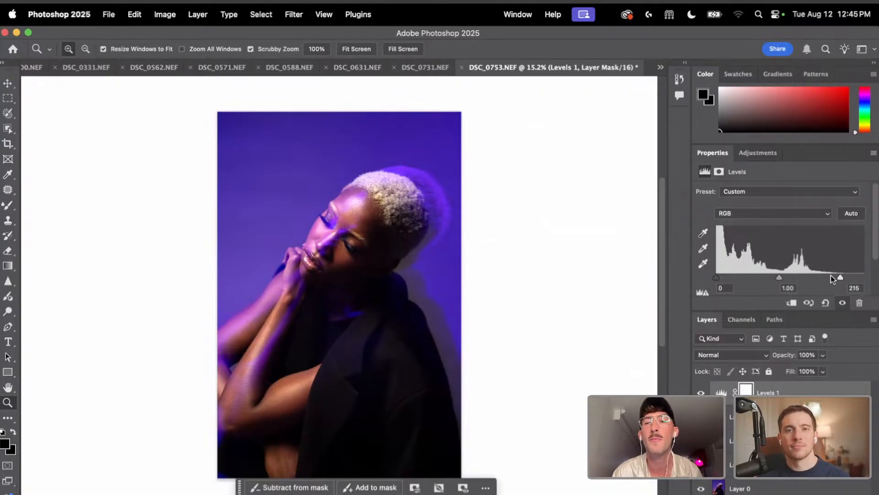
drag(839, 279, 841, 277)
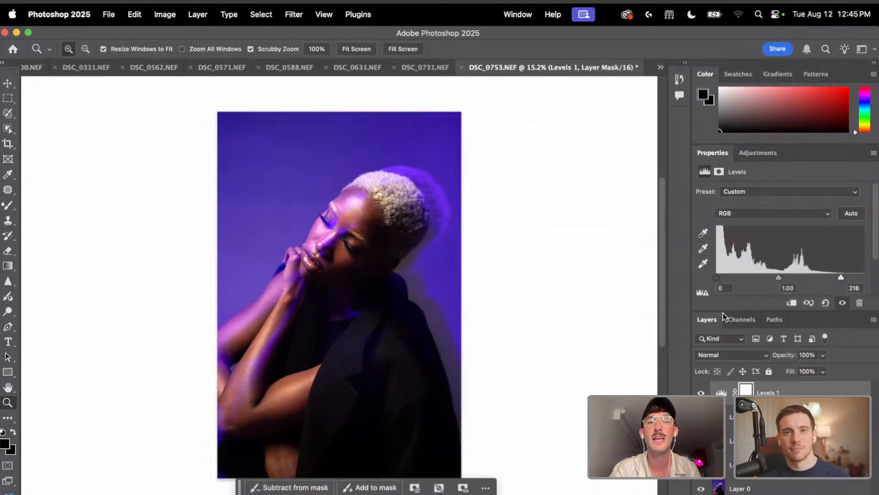
Add a Selective Color adjustment layer and set the Reds to Cyan -11%, Magenta +5% and Yellow +5%
click(793, 493)
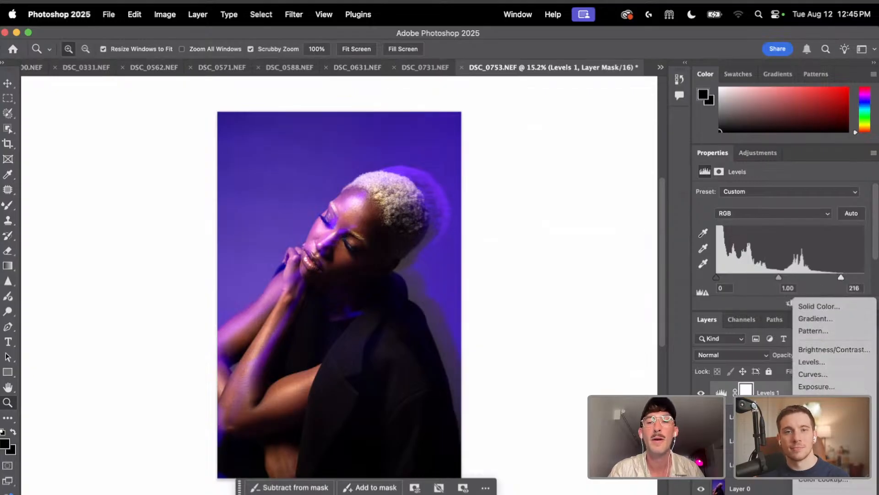
click(819, 494)
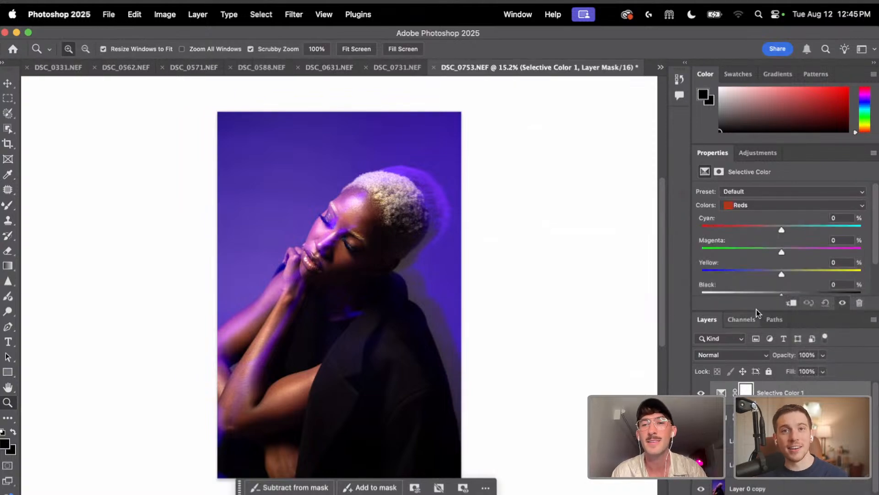
drag(756, 311, 759, 340)
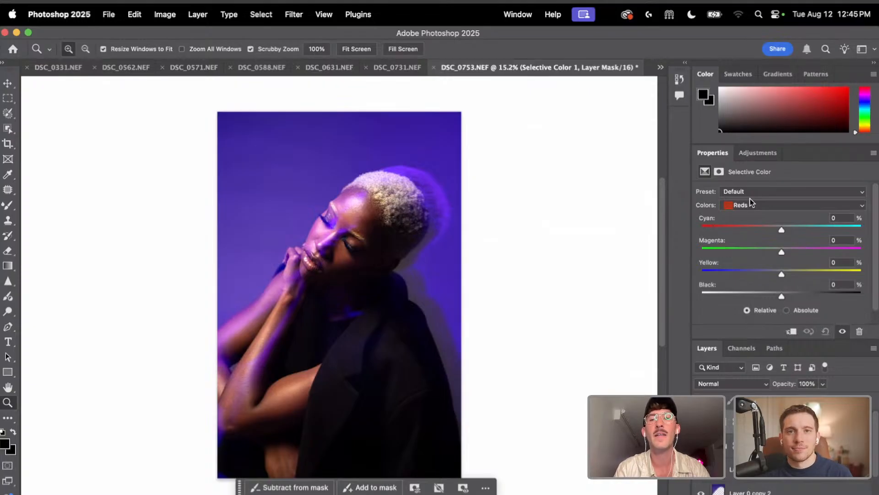
drag(781, 229, 771, 232)
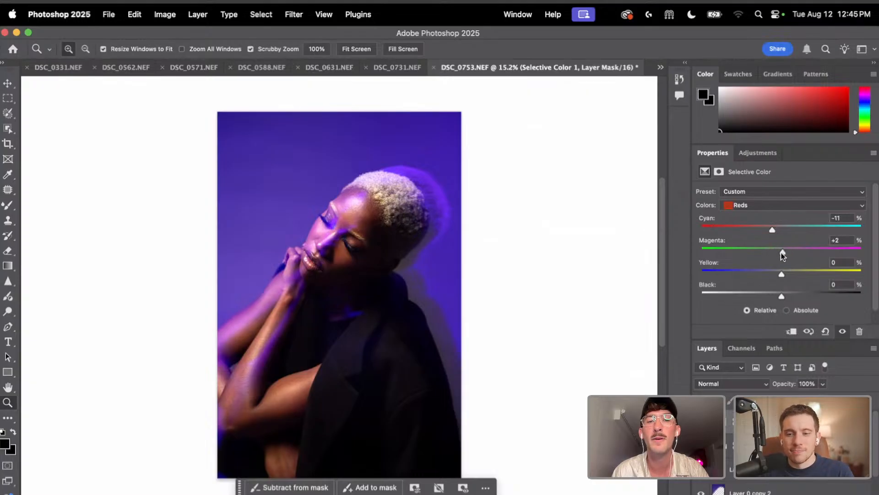
mouse_move(783, 271)
mouse_down()
mouse_move(772, 273)
mouse_move(798, 269)
mouse_move(785, 269)
mouse_up()
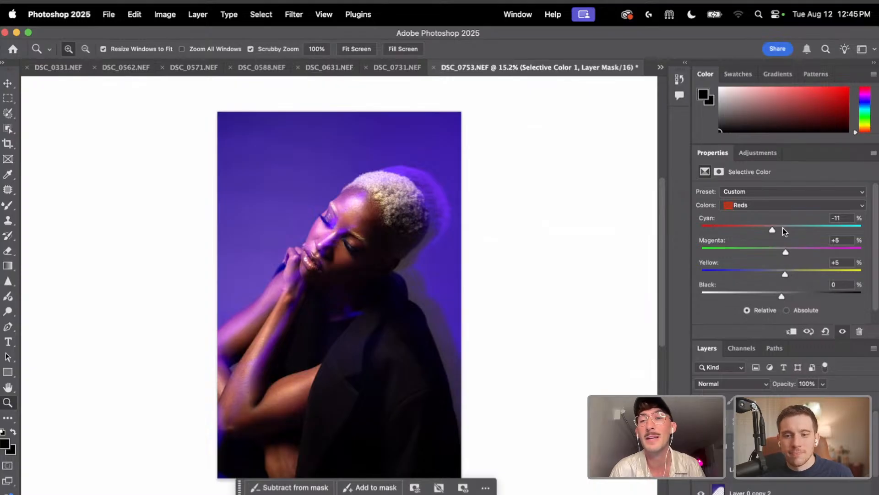
Set the Blues in the Selective Color adjustment to Cyan +37%, Magenta +6% and Yellow +13%
click(776, 207)
click(774, 214)
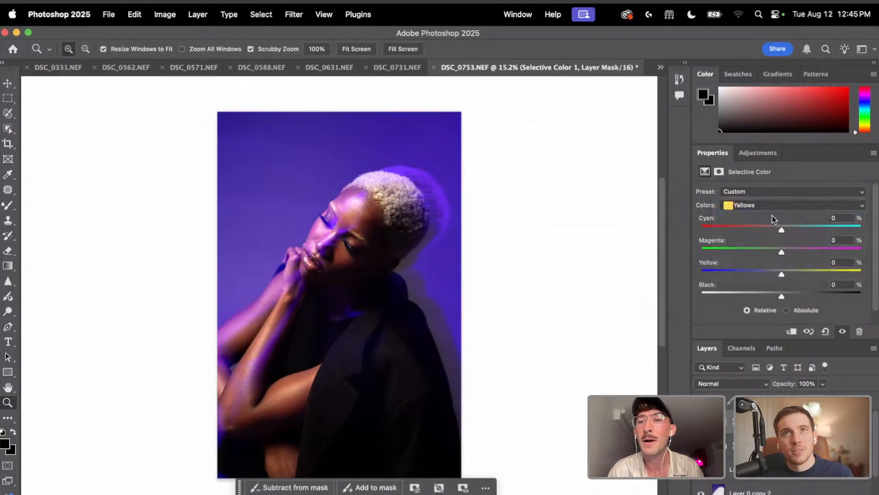
click(773, 207)
click(773, 230)
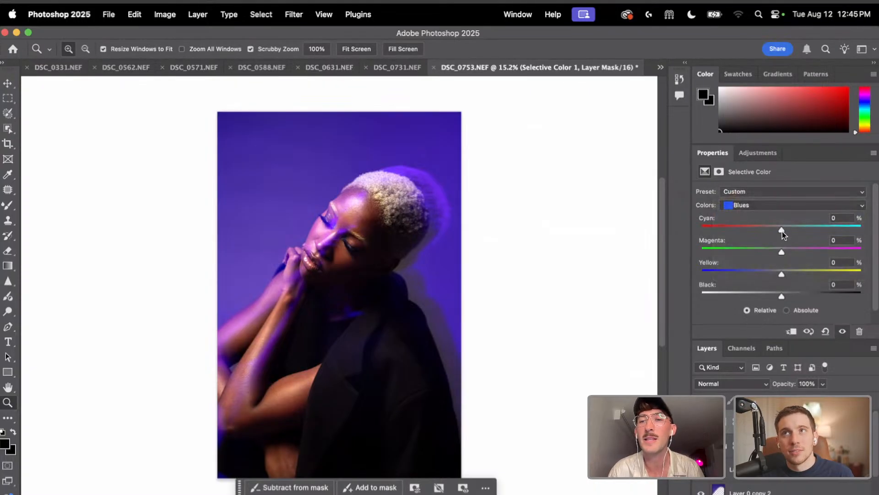
drag(782, 229, 805, 232)
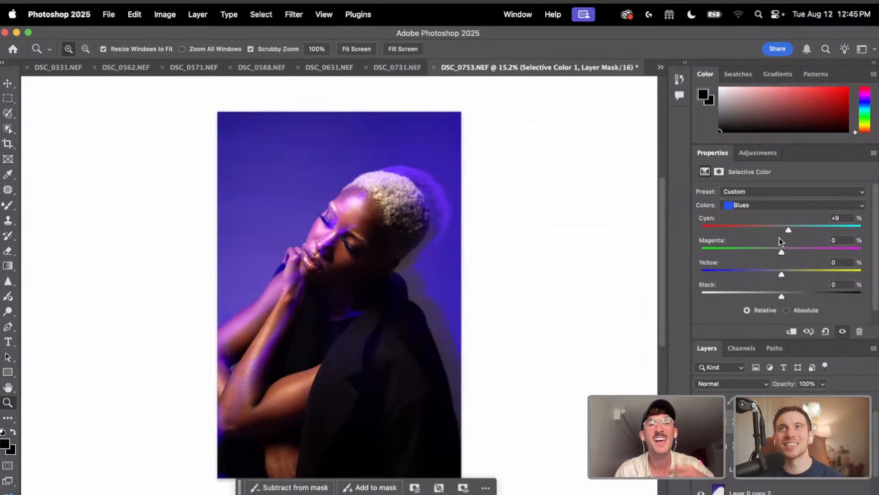
mouse_move(799, 241)
mouse_down()
mouse_move(831, 240)
mouse_move(814, 244)
mouse_up()
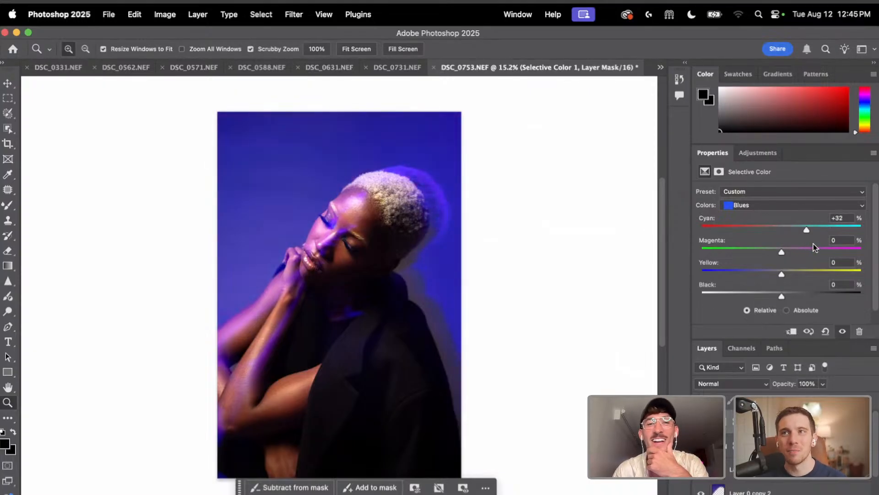
click(786, 252)
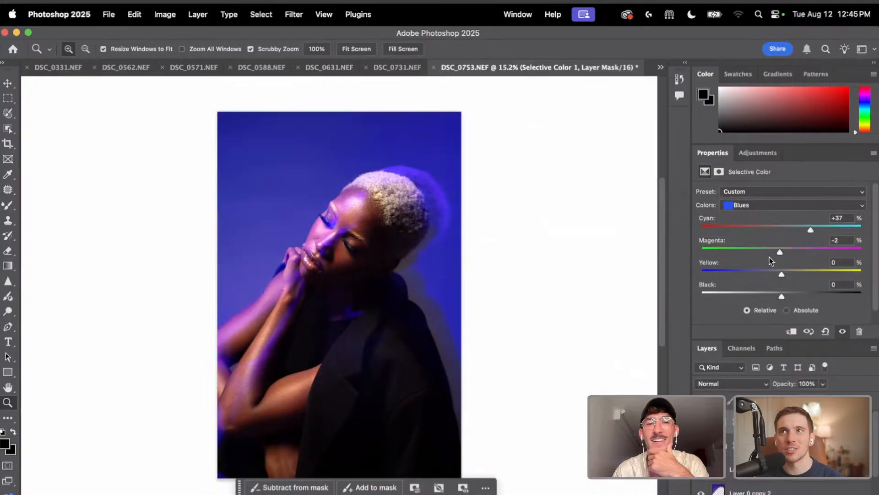
drag(783, 253, 786, 253)
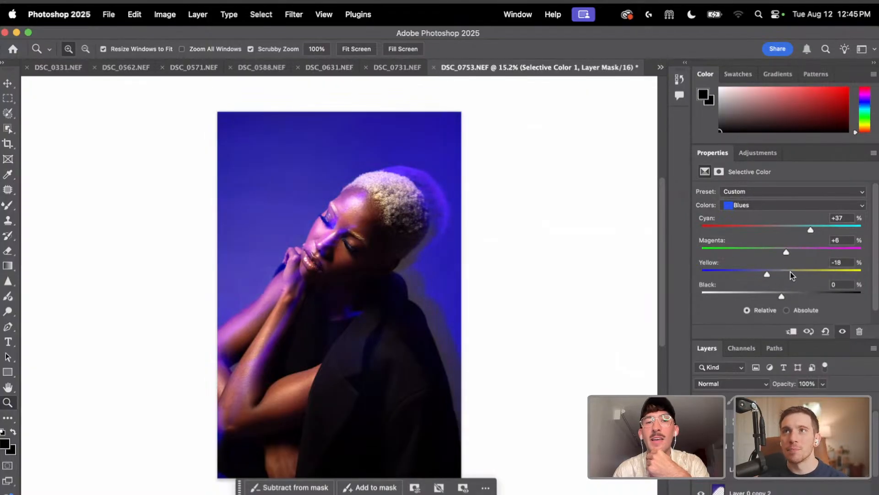
click(791, 273)
Set the Neutrals in the Selective Color adjustment to Cyan -2% and Magenta +3%
click(779, 204)
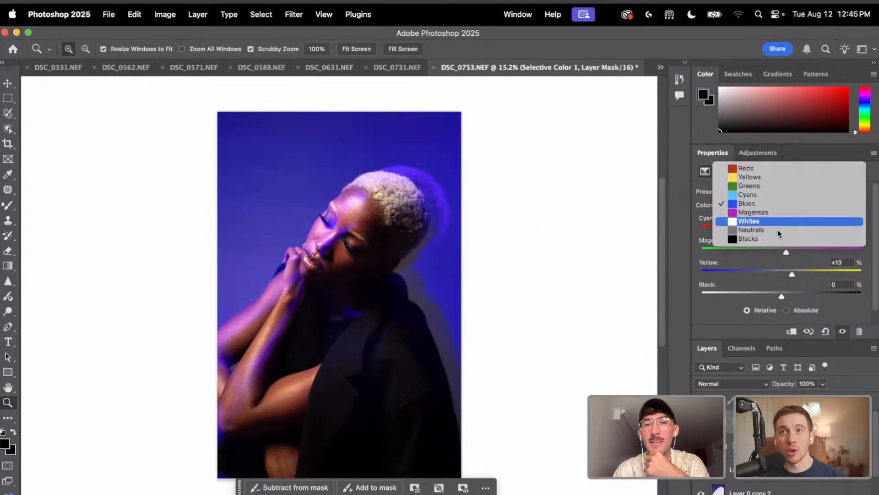
click(778, 229)
drag(782, 229, 787, 266)
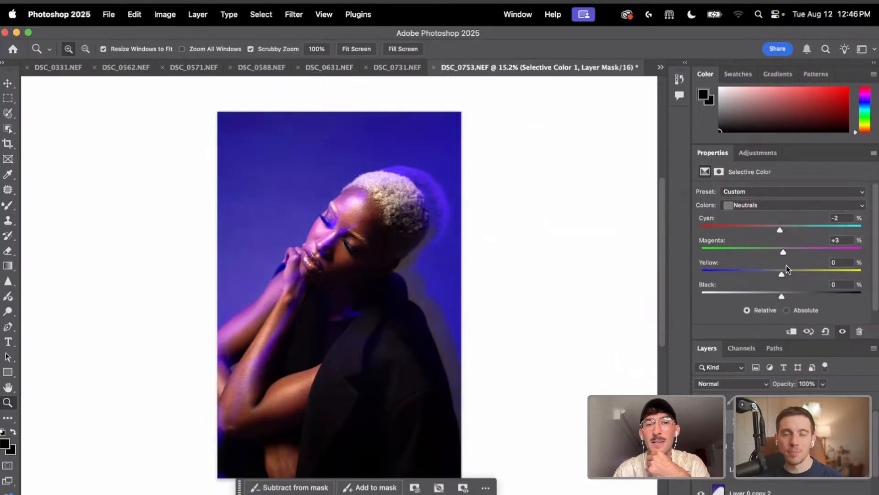
Set the Yellows in the Selective Color adjustment to Cyan +4% and Magenta +7%, and raise their Yellow slightly
click(778, 206)
click(779, 153)
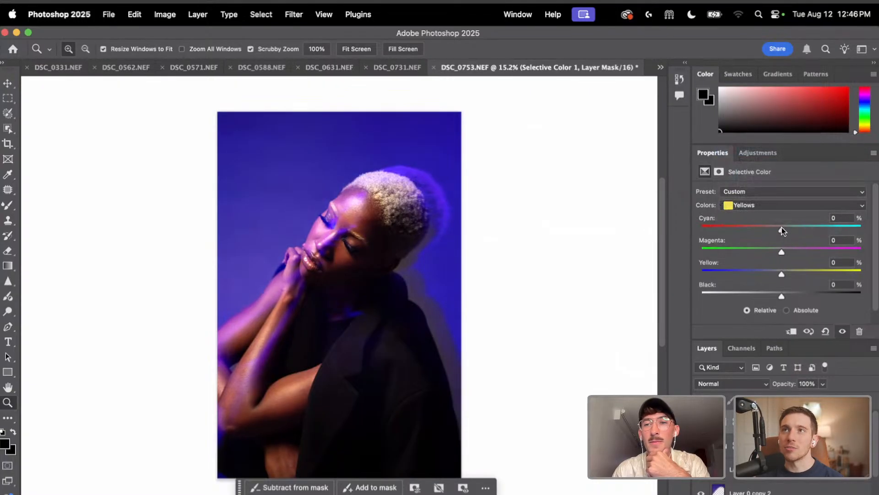
drag(769, 232, 772, 252)
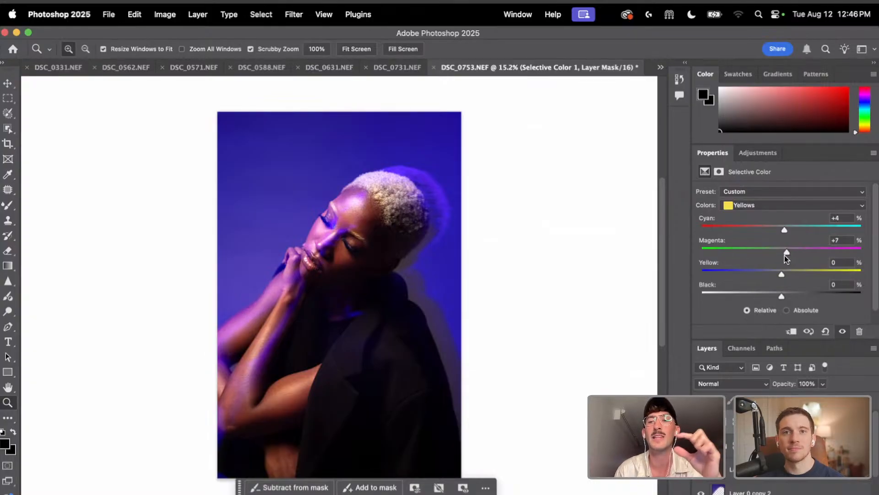
mouse_move(779, 274)
mouse_down()
mouse_move(747, 278)
mouse_move(788, 275)
mouse_move(779, 274)
mouse_up()
Set Cyan to +5% for the Cyans in the Selective Color adjustment and adjust their Magenta amount
click(778, 205)
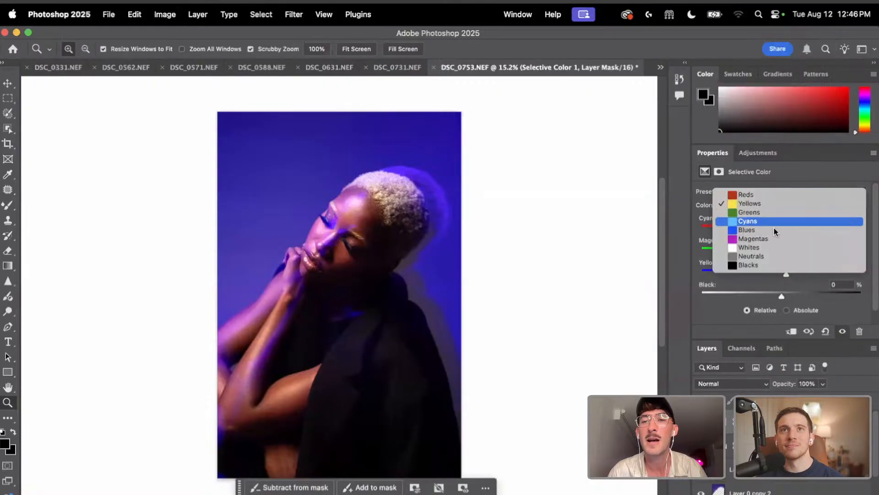
click(779, 224)
drag(782, 228, 782, 250)
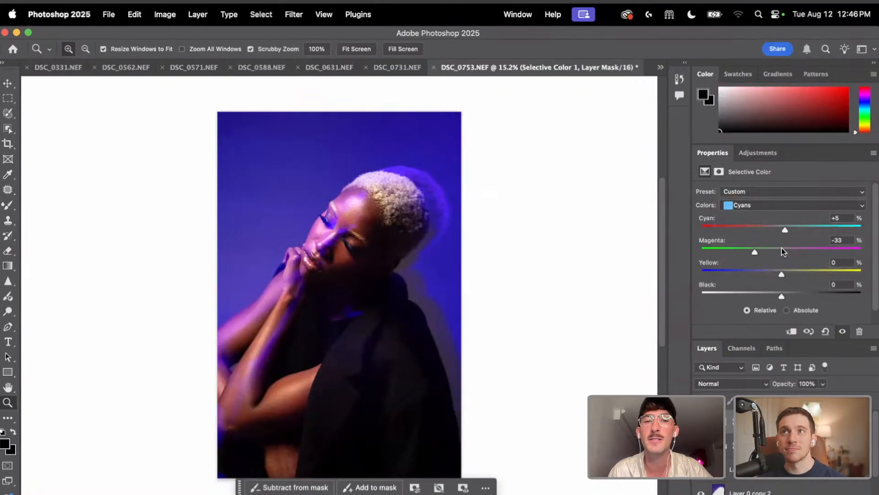
Lower Cyan to -27% for the Magentas in the Selective Color adjustment
click(772, 208)
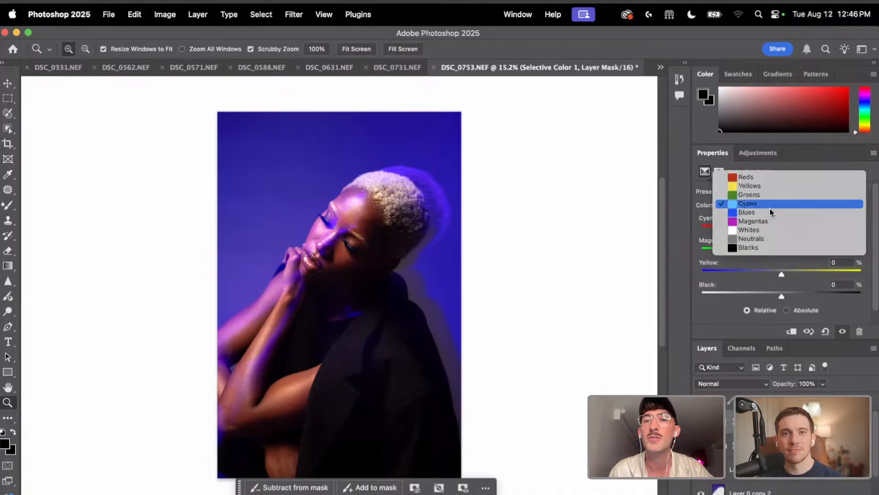
click(770, 230)
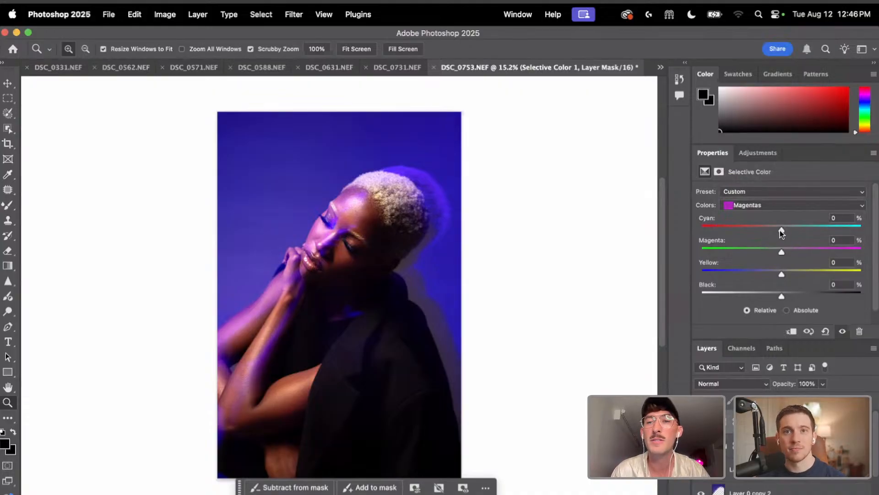
drag(781, 229, 758, 234)
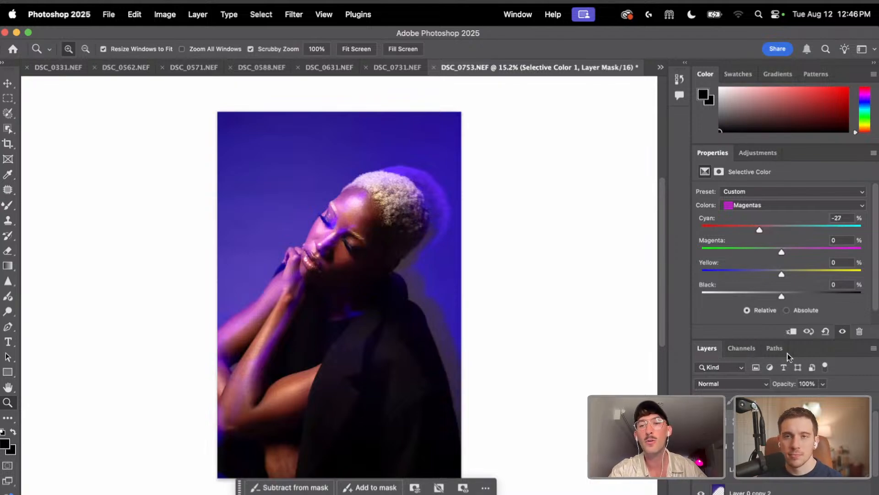
Duplicate the whole layer stack and merge the copies into a single layer on top
drag(782, 340, 779, 275)
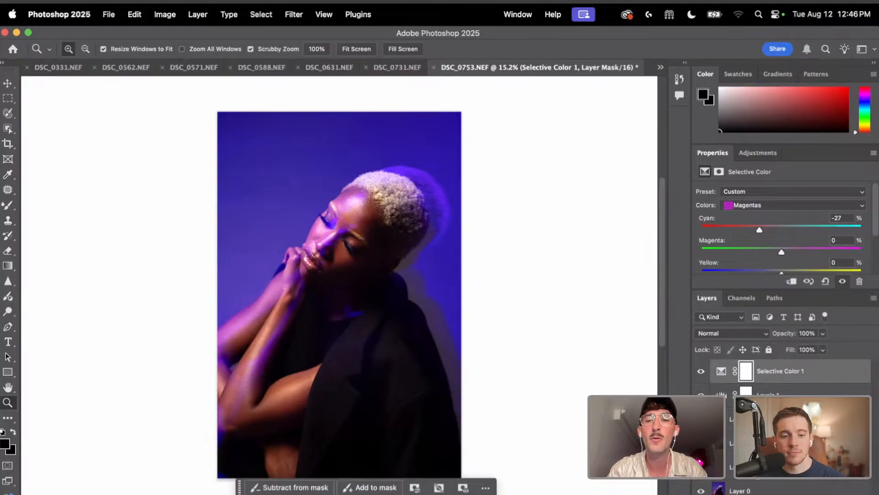
right_click(766, 490)
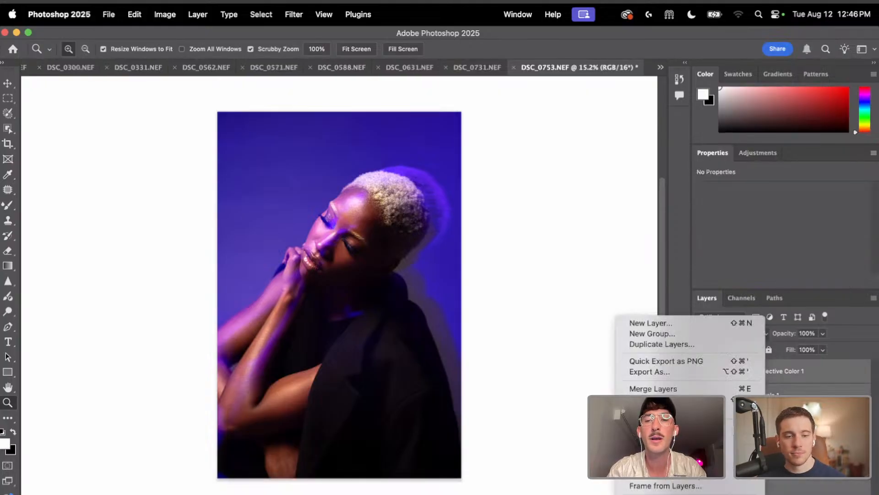
click(708, 345)
key(Return)
key(super+e)
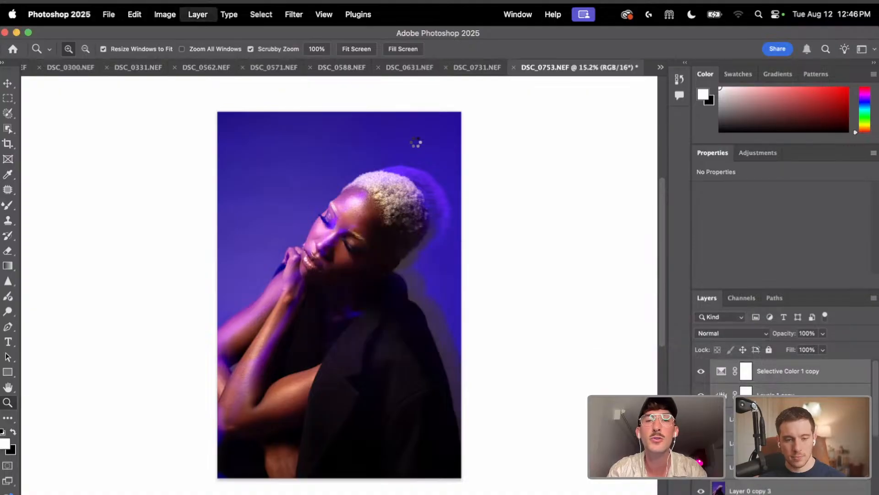
Open the merged layer in the Camera Raw Filter and show its presets
click(294, 15)
click(297, 16)
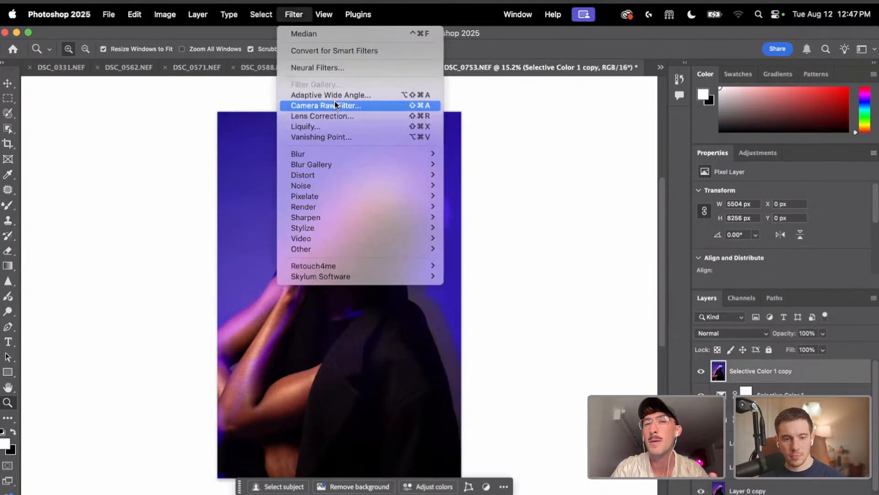
click(335, 105)
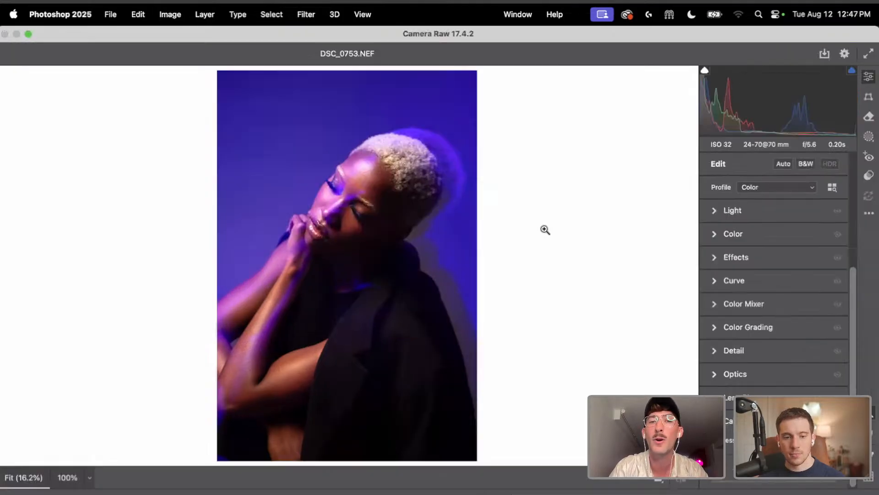
click(869, 178)
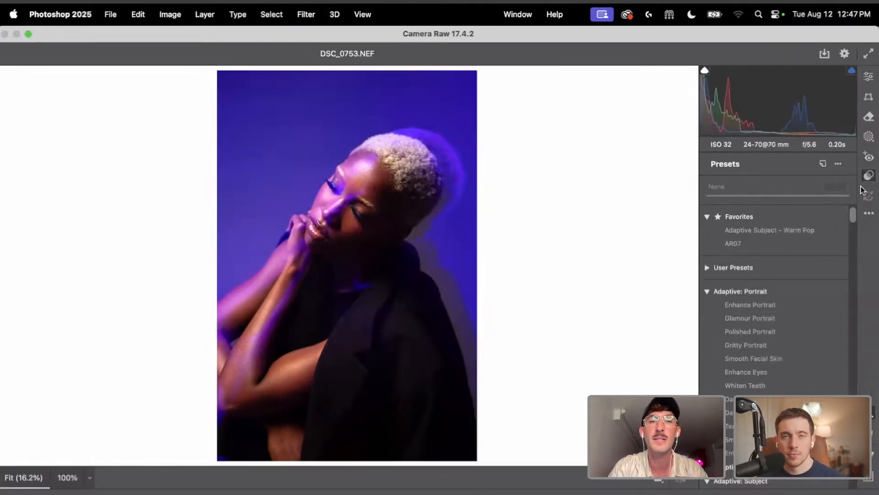
Browse the user, adaptive, portrait, retro and seasonal preset groups for a suitable look
scroll(839, 214, down, 10)
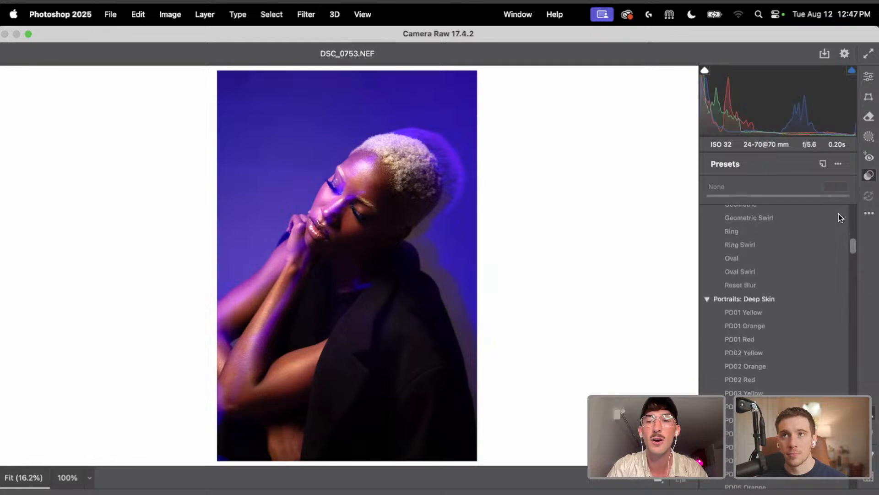
scroll(839, 213, up, 15)
click(707, 262)
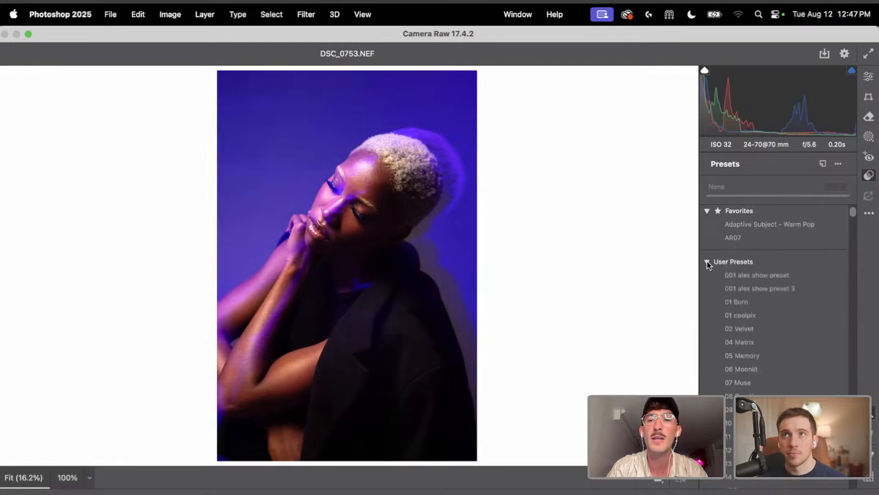
click(707, 261)
click(776, 338)
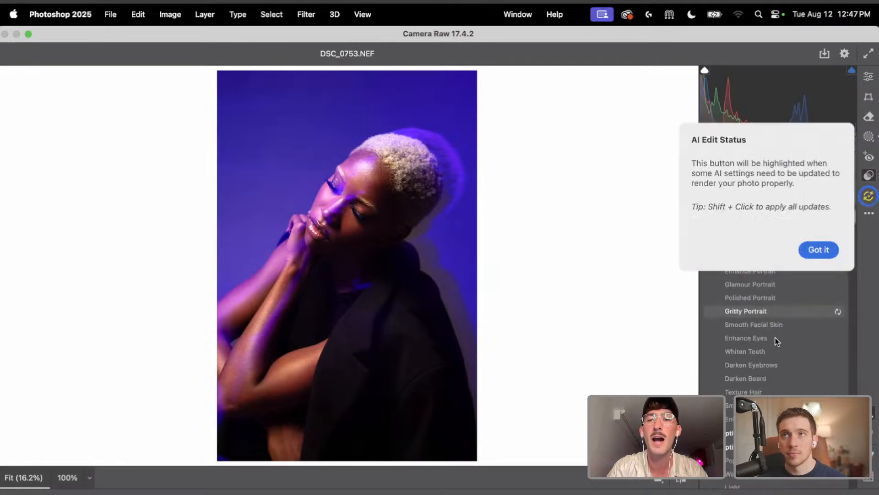
click(832, 252)
scroll(815, 310, down, 20)
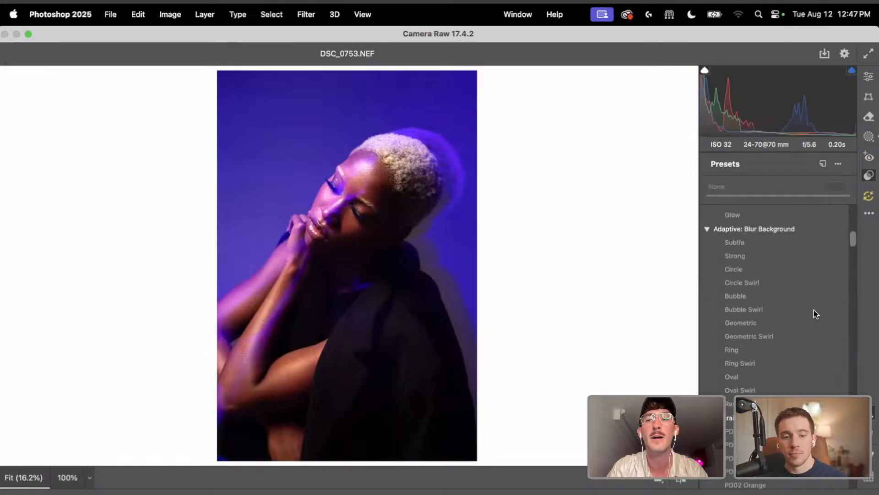
scroll(814, 310, down, 10)
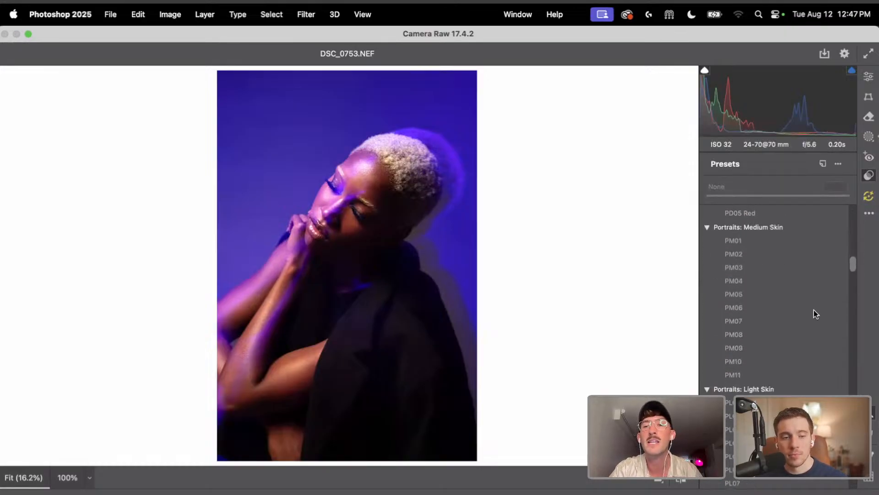
scroll(814, 309, down, 10)
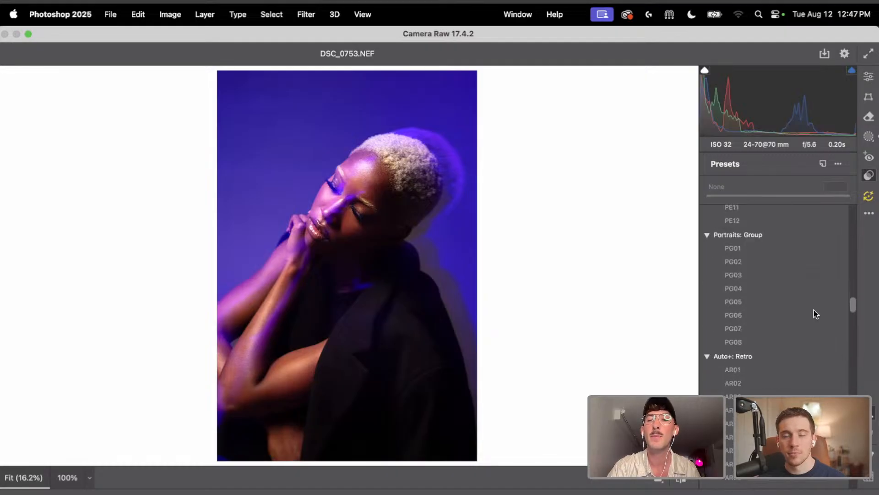
scroll(814, 313, down, 10)
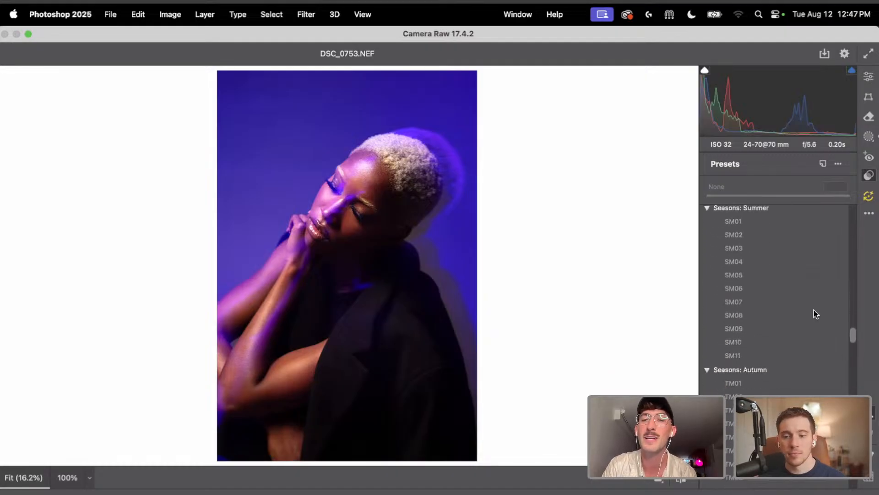
Preview the Cinematic and Cinematic II style presets on the portrait, continuing down to the Vintage group
scroll(814, 309, down, 3)
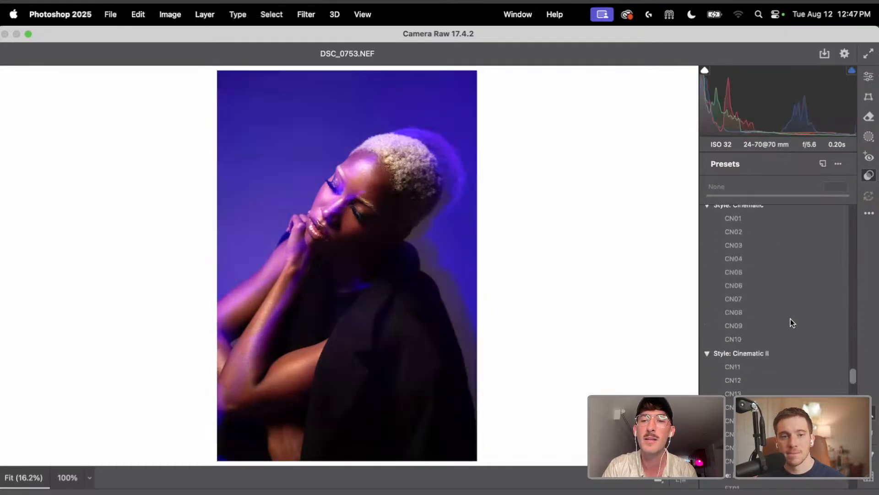
scroll(790, 319, down, 6)
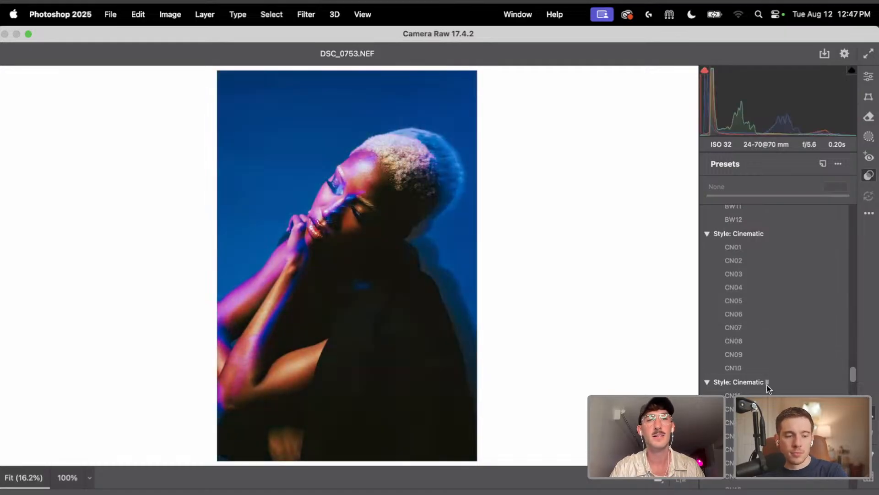
scroll(766, 378, down, 2)
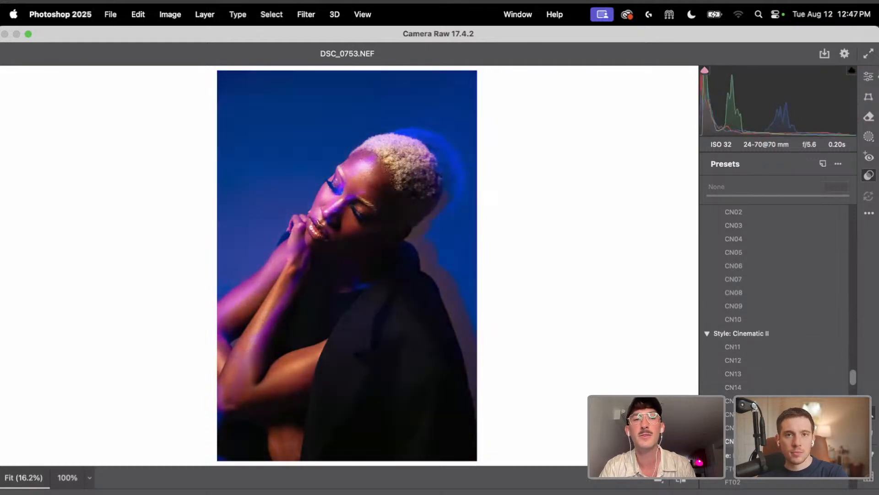
scroll(769, 394, down, 3)
scroll(768, 280, up, 2)
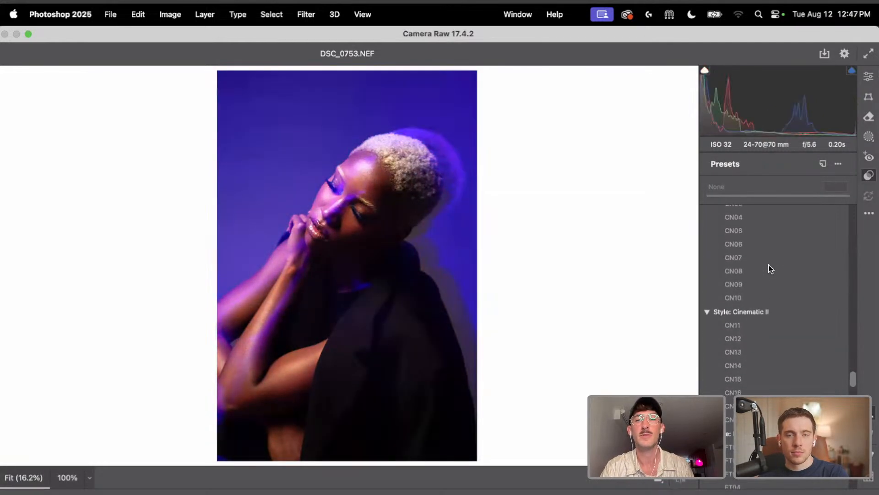
click(742, 341)
scroll(743, 343, down, 3)
scroll(743, 345, down, 10)
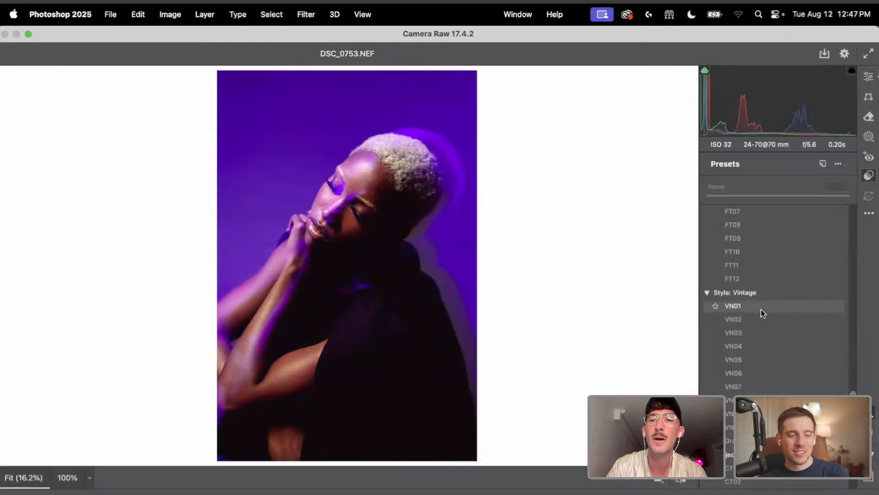
Apply the Vintage preset VN01 at an amount of 105 to the merged layer
click(763, 306)
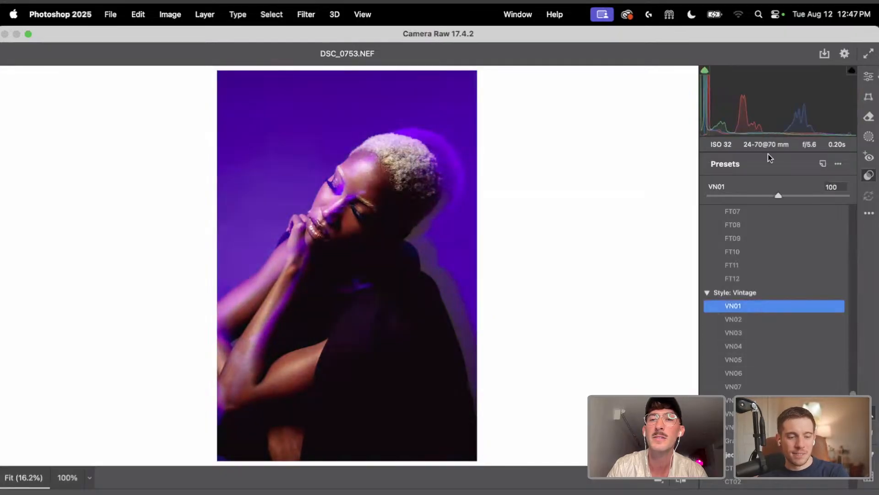
mouse_move(773, 196)
mouse_down()
mouse_move(724, 210)
mouse_move(782, 210)
mouse_up()
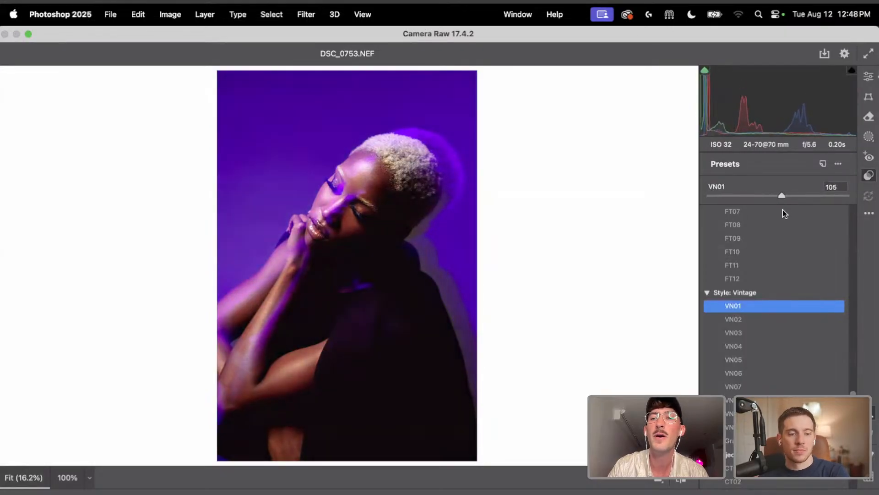
key(Return)
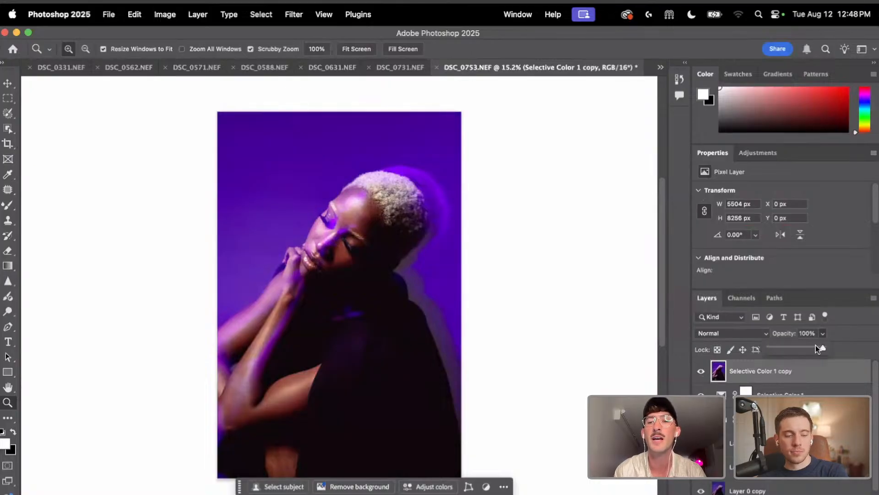
Lower the preset-graded layer's opacity to 51% and place the Selective Color 1 adjustment above it
drag(780, 346, 799, 346)
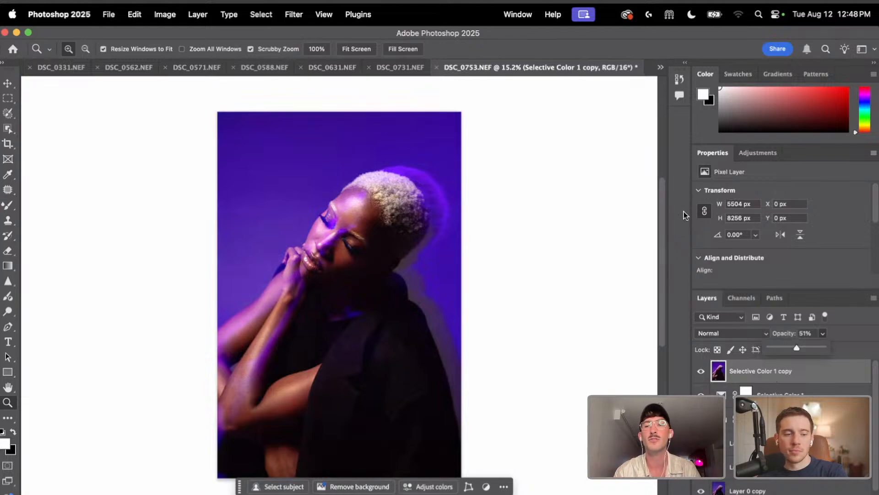
drag(779, 352, 789, 370)
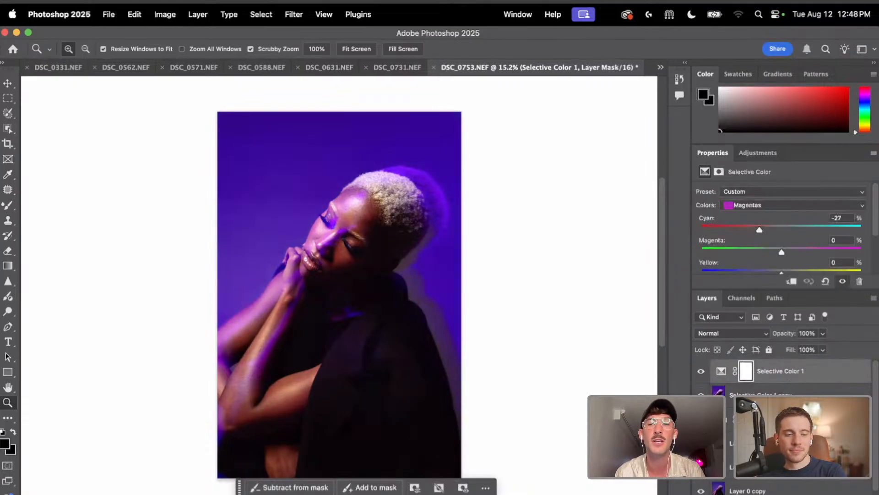
Reselect the preset-graded Selective Color 1 copy layer and set its opacity to 70%
click(779, 418)
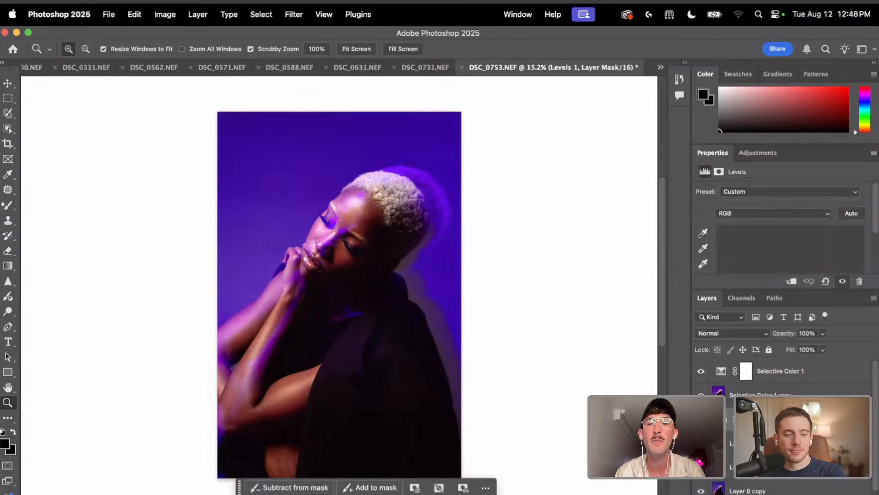
click(787, 392)
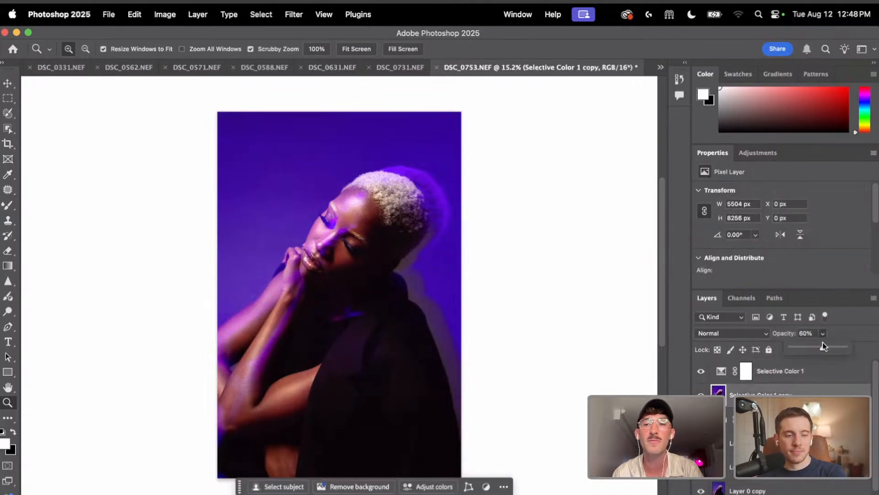
mouse_move(836, 345)
mouse_down()
mouse_move(804, 348)
mouse_move(828, 347)
mouse_up()
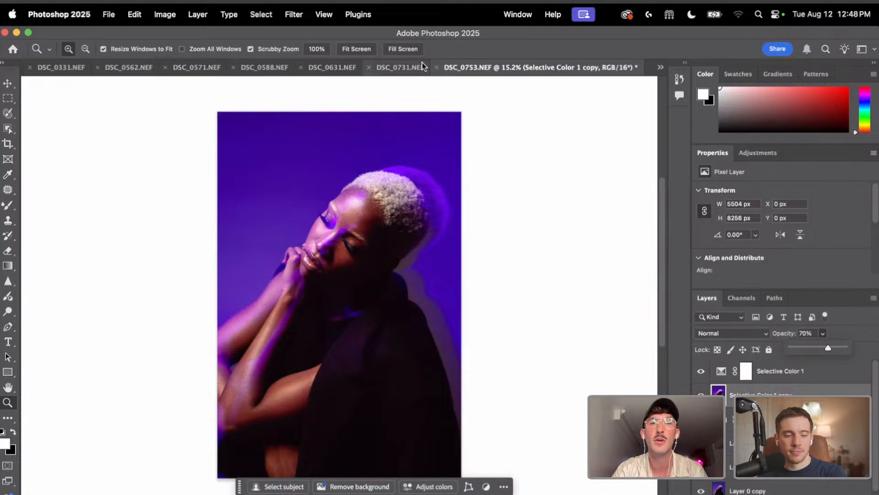
Look through the open portraits from DSC_0731.NEF back to DSC_0130.NEF to choose the next image for retouching
click(390, 67)
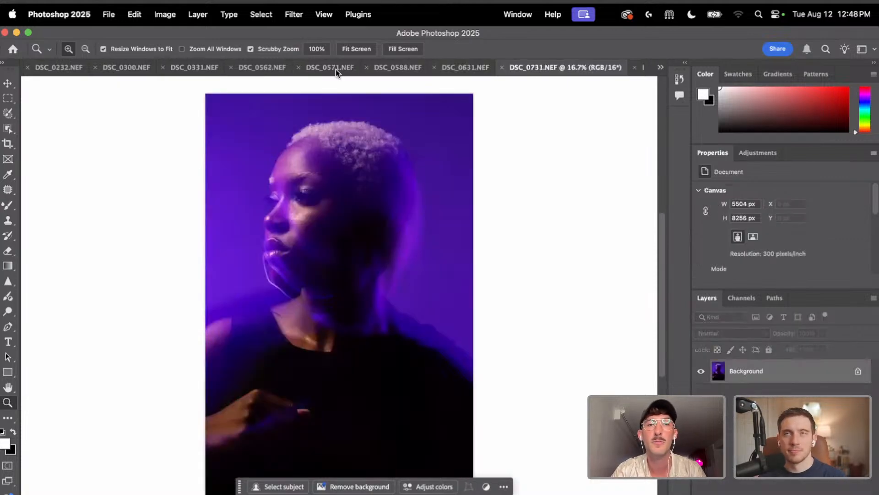
click(324, 67)
click(195, 68)
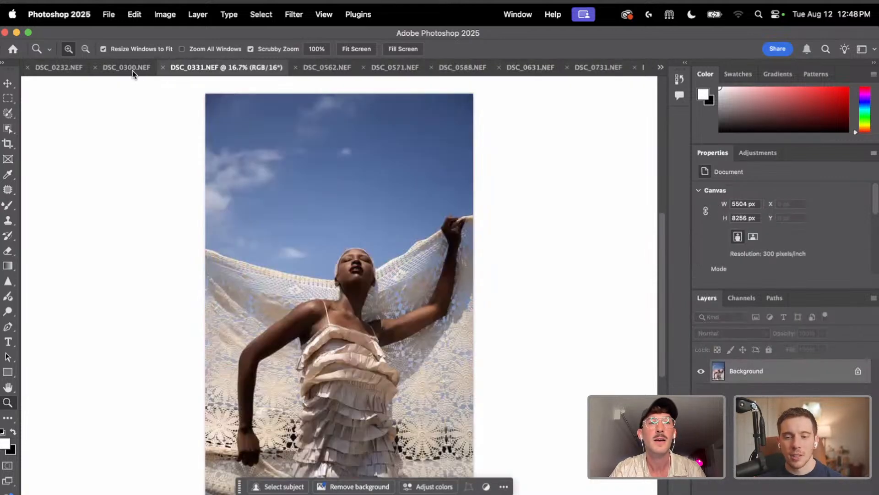
click(123, 69)
click(60, 69)
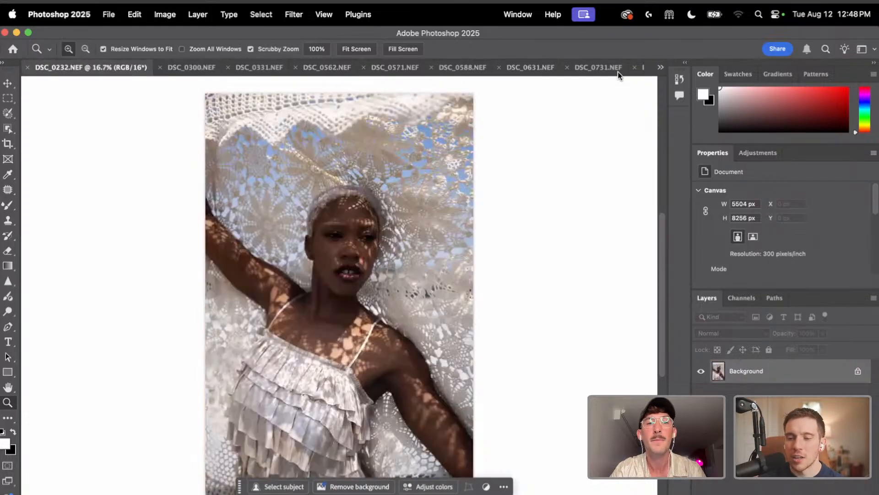
click(662, 68)
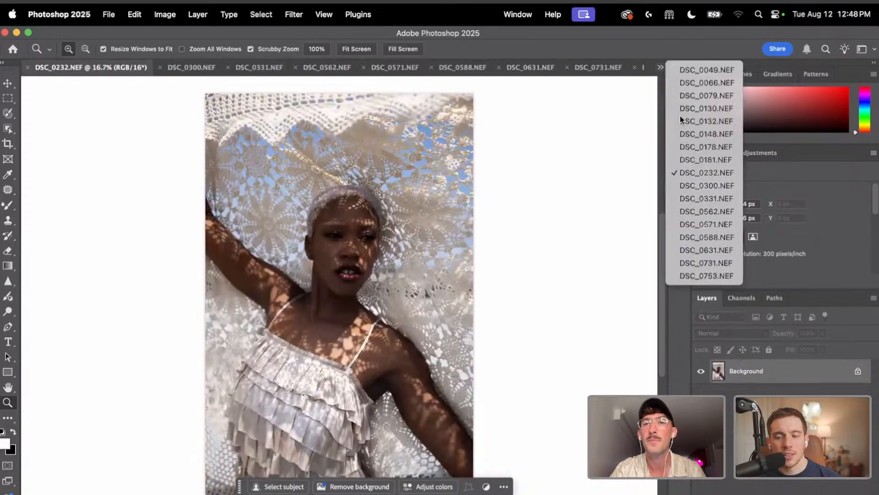
click(695, 159)
click(660, 67)
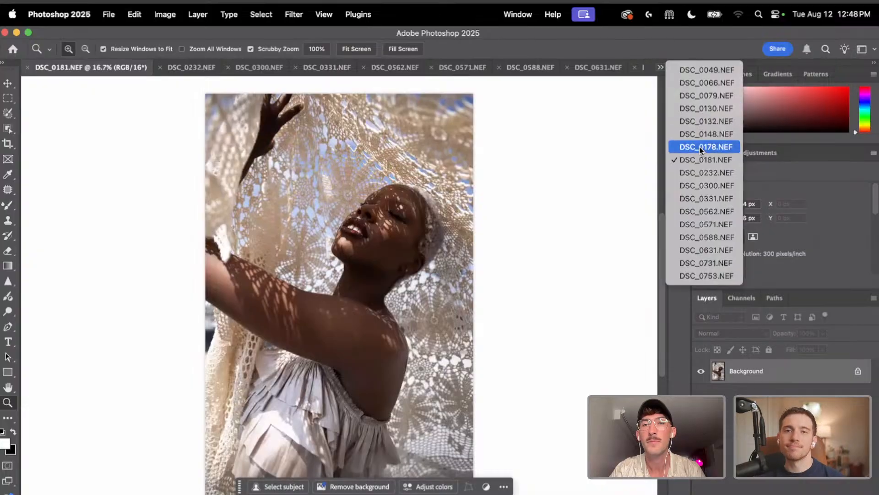
click(701, 146)
click(660, 67)
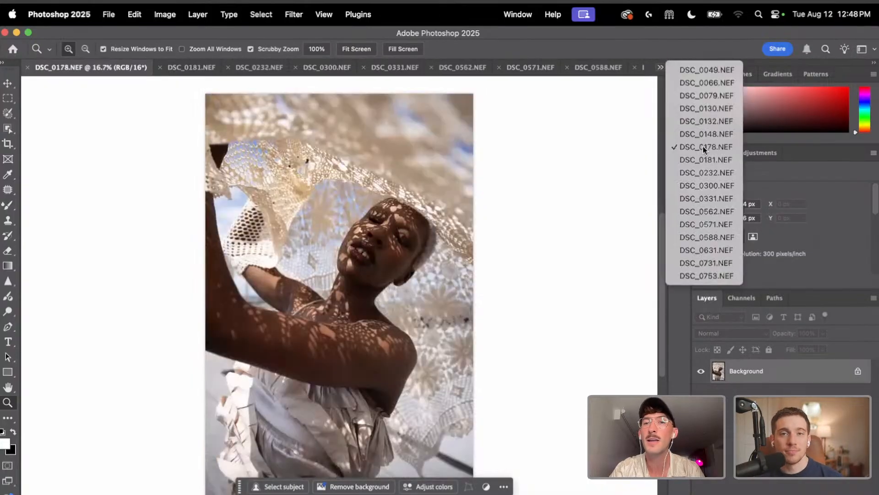
click(704, 133)
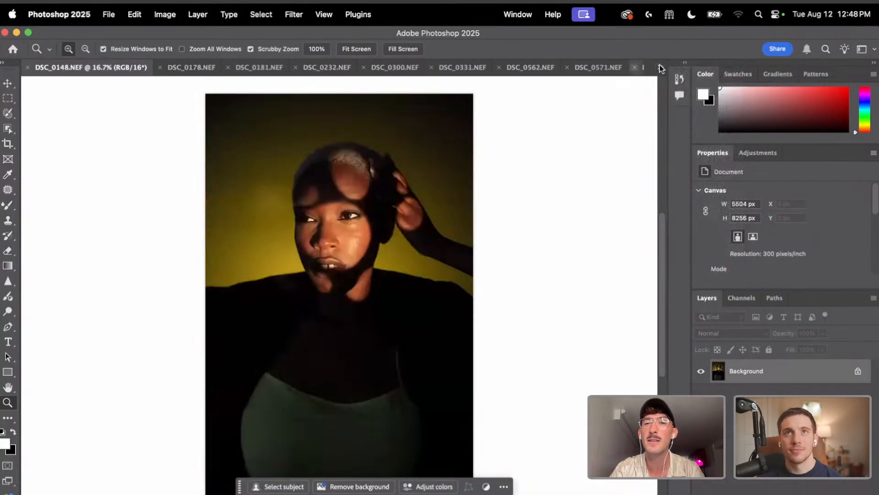
click(660, 68)
click(704, 123)
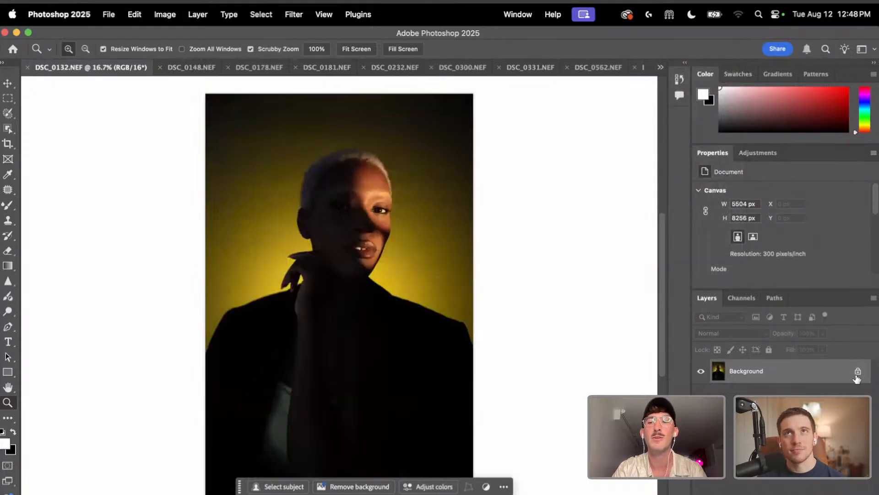
click(660, 69)
click(693, 110)
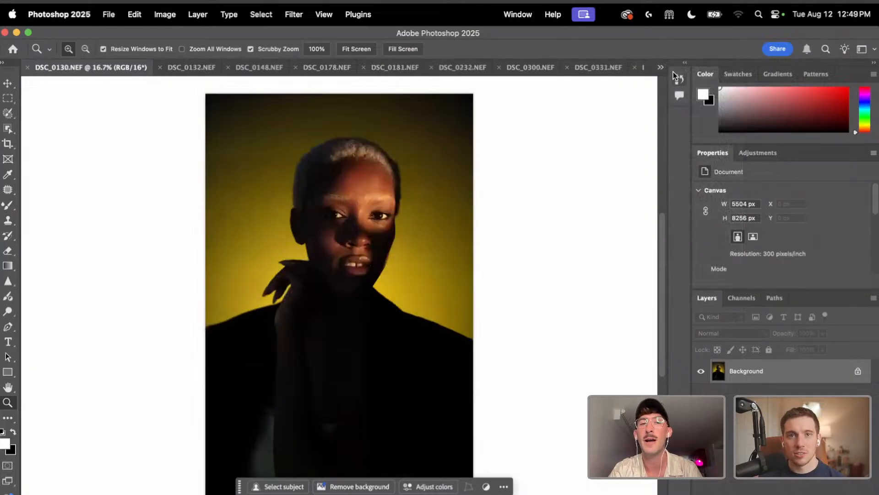
Switch to DSC_0132.NEF, unlock its background layer and duplicate it
click(661, 67)
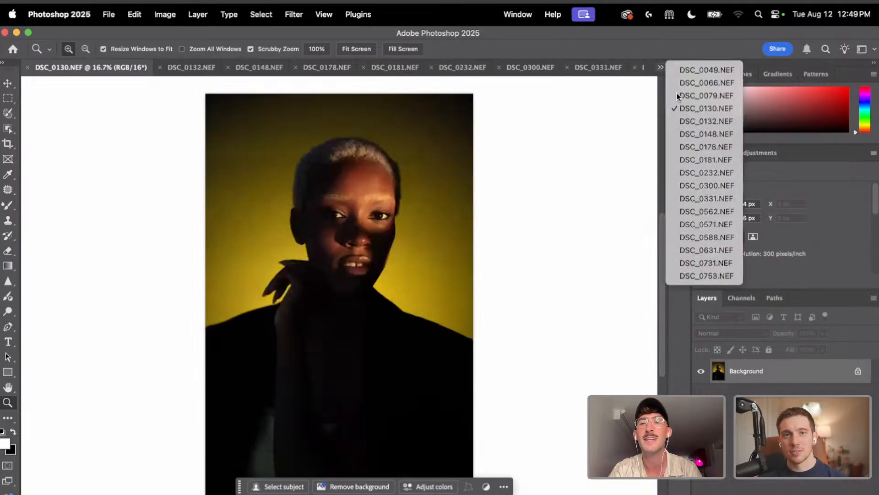
click(704, 123)
click(858, 374)
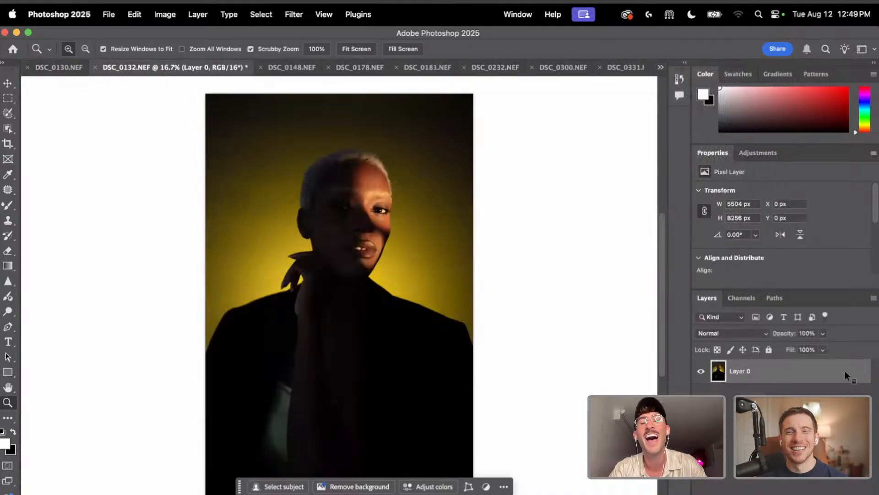
right_click(845, 370)
click(805, 319)
key(Return)
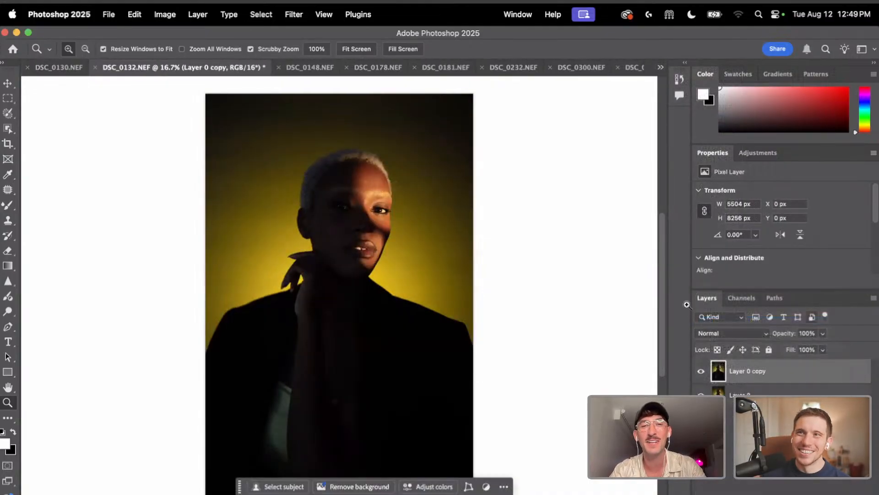
Smooth the lit cheek and the skin beside the mouth with a 178 px Mixer Brush, sampling the nearby skin tones
drag(385, 229, 451, 224)
click(8, 206)
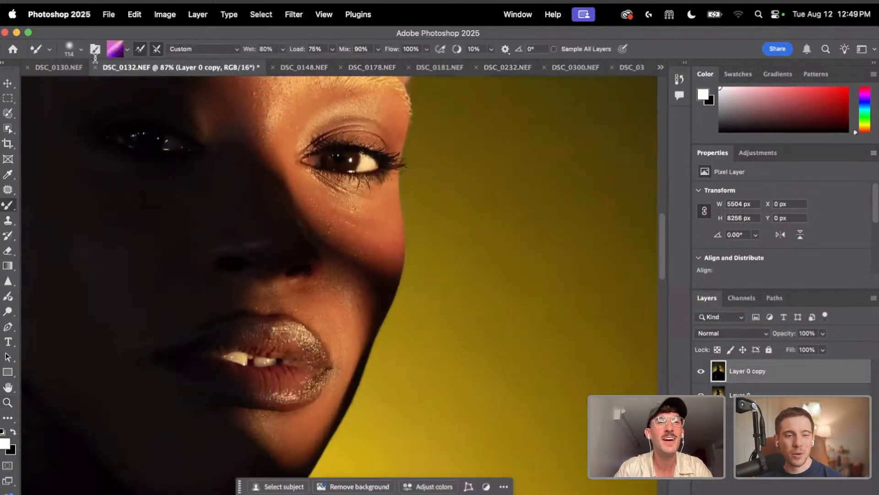
click(80, 49)
click(112, 85)
click(302, 209)
alt+click(377, 221)
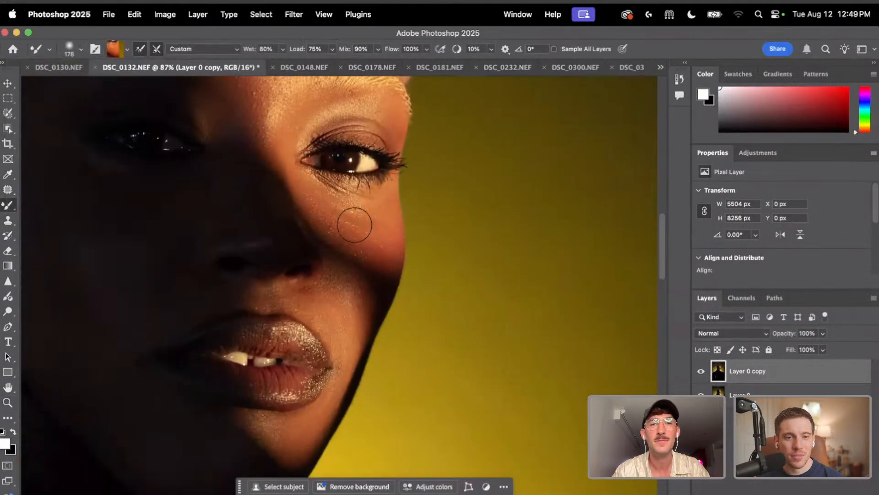
alt+click(341, 311)
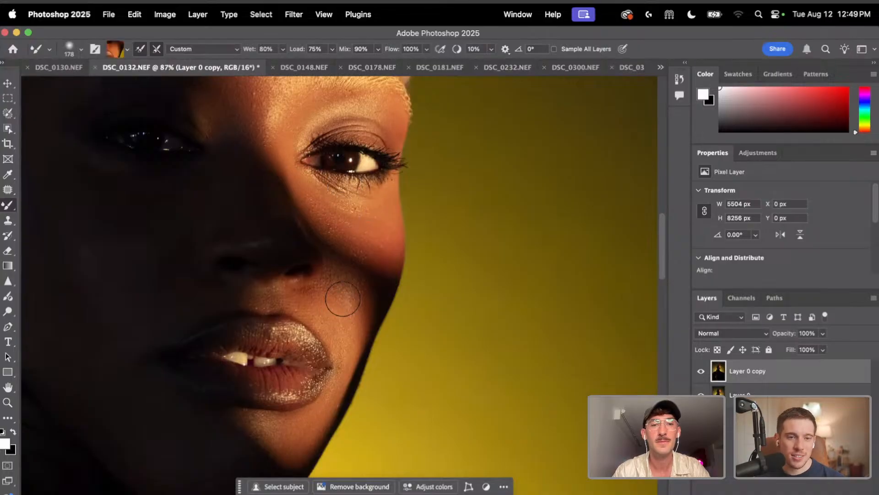
alt+click(324, 298)
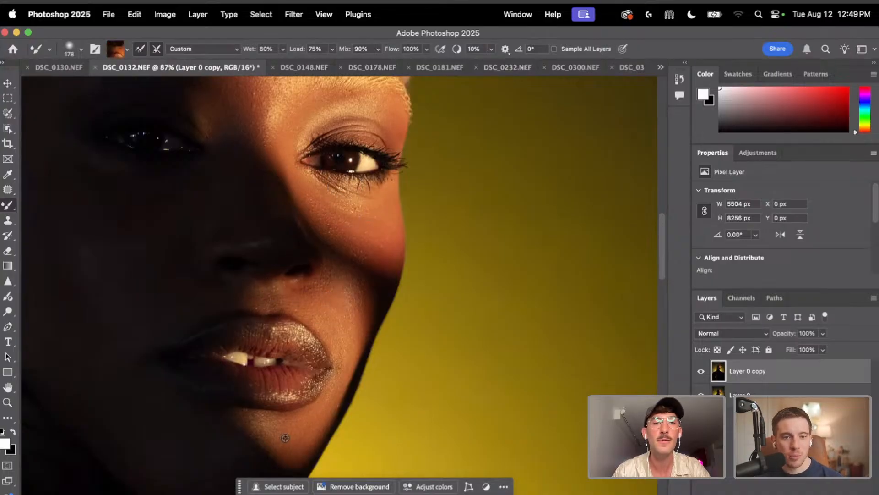
Continue smoothing with the Mixer Brush around the brow and forehead, and sample the dark tone of the shadowed cheek
scroll(298, 162, up, 2)
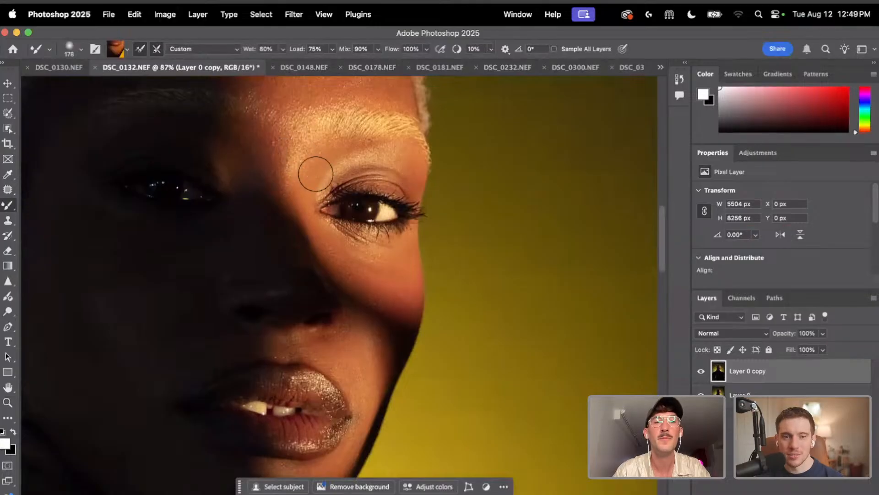
scroll(300, 169, up, 2)
scroll(330, 193, up, 2)
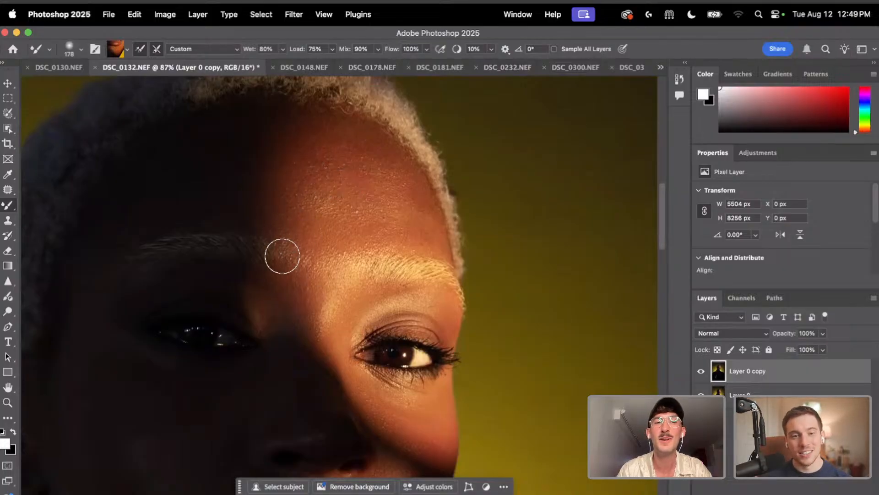
scroll(308, 275, down, 5)
scroll(312, 309, down, 1)
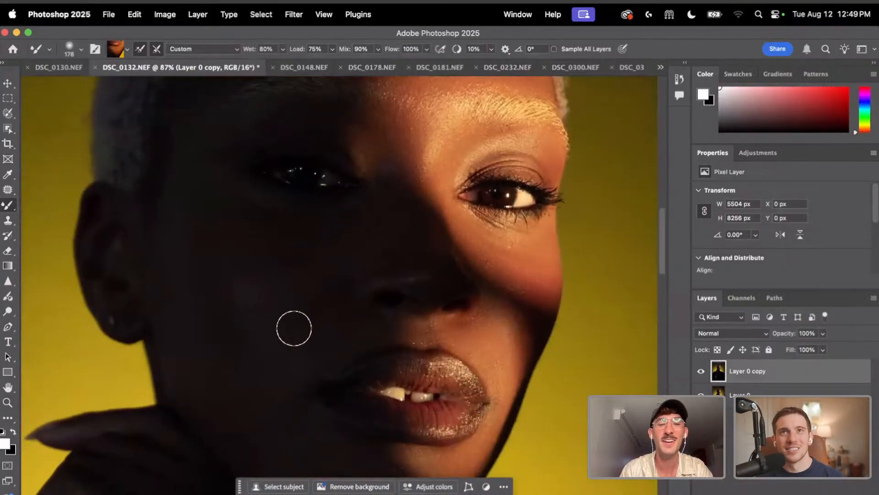
alt+click(274, 331)
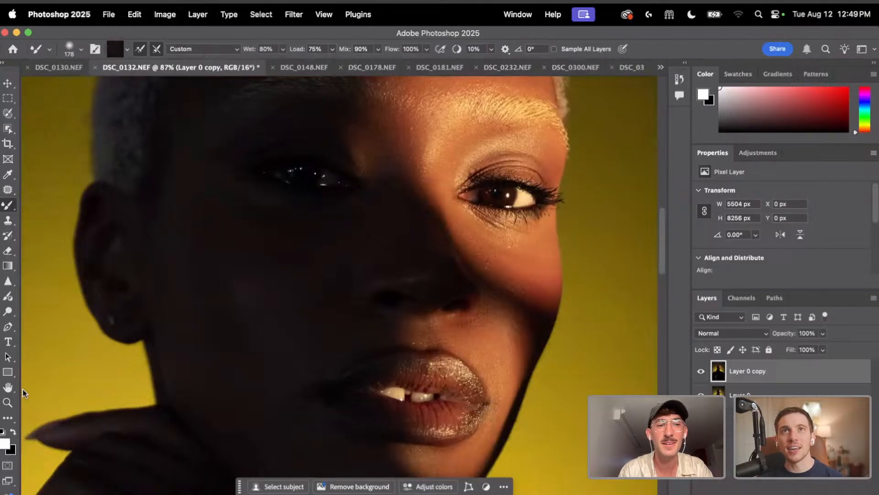
Brighten the shadowed eye with the Dodge tool, using a 284 px brush, the Shadows range and 50% exposure
click(8, 403)
drag(309, 165, 341, 198)
drag(430, 409, 440, 268)
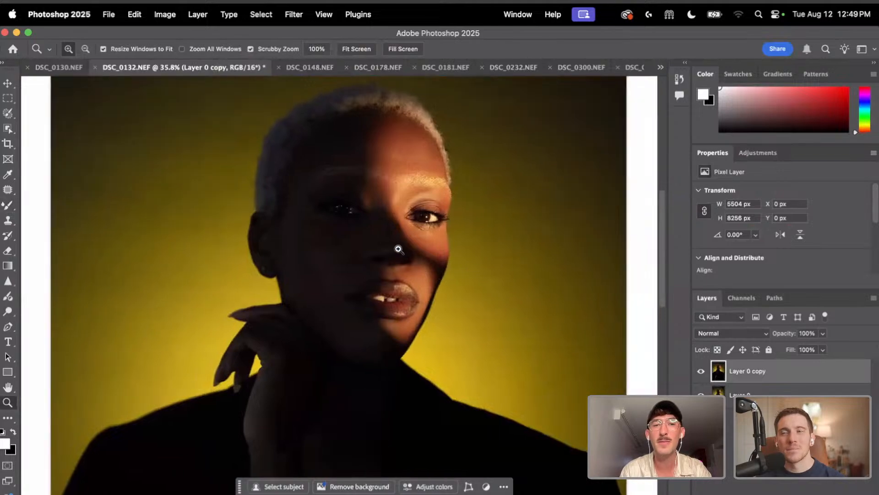
drag(386, 239, 373, 246)
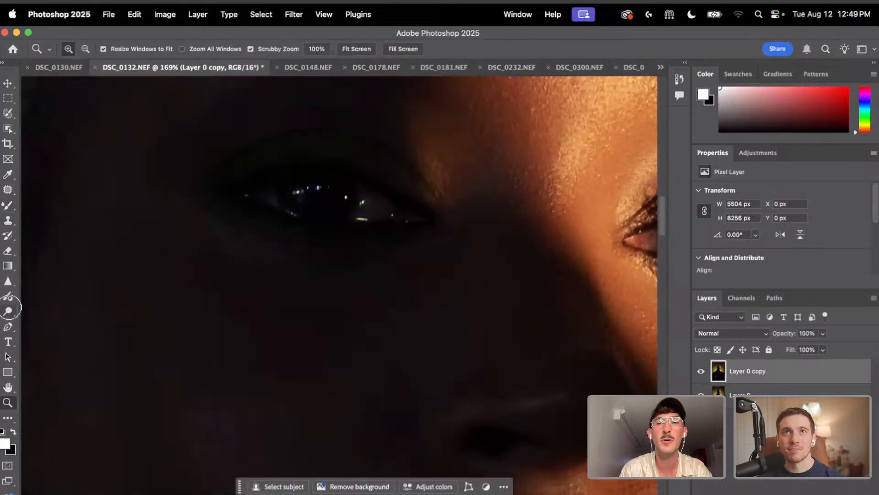
click(9, 311)
click(79, 47)
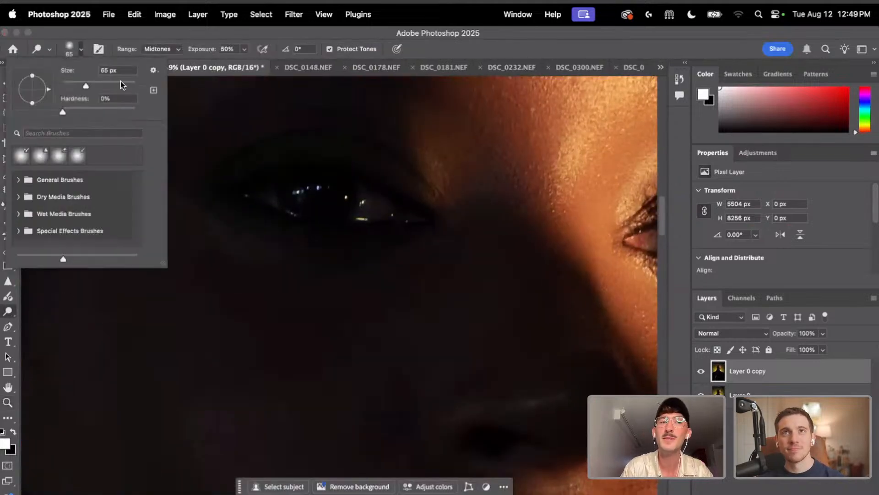
click(154, 48)
click(157, 48)
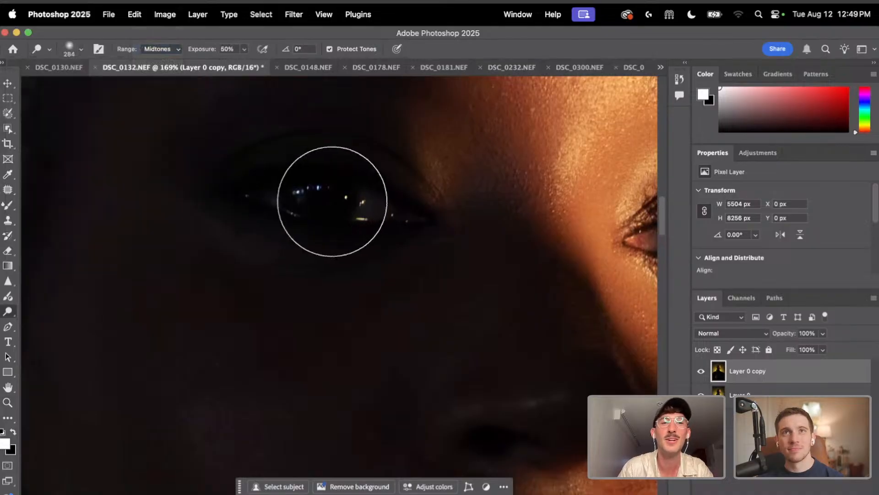
click(165, 48)
click(157, 36)
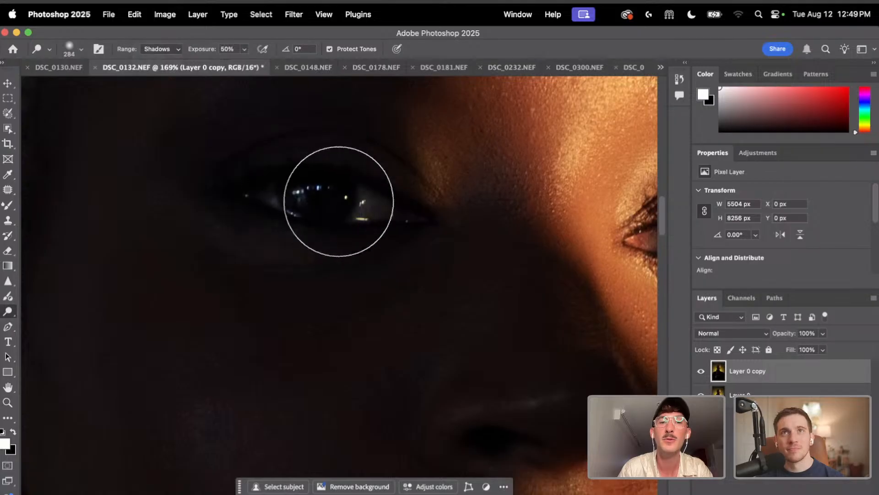
mouse_move(338, 201)
mouse_down()
mouse_move(323, 192)
mouse_move(357, 195)
mouse_move(323, 195)
mouse_up()
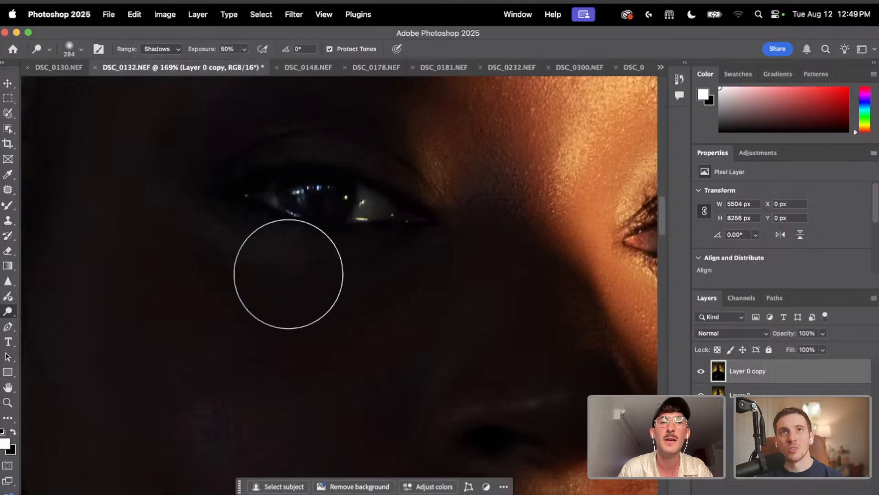
Dodge the shadowed cheek below the eye and check the result on the whole face
scroll(461, 238, down, 5)
scroll(461, 238, left, 2)
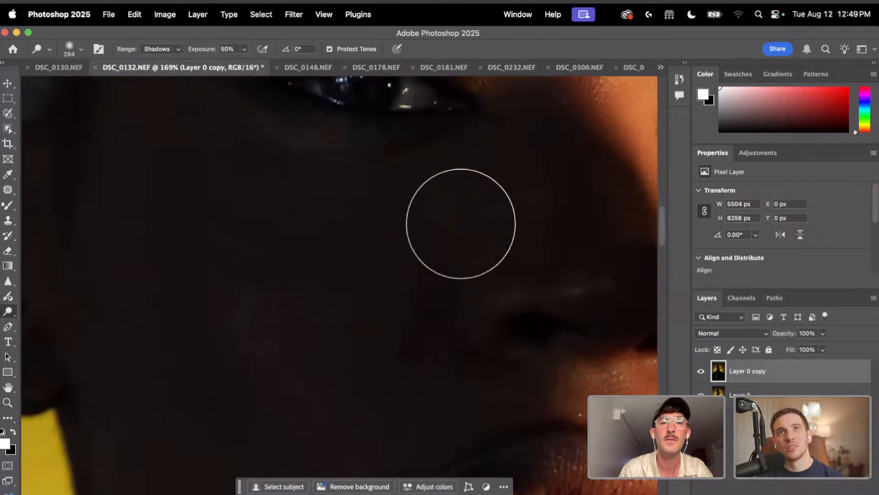
mouse_move(461, 223)
mouse_down()
mouse_move(419, 202)
mouse_move(240, 245)
mouse_move(332, 203)
mouse_move(437, 227)
mouse_move(419, 236)
mouse_move(186, 235)
mouse_move(390, 231)
mouse_up()
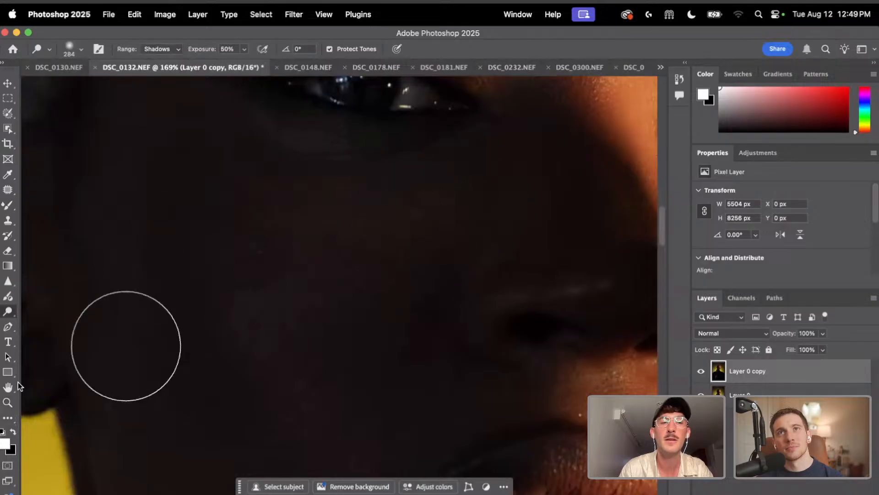
key(z)
drag(333, 238, 284, 238)
drag(344, 199, 316, 200)
drag(423, 201, 415, 236)
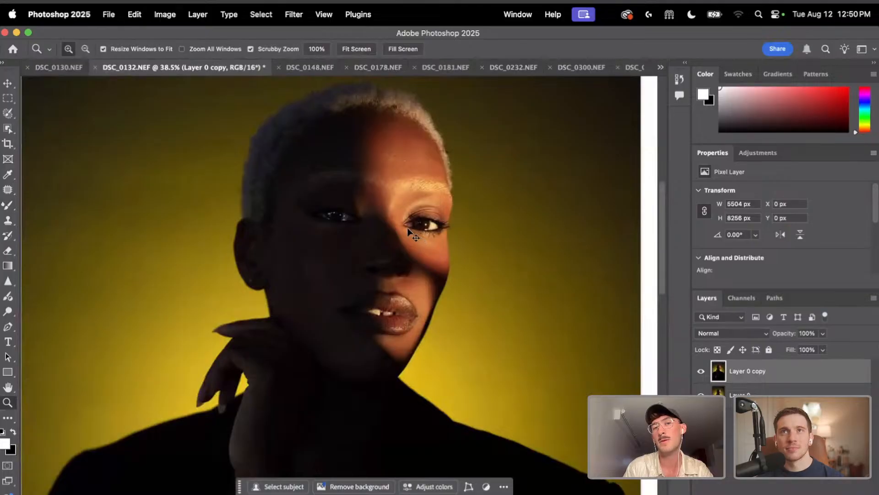
Smooth the lit skin beside the nose and mouth and around the brow with a 134 px Mixer Brush
drag(346, 218, 445, 280)
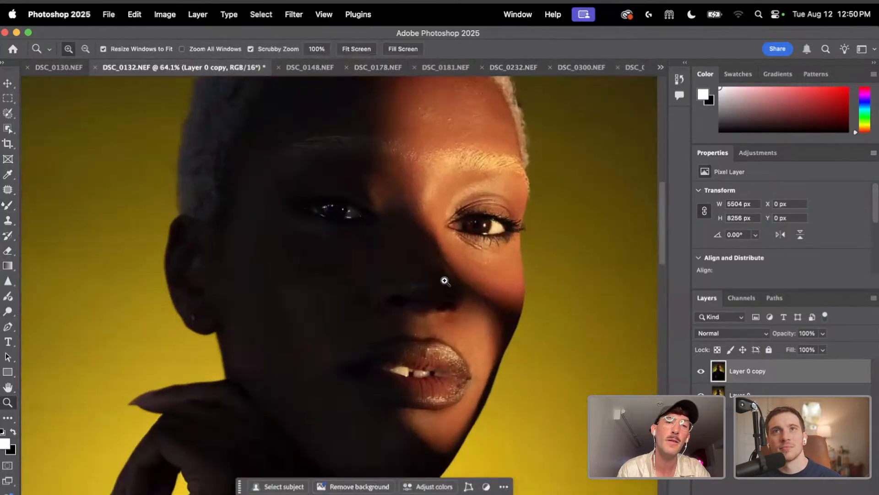
drag(451, 354, 448, 330)
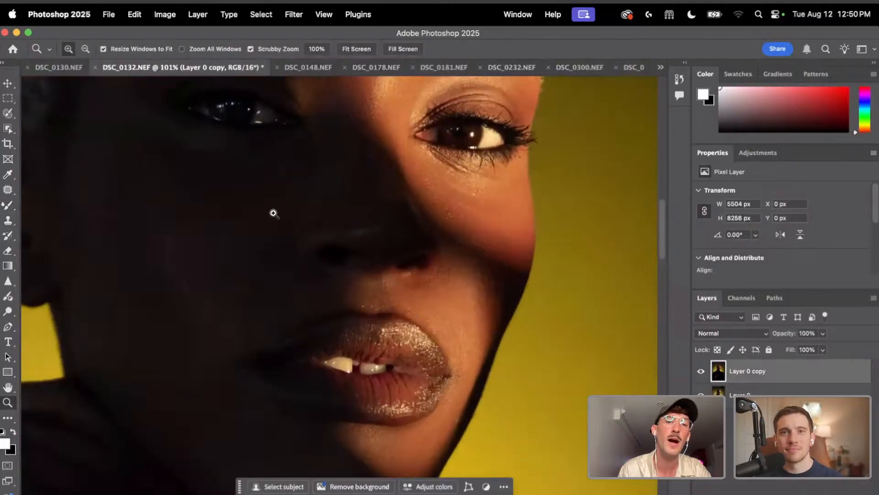
click(9, 205)
click(81, 48)
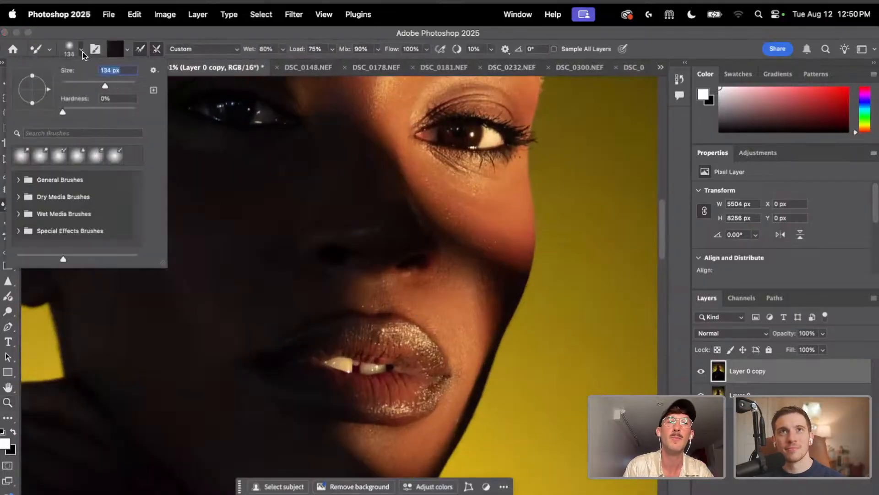
click(419, 317)
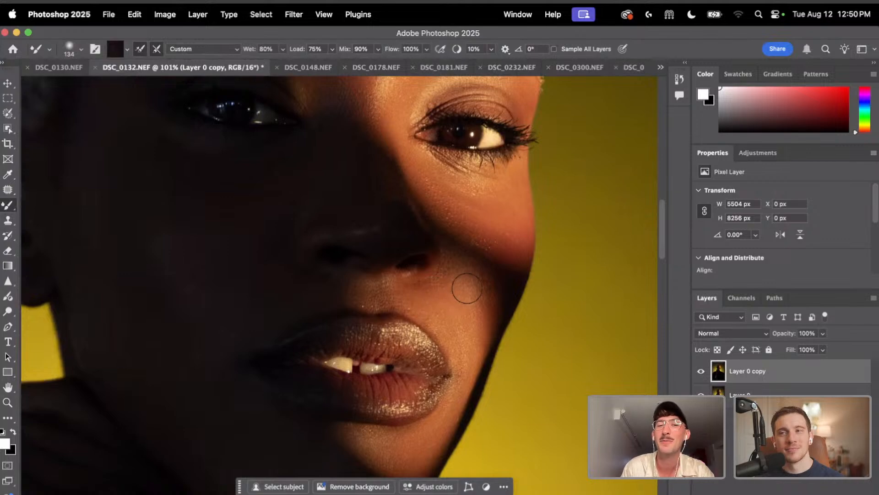
scroll(336, 142, up, 6)
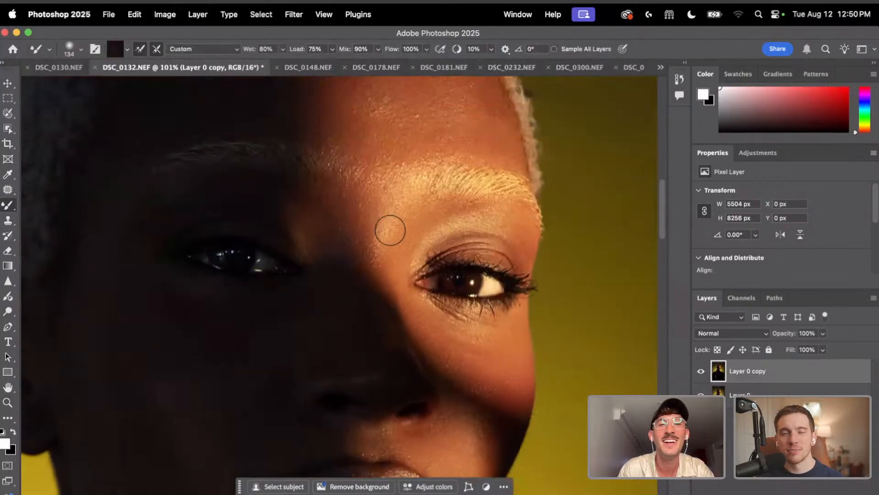
scroll(390, 230, up, 1)
click(8, 402)
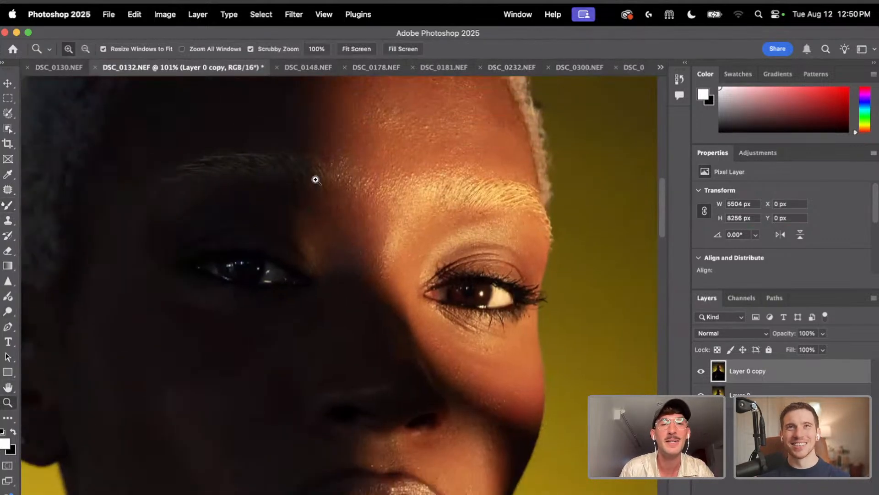
Duplicate the retouched portrait layer above the existing ones
drag(314, 180, 229, 183)
drag(418, 301, 400, 226)
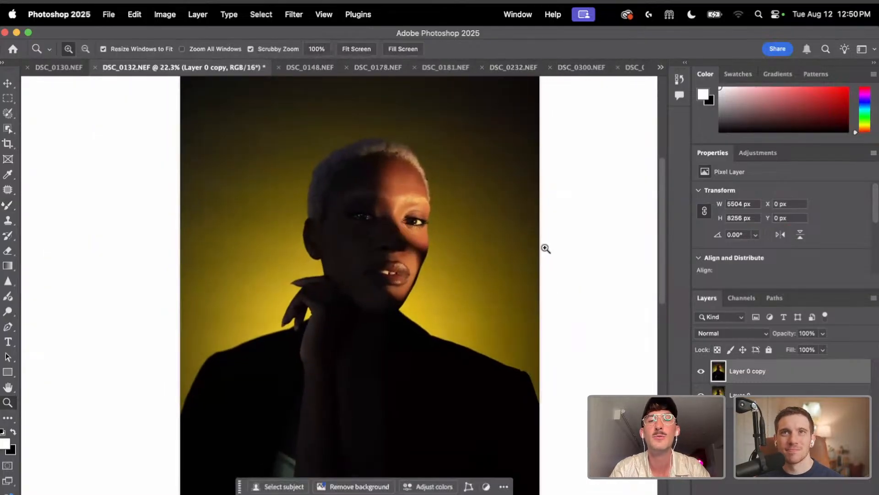
drag(487, 232, 582, 260)
drag(544, 247, 300, 261)
drag(388, 274, 227, 249)
drag(456, 281, 408, 251)
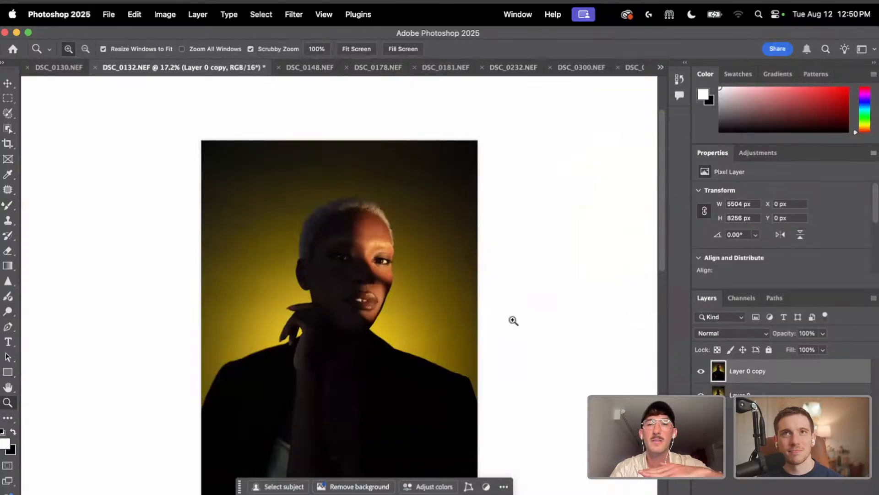
right_click(764, 378)
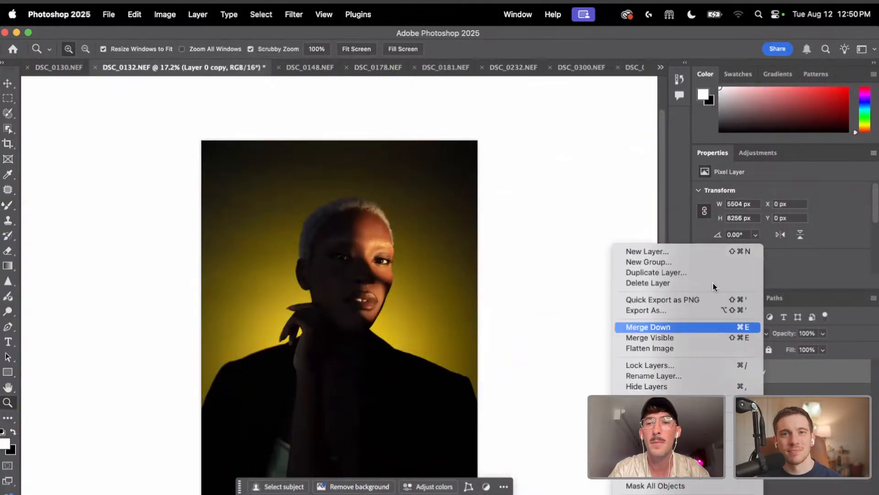
click(425, 134)
key(super+j)
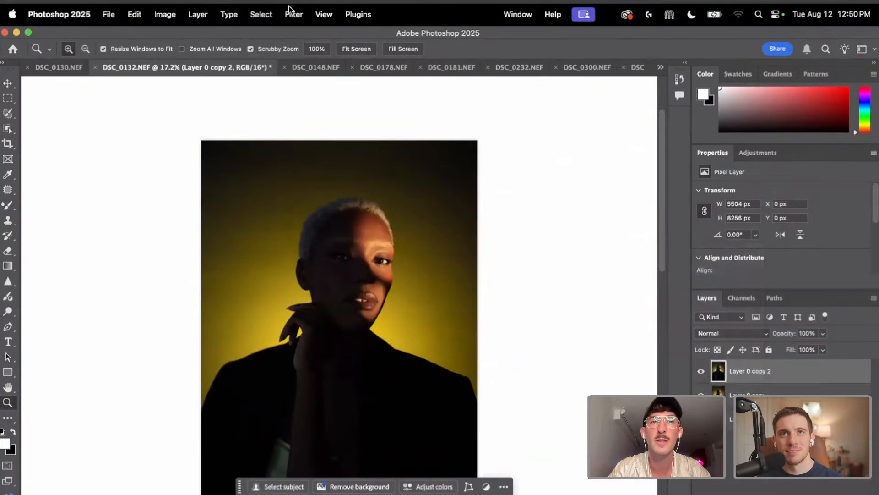
Apply the Median noise filter with a 150-pixel radius to the duplicated layer
click(294, 14)
mouse_move(365, 197)
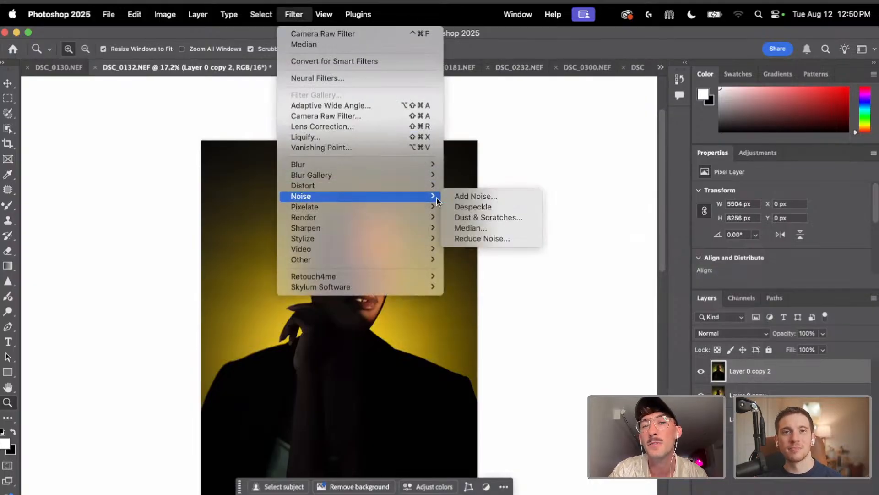
click(482, 228)
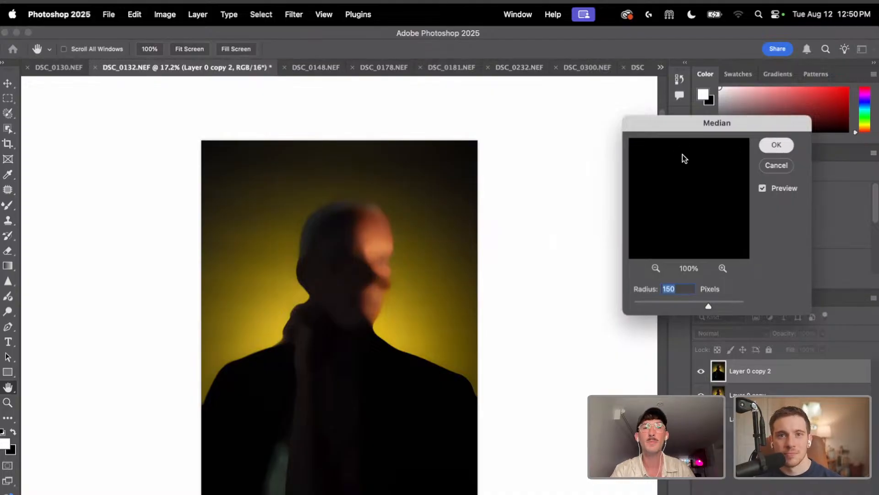
key(Return)
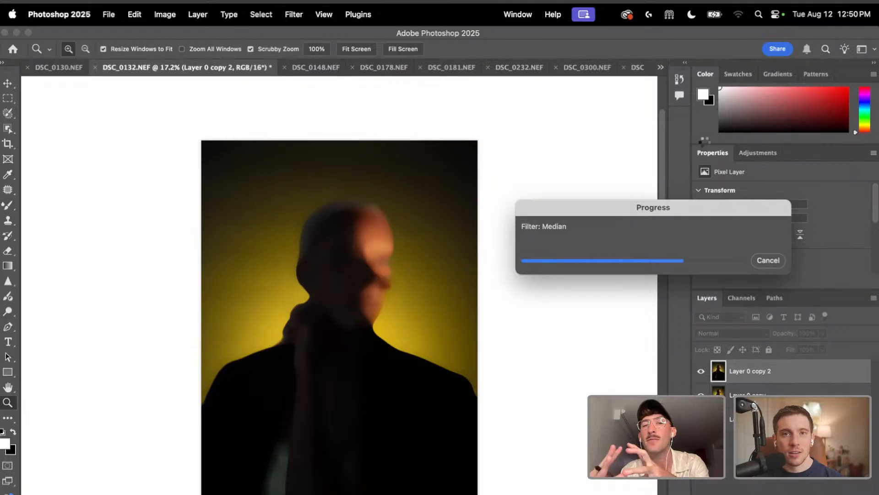
drag(658, 209, 619, 128)
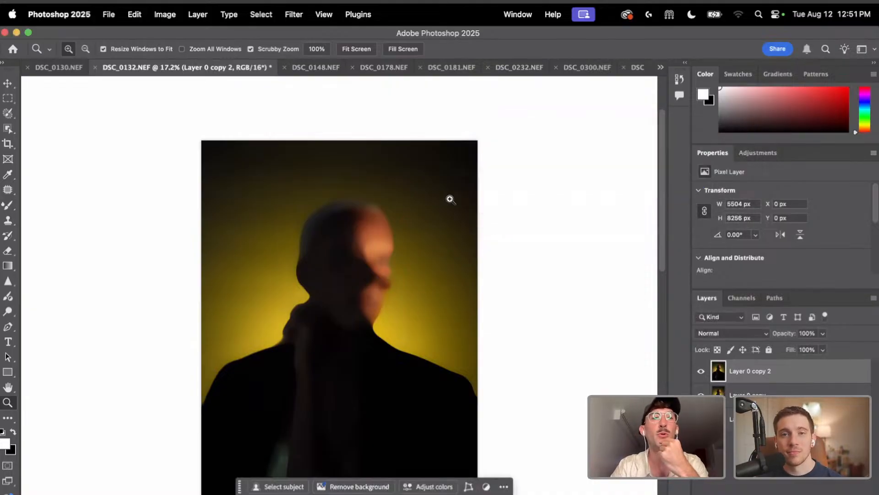
drag(432, 182, 373, 149)
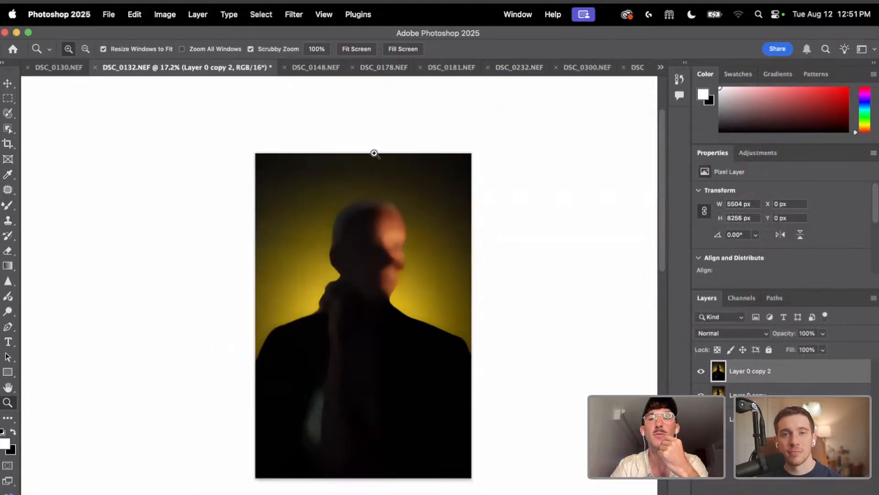
click(109, 15)
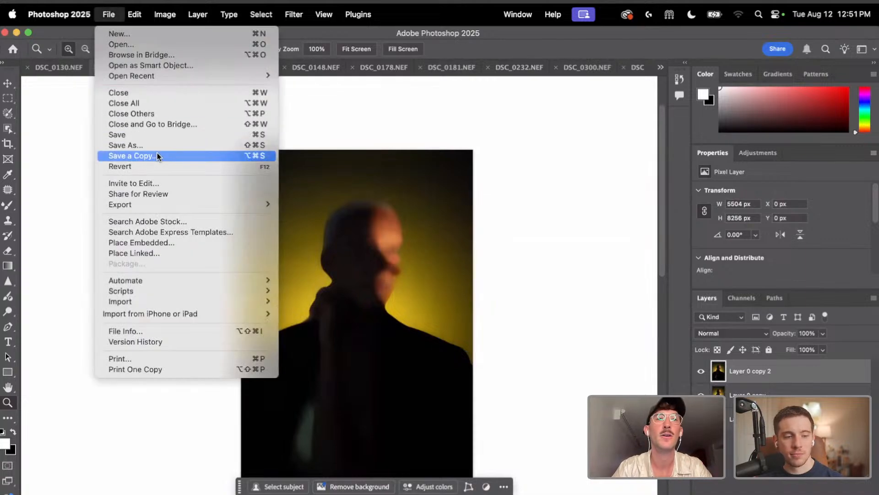
click(157, 156)
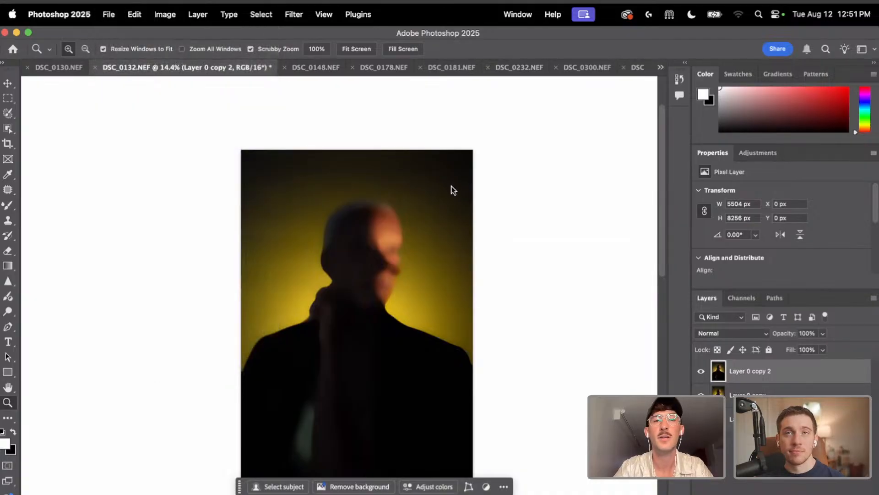
click(430, 202)
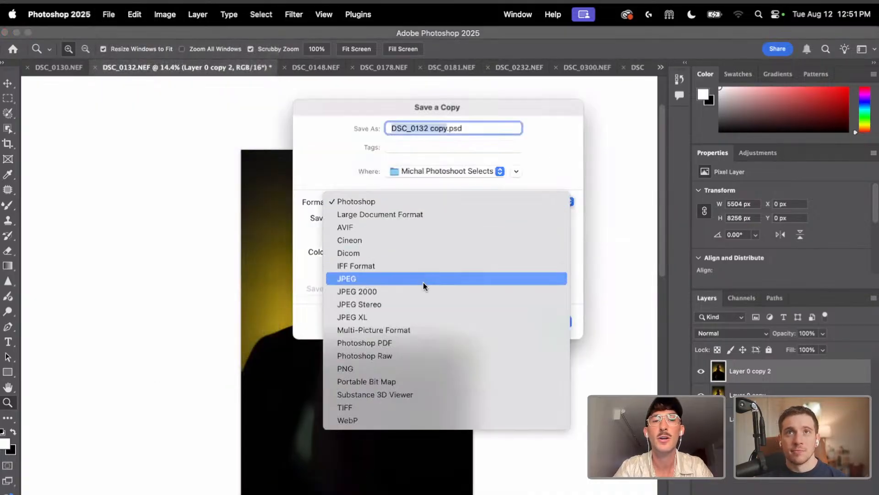
click(423, 280)
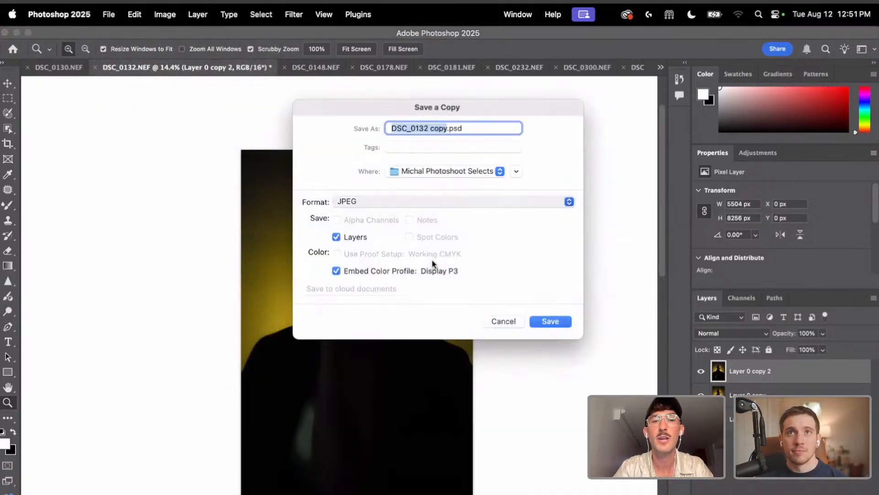
click(542, 320)
drag(433, 216, 490, 216)
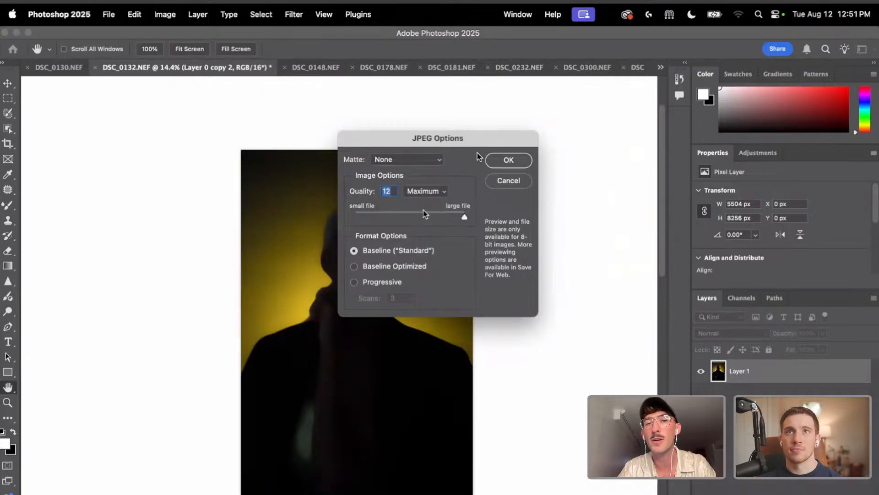
click(509, 180)
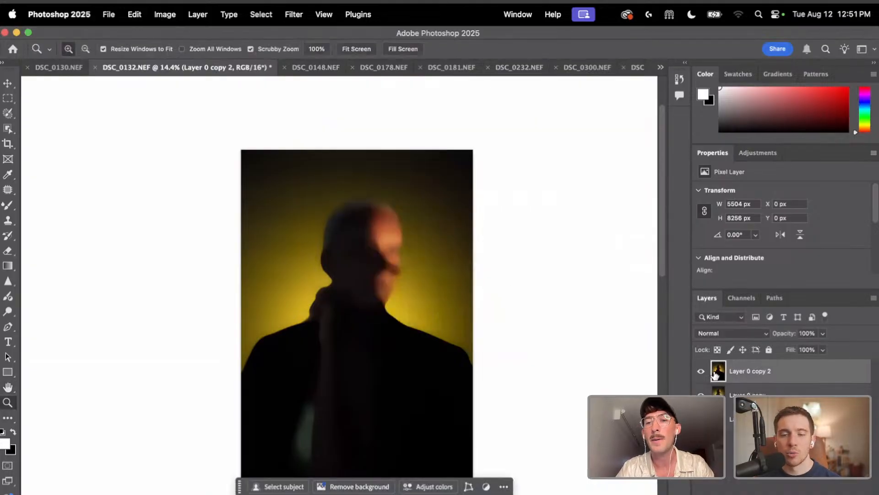
Add a white layer mask to the median-blurred layer
scroll(546, 345, down, 3)
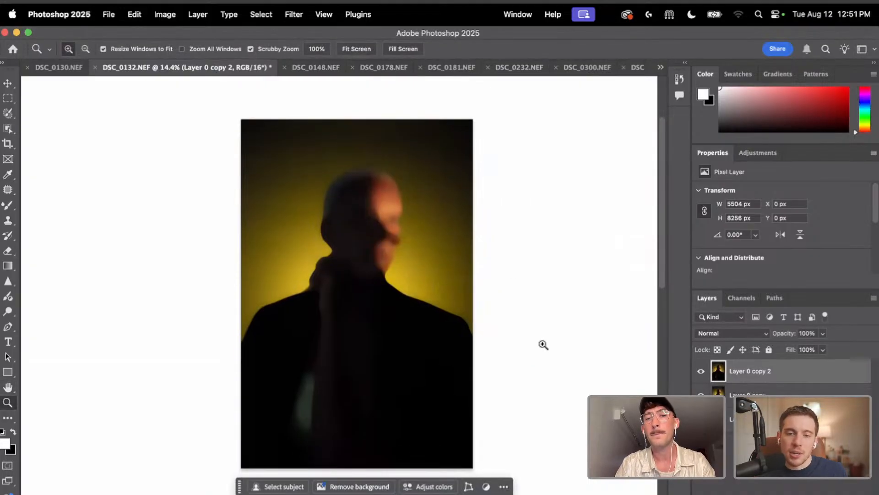
click(374, 251)
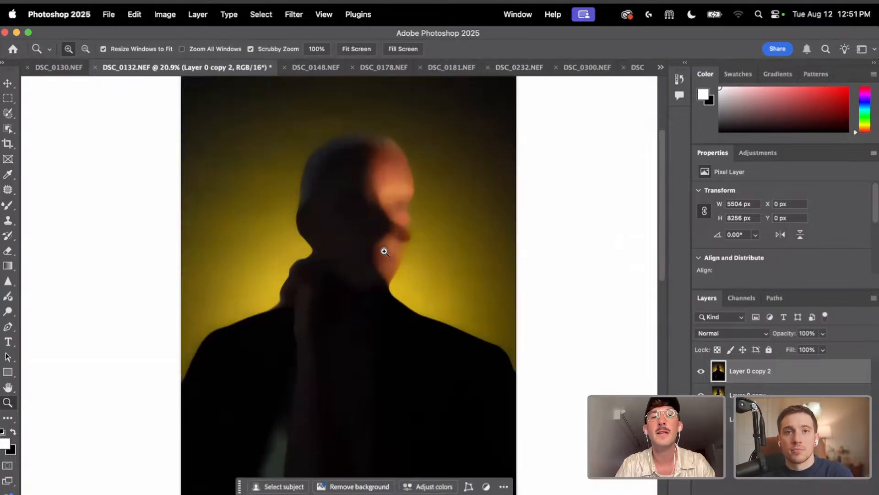
mouse_move(374, 251)
mouse_down()
mouse_move(353, 245)
mouse_move(376, 247)
mouse_up()
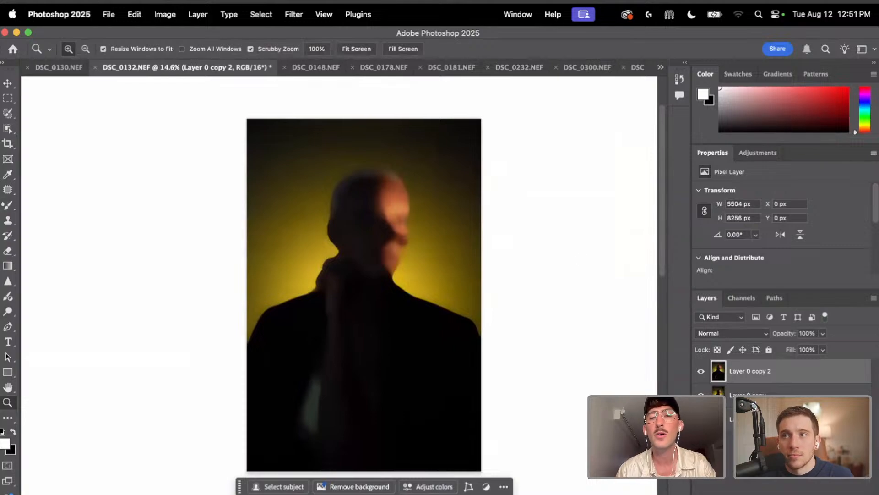
click(791, 491)
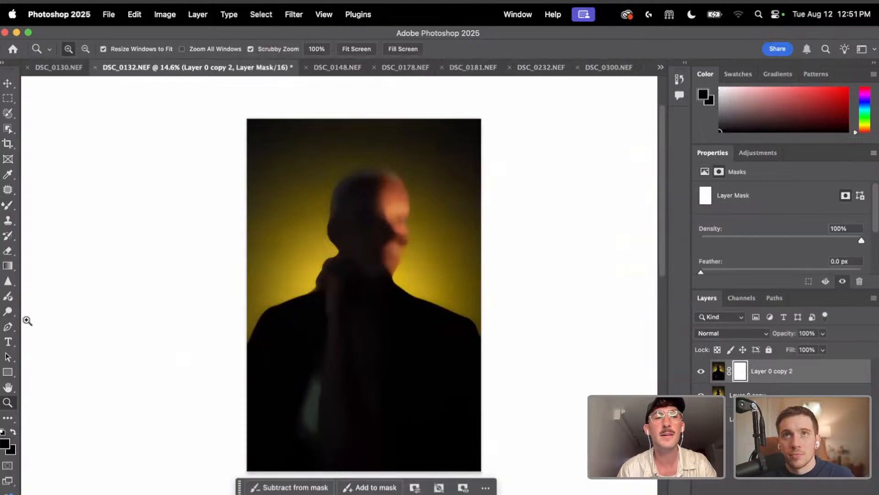
Paint black on the mask over the whole subject with a 1760 px Brush at 0% hardness, restoring the sharp figure
click(7, 205)
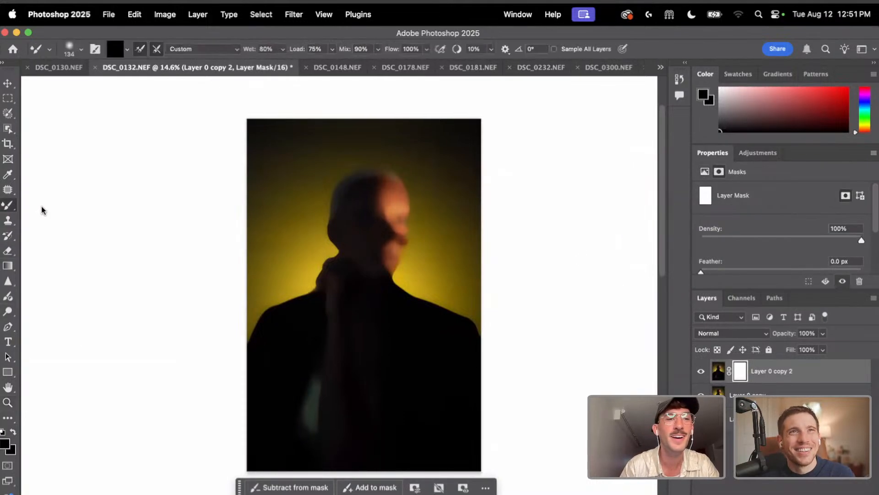
right_click(8, 204)
click(50, 202)
click(81, 48)
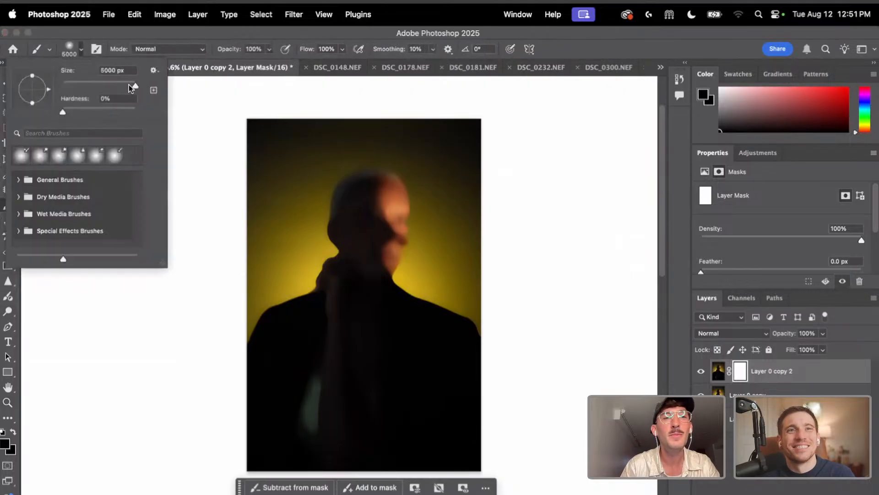
drag(132, 88, 128, 86)
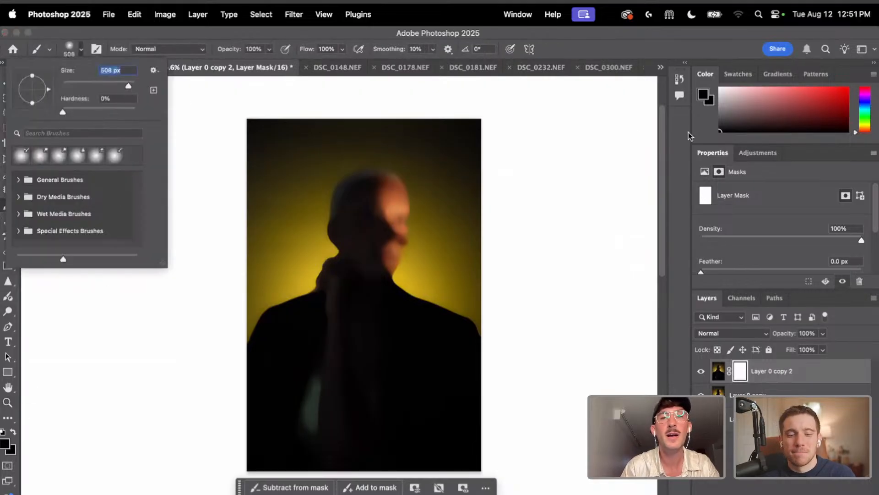
key(Return)
click(81, 48)
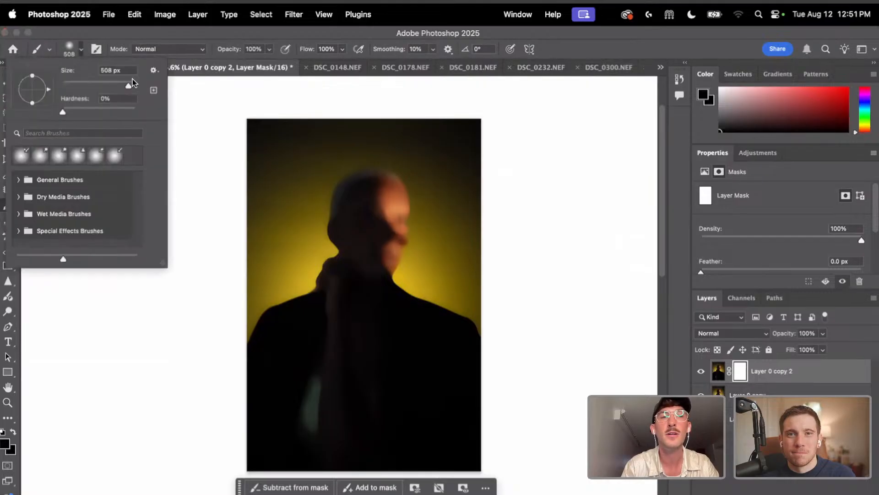
click(130, 85)
mouse_move(324, 320)
mouse_down()
mouse_move(279, 323)
mouse_move(268, 352)
mouse_move(350, 299)
mouse_move(335, 244)
mouse_move(359, 251)
mouse_move(389, 223)
mouse_move(384, 298)
mouse_move(458, 351)
mouse_move(425, 342)
mouse_move(391, 375)
mouse_move(296, 391)
mouse_move(300, 454)
mouse_move(270, 441)
mouse_move(313, 451)
mouse_move(293, 438)
mouse_move(312, 433)
mouse_move(335, 387)
mouse_move(420, 384)
mouse_up()
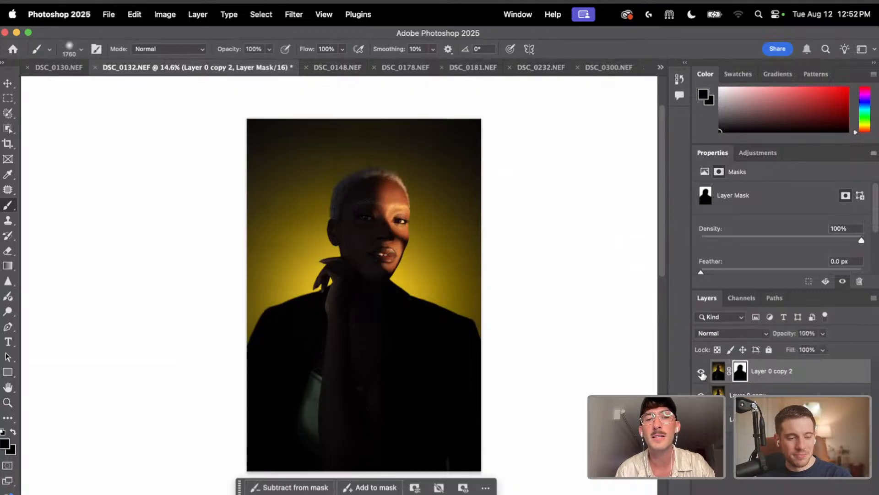
Compare the portrait with and without the masked median-blurred layer
click(701, 373)
click(701, 373)
click(701, 373)
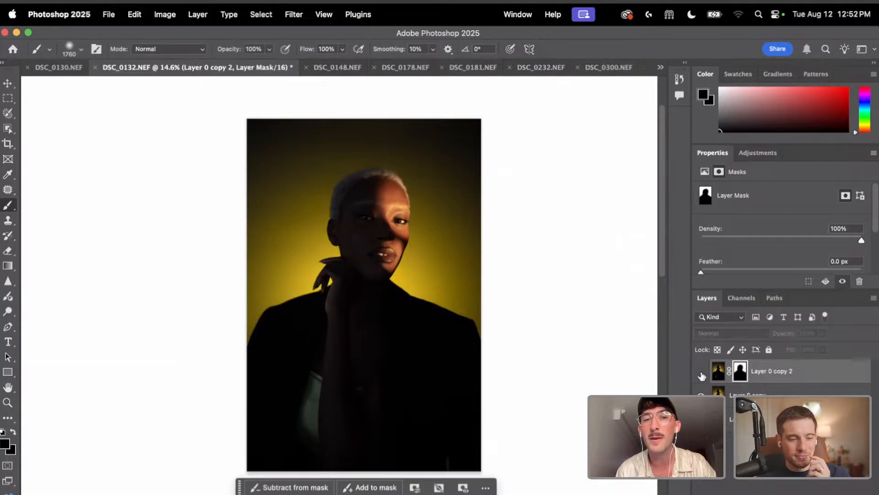
click(701, 373)
click(701, 373)
click(701, 373)
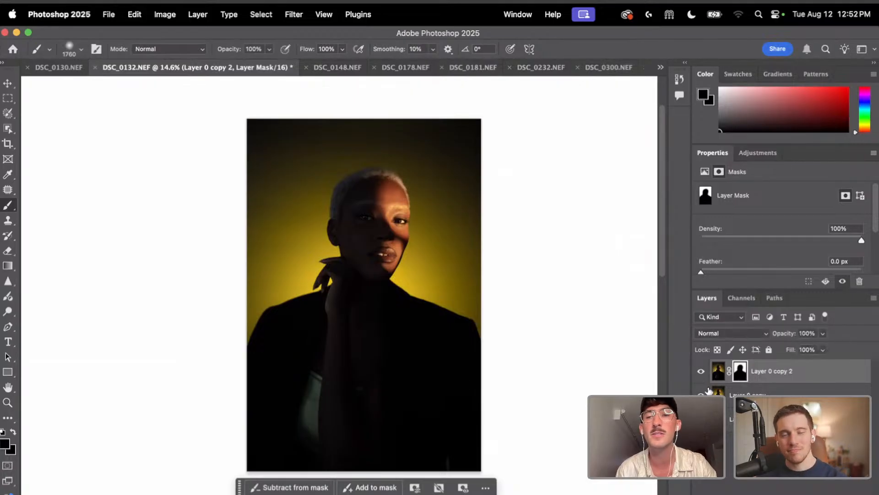
Add a Selective Color adjustment layer above the blurred layer and target the Yellows
click(796, 492)
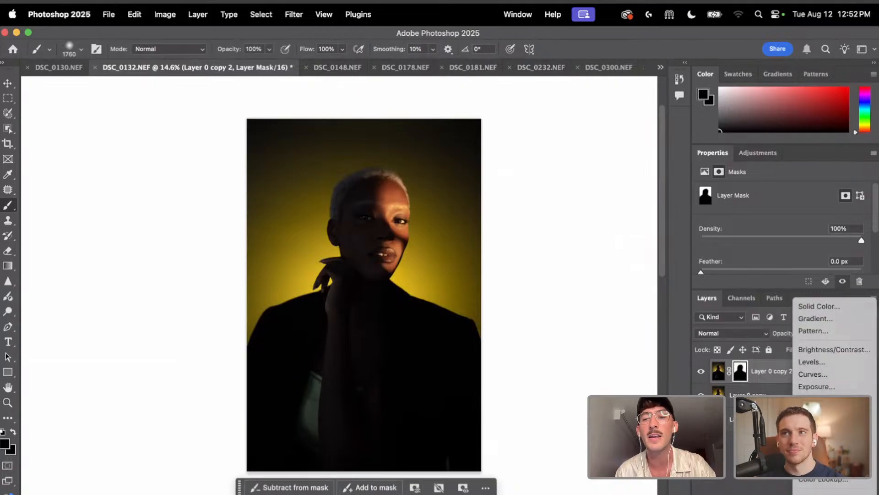
click(815, 493)
click(777, 204)
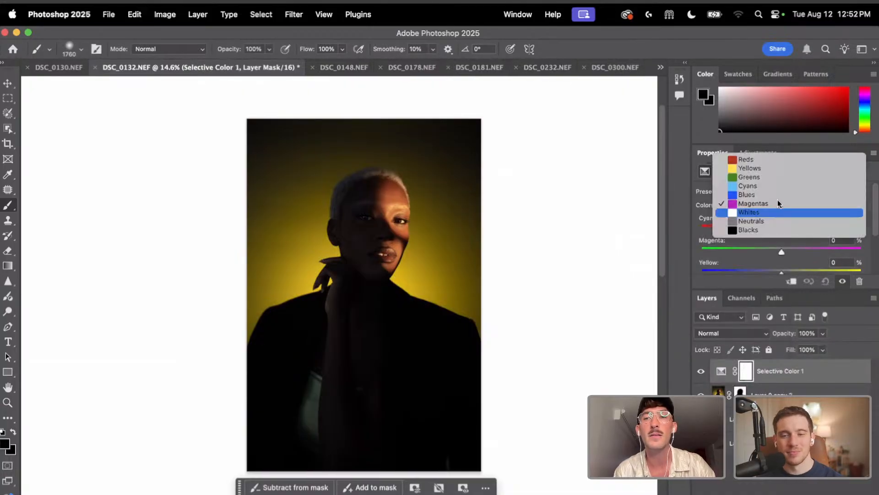
click(774, 171)
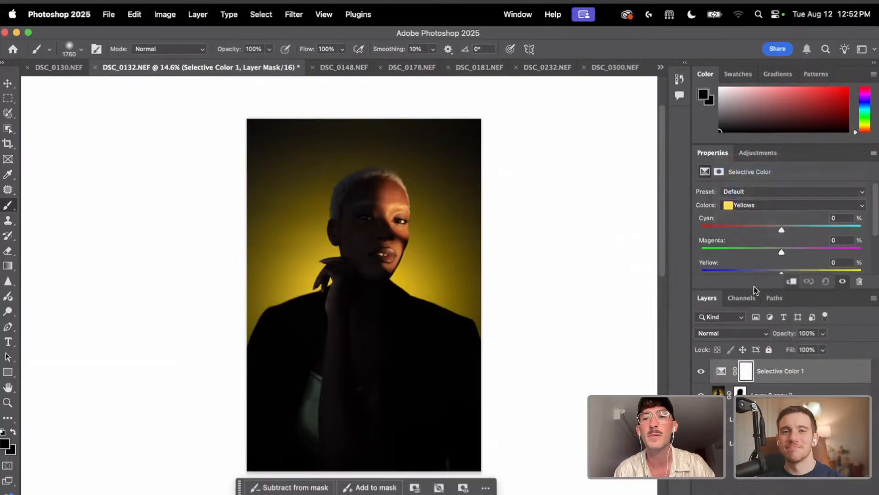
drag(758, 288, 781, 328)
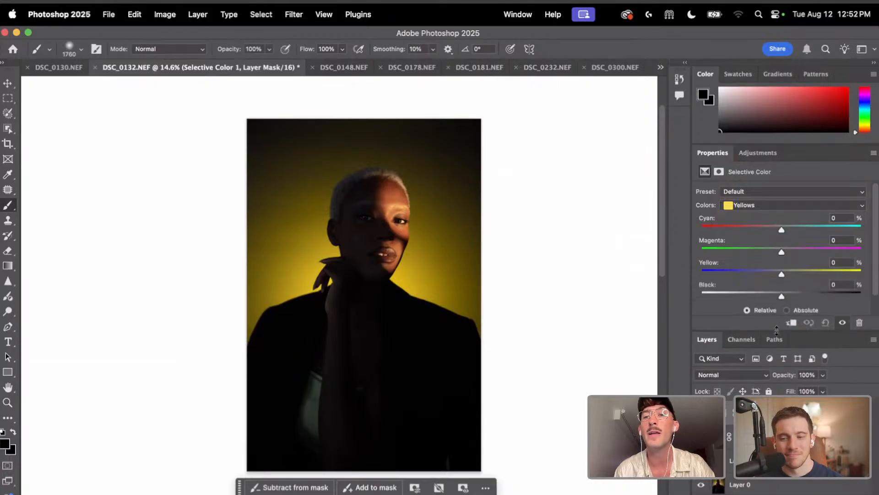
Set the Yellows to Cyan +3%, Magenta +11% and Yellow +1% in the Selective Color adjustment
drag(782, 273, 790, 252)
click(783, 273)
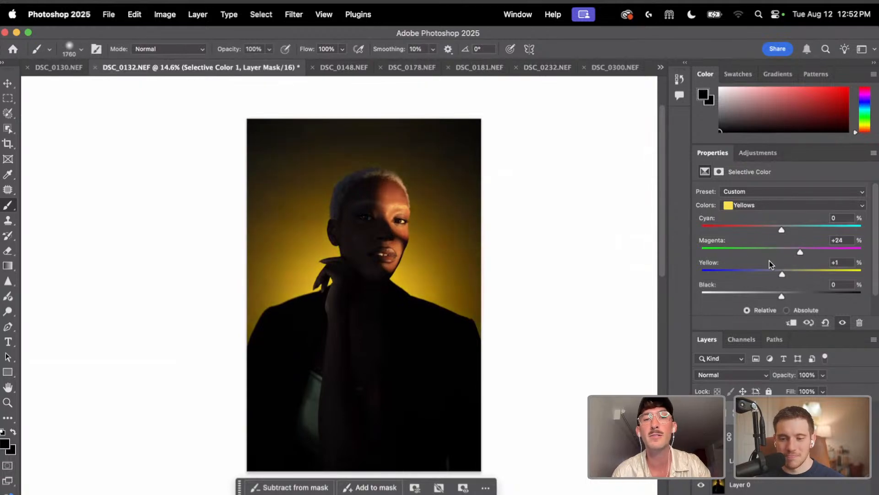
mouse_move(786, 252)
mouse_down()
mouse_move(805, 253)
mouse_move(794, 265)
mouse_up()
drag(790, 229, 790, 259)
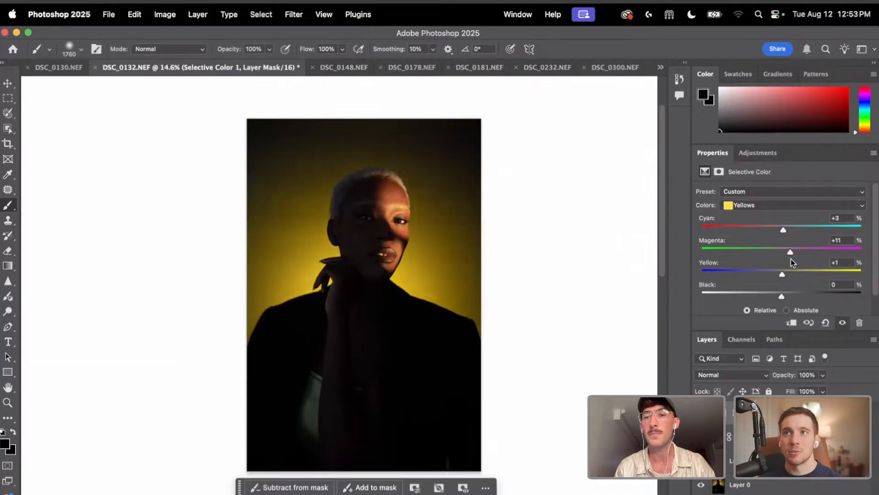
Target the Reds in the Selective Color adjustment and set their Cyan to +2%
click(760, 204)
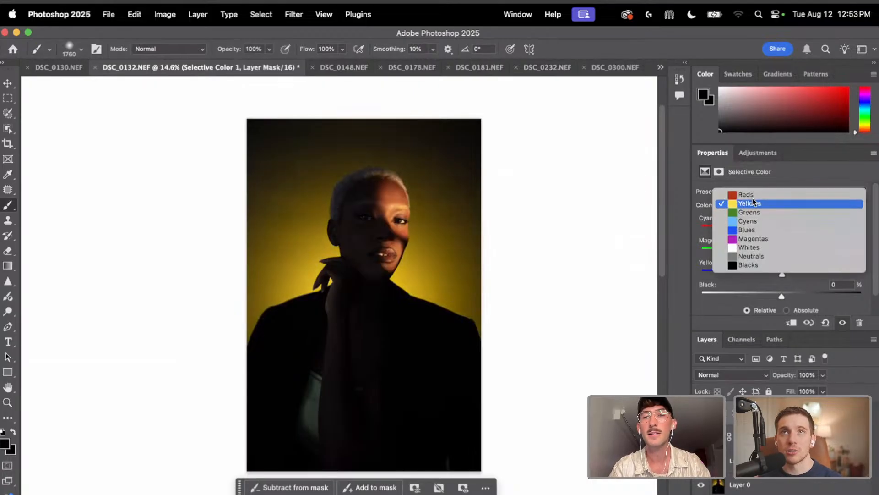
click(753, 196)
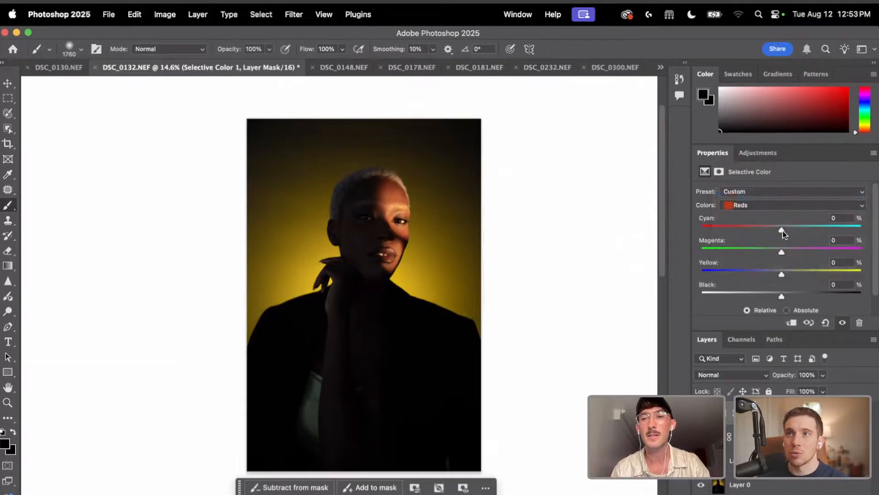
drag(782, 230, 781, 254)
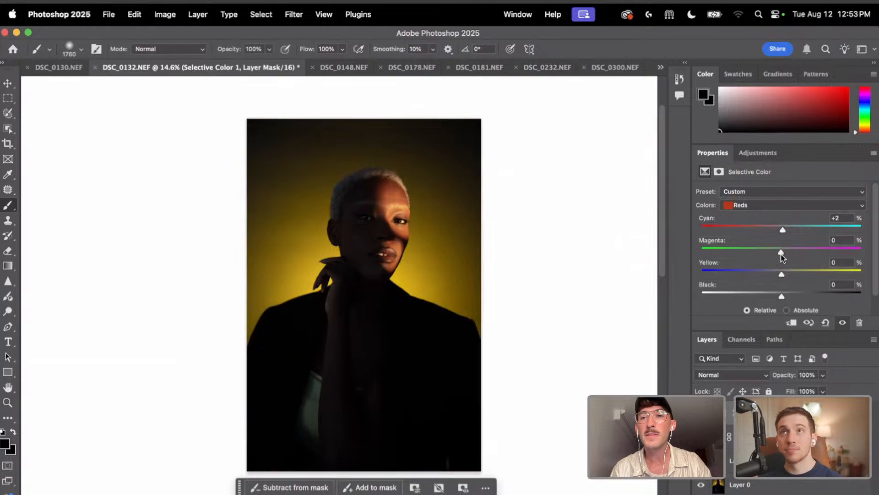
Add a Gradient Map adjustment layer and open its AA Design Pack 4 gradient presets for editing the map
click(793, 493)
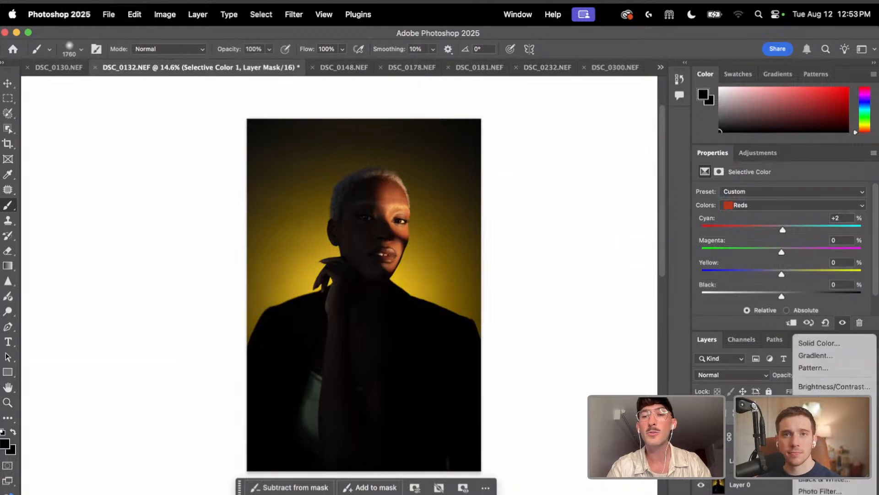
click(815, 493)
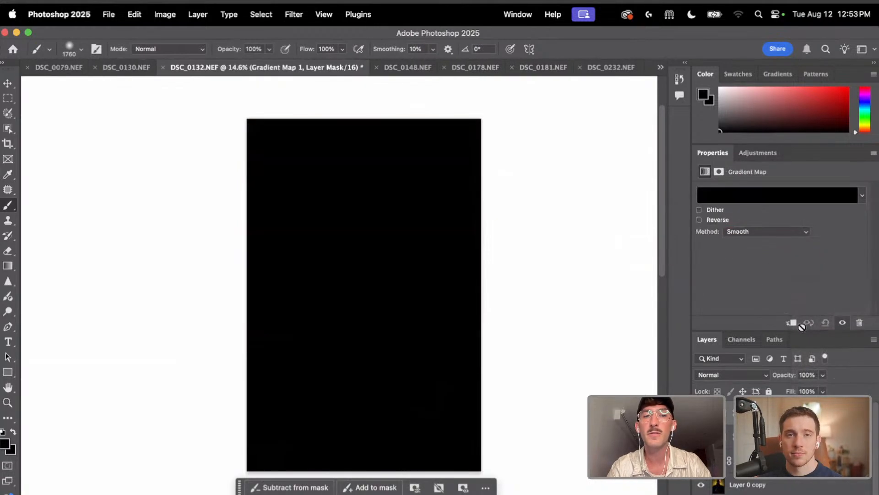
click(773, 200)
scroll(667, 202, down, 10)
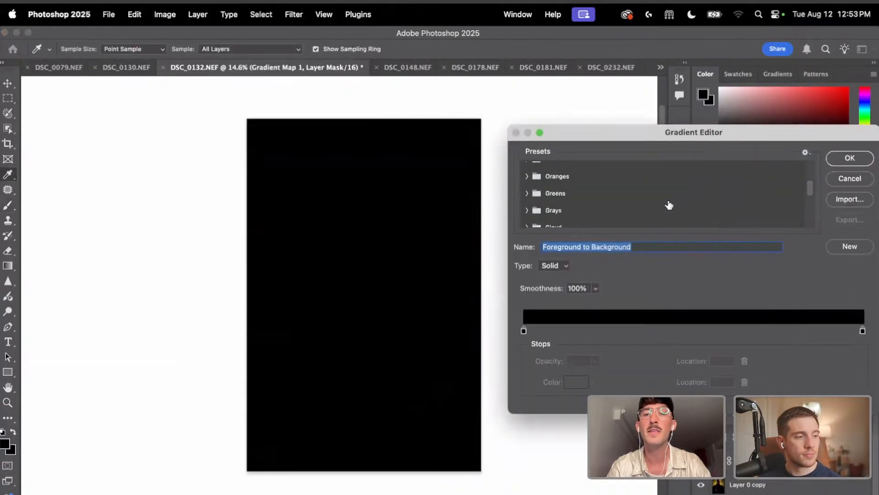
click(526, 218)
scroll(531, 201, down, 2)
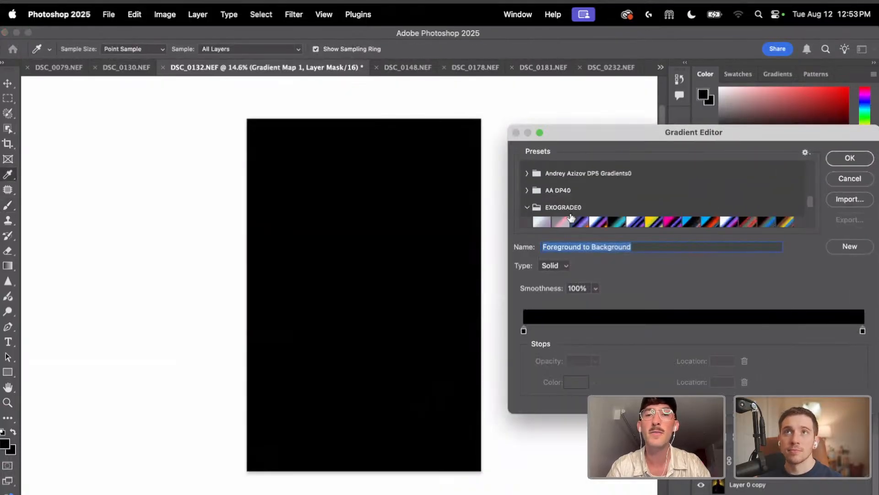
scroll(533, 186, up, 1)
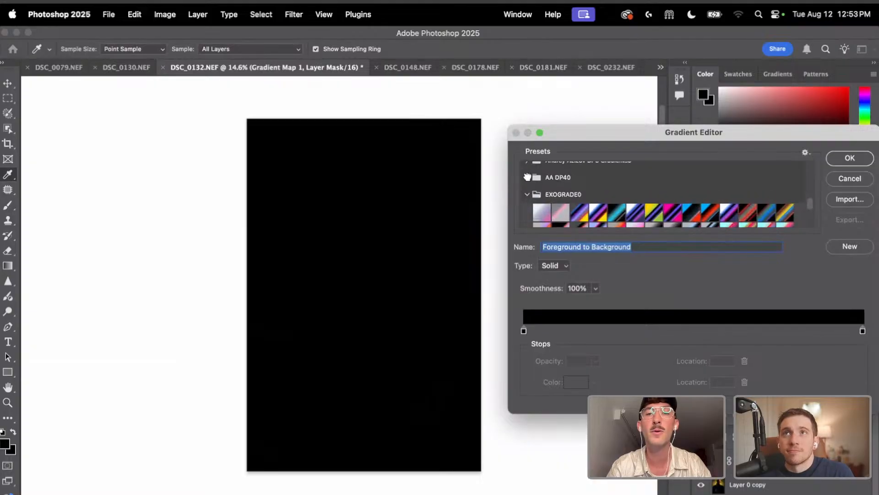
click(527, 177)
click(538, 195)
Try the AA Design Pack 4 gradients on the portrait, from Dawn Chorus through 4 am, Watermelon and Rudnick Sunset to Night Rainbow
click(554, 212)
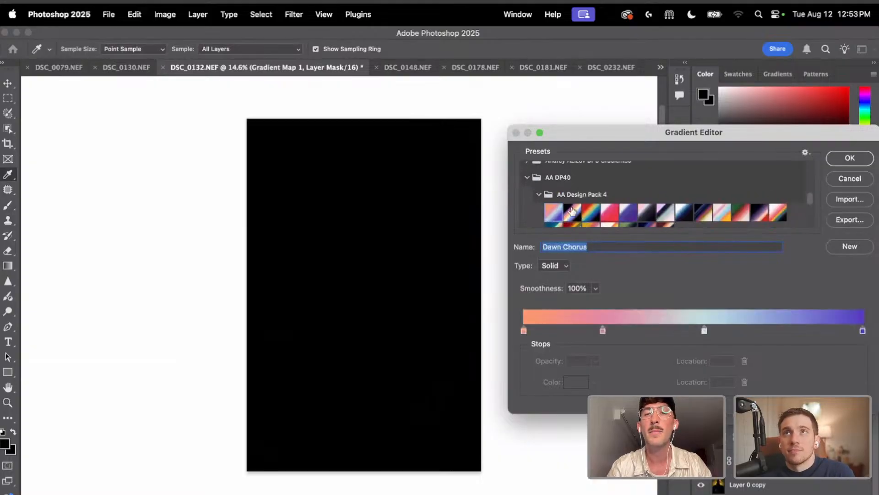
click(572, 212)
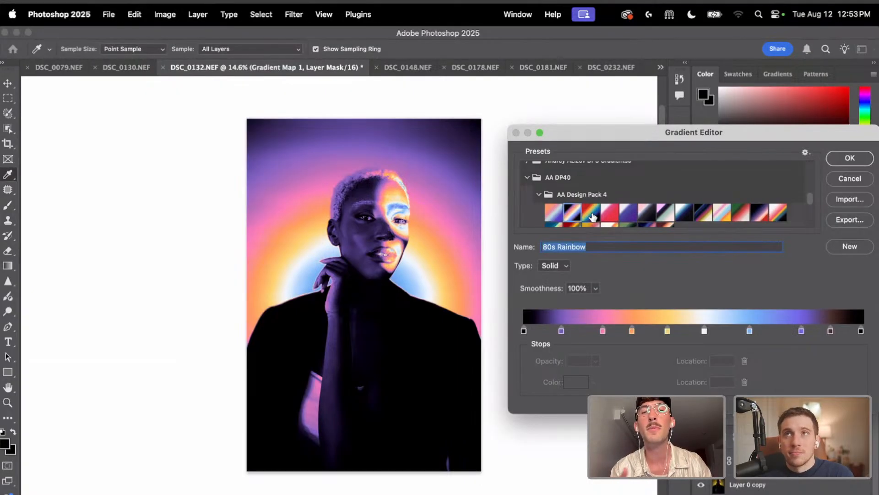
click(593, 215)
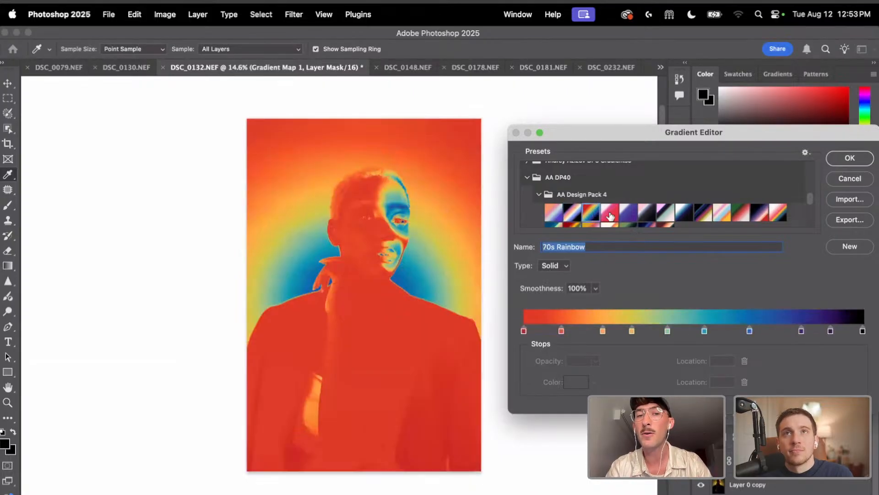
click(610, 214)
click(628, 214)
click(647, 214)
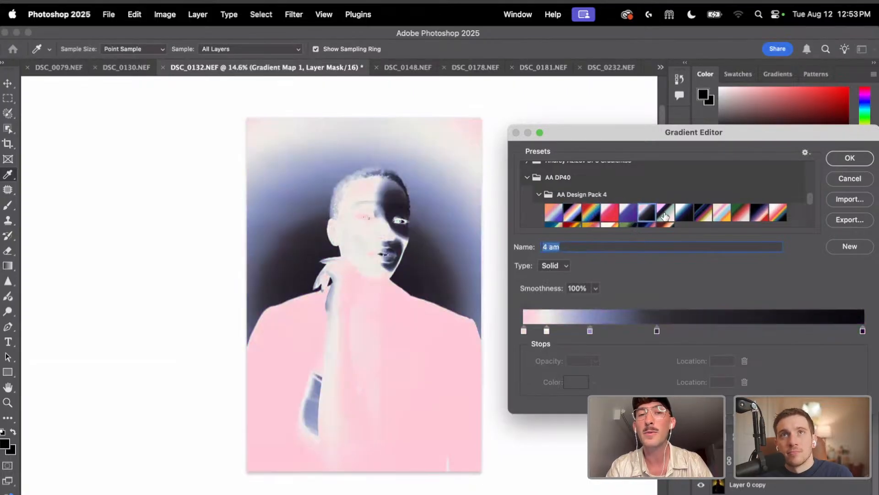
click(666, 214)
click(683, 213)
click(720, 214)
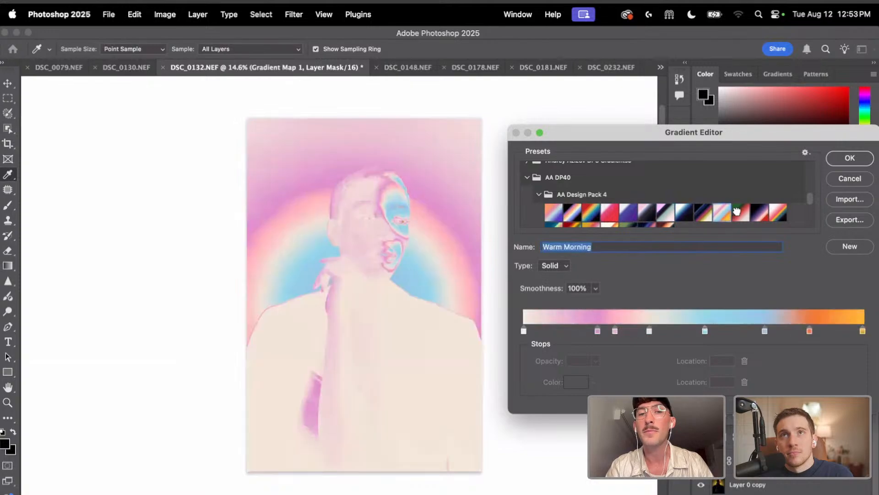
click(741, 213)
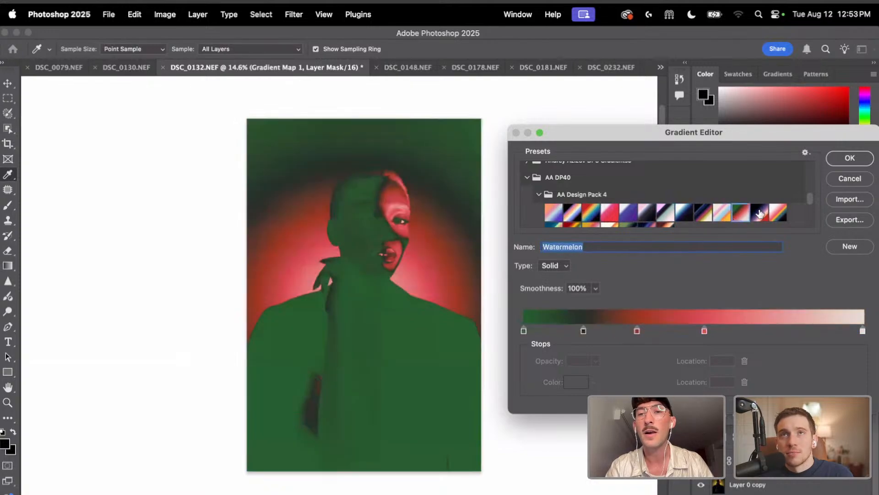
click(760, 213)
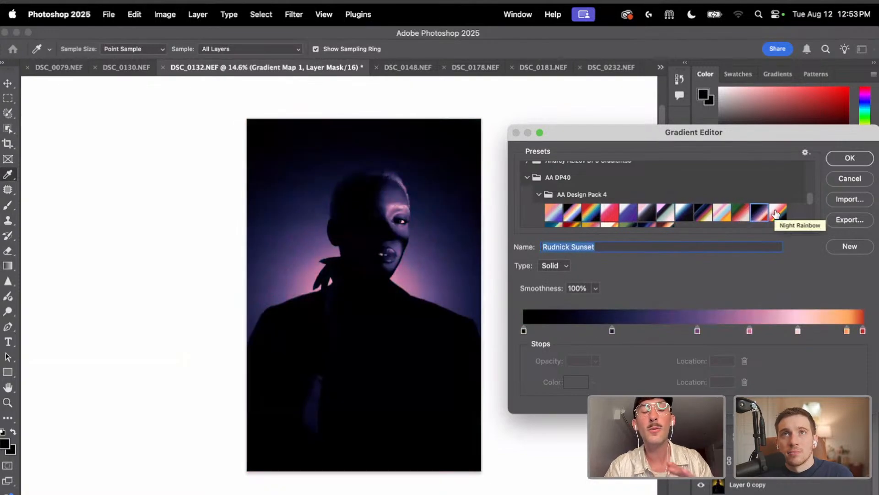
click(776, 213)
Try the pack's remaining gradients on the portrait, including Rue Season 1, Cute Monster, Morning Glow and Neon Watermelon
scroll(774, 206, down, 2)
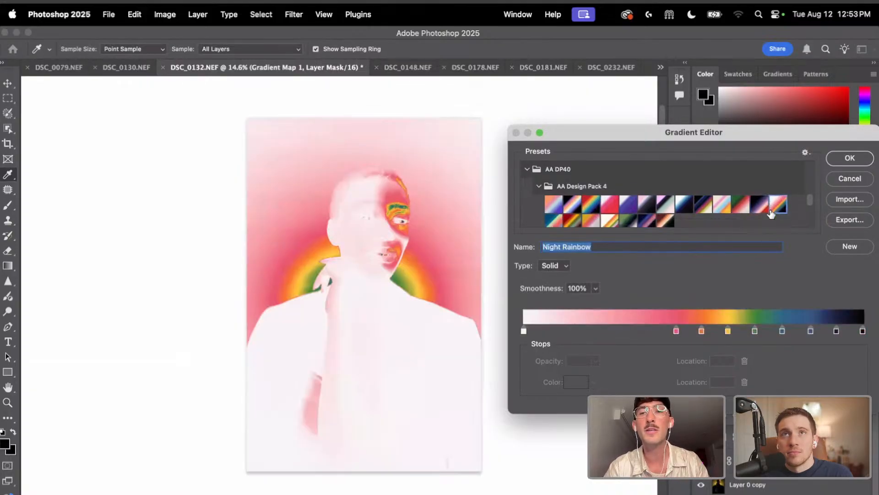
click(658, 214)
click(644, 213)
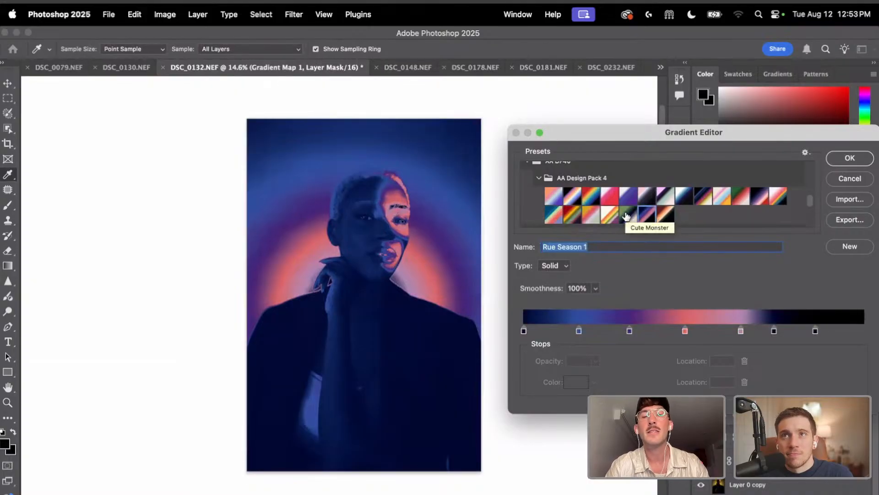
click(626, 214)
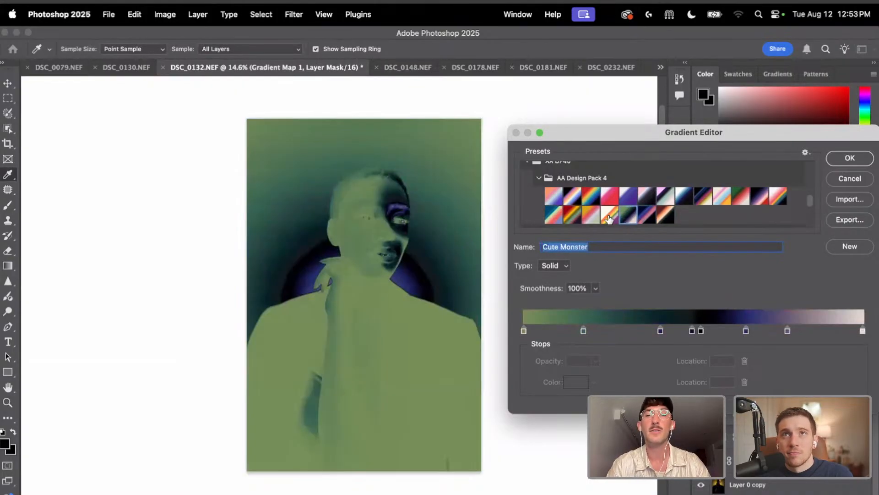
click(609, 216)
click(586, 217)
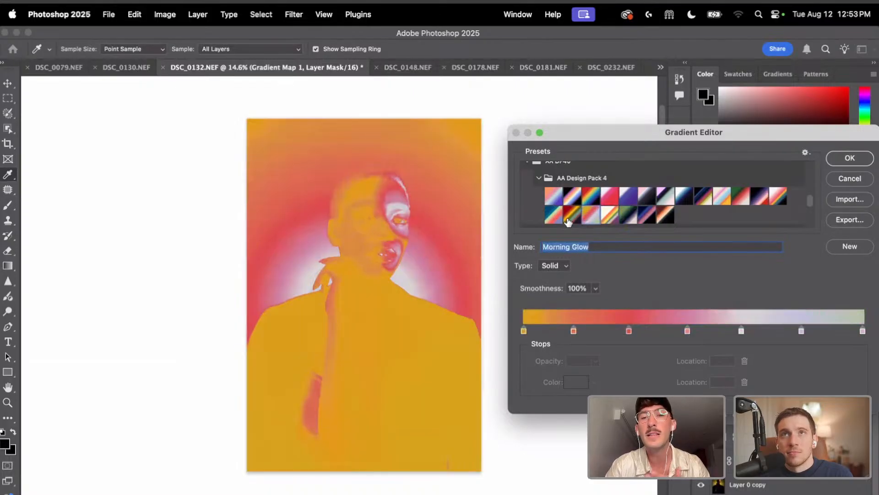
click(568, 219)
Apply the 80s Rainbow preset to the gradient map
click(568, 203)
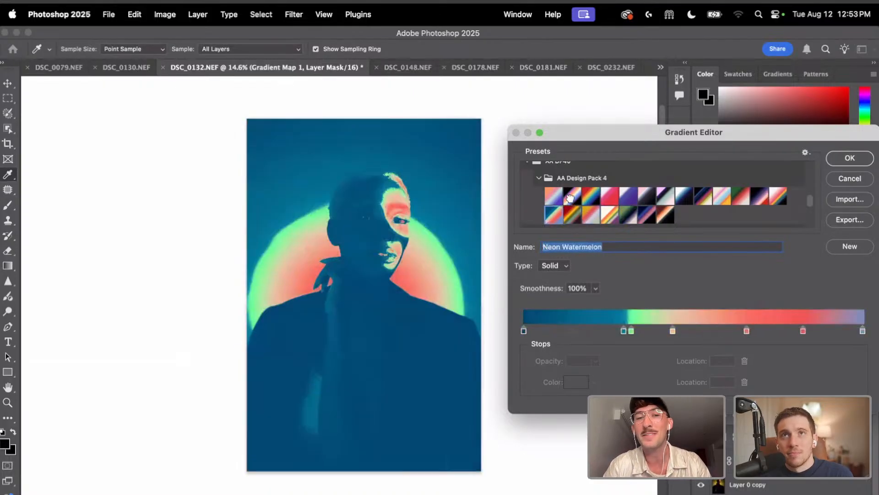
click(593, 197)
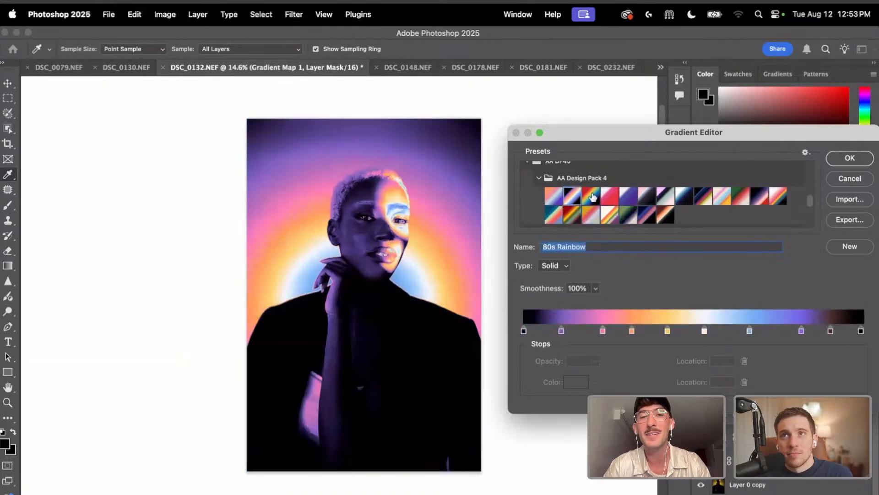
click(839, 158)
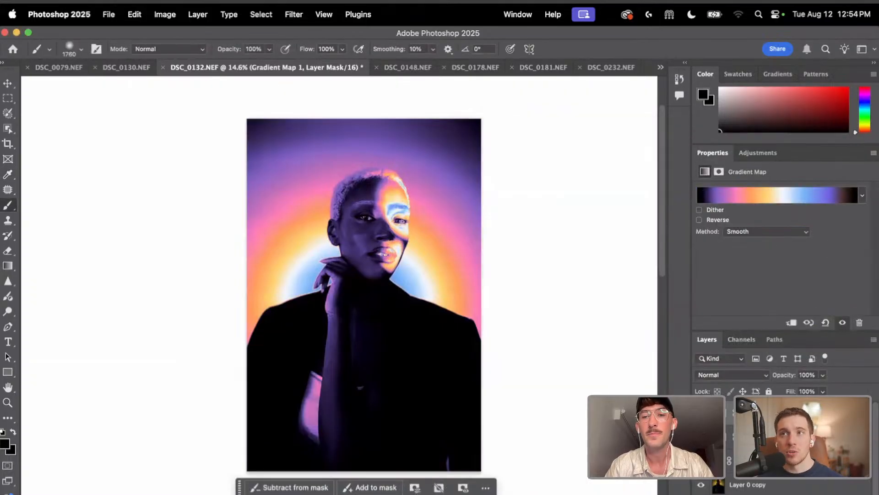
Hide the gradient map and merge Selective Color 1 with the image layers beneath it into a single pixel layer
click(842, 323)
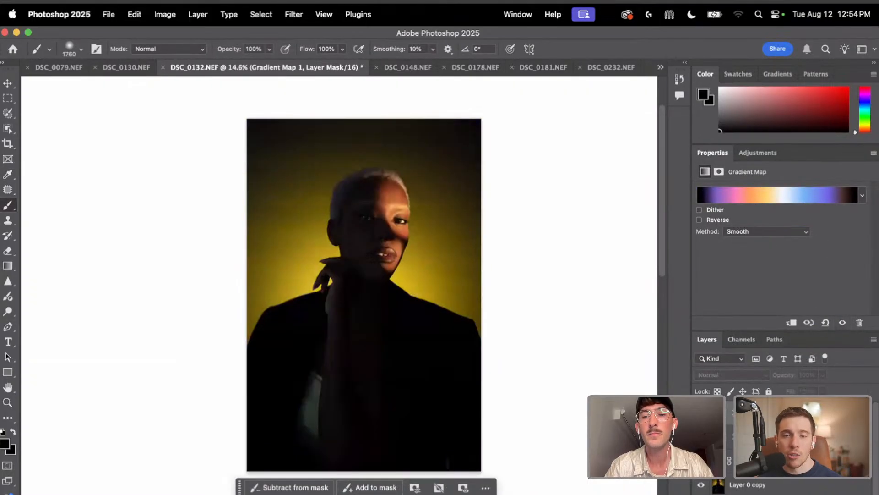
click(773, 487)
key(shift+super+e)
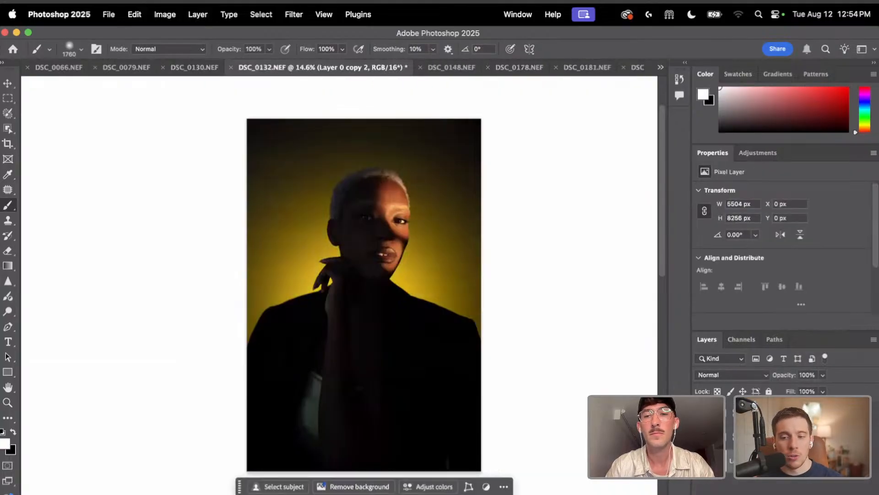
shift+click(773, 437)
key(super+e)
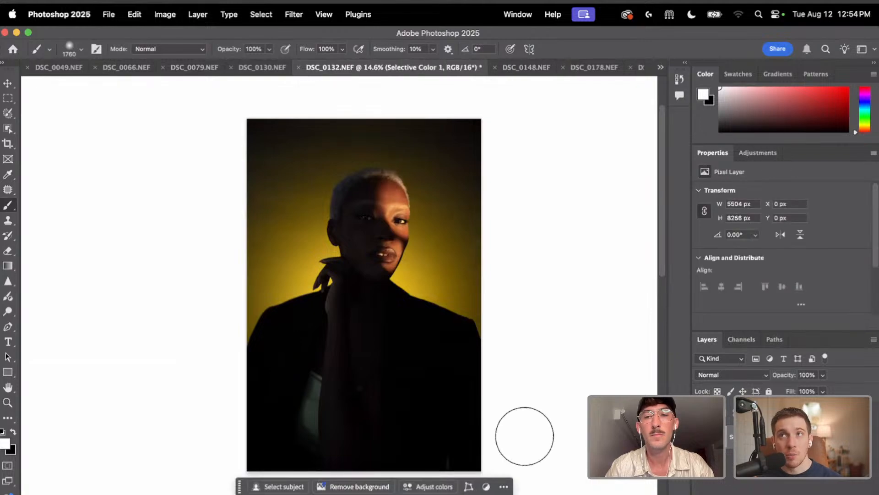
Select the subject of the merged image and copy it onto its own layer above the gradient map
click(278, 486)
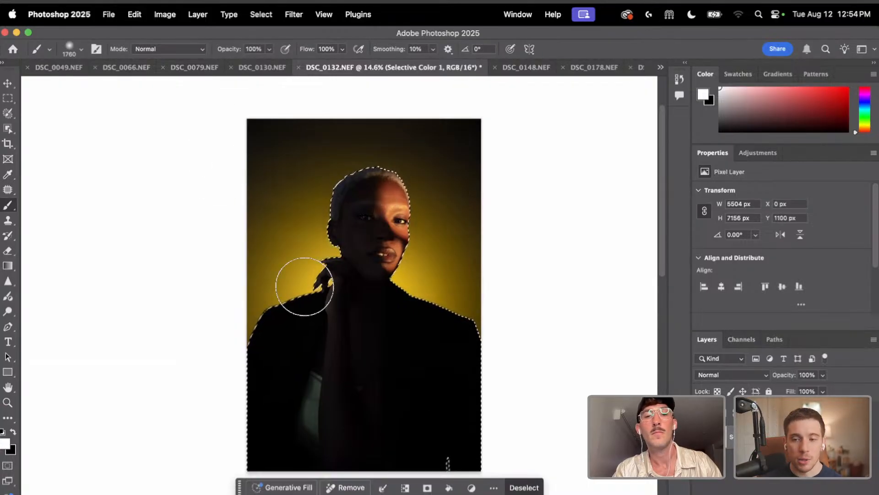
click(134, 15)
click(161, 99)
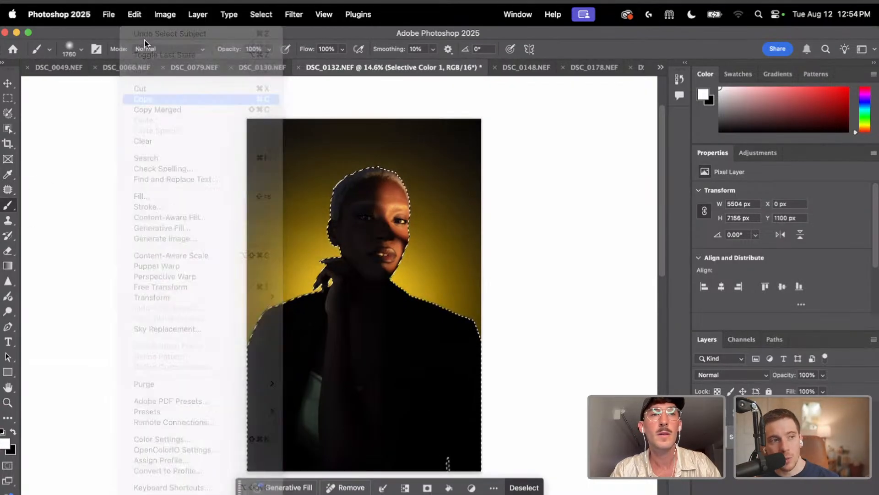
click(135, 14)
click(161, 120)
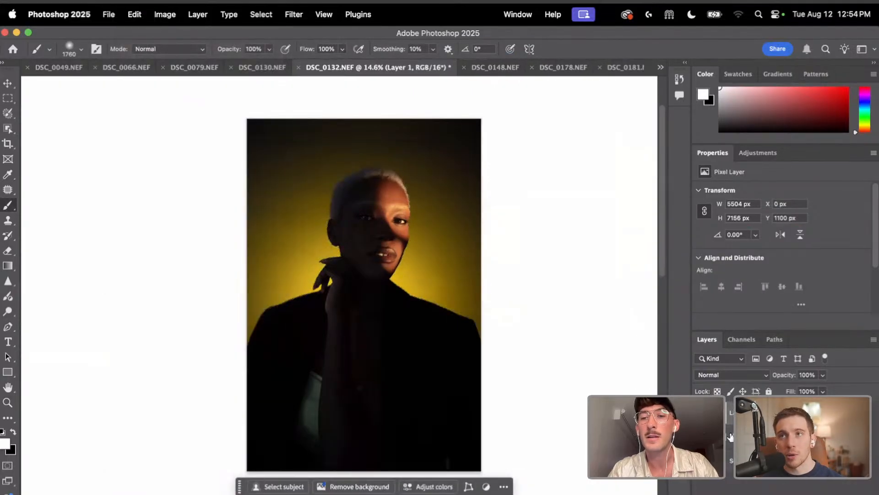
Show the 80s Rainbow gradient map behind the subject and lower its opacity to 33%
click(702, 436)
click(730, 436)
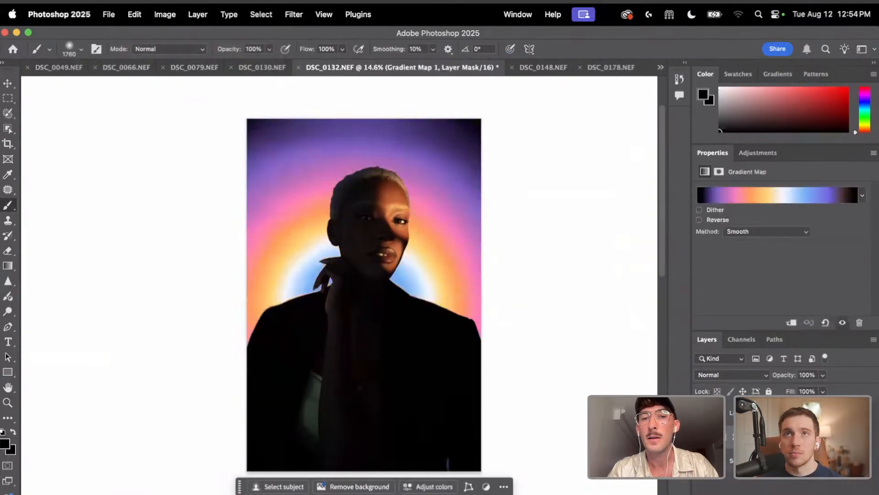
click(823, 376)
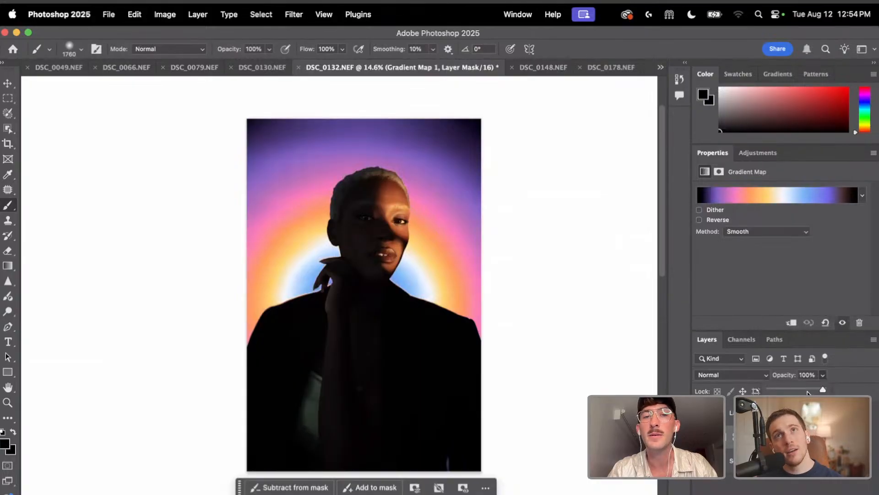
mouse_move(807, 389)
mouse_down()
mouse_move(771, 390)
mouse_move(793, 389)
mouse_up()
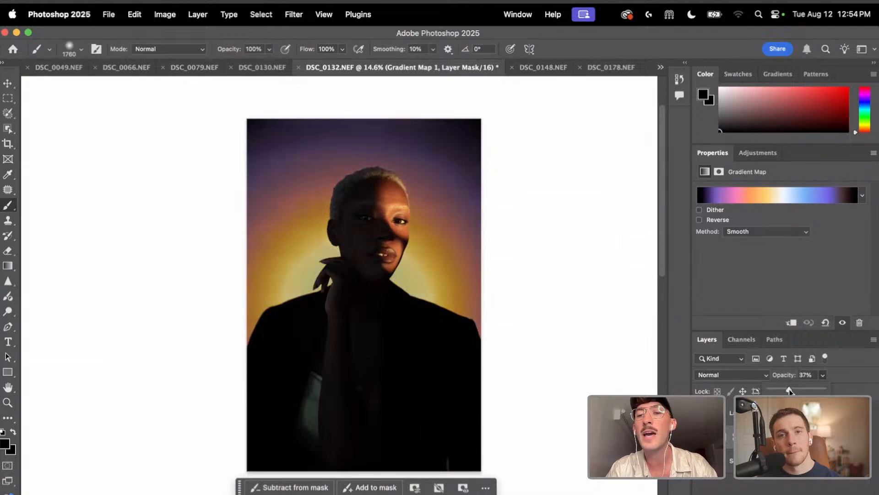
drag(790, 389, 788, 390)
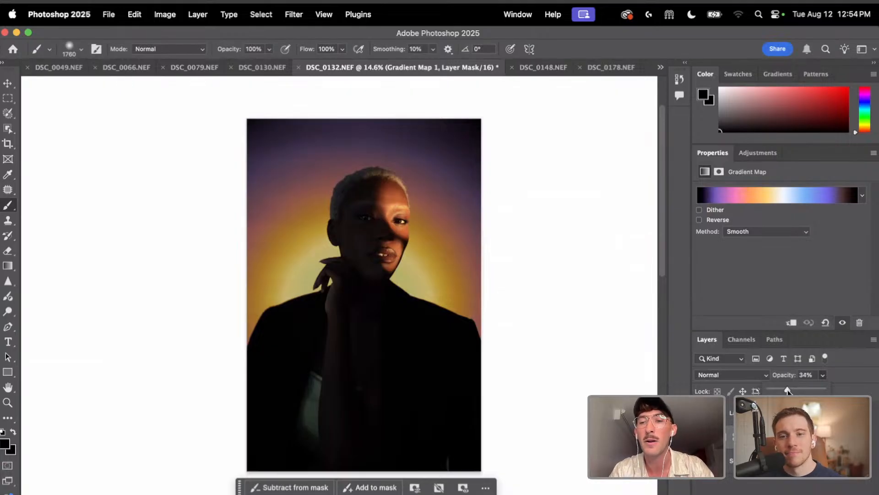
mouse_move(789, 390)
mouse_down()
mouse_move(774, 390)
mouse_move(787, 389)
mouse_up()
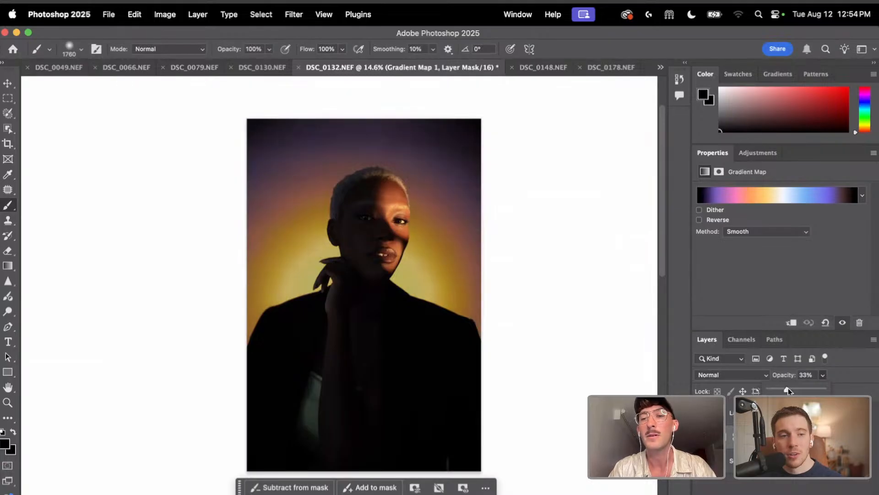
Add a Selective Color adjustment above the cut-out subject and set its Yellows to Cyan -8%, Magenta +11% and Yellow +11%
click(751, 413)
click(793, 489)
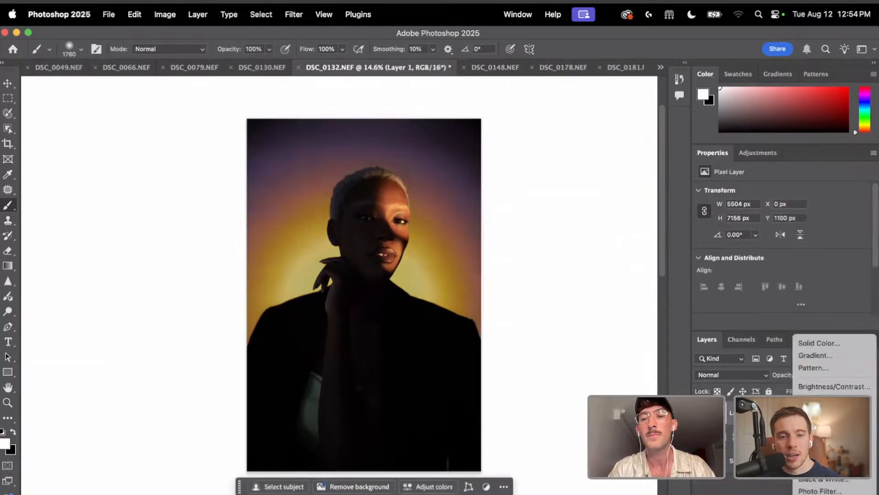
click(771, 342)
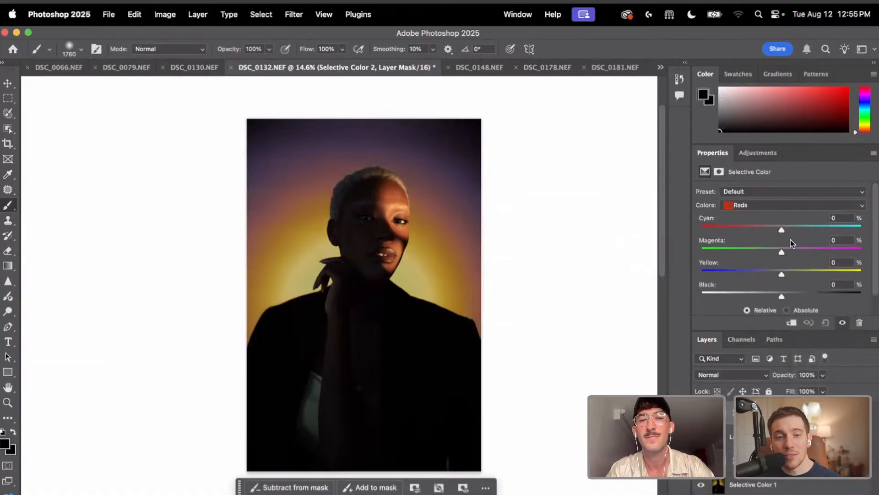
click(763, 203)
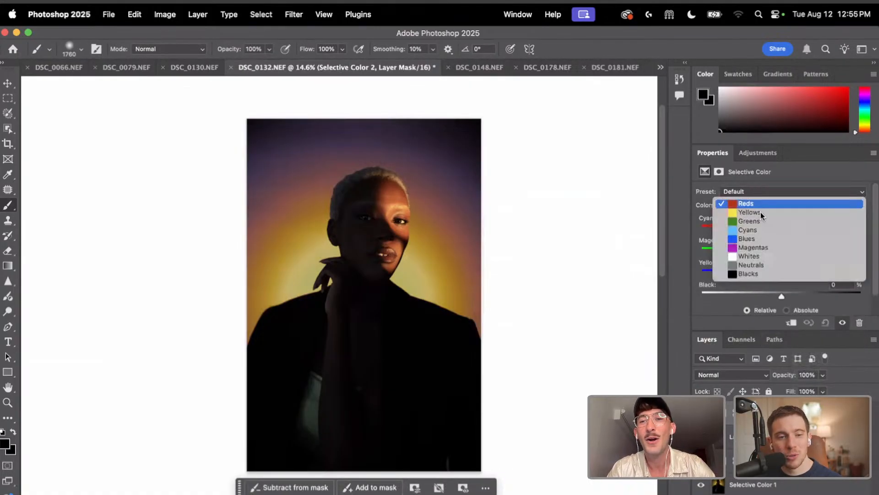
click(760, 212)
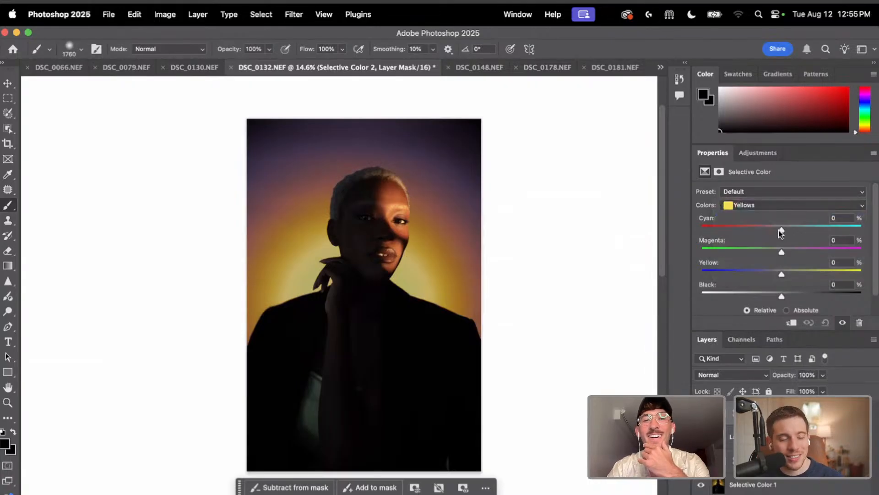
drag(779, 230, 776, 274)
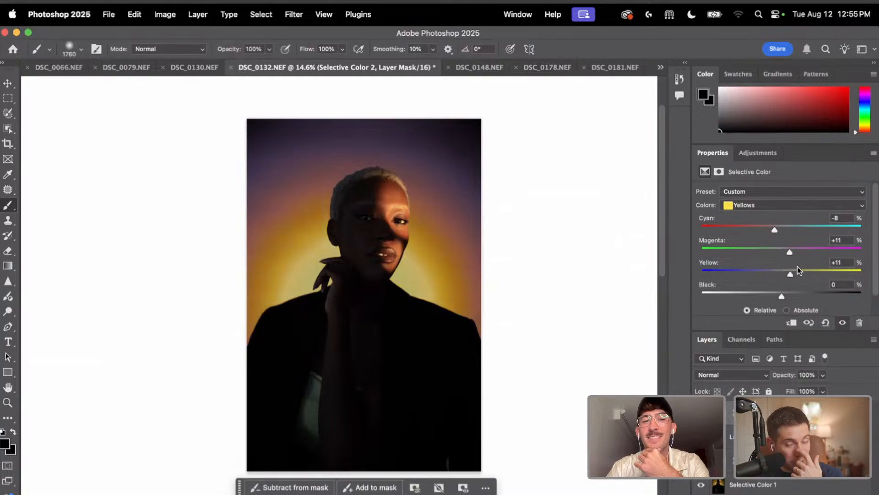